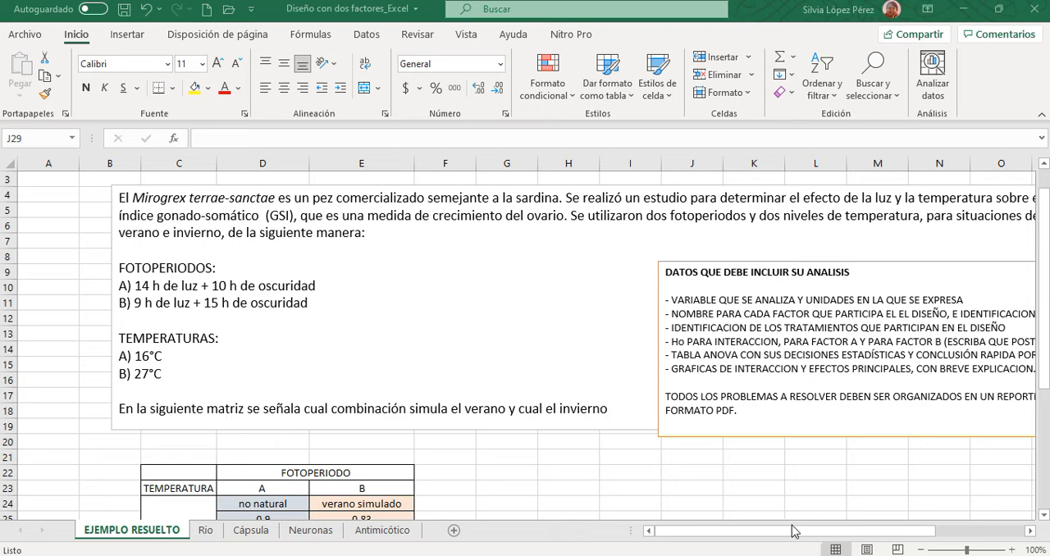
- Examine the problem statement, highlighting the species, the gonado-somatic index, the simulated seasons, and the photoperiod and temperature levels
left_click(781, 532)
scroll(792, 517, "up", 1)
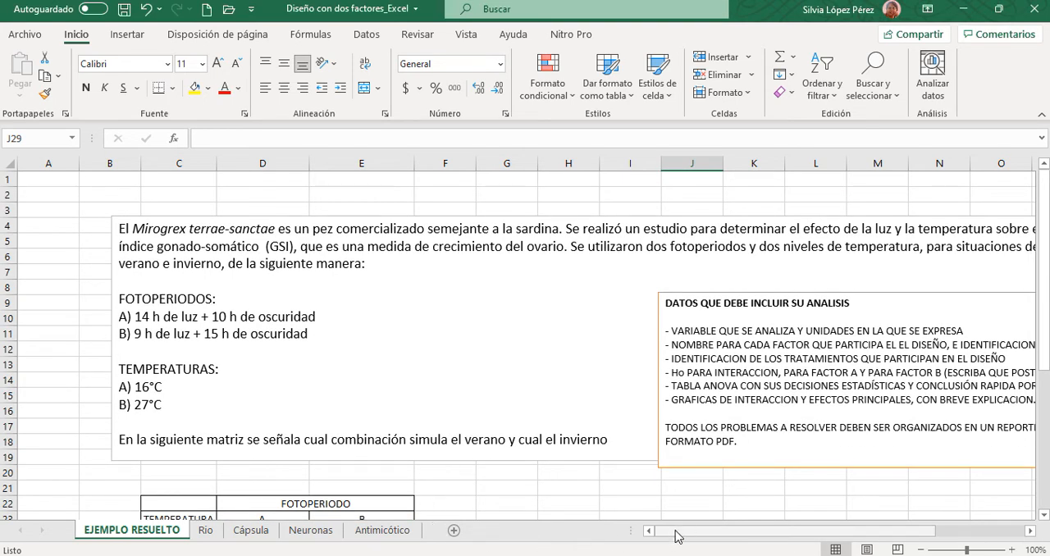
left_click_drag(681, 533, 698, 540)
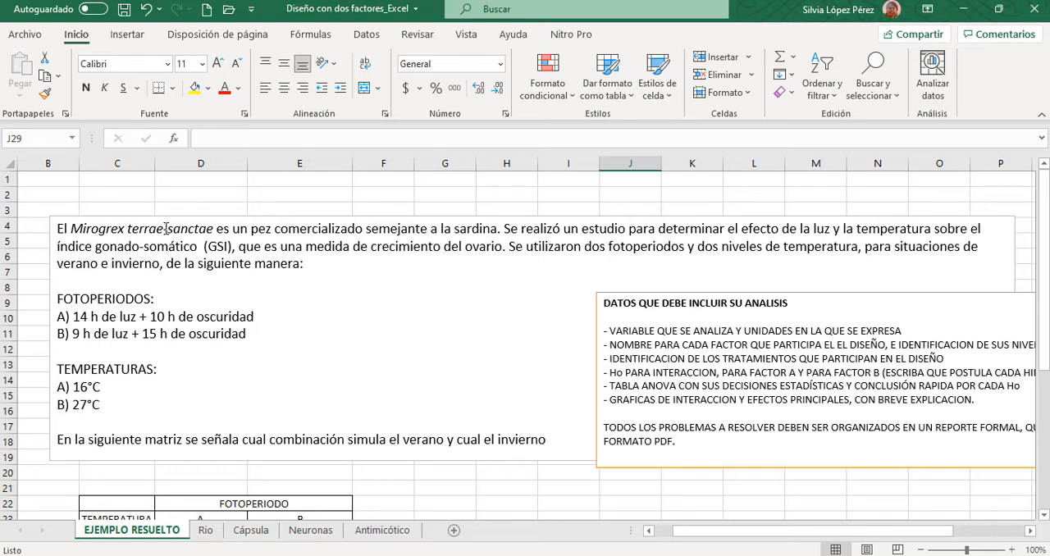
left_click_drag(72, 229, 215, 230)
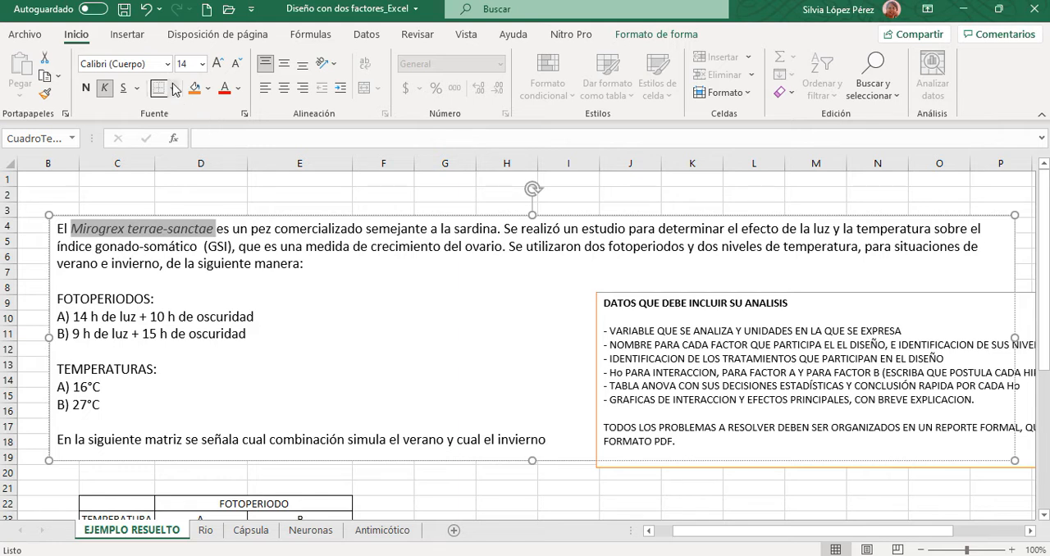
left_click_drag(57, 246, 237, 246)
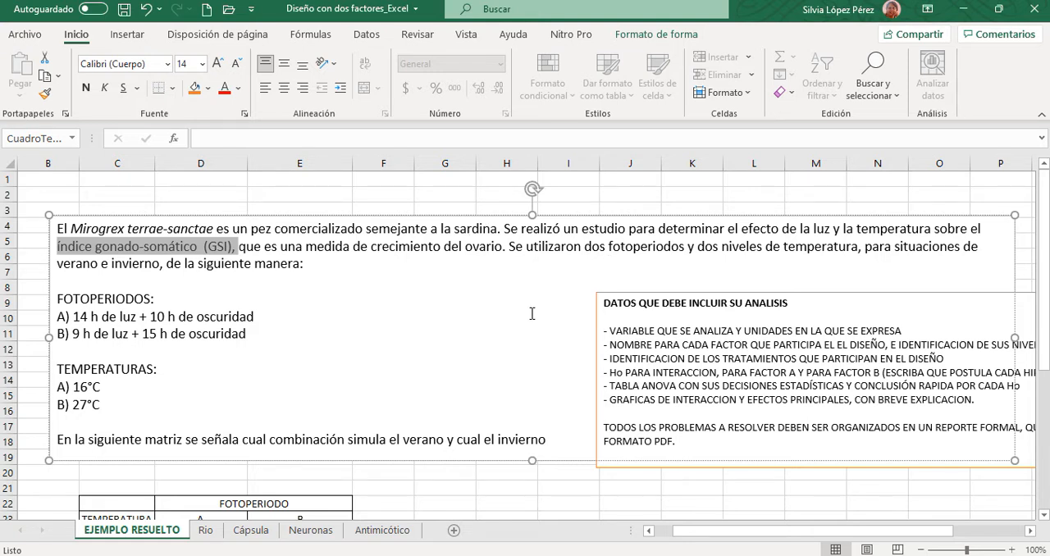
left_click(390, 197)
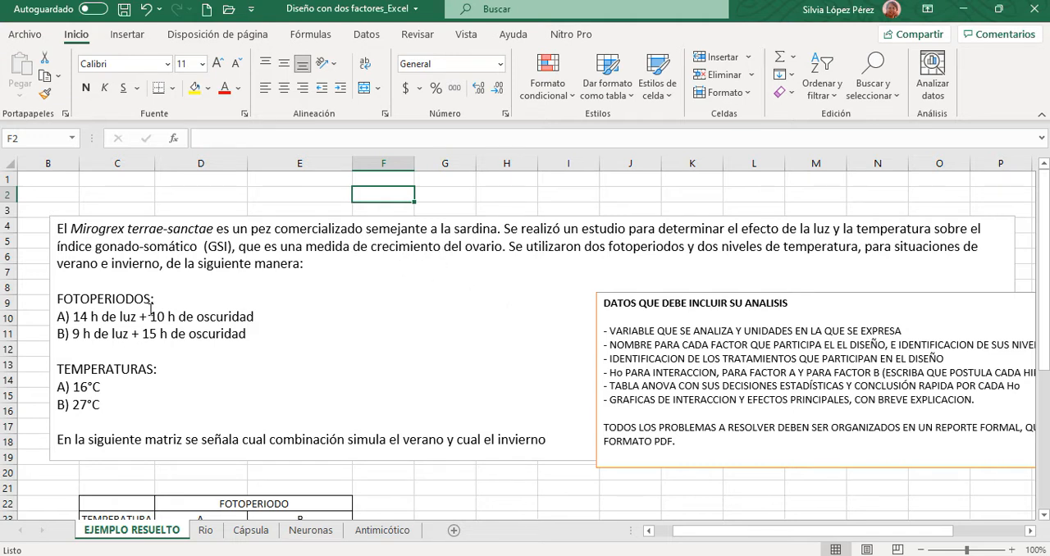
left_click_drag(57, 264, 154, 268)
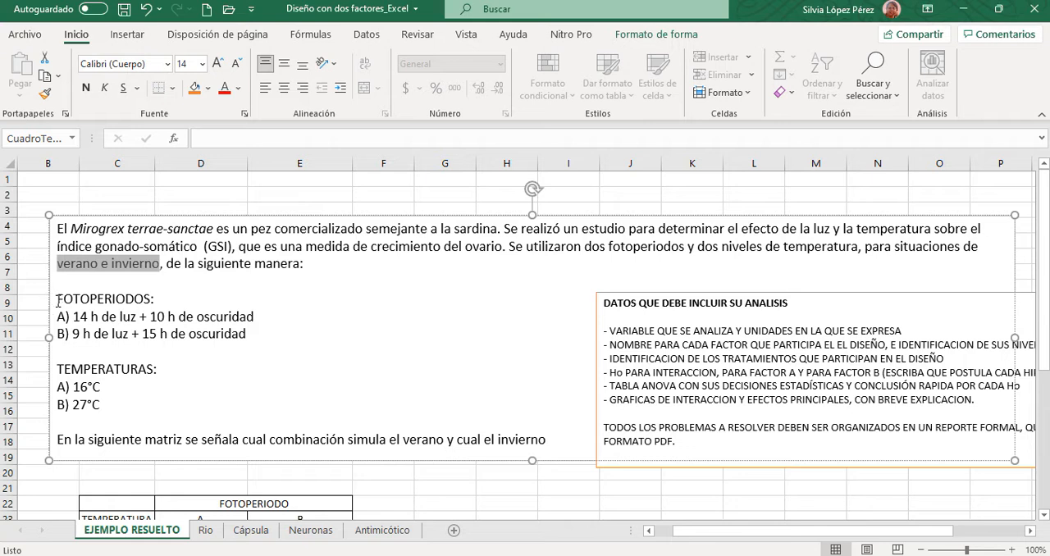
left_click_drag(57, 300, 272, 353)
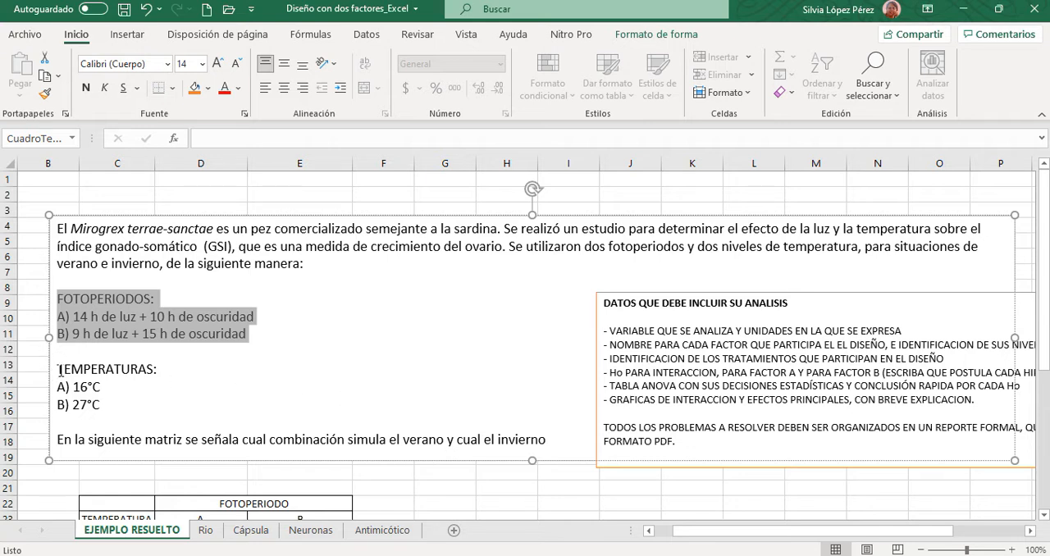
left_click_drag(60, 370, 110, 403)
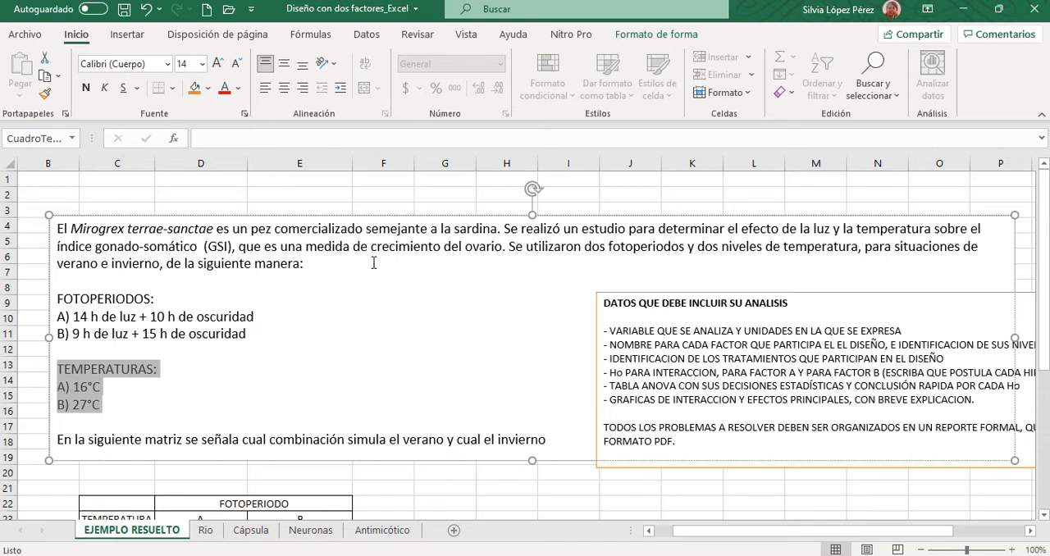
left_click_drag(464, 247, 502, 248)
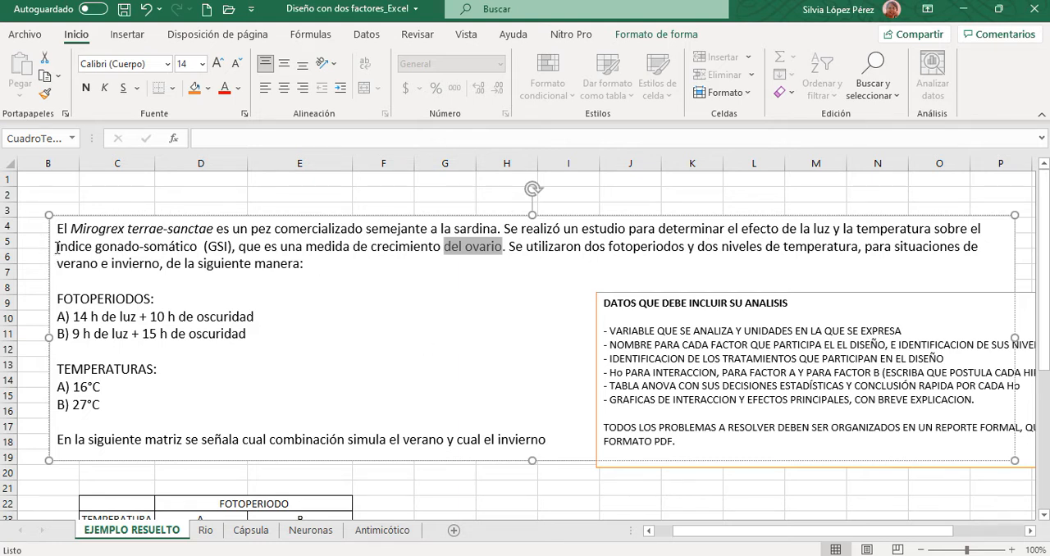
left_click_drag(71, 246, 96, 247)
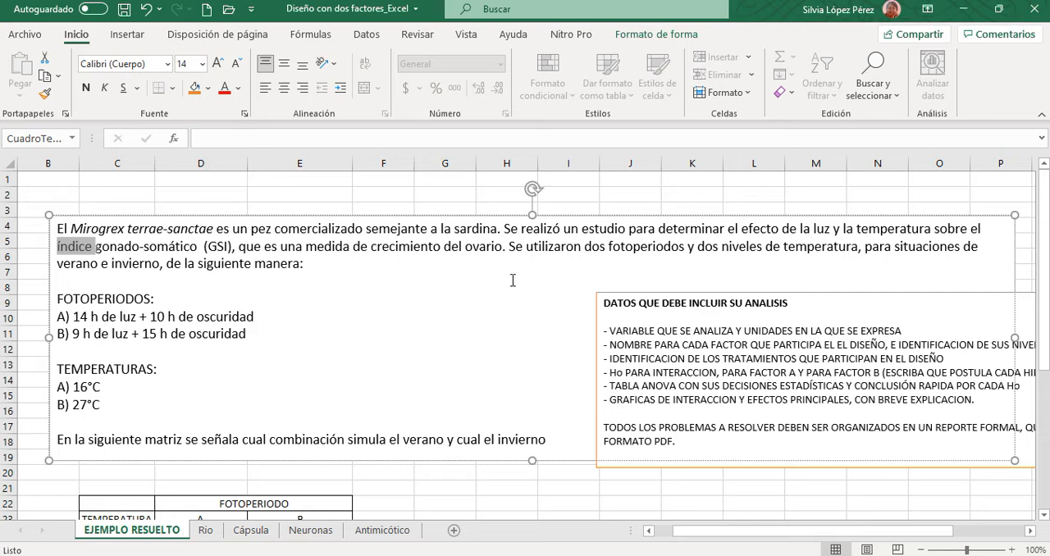
scroll(468, 339, "down", 1)
scroll(468, 339, "down", 1)
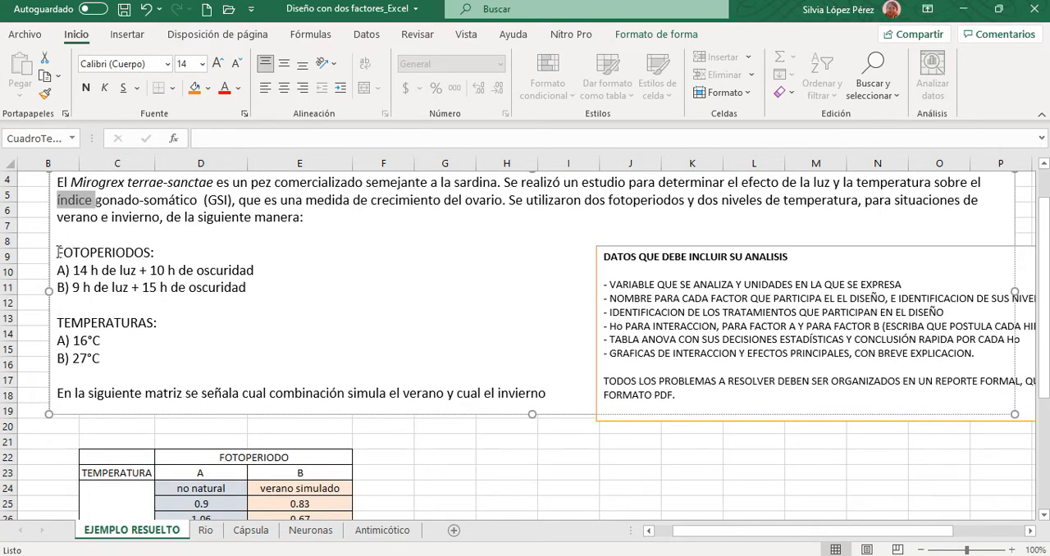
left_click_drag(59, 252, 143, 373)
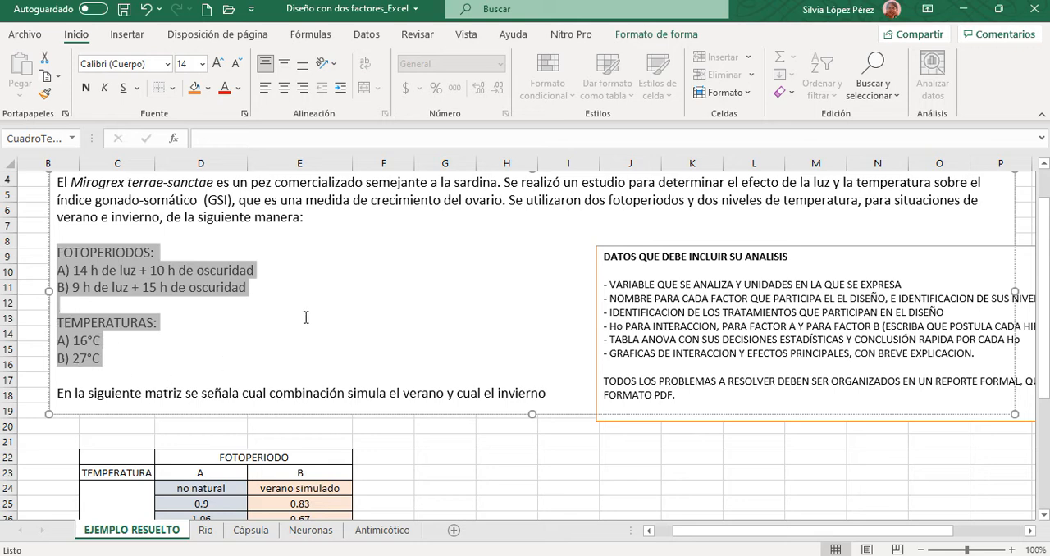
- Examine the photoperiod-by-temperature data matrix, highlighting the simulated summer, simulated winter and both "no natural" treatment blocks
scroll(339, 320, "down", 1)
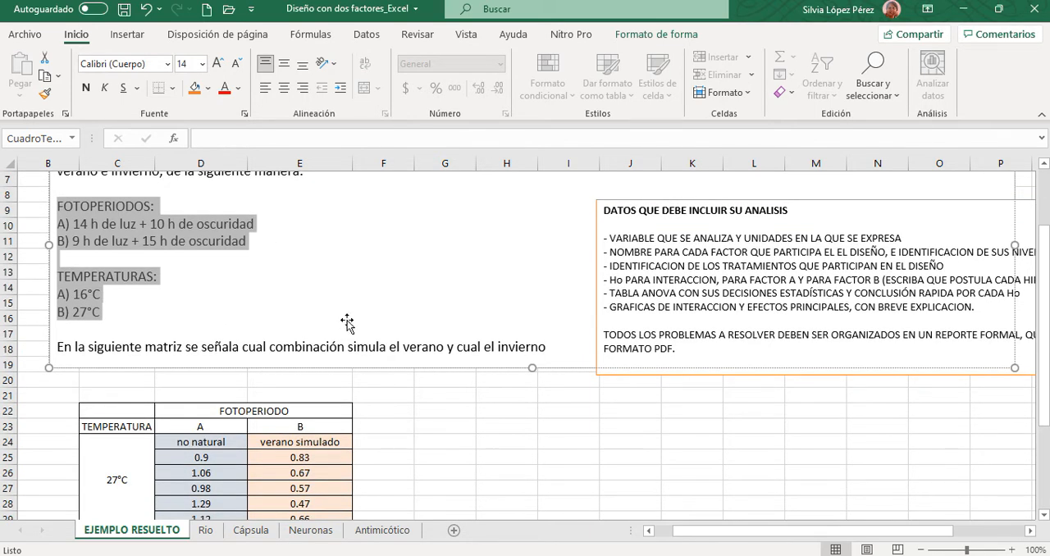
scroll(348, 320, "down", 3)
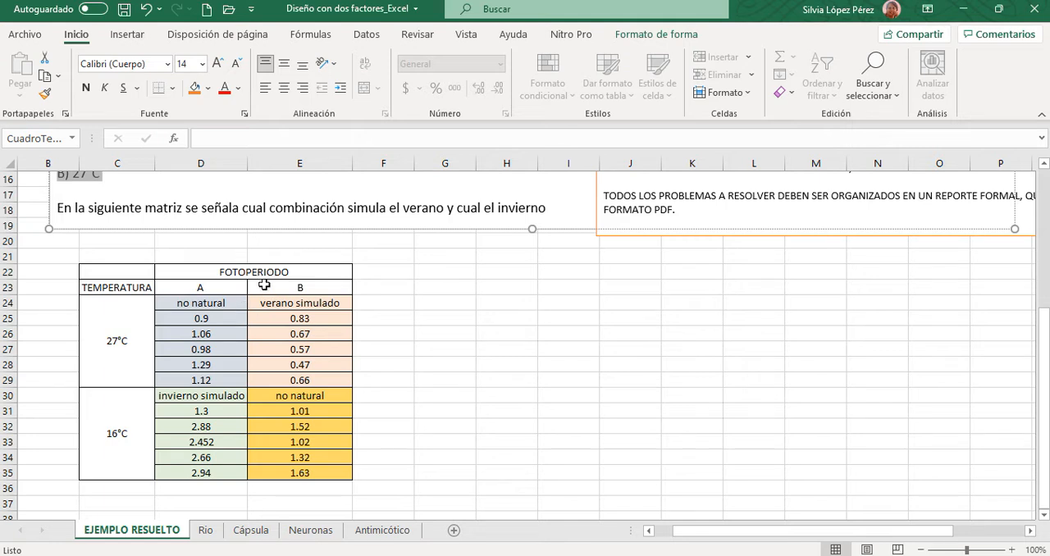
left_click_drag(266, 287, 279, 386)
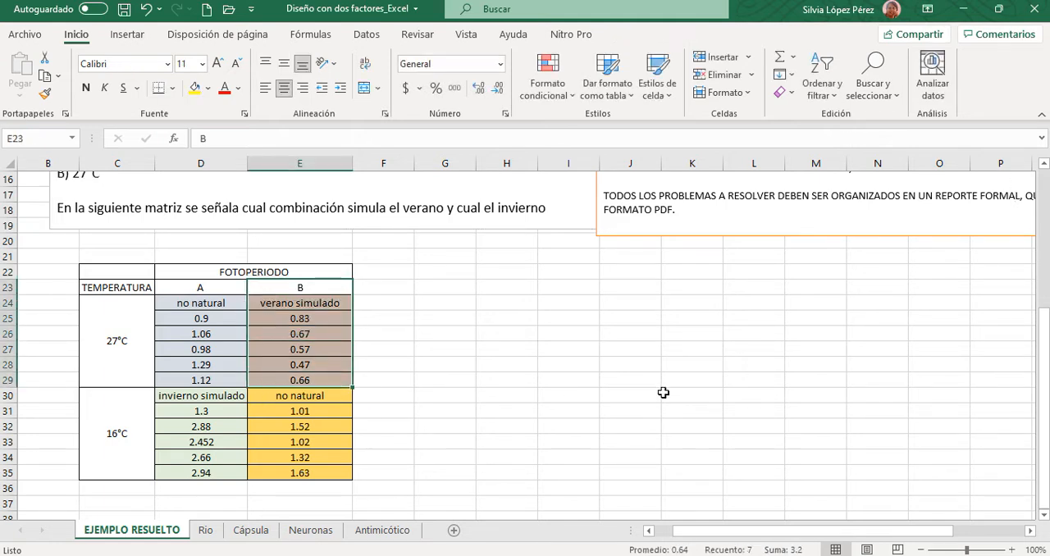
left_click(160, 398)
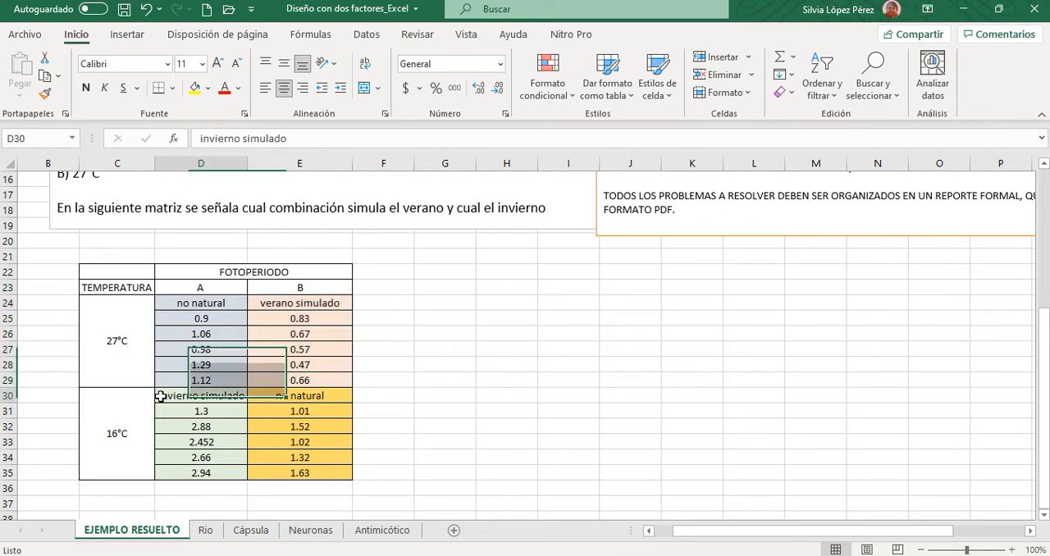
left_click_drag(197, 398, 209, 475)
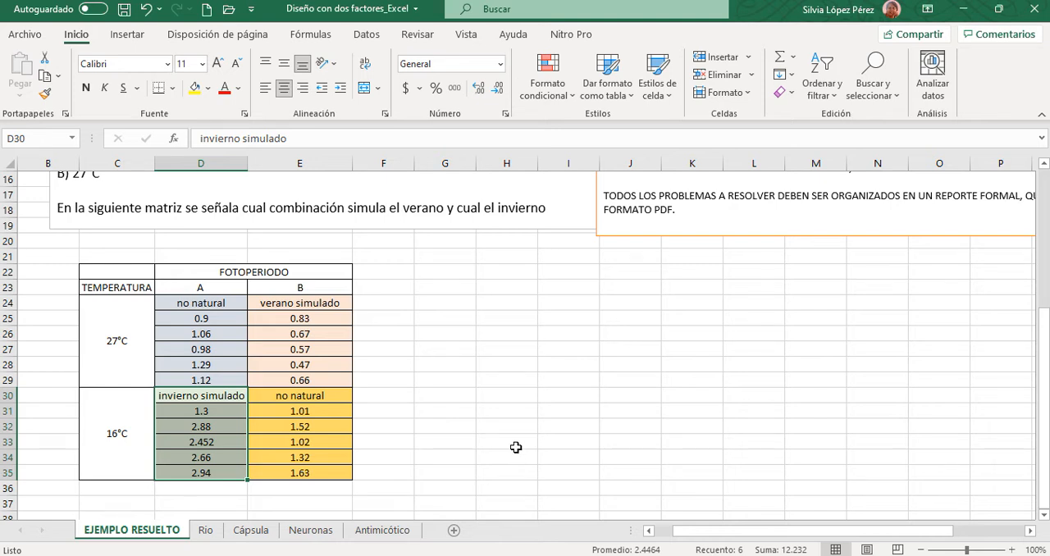
left_click(456, 330)
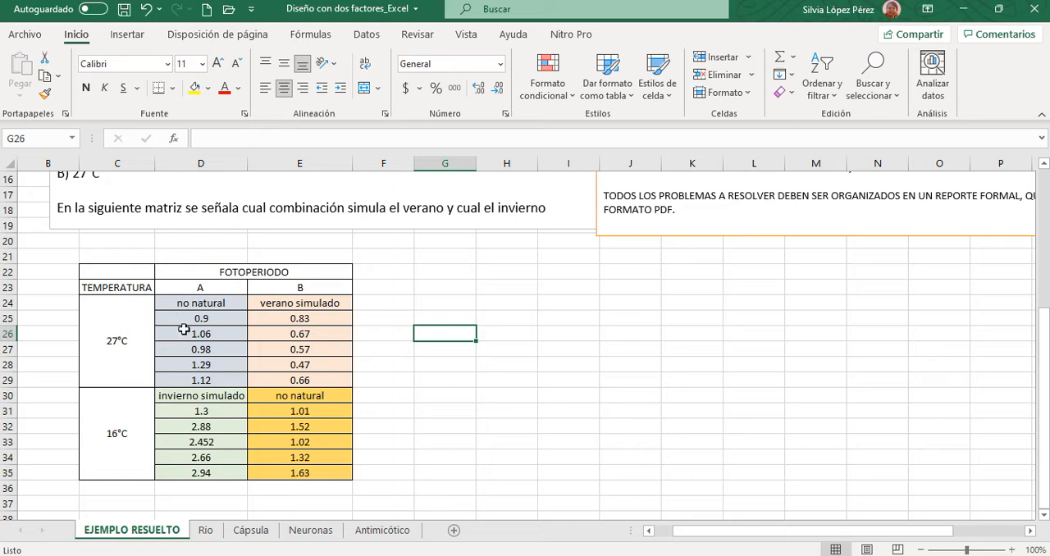
left_click_drag(182, 287, 187, 380)
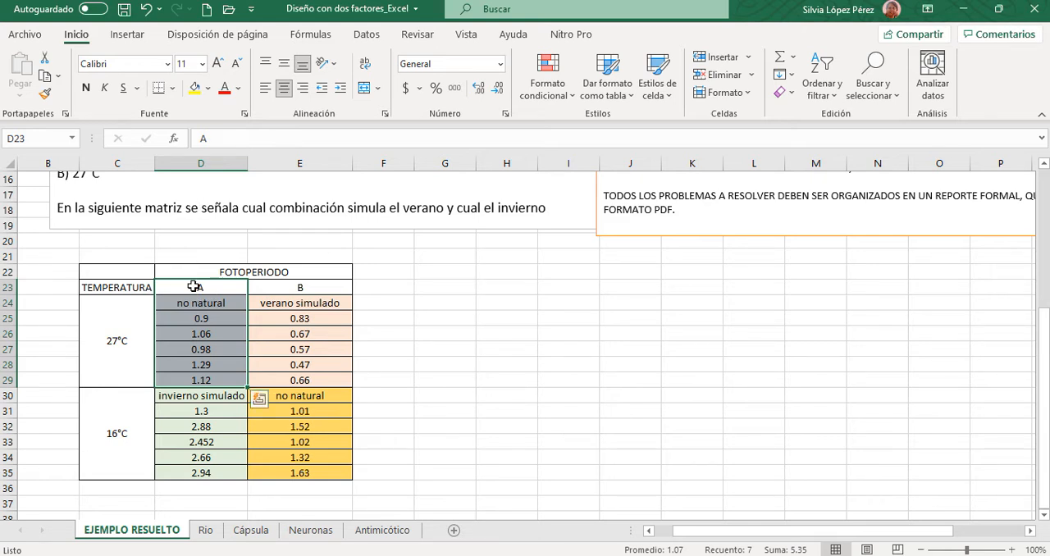
left_click(233, 303)
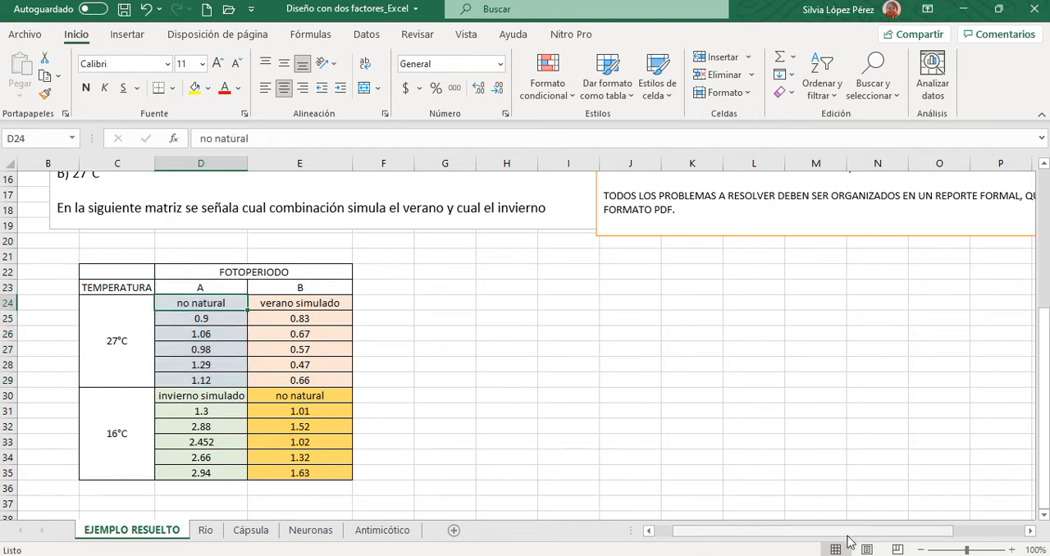
left_click(169, 301)
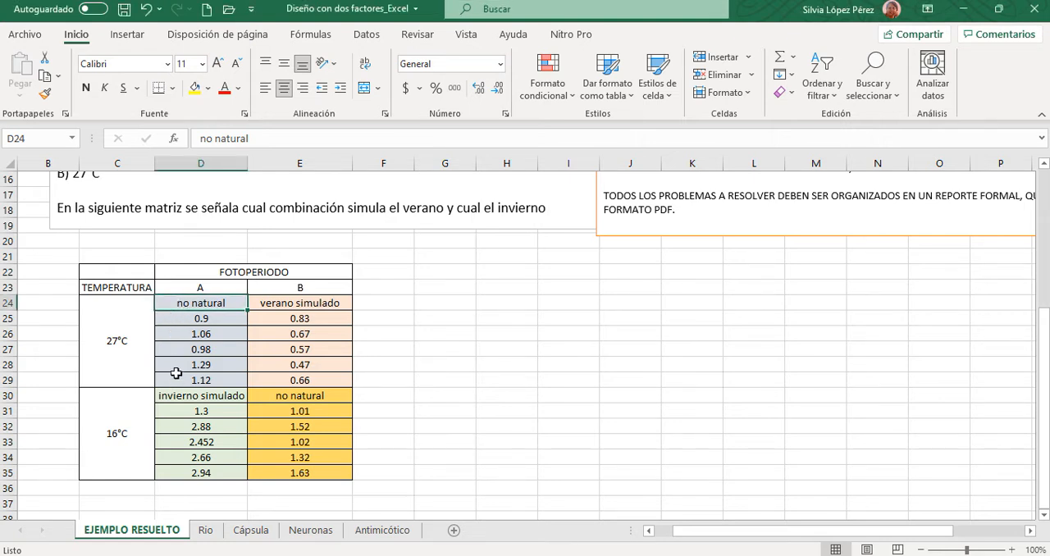
left_click_drag(179, 301, 180, 384)
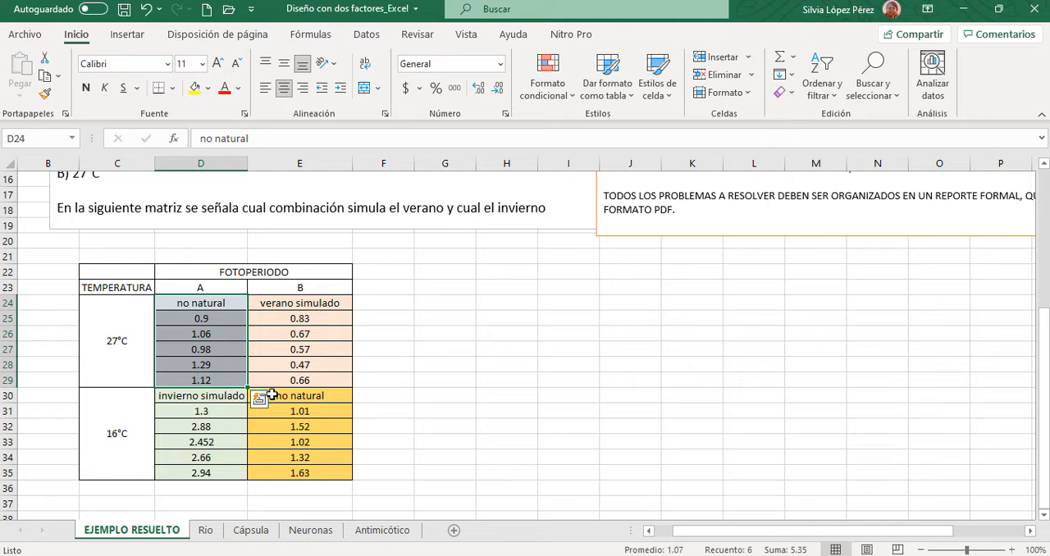
left_click_drag(271, 395, 333, 474)
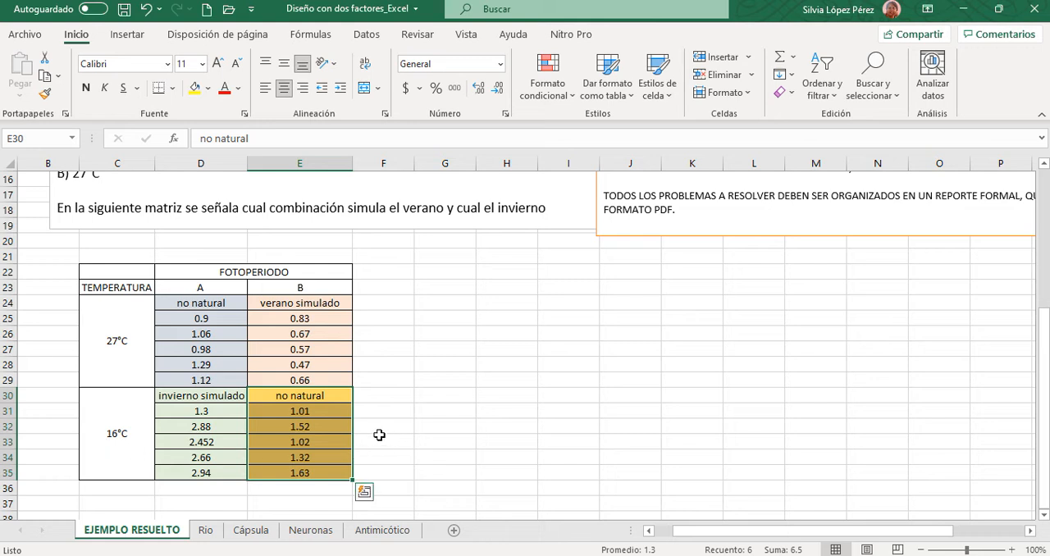
left_click(517, 426)
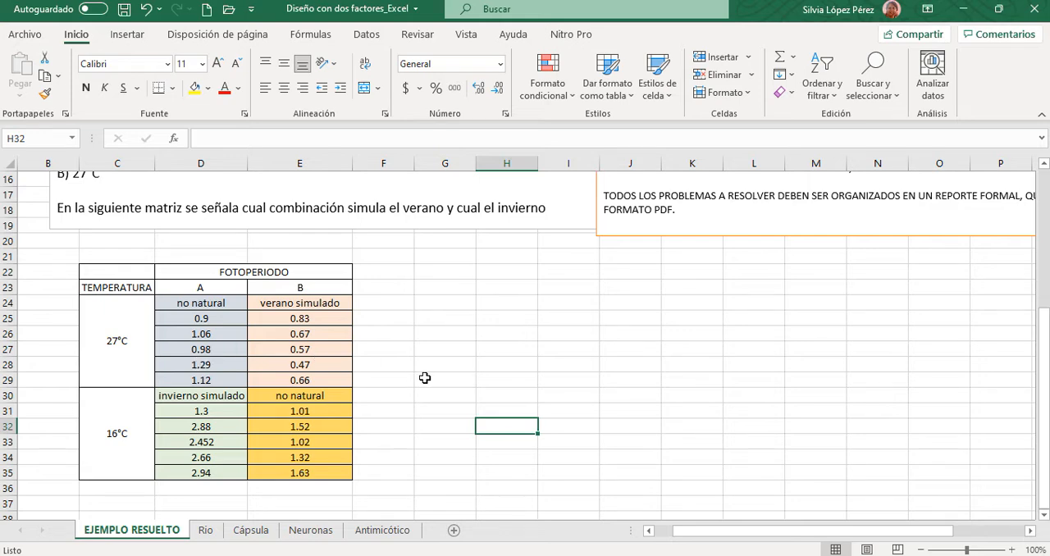
- Move the "DATOS QUE DEBE INCLUIR SU ANALISIS" text box below the problem statement, beside the data matrix
scroll(969, 548, "up", 3)
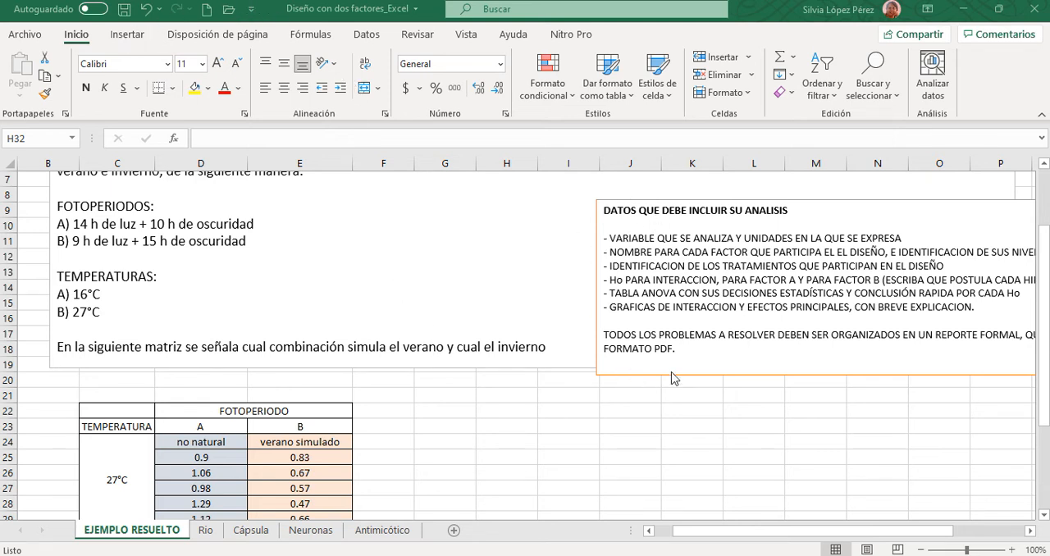
left_click(809, 201)
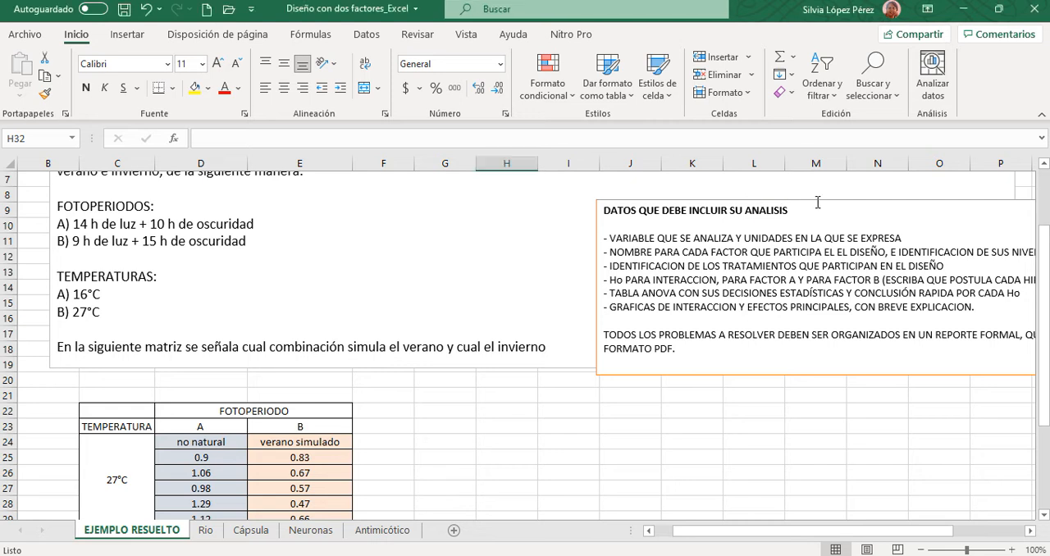
left_click(822, 198)
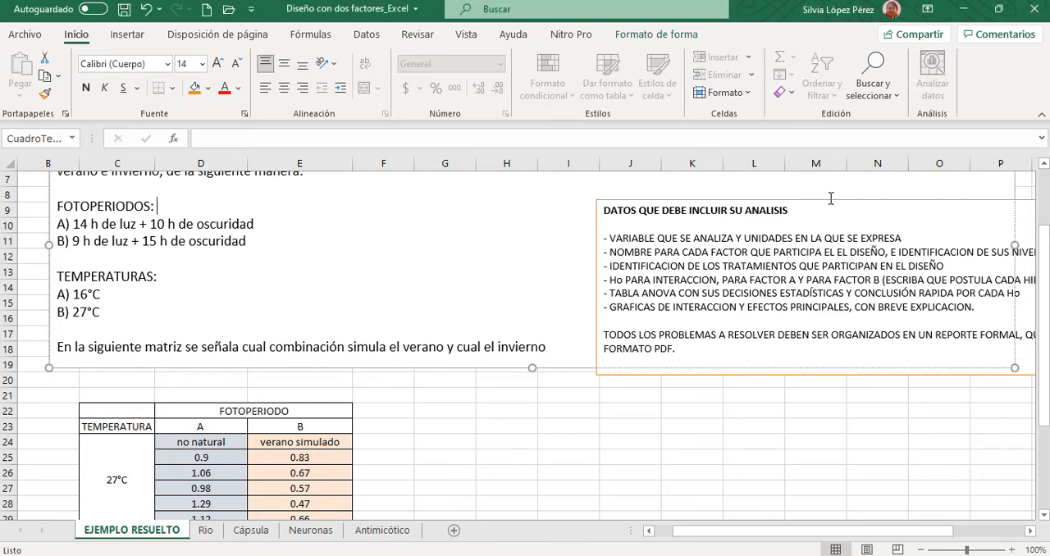
left_click(831, 201)
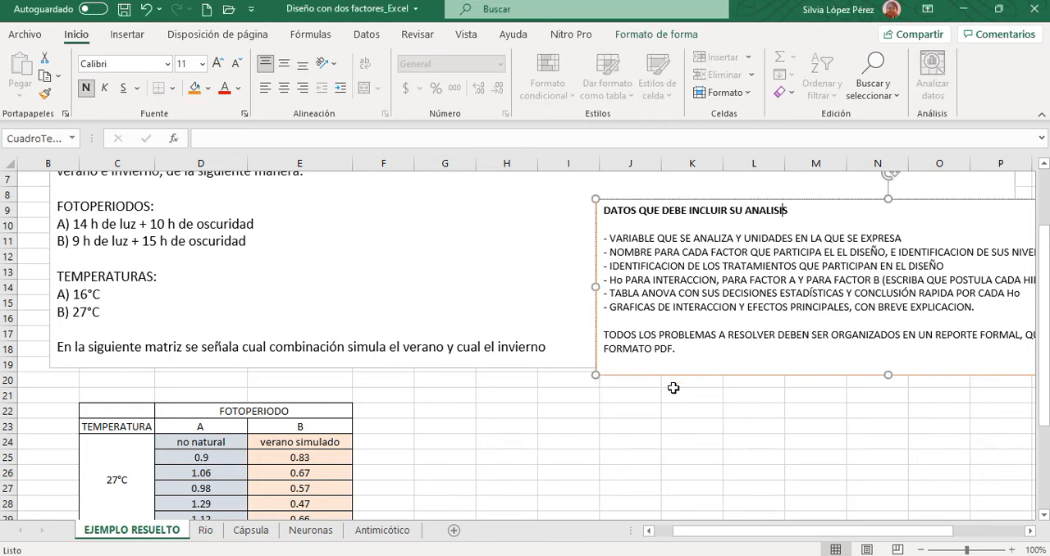
left_click_drag(676, 384, 507, 454)
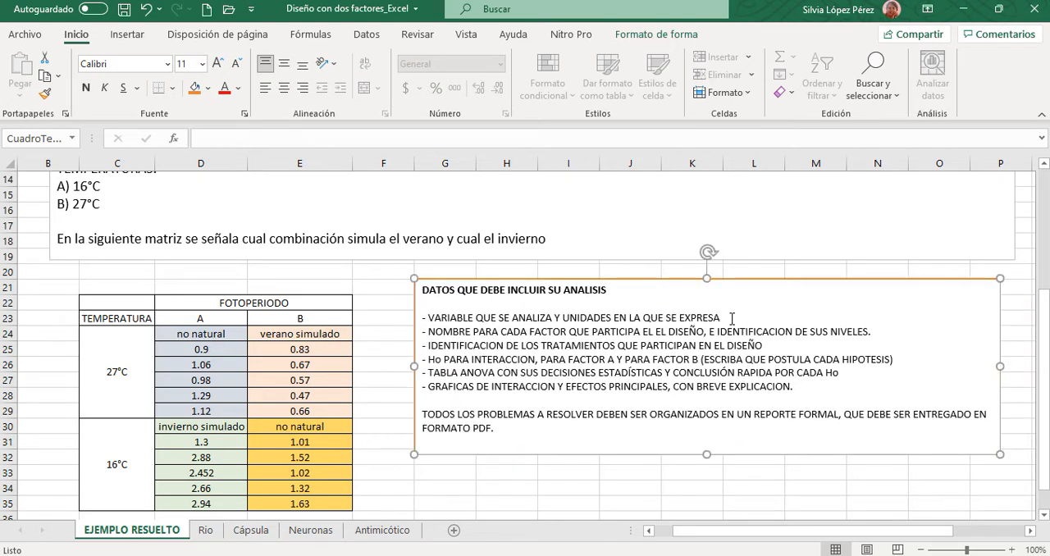
- Complete the analysed-variable line in the requirements text box with a colon and "IGS" in red
left_click(728, 317)
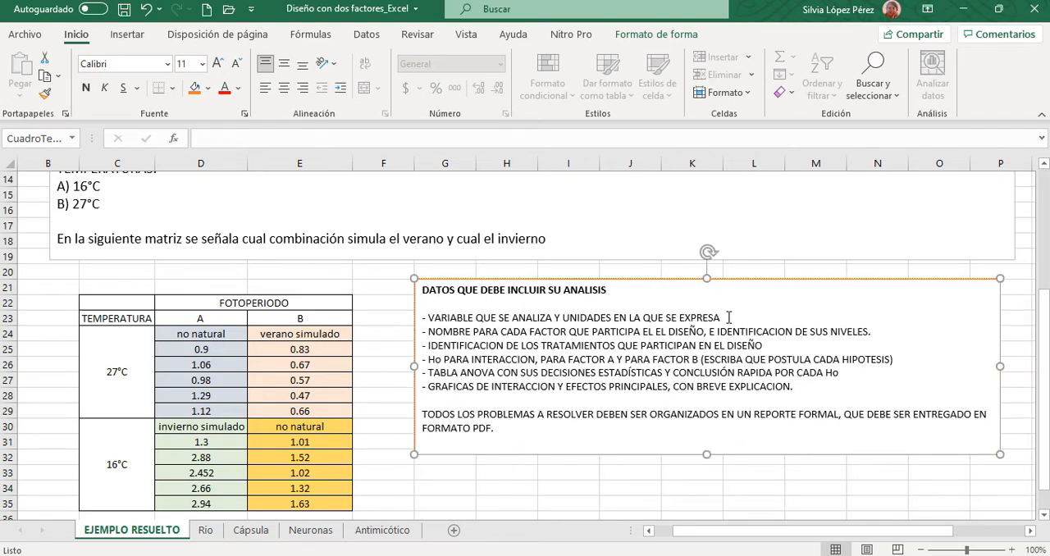
type(":")
type("S,")
key("BackSpace")
key("BackSpace")
- Correct "PARTICIPA EL EL DISEÑO" to "PARTICIPA EN EL DISEÑO" in the factor-names line
left_click(653, 333)
key("BackSpace")
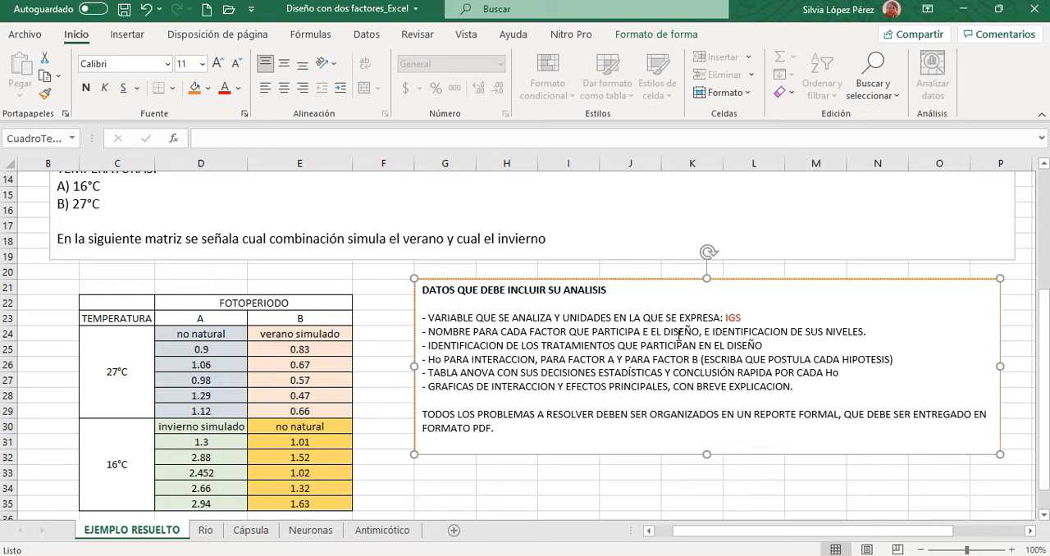
type("N")
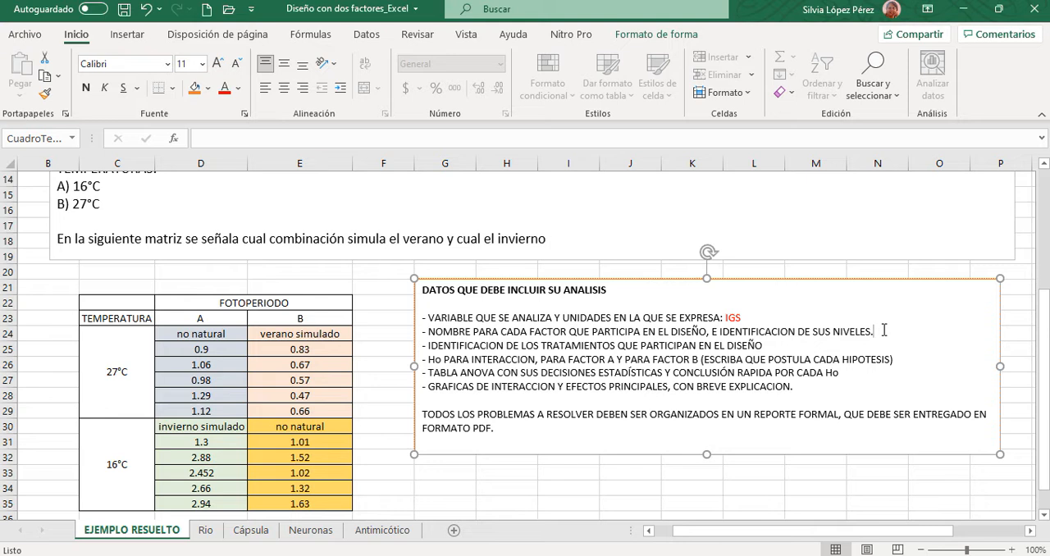
- Insert an indented line reading "FOTOPERIODO" in red below the factor-names line of the requirements text box
key("Return")
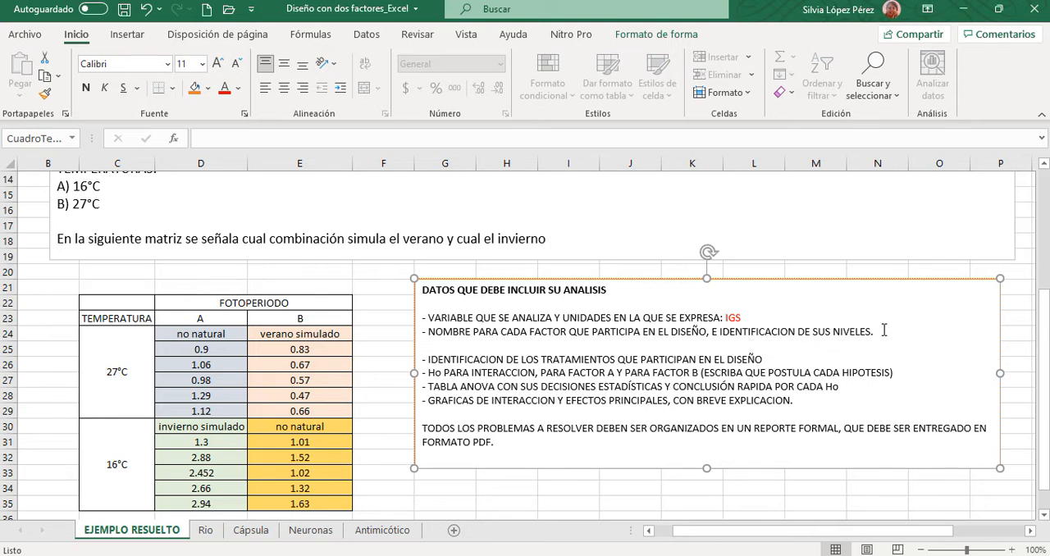
key("Tab")
scroll(131, 318, "up", 2)
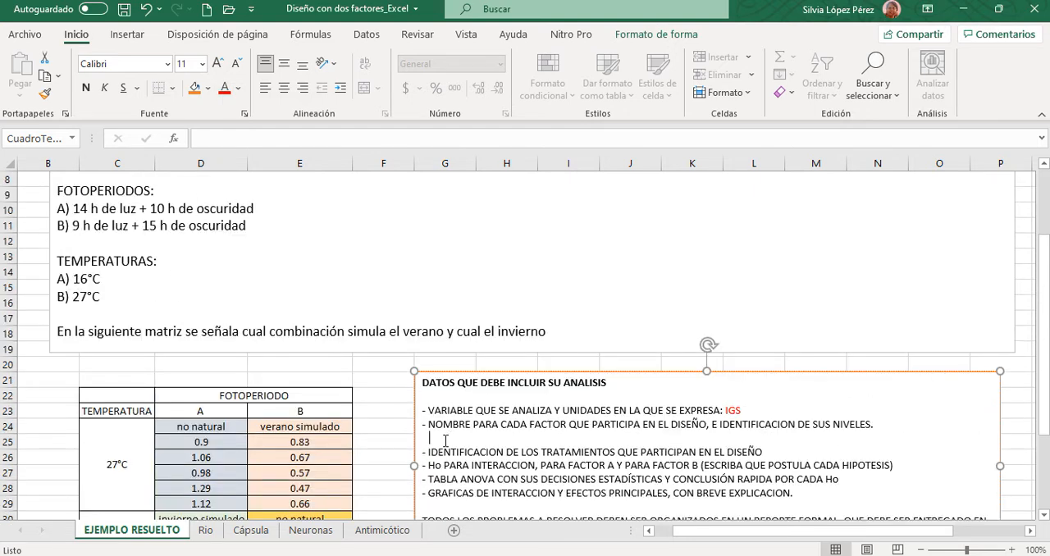
type("FOTOPERIODO")
- Prefix the photoperiod line with "FACTOR 1:" and colour the whole line red
key("ctrl+Left")
type("ACTOR")
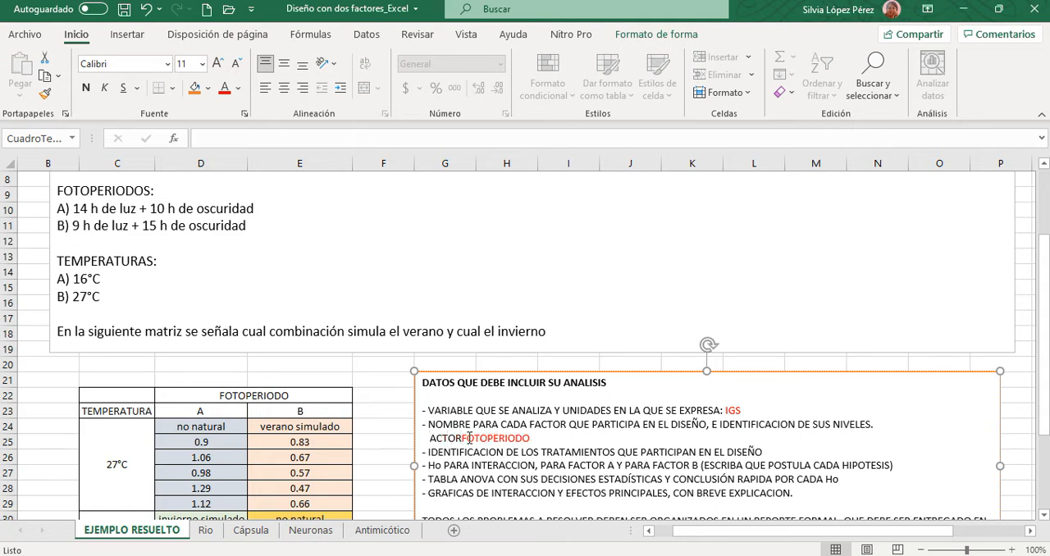
key("BackSpace")
key("BackSpace")
key("BackSpace")
key("BackSpace")
key("BackSpace")
type("FACTOR ")
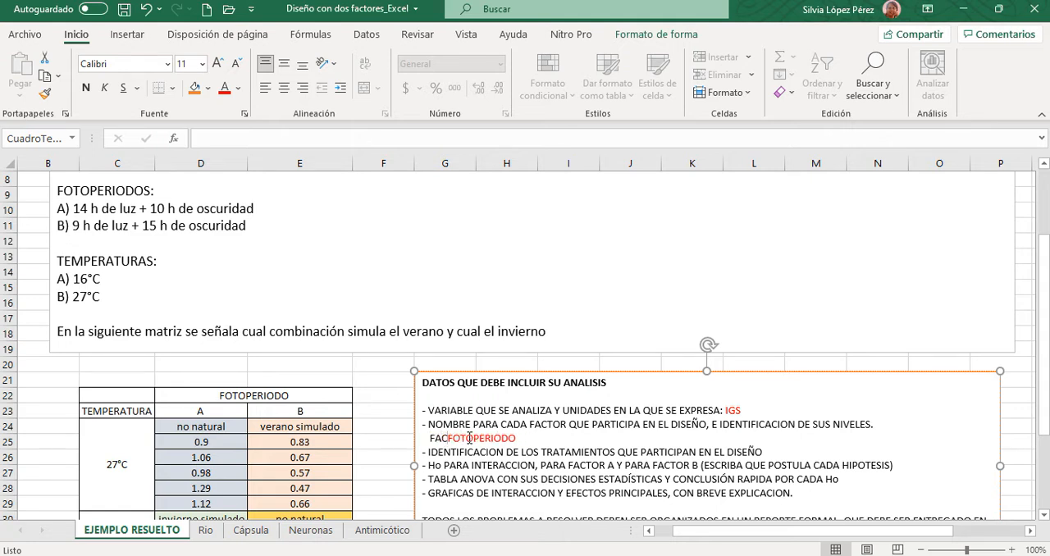
type("A:")
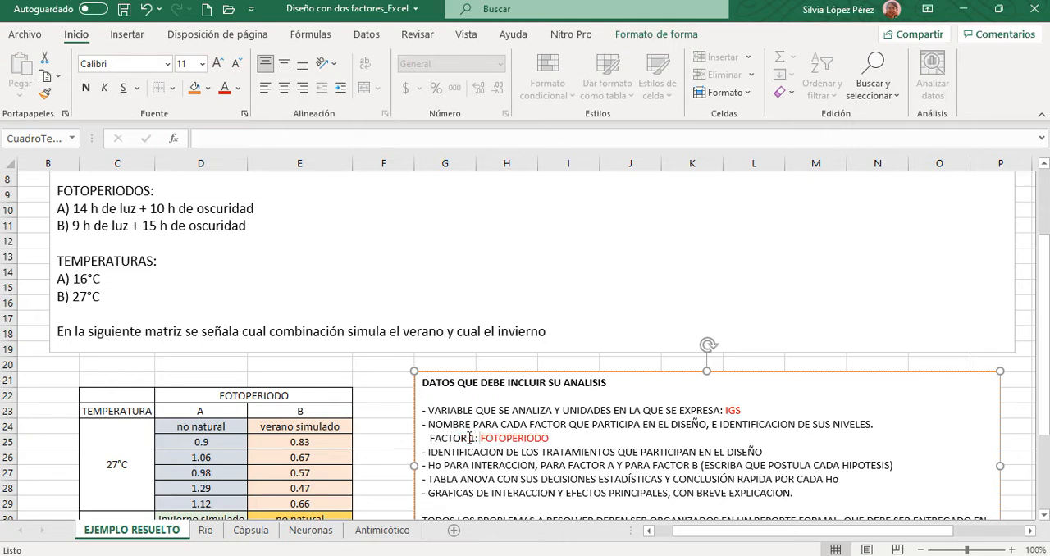
left_click_drag(429, 439, 556, 441)
left_click(233, 89)
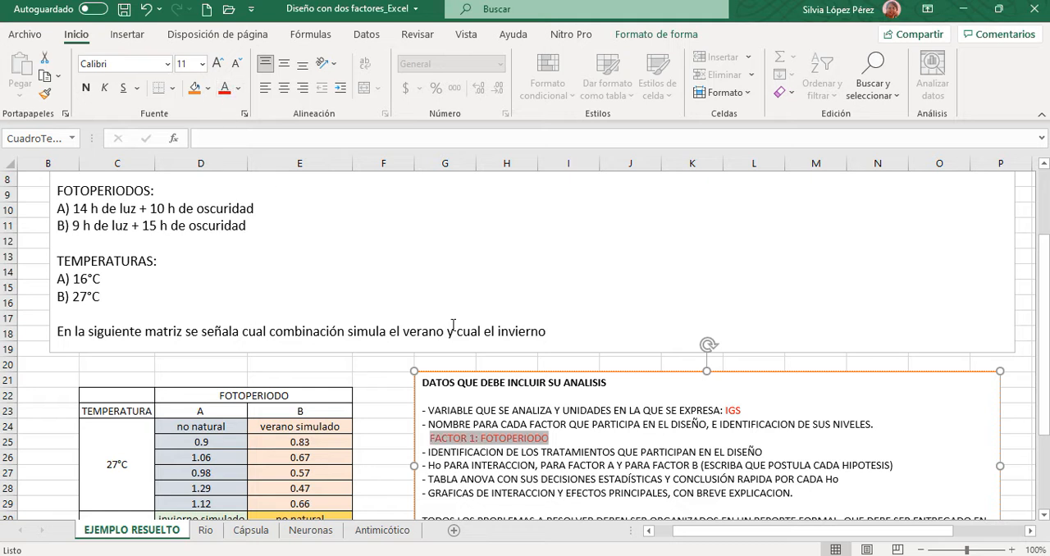
left_click(572, 437)
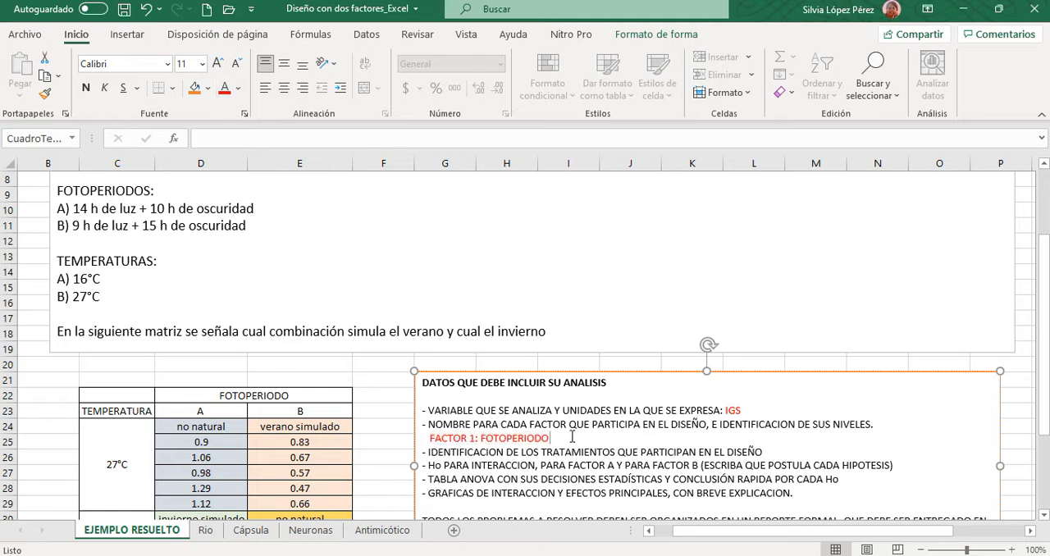
- Add the further indented line "NIVEL 1: FOTOPERIODO A" below Factor 1
key("Return")
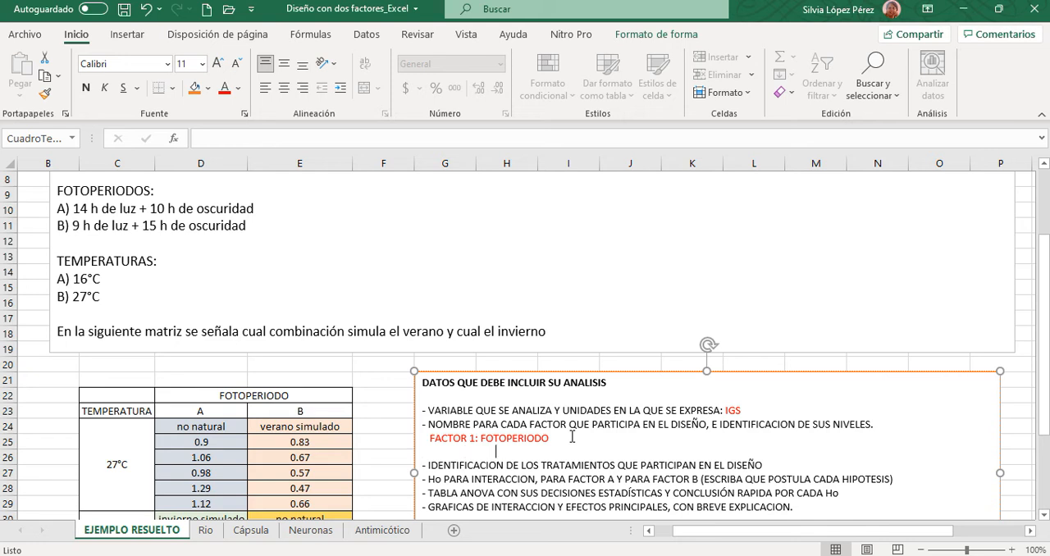
type("NIVEL 1: FOTOPE")
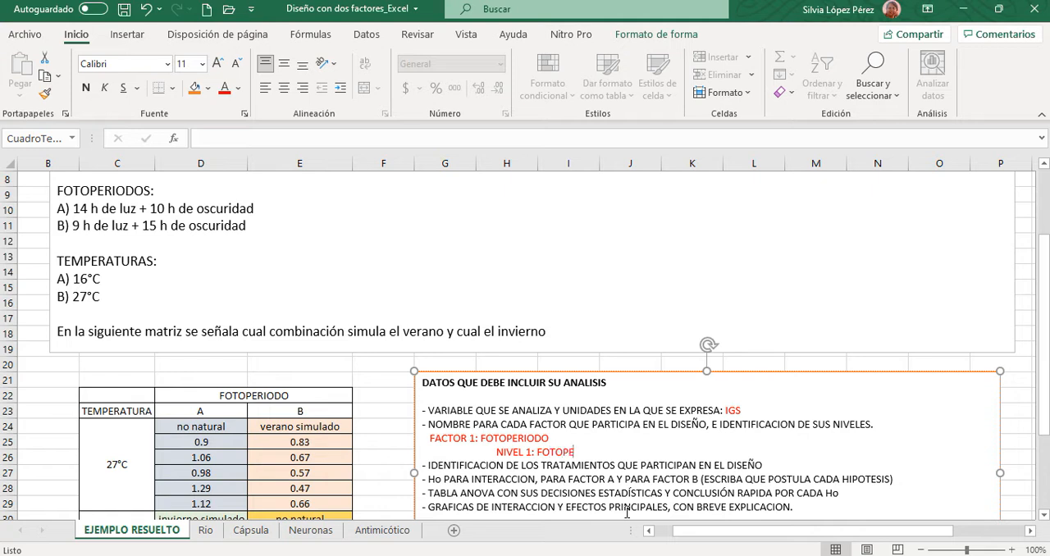
type("RIODO a")
key("BackSpace")
type("A")
- Add the line "NIVEL 2: FOTOPERIODO B" below the first photoperiod level
key("Return")
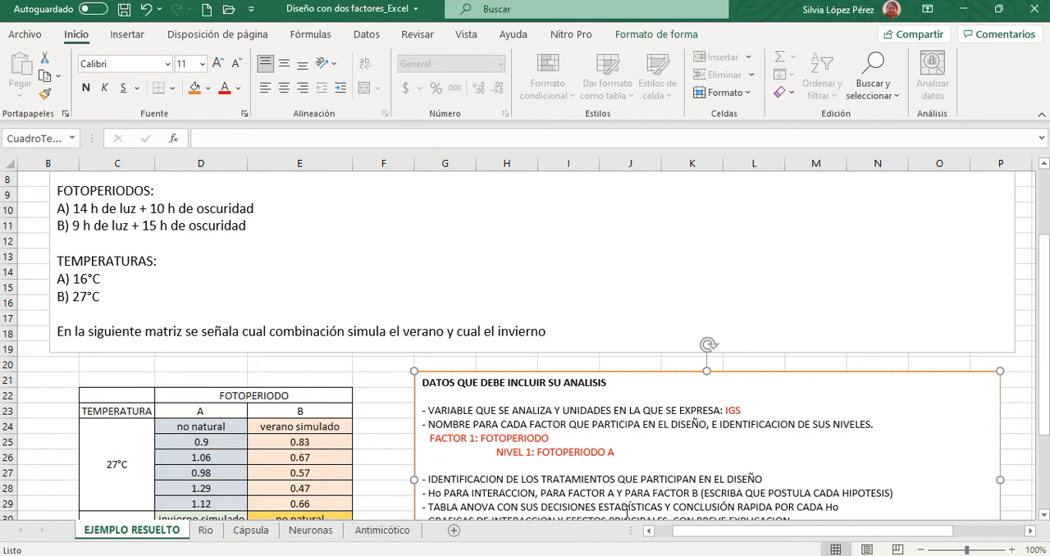
type("NIVEL 2: FOTOPERIODO")
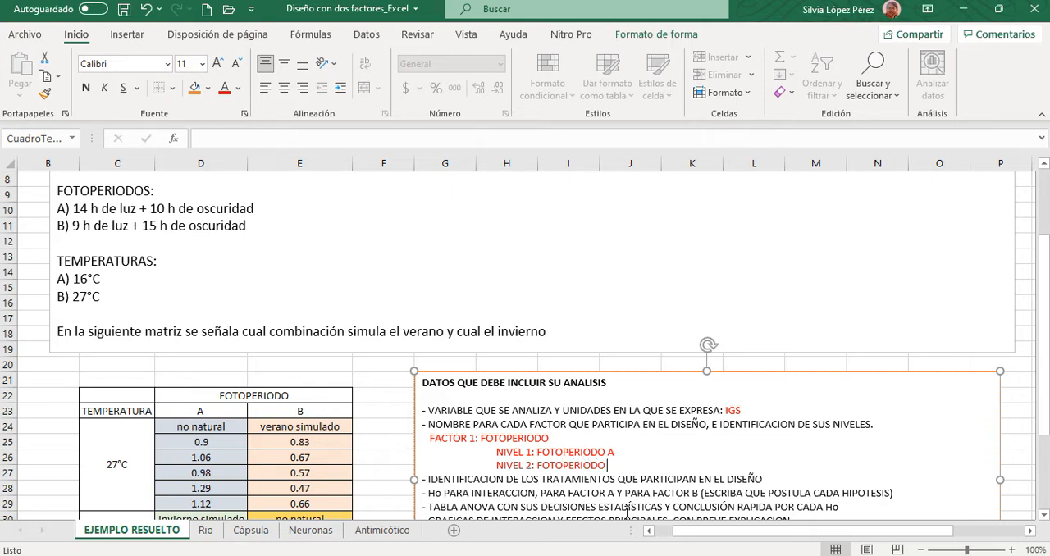
type(" B")
- Add the line "FACTOR 2: TEMPERATURA" below the photoperiod levels, aligned with Factor 1
key("Return")
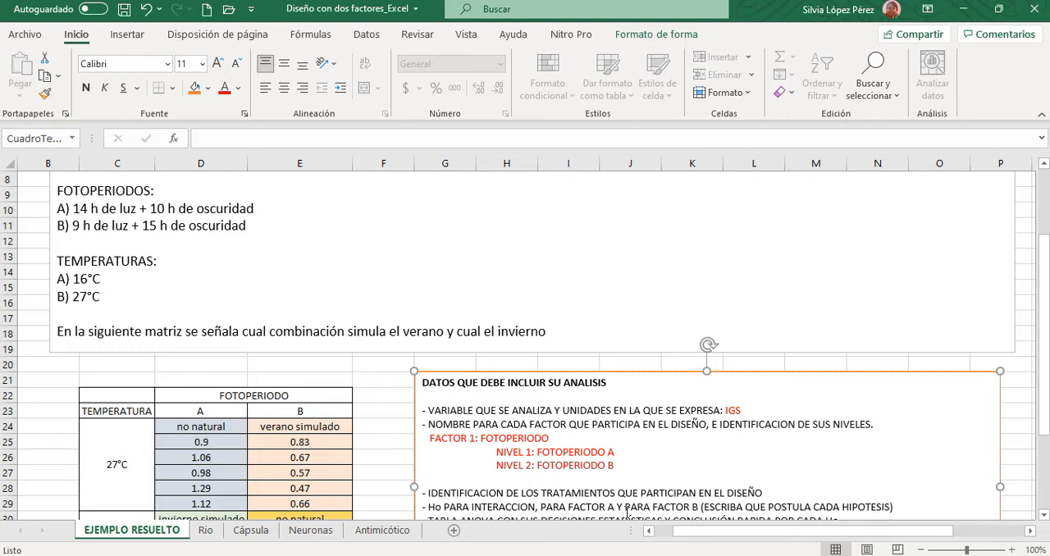
type("FACTOR 2: TEMPERATURA")
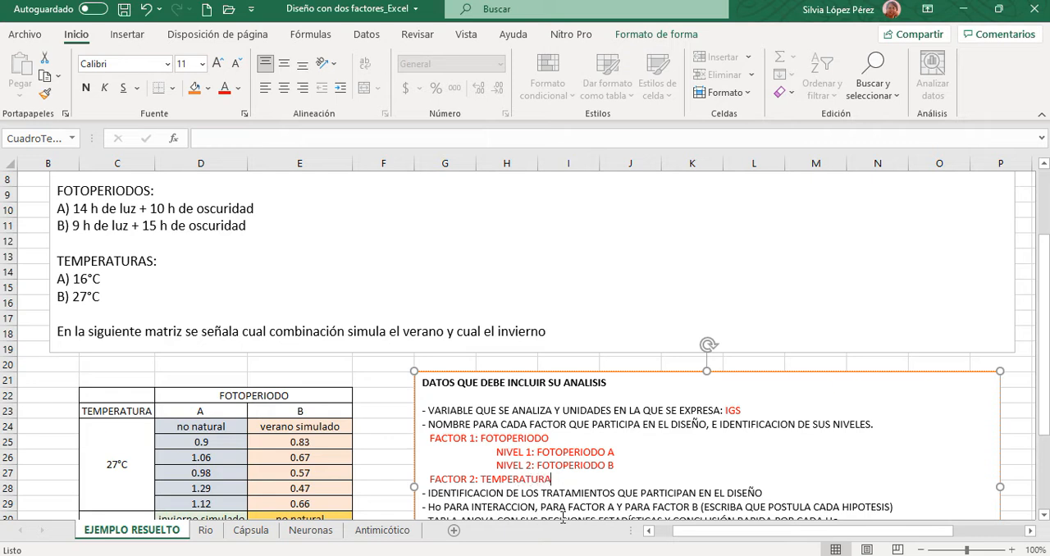
- Add the indented line "NIVEL 1: 16°C" below Factor 2
key("Return")
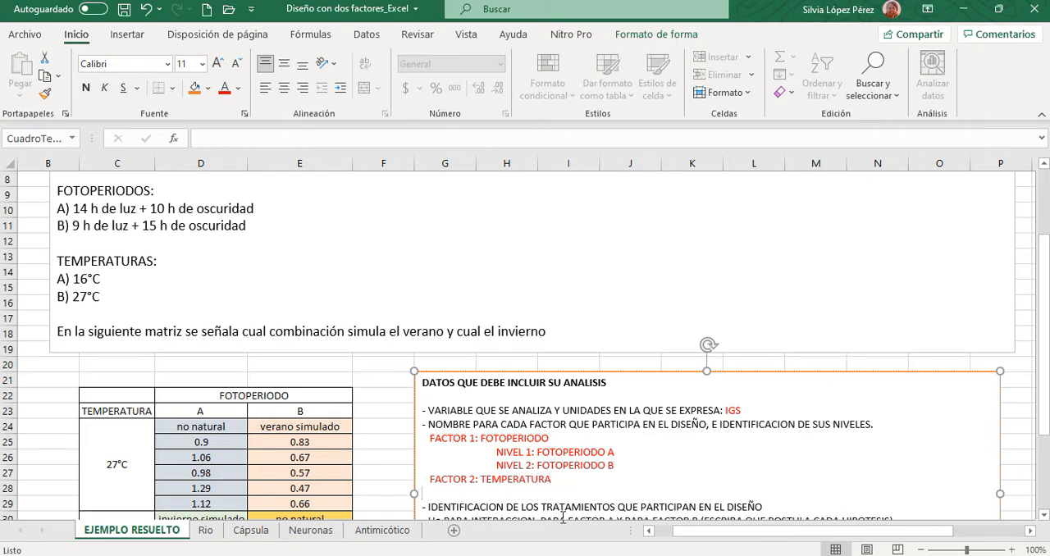
key("Tab")
type("NIVEL 1: 16°C")
key("BackSpace")
type("C")
- Add the line "NIVEL 2: 27°C" below the first temperature level
key("Return")
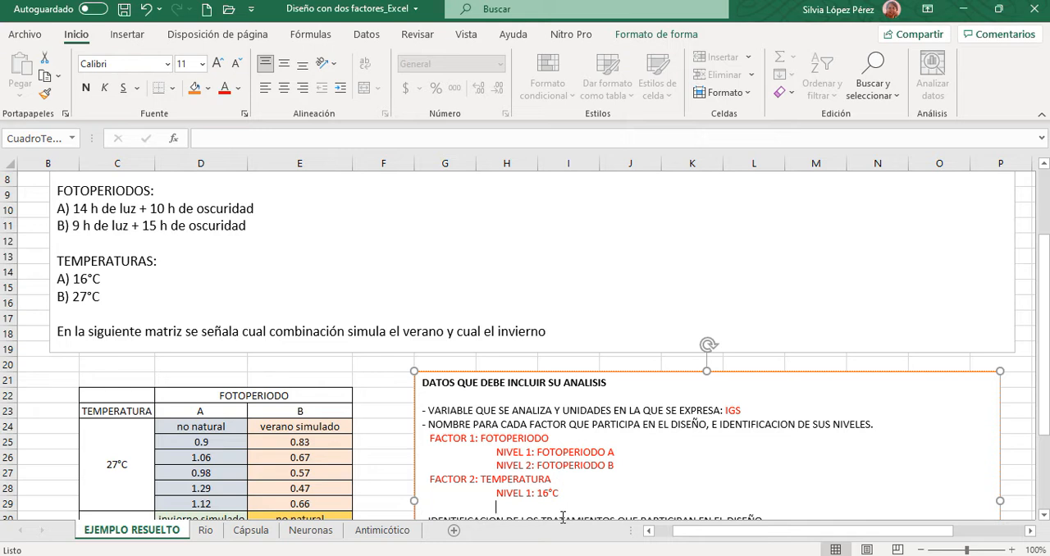
type("NIVEL 2: 27°C")
- Insert three blank lines below the "IDENTIFICACION DE LOS TRATAMIENTOS" line
scroll(714, 435, "down", 3)
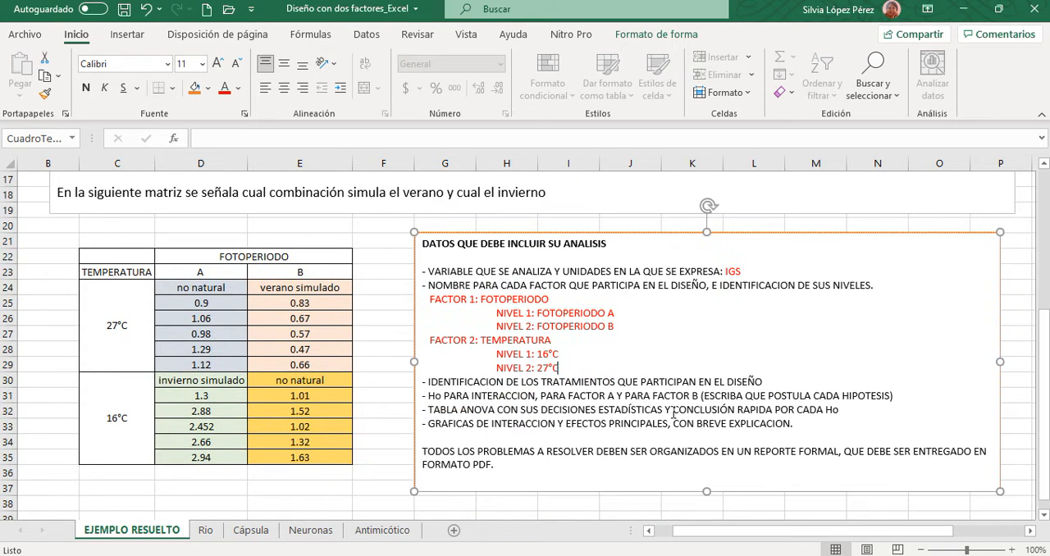
left_click(780, 384)
key("Return")
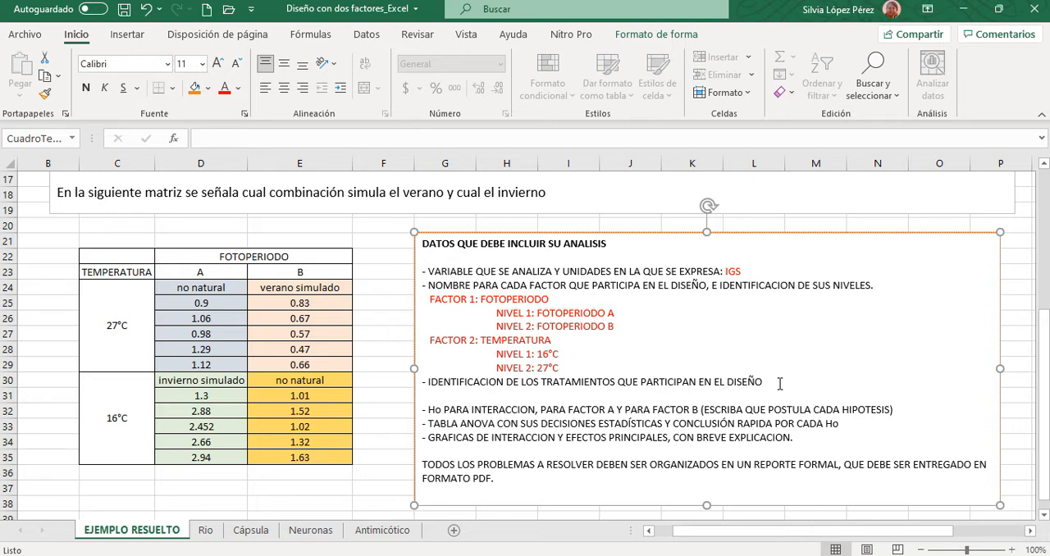
key("Return")
key("Return")
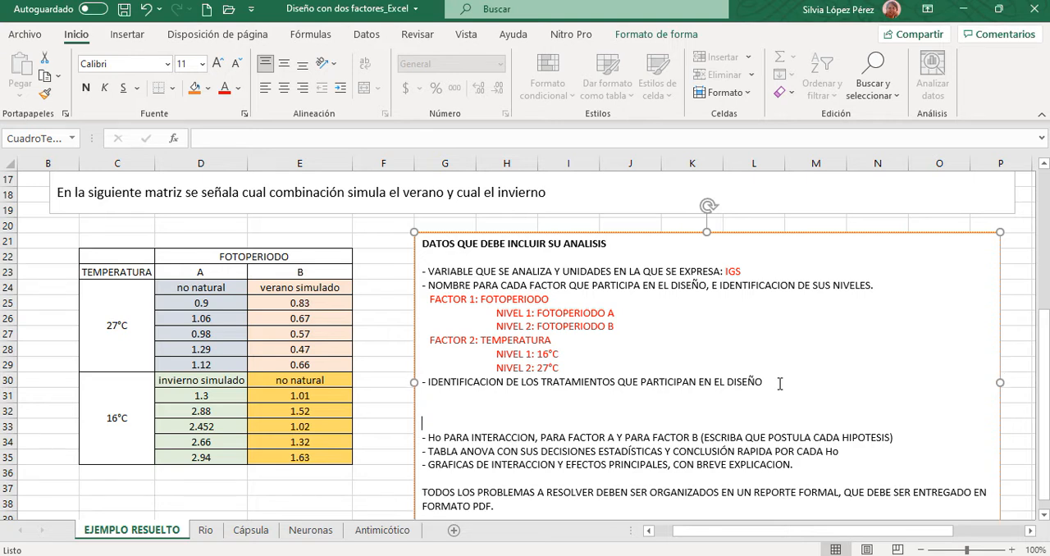
- Write "TRATAMIENTO 1: FOTOPERIODO A" in red on the first blank line below the treatments heading
left_click(427, 398)
type("TRATAMINETO")
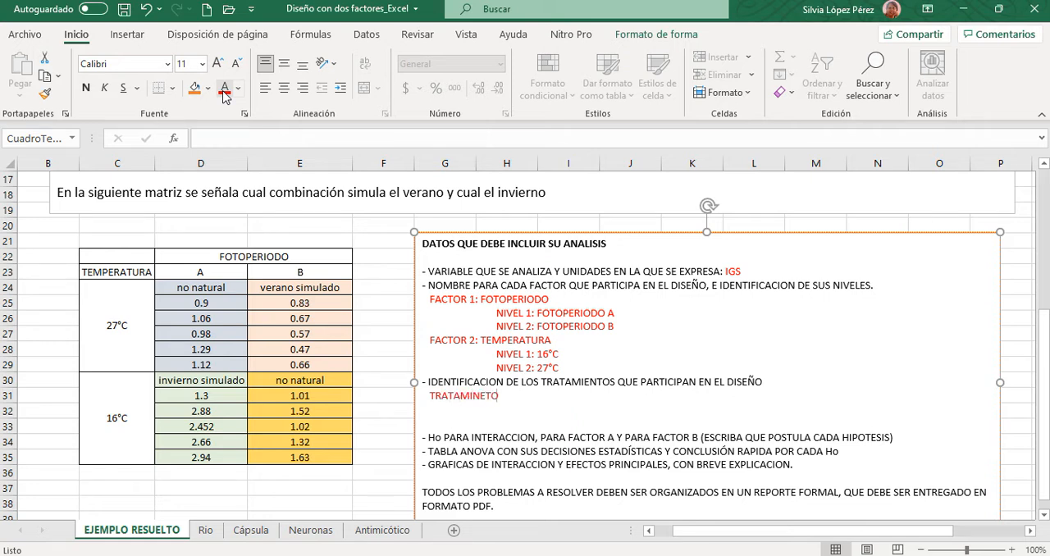
type(" 1:")
key("BackSpace")
key("BackSpace")
key("BackSpace")
key("BackSpace")
key("BackSpace")
key("BackSpace")
key("BackSpace")
type("ENTO 1: FOTOPERIODO")
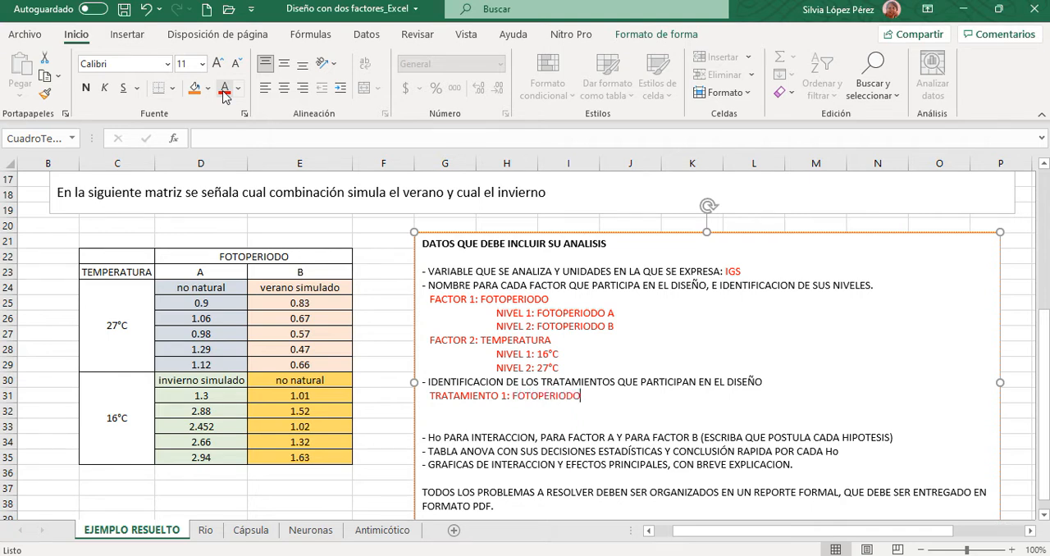
type(" A + TEMPERATURA 27")
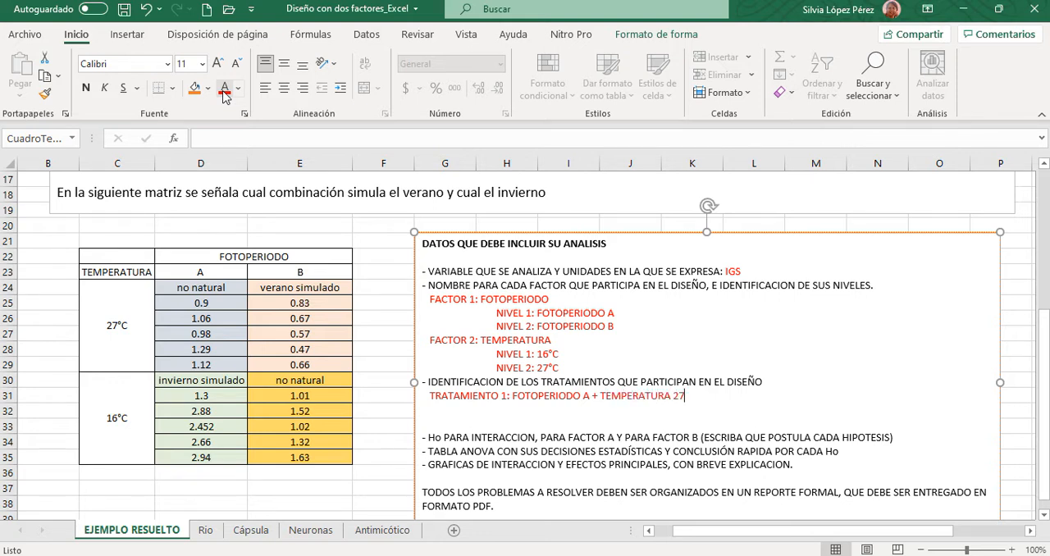
type("°C")
- Add a "TRATAMIENTO 2:" line and copy the factor combination from Tratamiento 1 into it
key("Return")
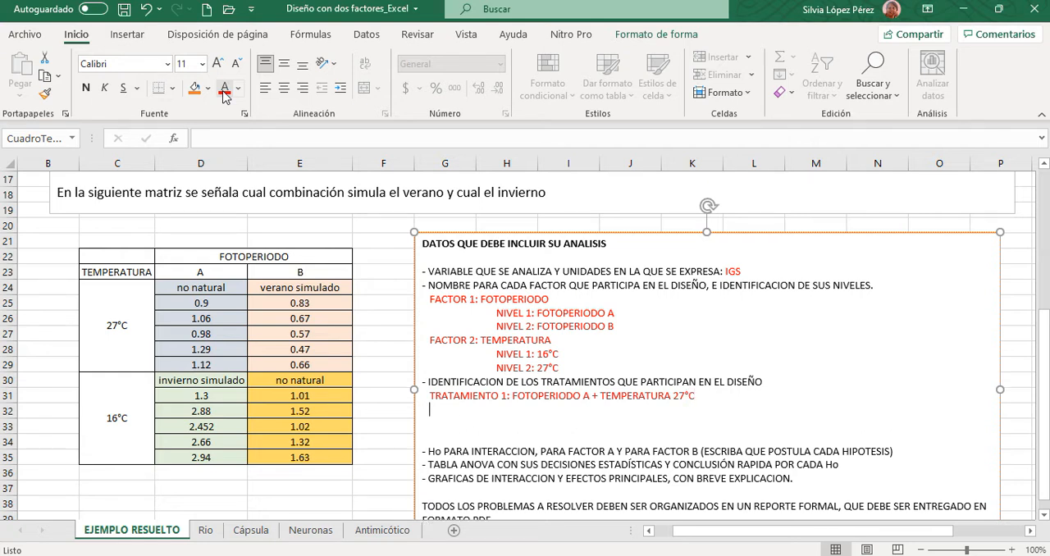
type("TRATAMIENTO 2")
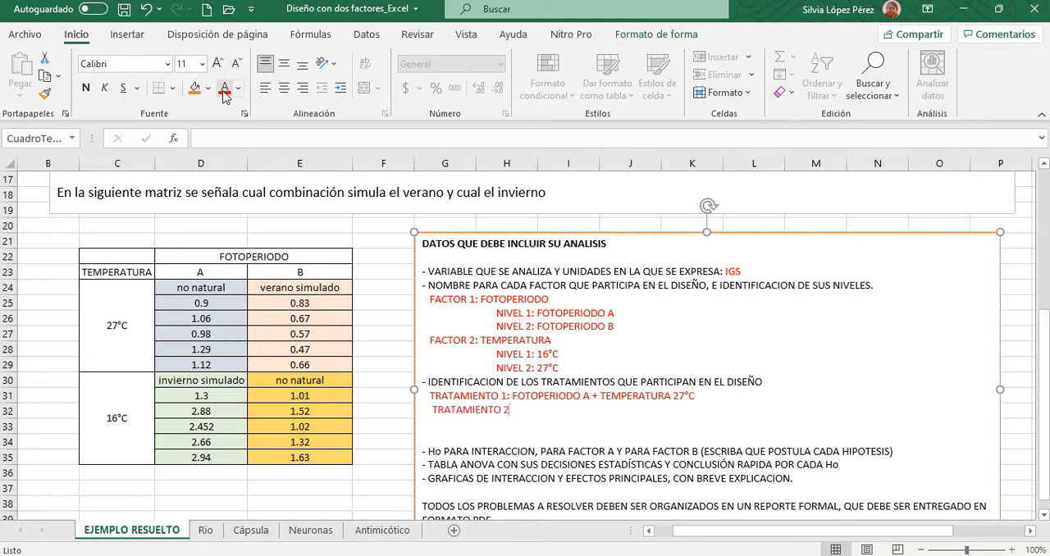
type(":")
left_click_drag(512, 397, 699, 394)
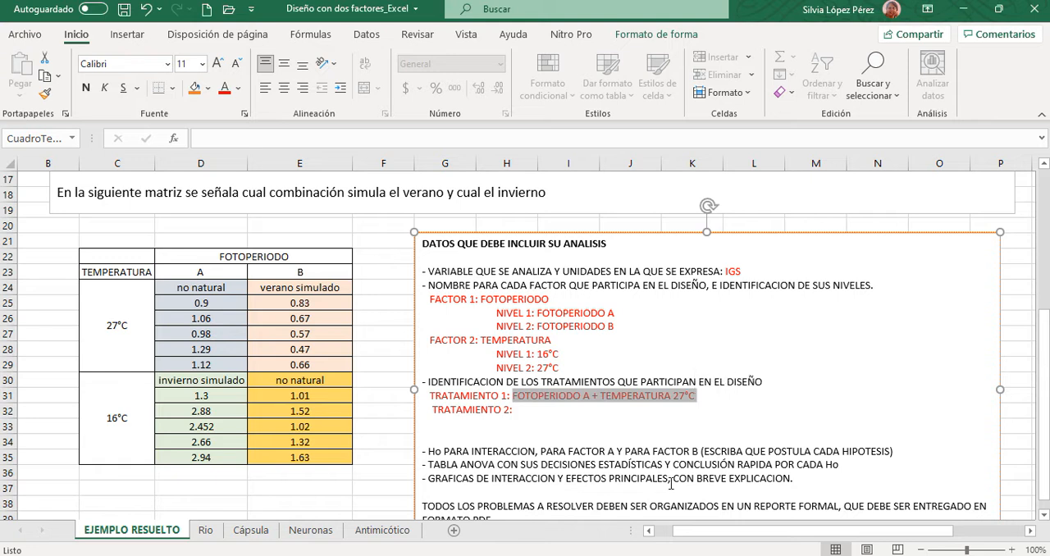
key("ctrl+c")
left_click(520, 411)
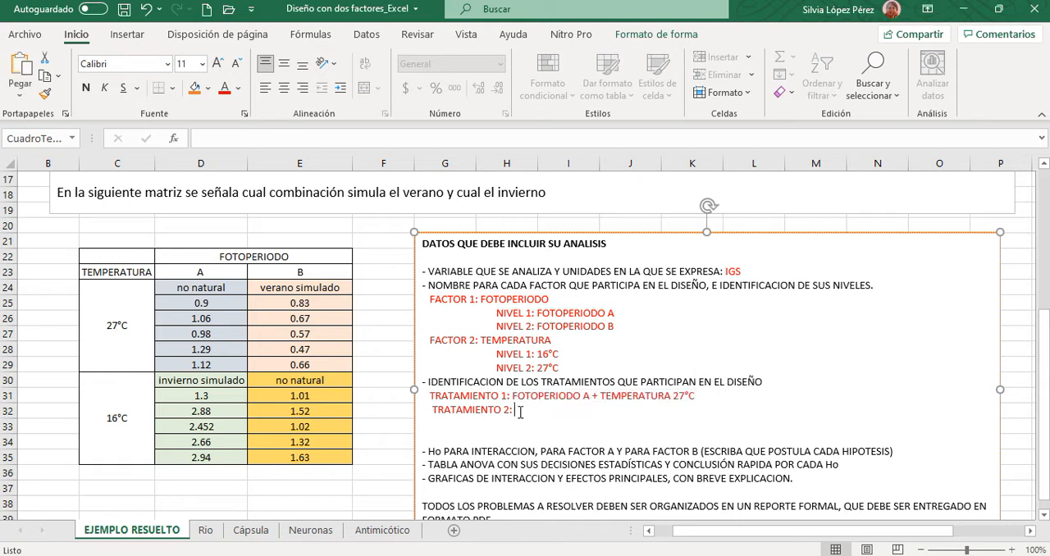
key("ctrl+v")
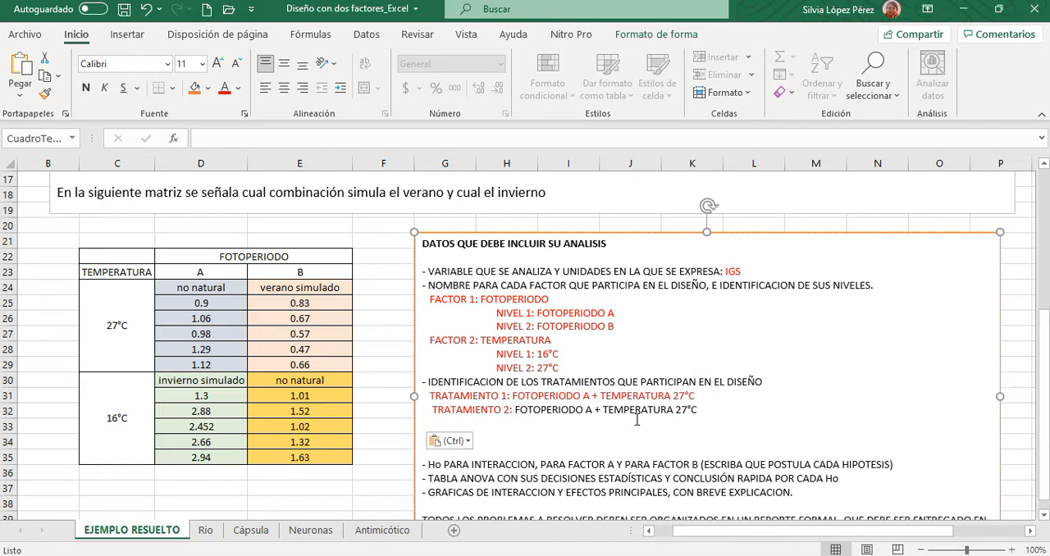
- Change the temperature in the Tratamiento 2 line to 16°C and colour its factor combination red
left_click(687, 409)
key("BackSpace")
key("BackSpace")
type("16")
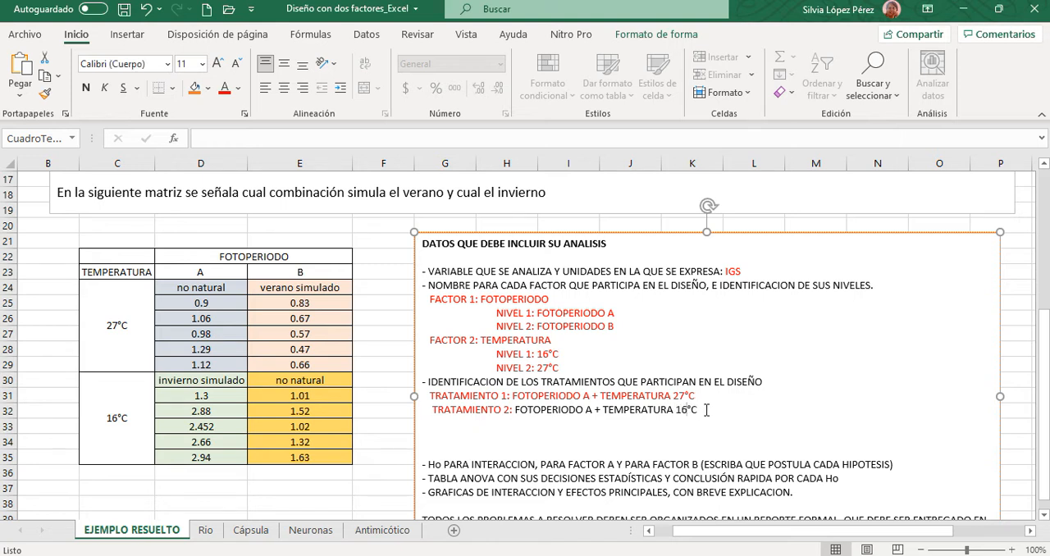
left_click_drag(699, 410, 516, 410)
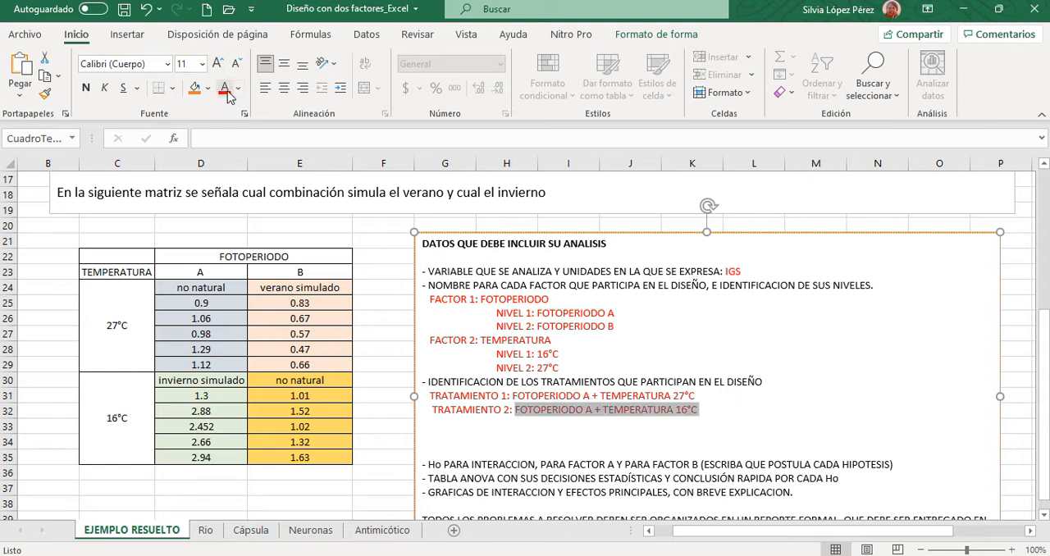
left_click(714, 405)
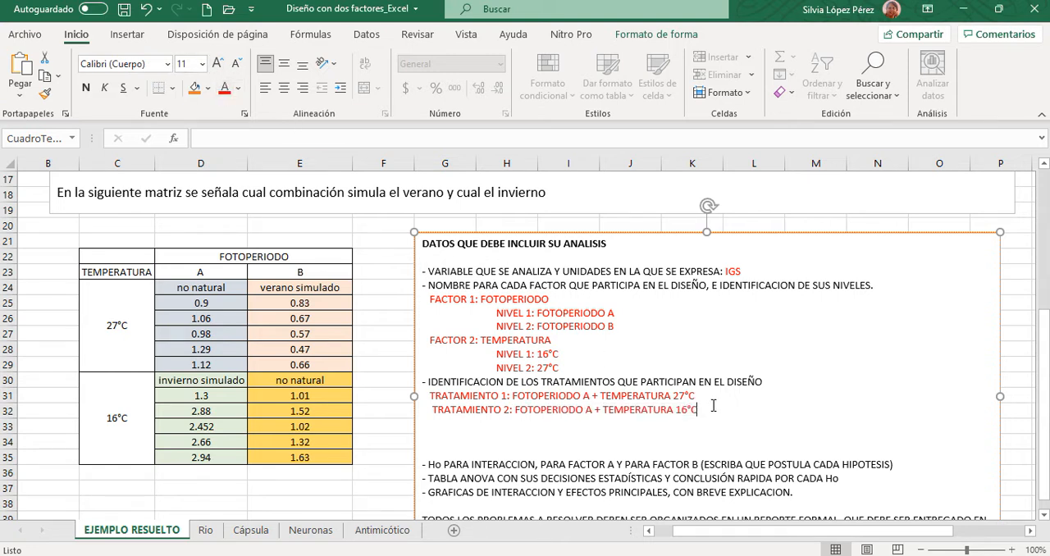
- Duplicate the whole Tratamiento 2 line onto a new line below it
key("Return")
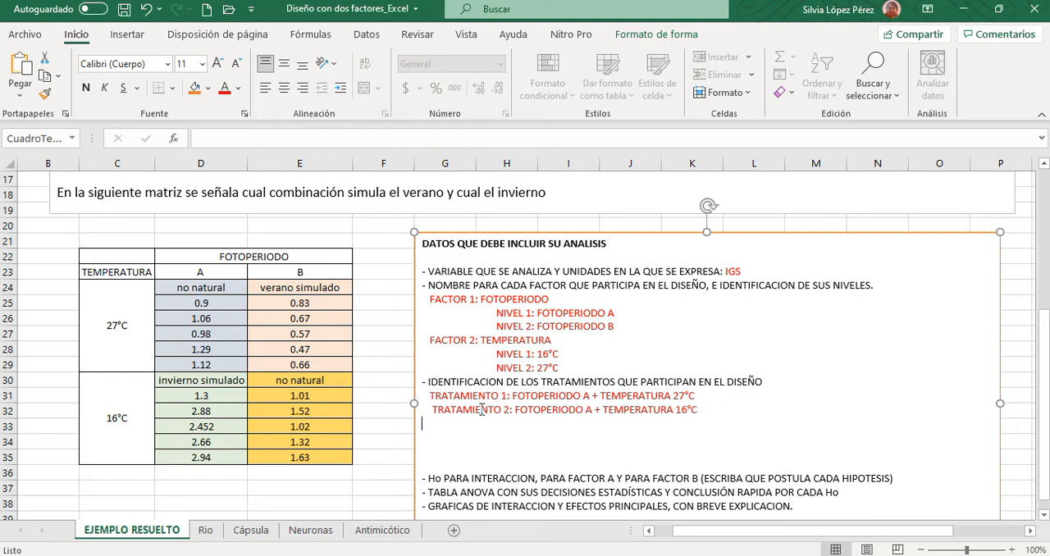
left_click_drag(434, 411, 513, 410)
left_click_drag(674, 414, 697, 411)
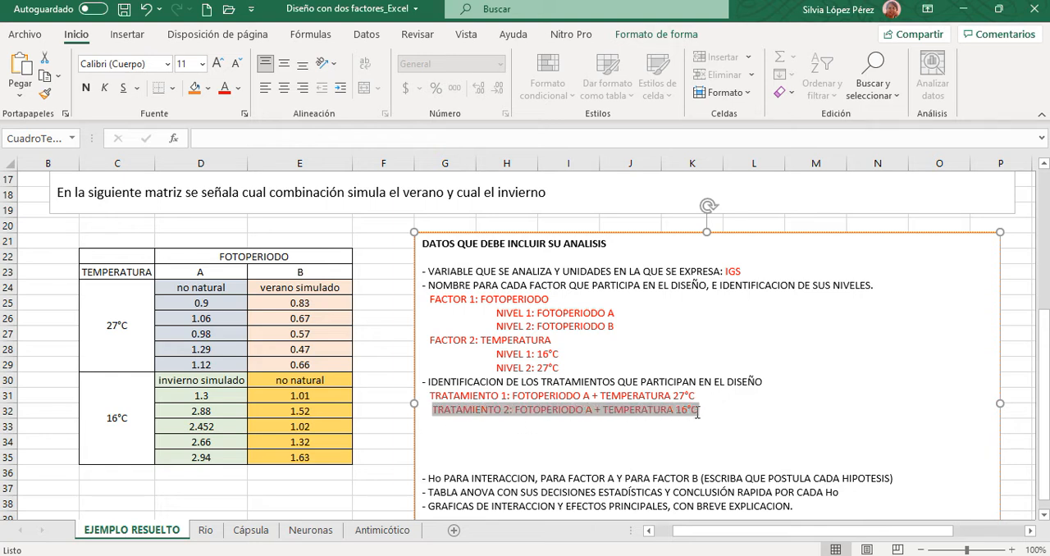
left_click(443, 426)
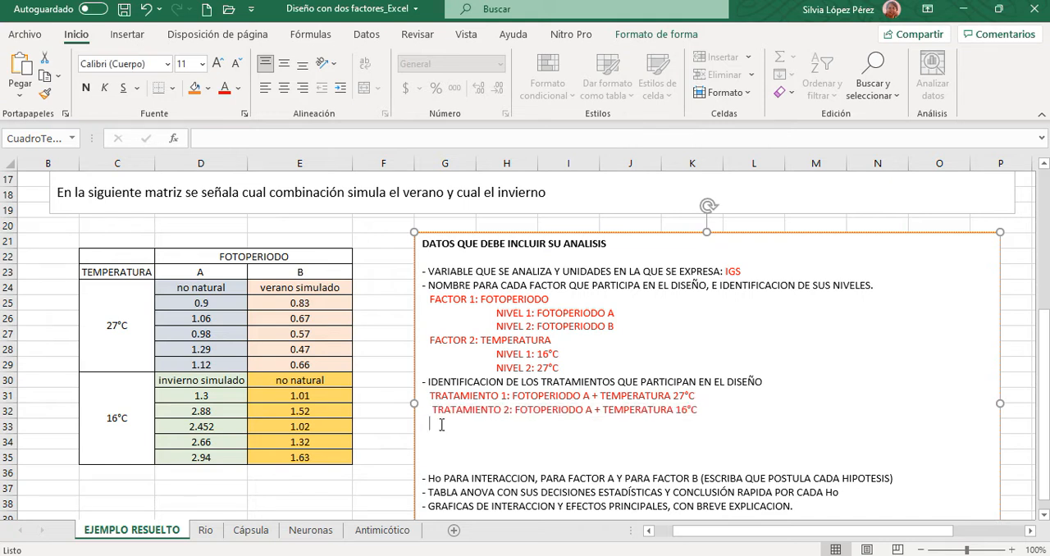
key("ctrl+v")
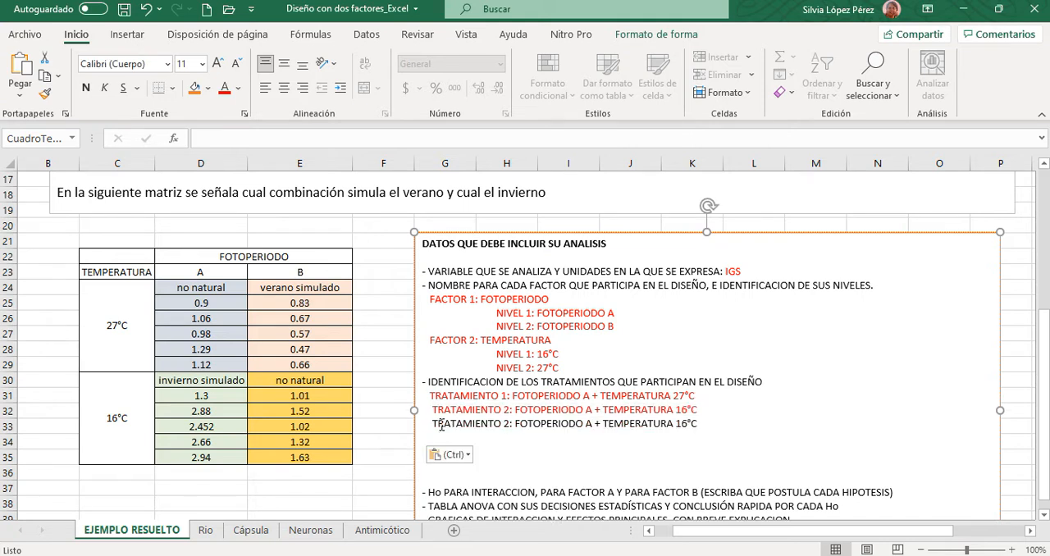
- Change the duplicated line's treatment number to 3 and its photoperiod to B
left_click(509, 423)
key("BackSpace")
type("3")
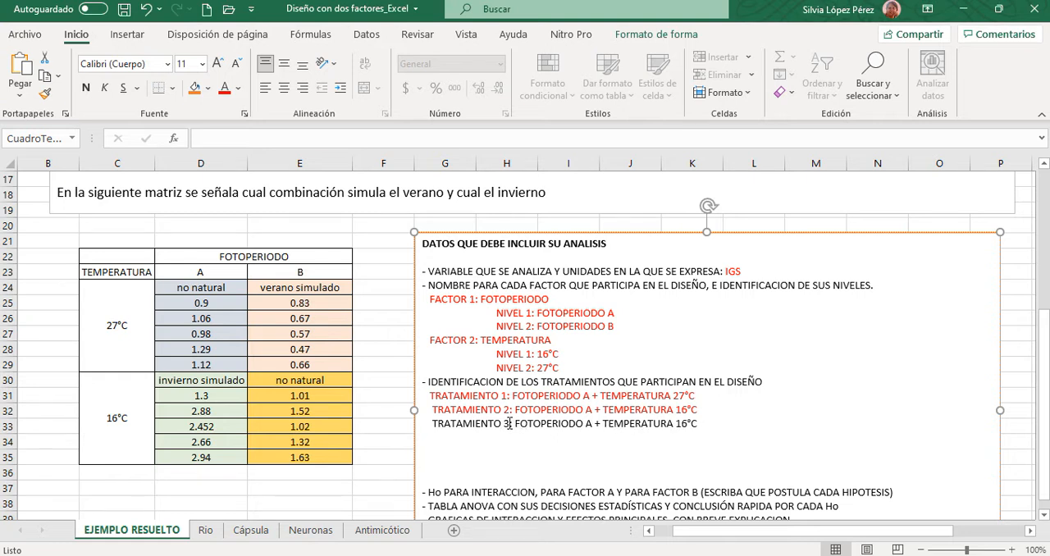
left_click(592, 424)
key("BackSpace")
type("B")
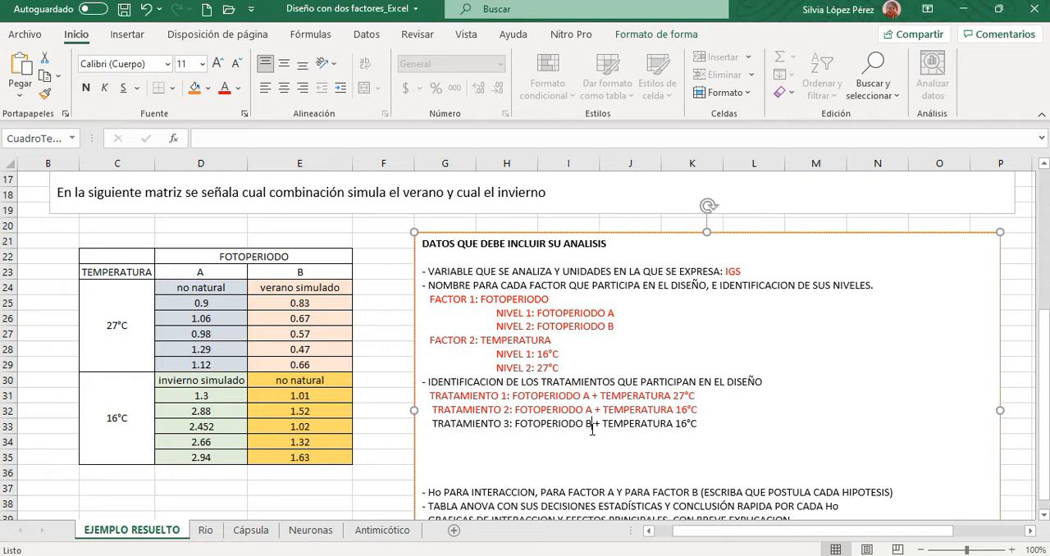
- Set the temperature in the Tratamiento 3 line to 27°C
left_click(682, 428)
key("BackSpace")
key("BackSpace")
type("27")
- Paste the copied Tratamiento 2 line onto a new line below Tratamiento 3 and indent it to match the lines above
left_click(703, 425)
key("Return")
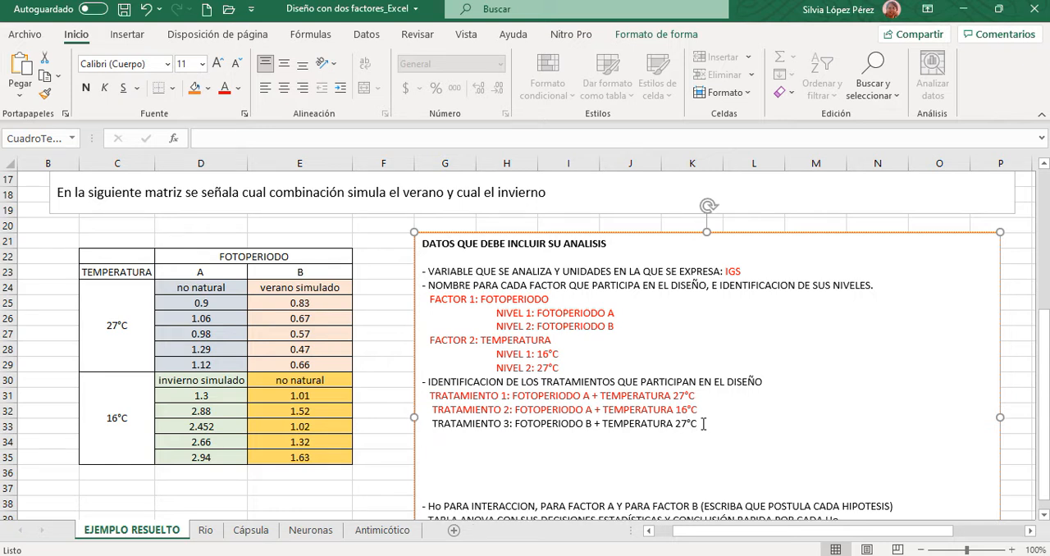
key("ctrl+v")
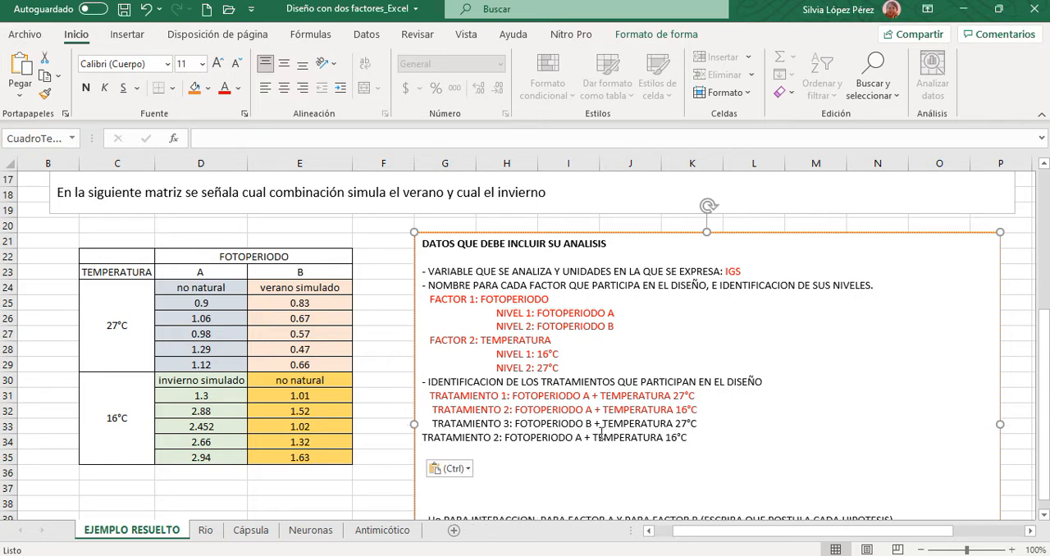
left_click_drag(422, 439, 492, 438)
key("BackSpace")
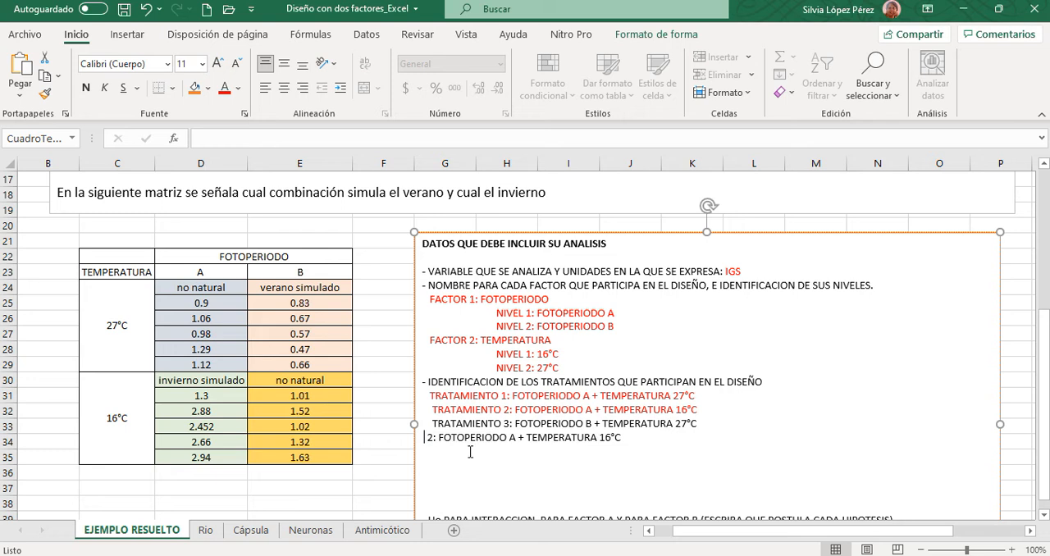
left_click(144, 11)
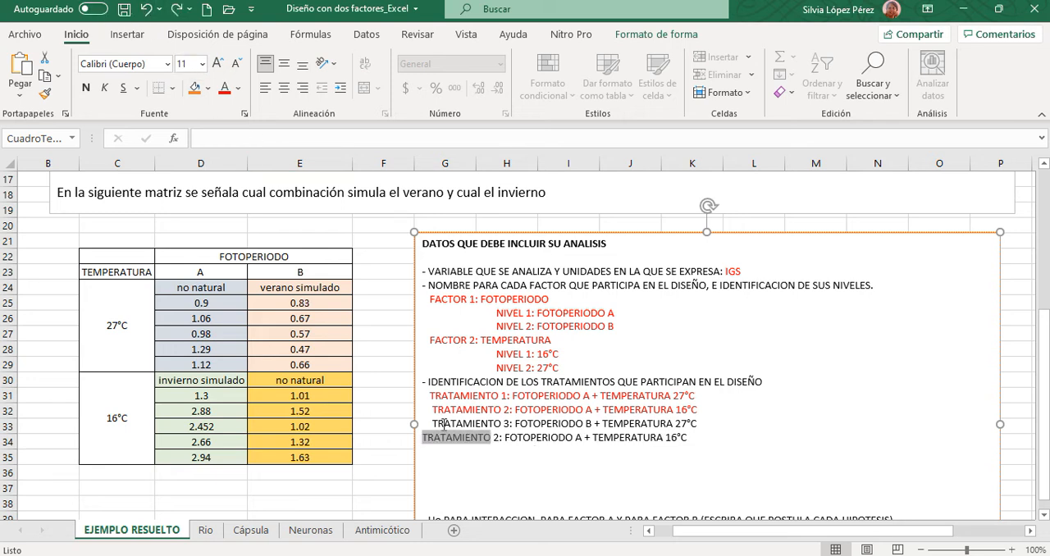
left_click(425, 440)
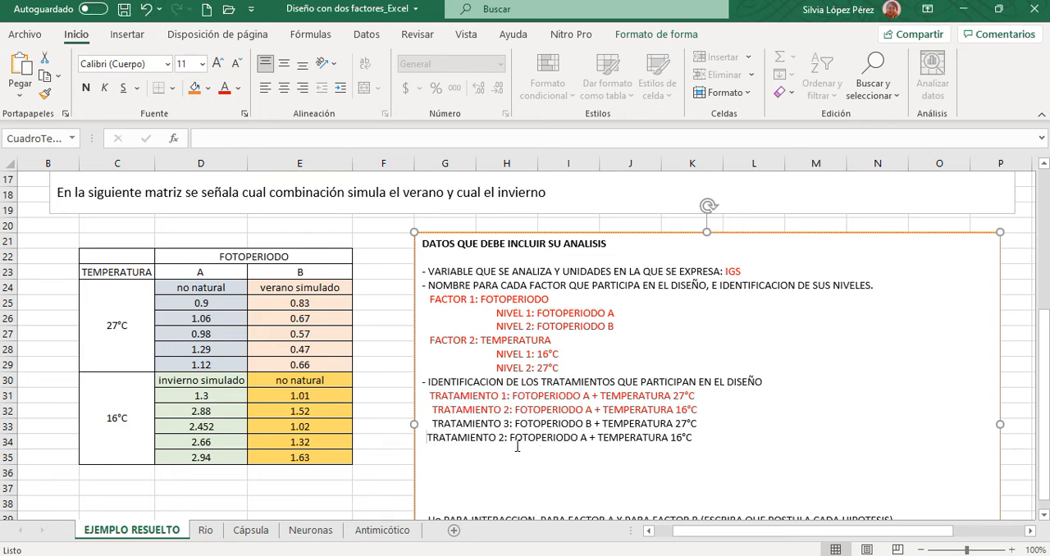
- Change the pasted line's treatment number to 4 and its photoperiod to B
left_click(511, 438)
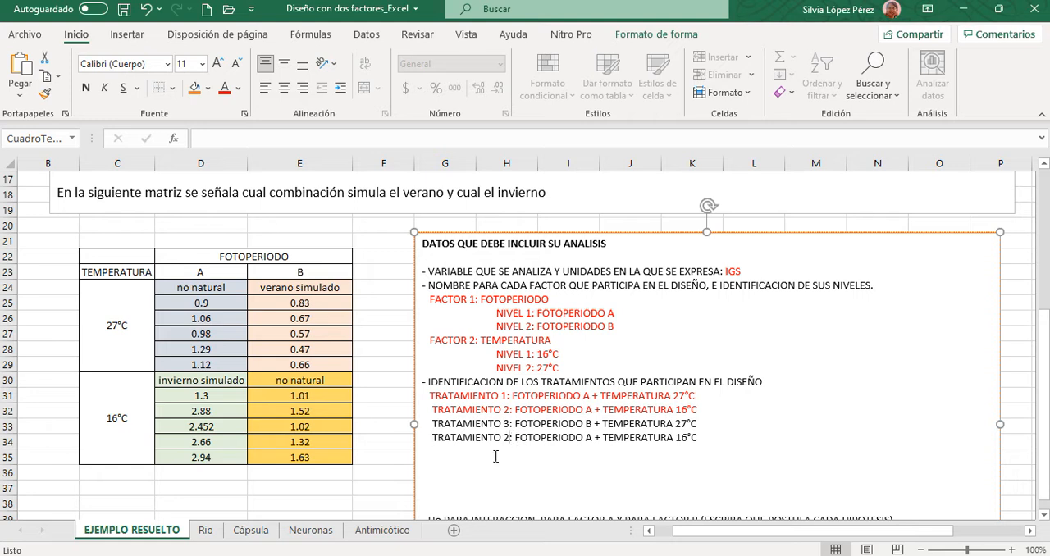
key("BackSpace")
type("4")
left_click(593, 439)
key("BackSpace")
type("b")
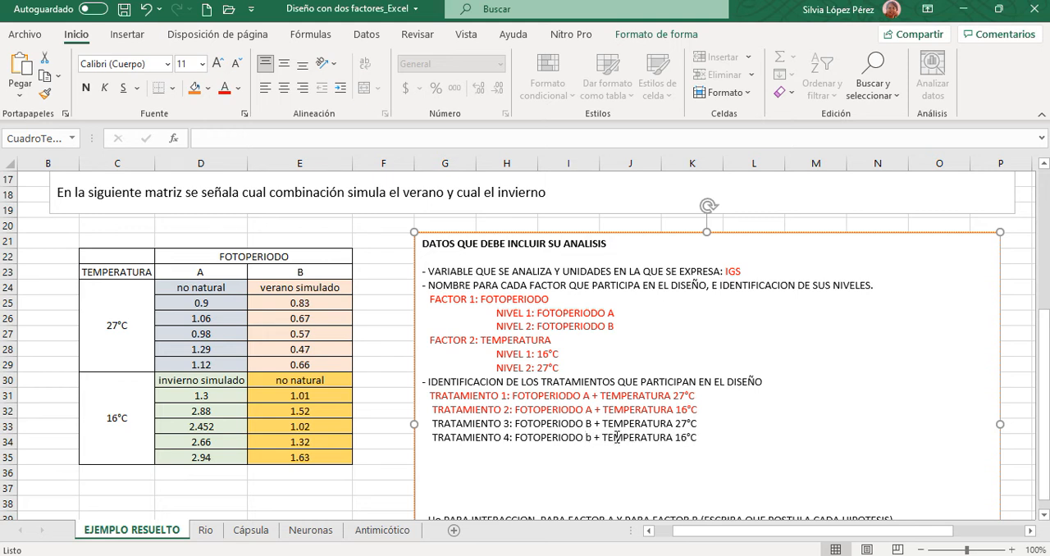
key("BackSpace")
type("B")
- Colour the Tratamiento 3 and Tratamiento 4 lines red
left_click_drag(422, 425, 697, 439)
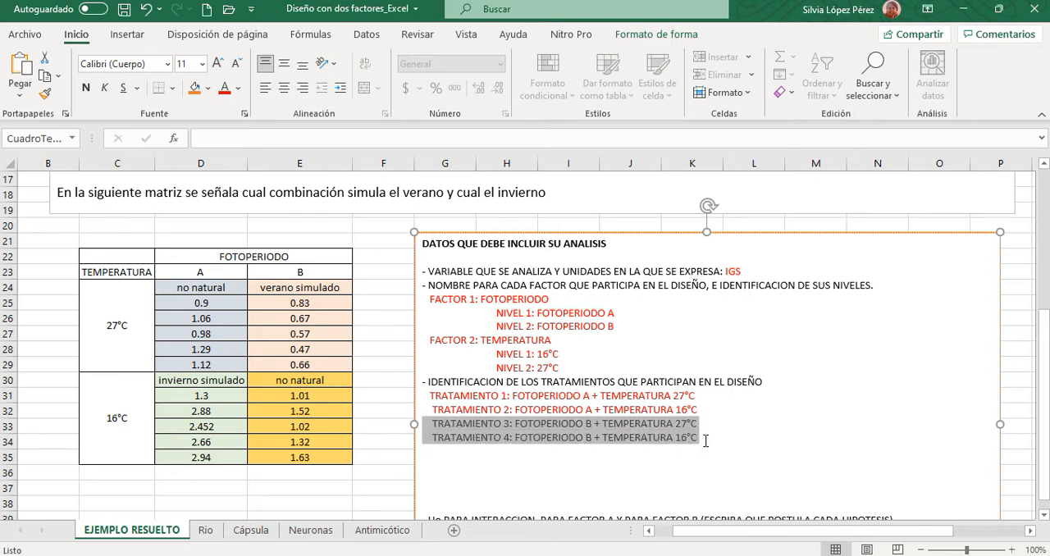
left_click(222, 95)
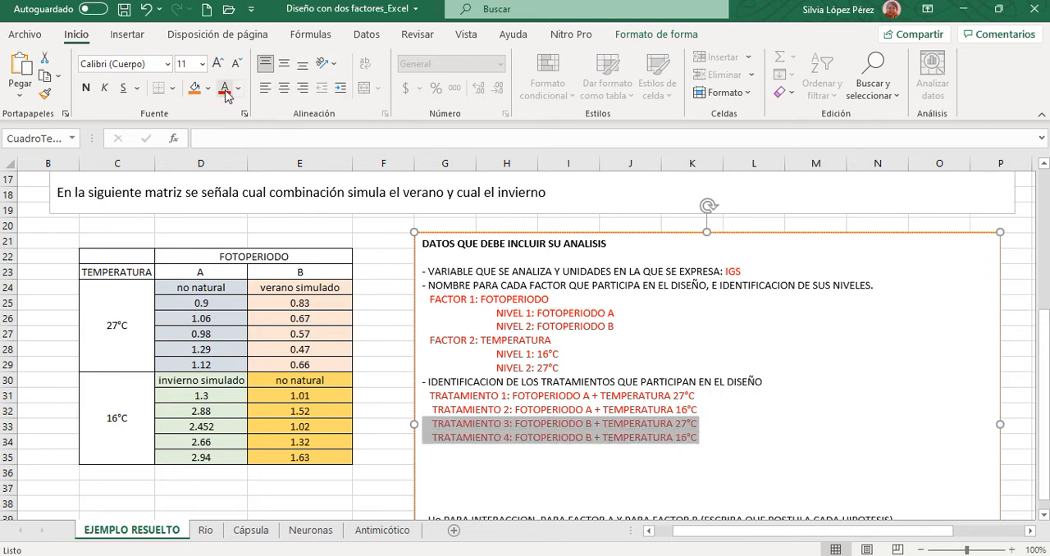
left_click(722, 426)
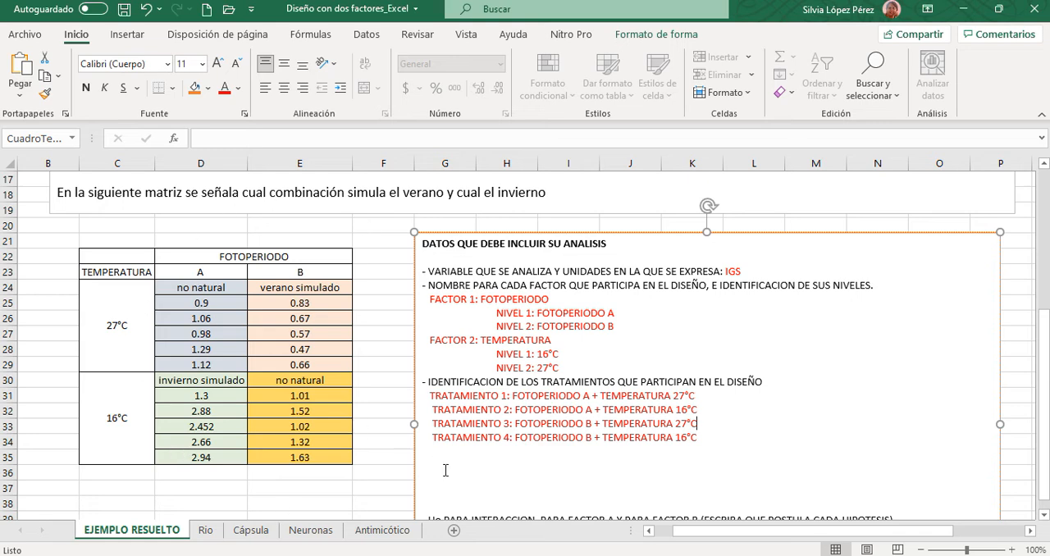
- Delete the surplus blank lines between the Tratamiento 4 line and the "Ho PARA INTERACCION" item
scroll(446, 470, "down", 1)
left_click(481, 416)
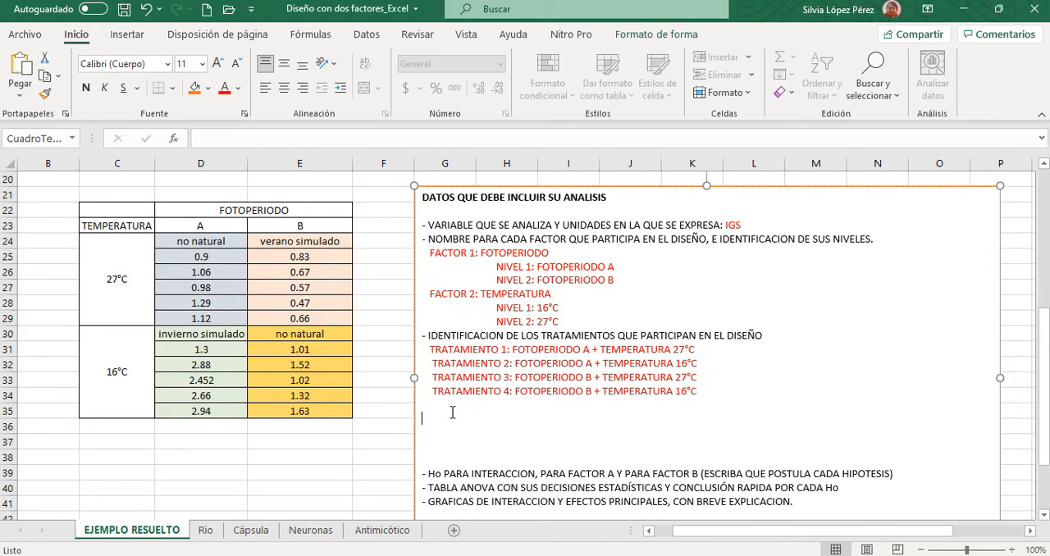
key("BackSpace")
key("Delete")
key("Delete")
key("Delete")
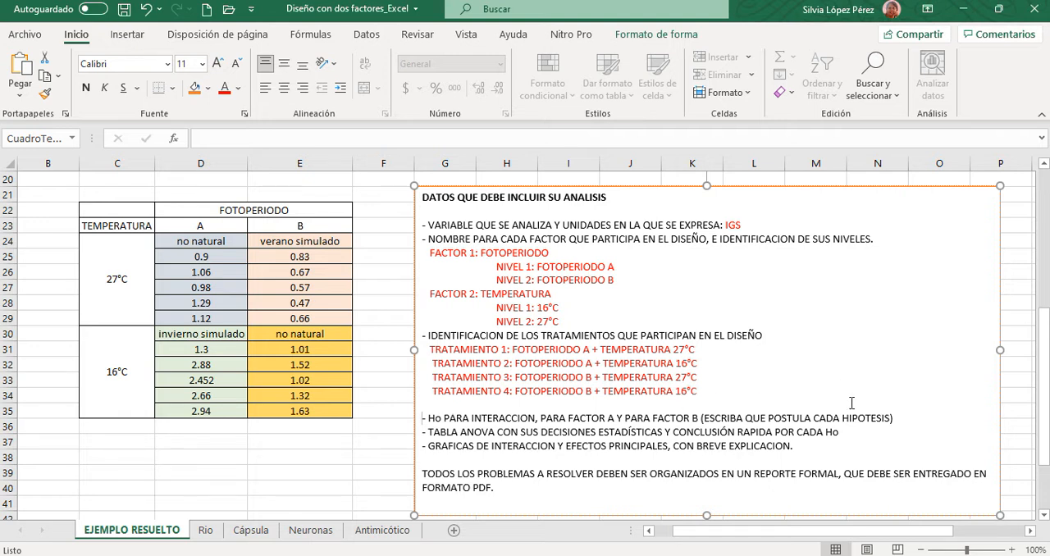
- Insert several blank lines below the "Ho PARA INTERACCION" item
left_click(900, 414)
key("Return")
key("Return")
key("Return")
key("Return")
key("Return")
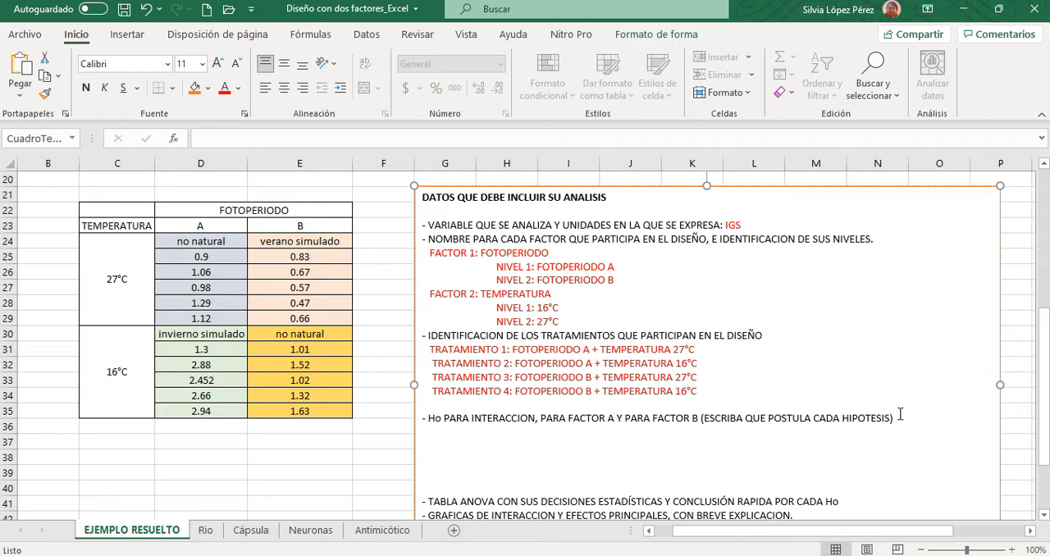
- Write the label "Ho AxB" on the first blank line below the "Ho PARA INTERACCION" item
key("Up")
key("Up")
key("Up")
key("Up")
type("Ho AxB")
left_click_drag(427, 434, 519, 437)
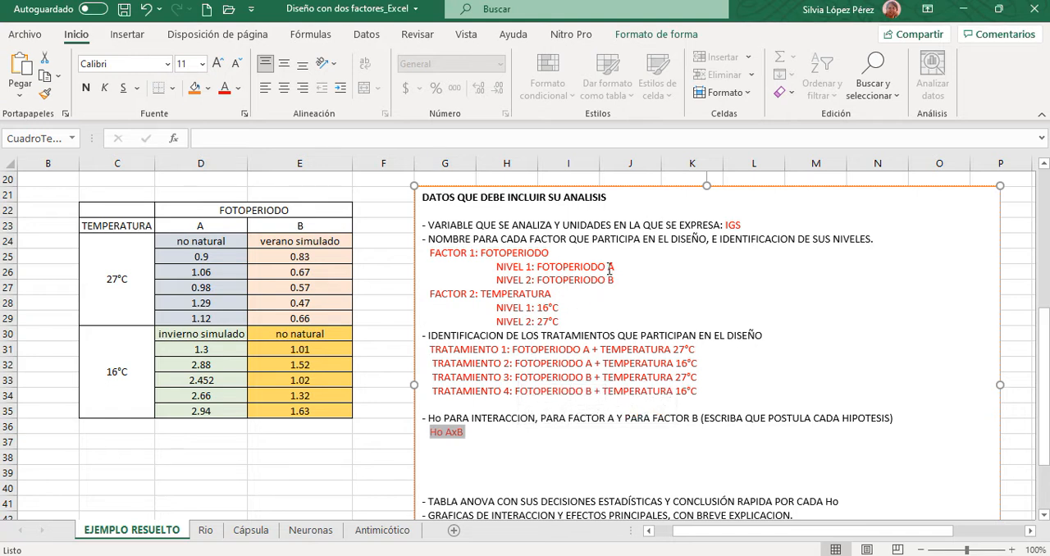
left_click_drag(607, 268, 625, 282)
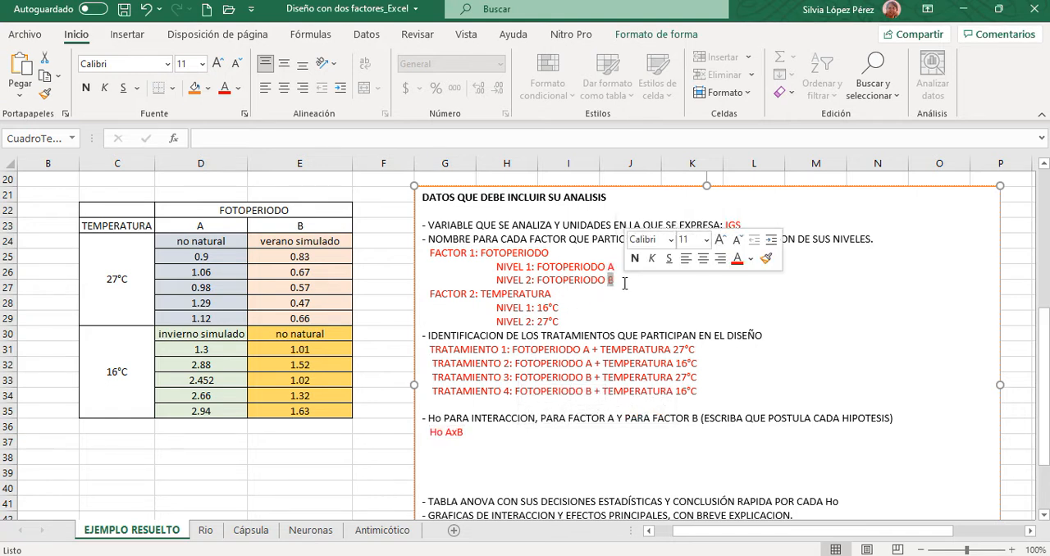
left_click(615, 281)
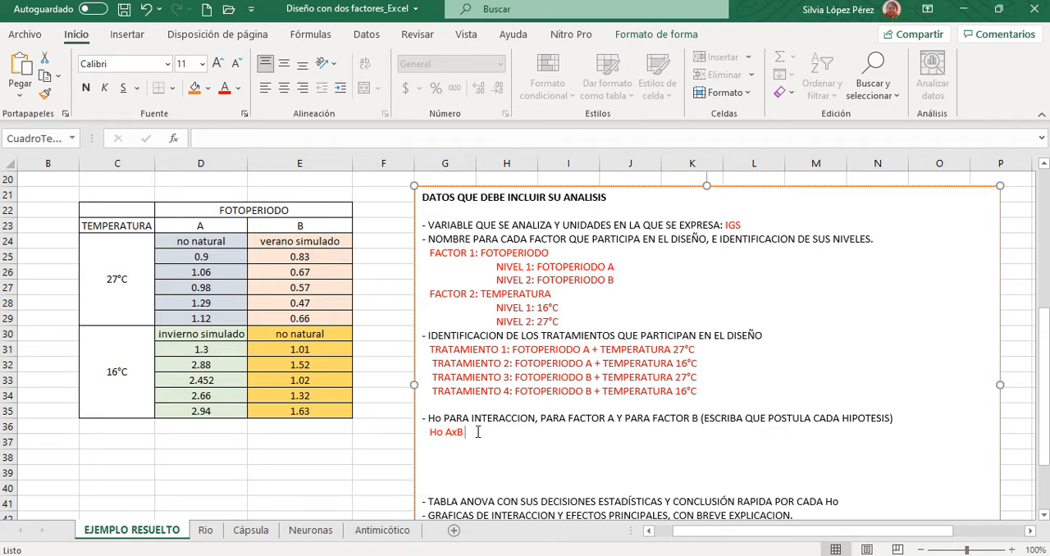
left_click_drag(424, 432, 486, 433)
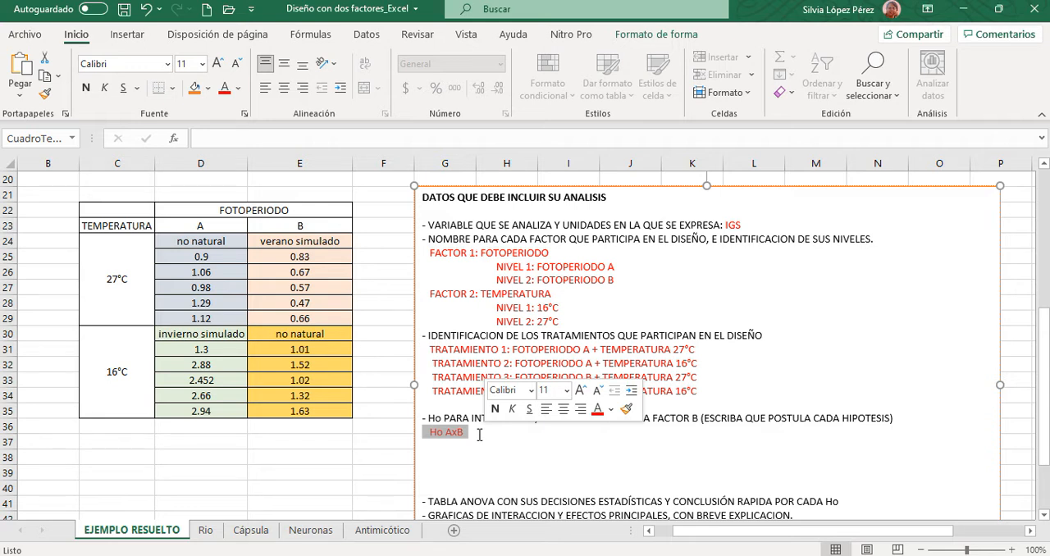
- Complete the "Ho AxB" line with ": no hay interacción entre la temperatura y el fotoperiodo"
left_click(479, 436)
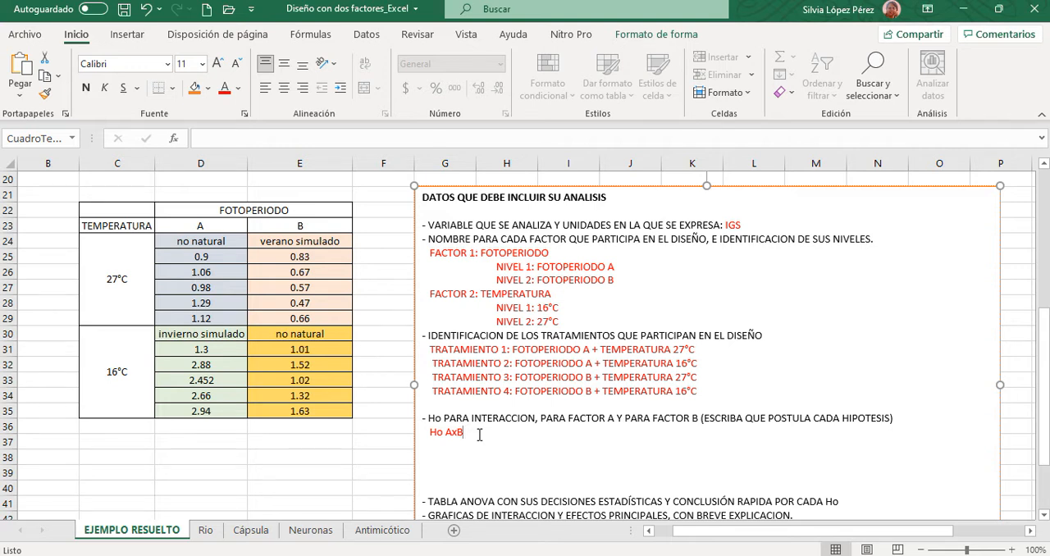
type(": no hay interacción entre")
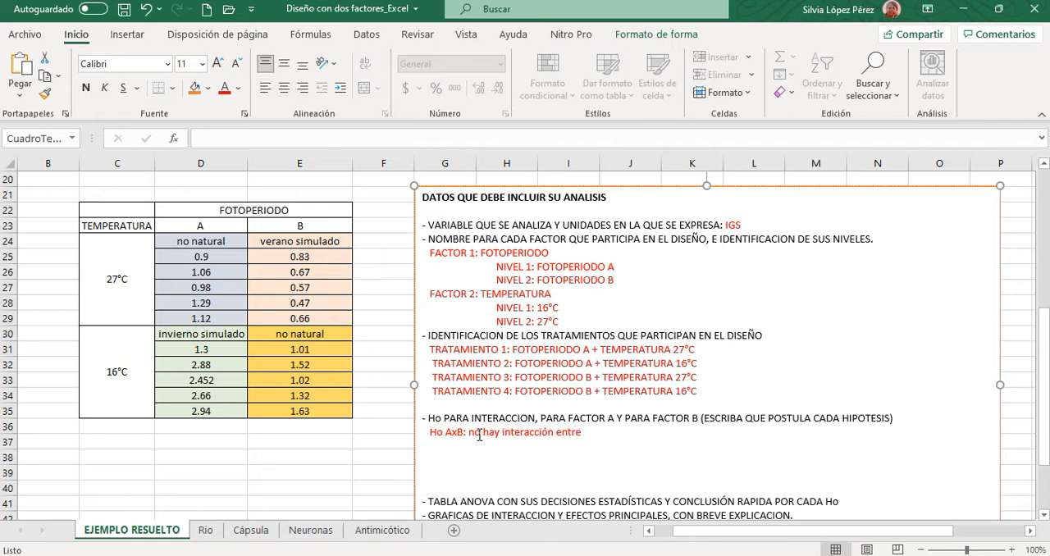
type(" la temperatura y el fotoperiodo")
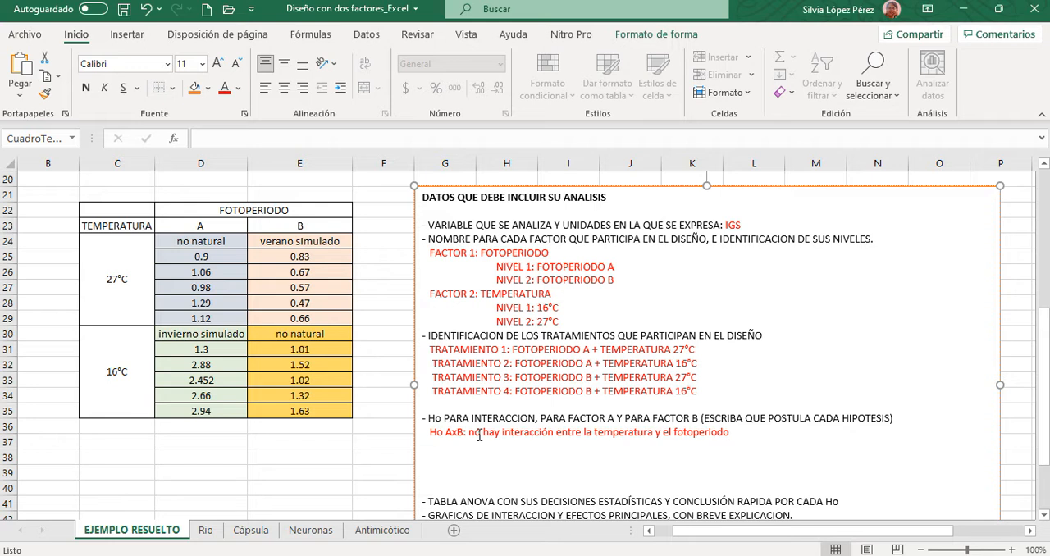
- Add the line "Ho AxB = 0" directly below the interaction hypothesis
key("Return")
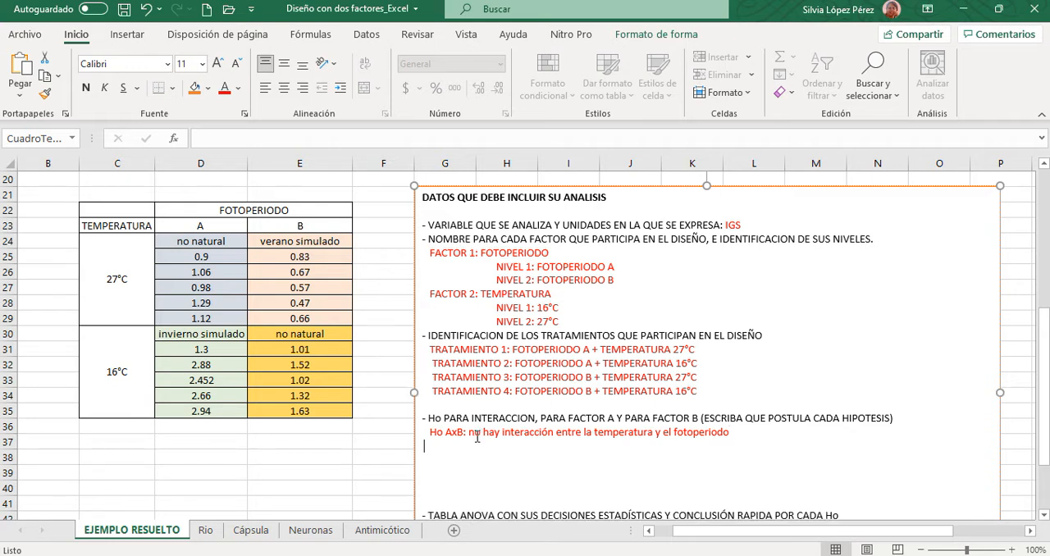
type("Ho Ax")
key("BackSpace")
type("xB:")
key("BackSpace")
type("0")
key("BackSpace")
key("BackSpace")
type("= 0")
left_click(969, 544)
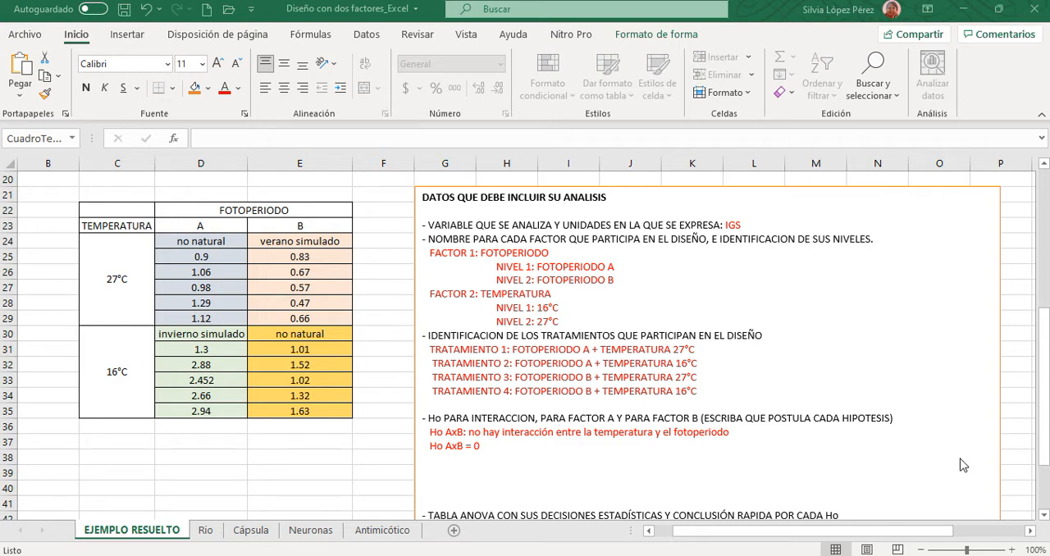
- Start a new line one blank line below "Ho AxB = 0" and set its font colour to blue
left_click(487, 448)
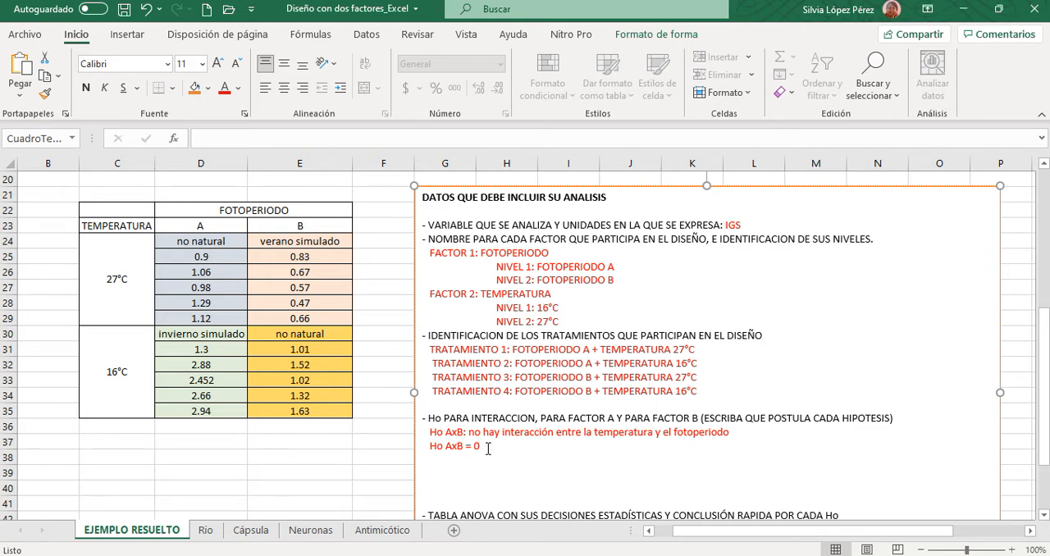
key("Return")
key("Return")
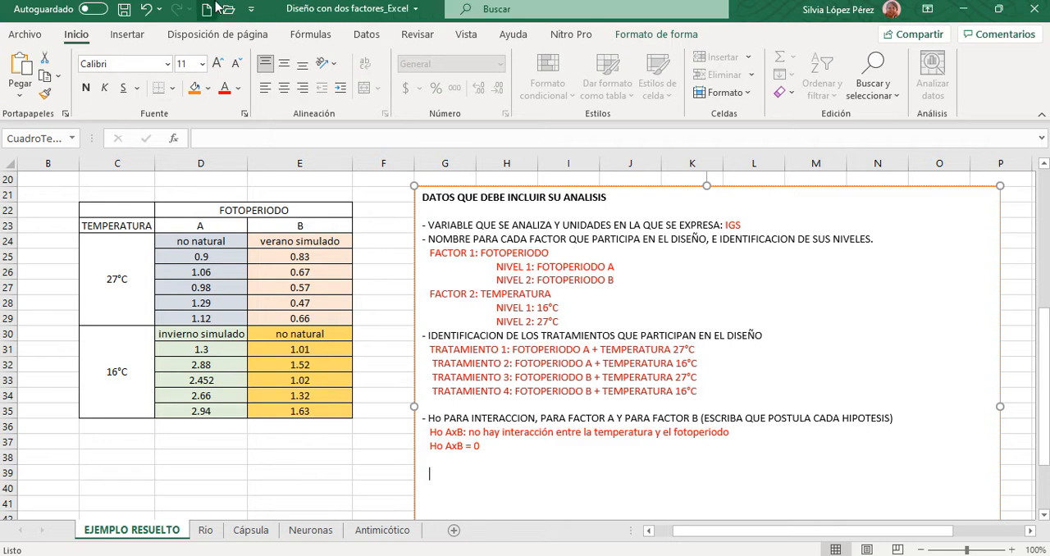
left_click(239, 89)
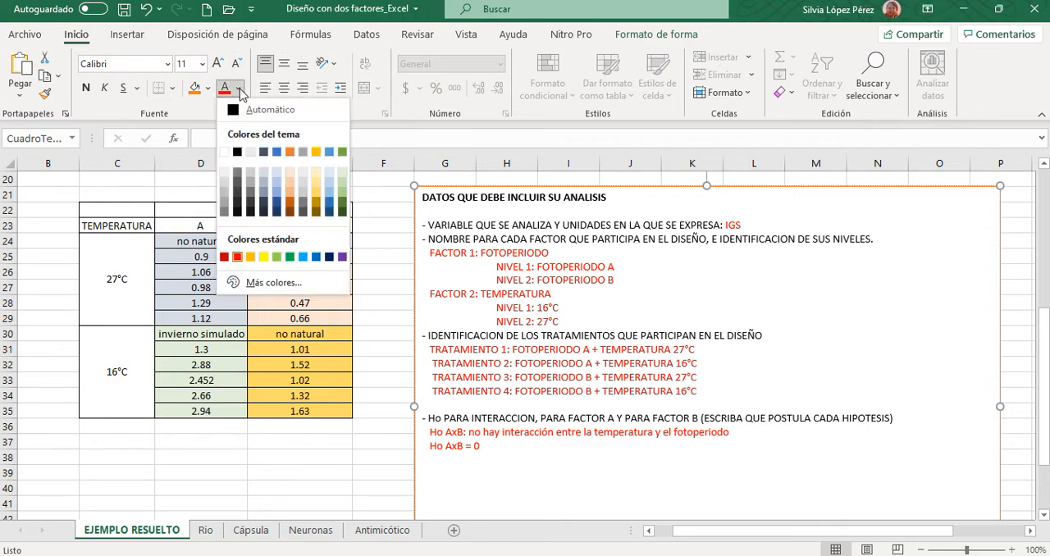
left_click(316, 258)
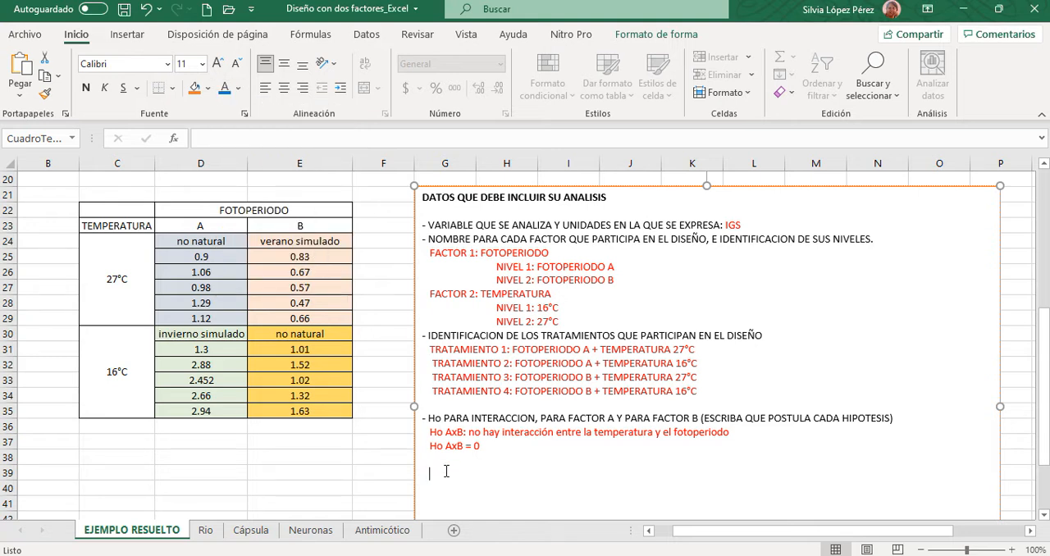
- Write the labels "Ho A:" and "Ho B:" on separate lines with a blank line between them
type("Ho a")
key("BackSpace")
type("A:")
key("Return")
key("Return")
type("ho B:")
- Make the "Ho A:" and "Ho B:" labels bold
left_click_drag(424, 473, 474, 502)
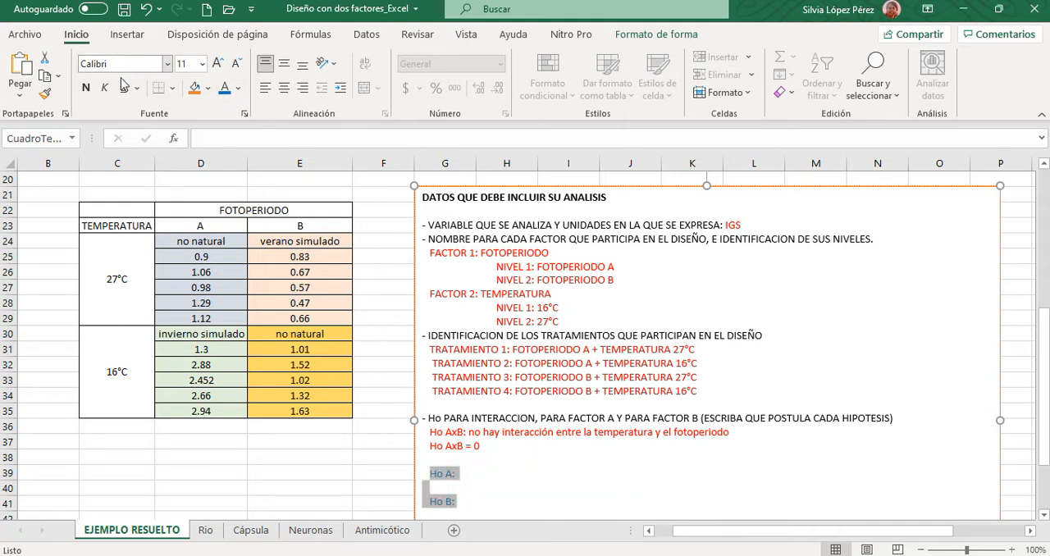
left_click(85, 87)
left_click(508, 484)
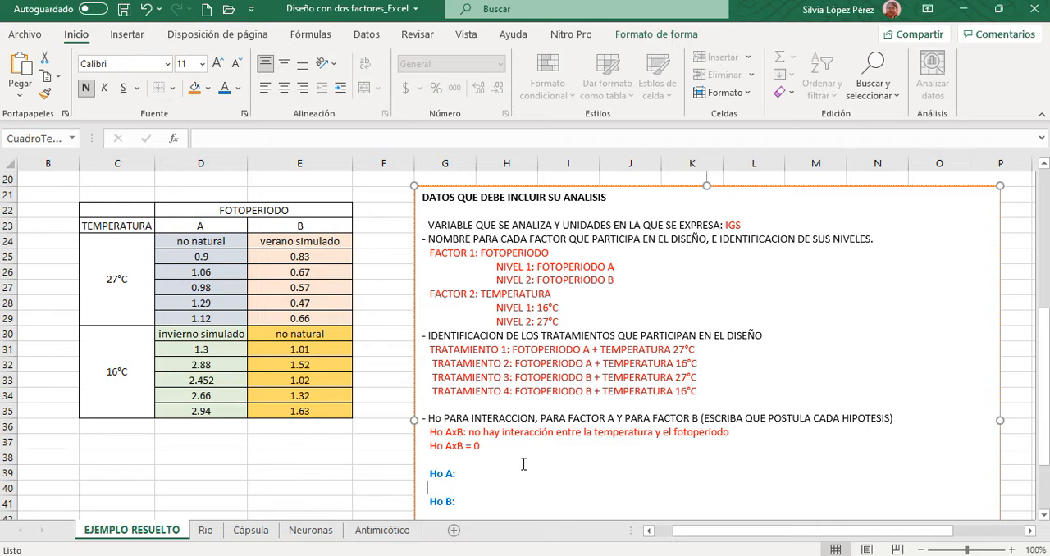
- Complete the "Ho A:" line with "IGS es igual en cualquier fotoperioro"
left_click(464, 472)
type("igs")
key("BackSpace")
key("BackSpace")
key("BackSpace")
key("BackSpace")
type("IGS es igual en cualquier fotoperioro")
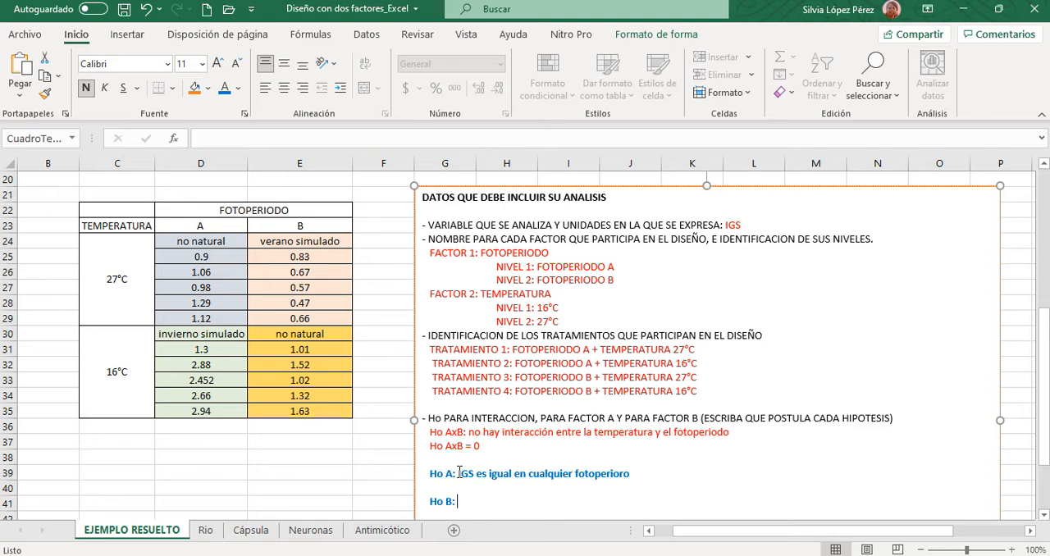
- Complete the "Ho B:" line with "IGS es igual en cualquier temperatura"
type("IGS es igyal")
key("BackSpace")
key("BackSpace")
type("ual en ")
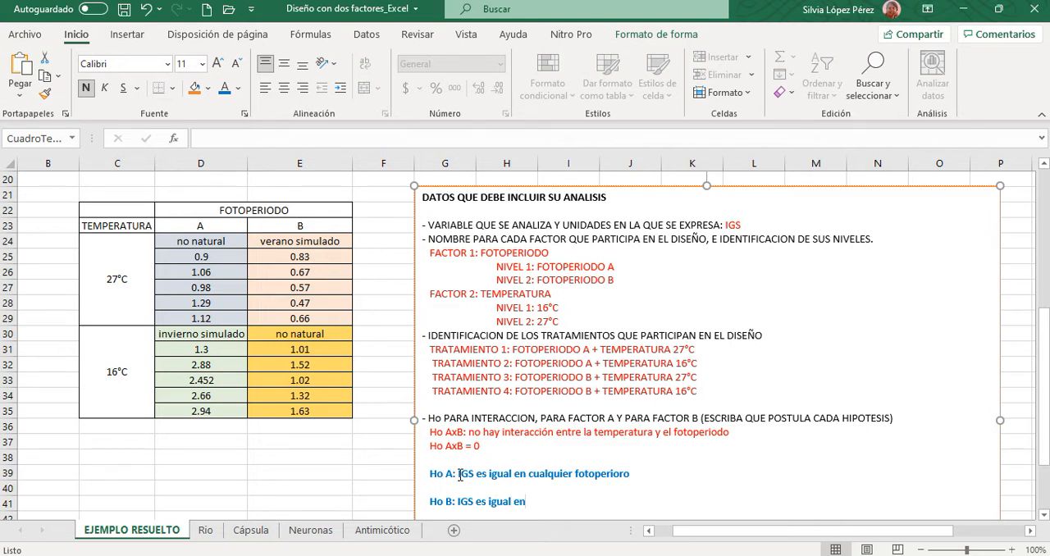
type("cualquier temperatura")
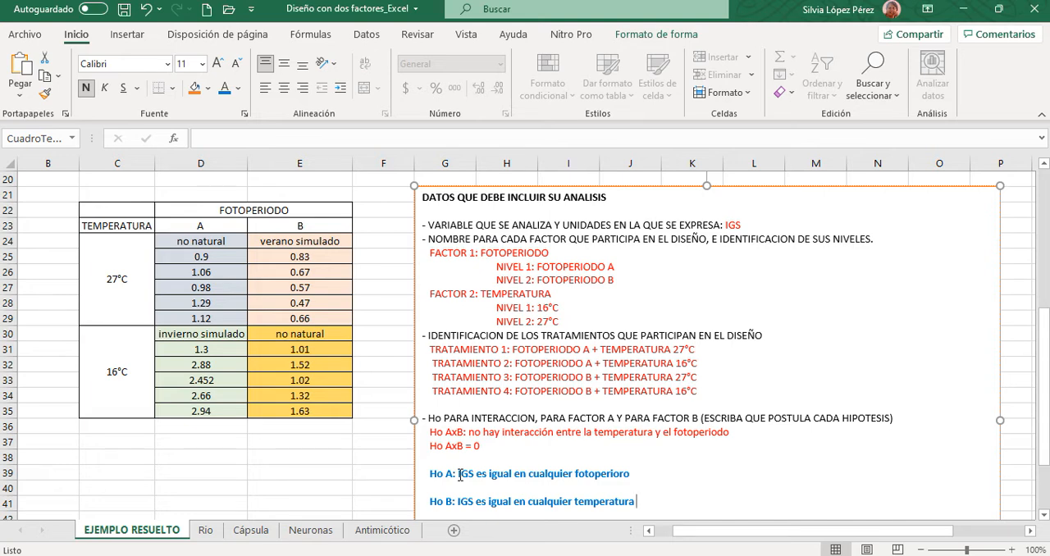
- Delete the surplus blank lines above the "TABLA ANOVA" item and insert a blank line below it
scroll(633, 381, "down", 4)
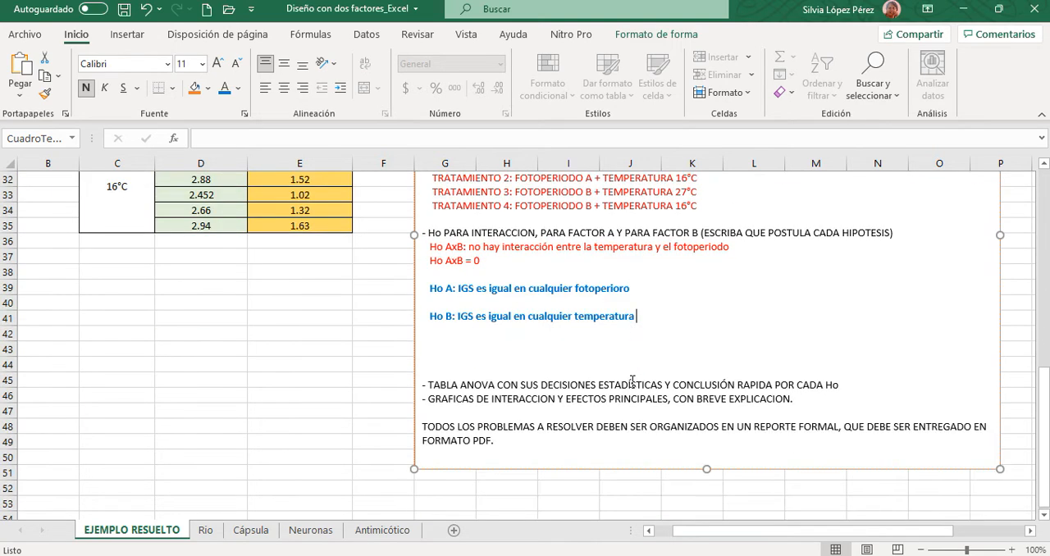
left_click(440, 335)
key("Delete")
key("Delete")
key("Delete")
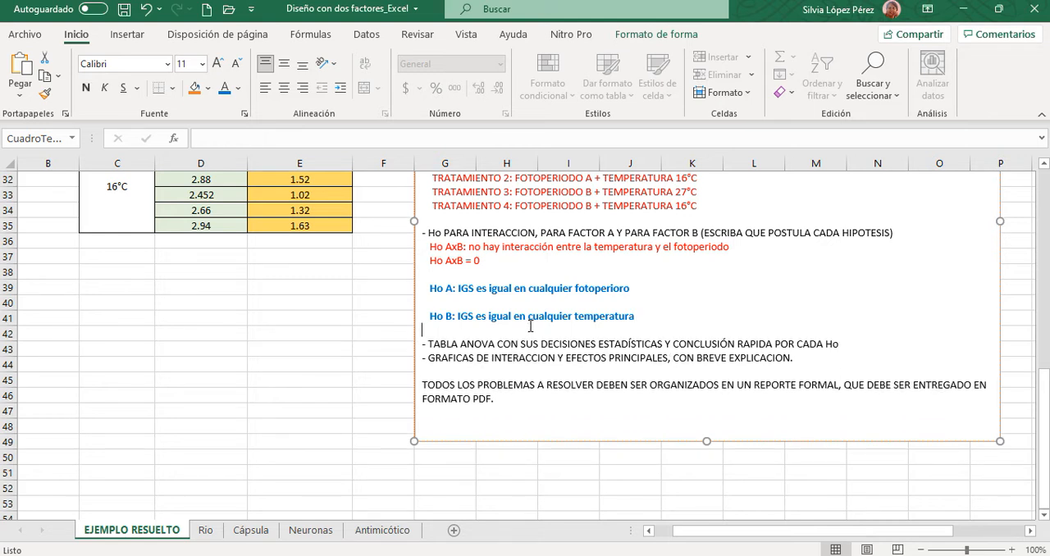
left_click(846, 341)
key("Return")
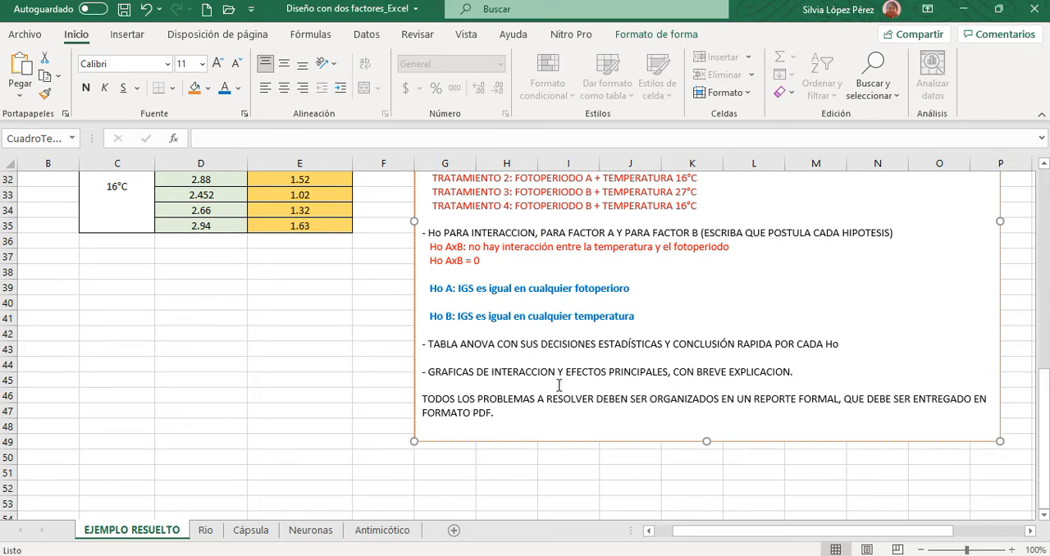
- Remove the blank line between the "TABLA ANOVA" and "GRAFICAS DE INTERACCION" items in the text box
key("BackSpace")
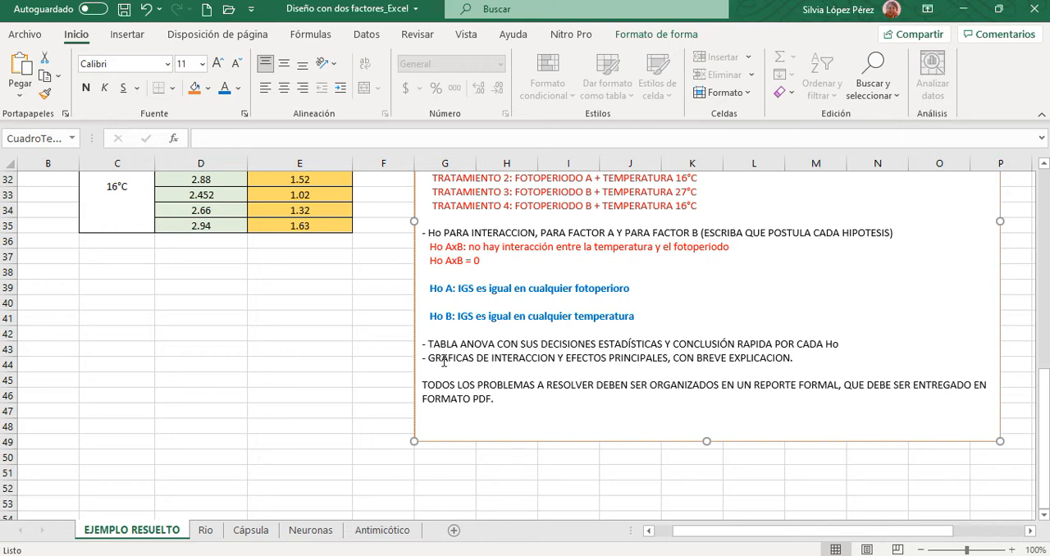
scroll(373, 385, "down", 1)
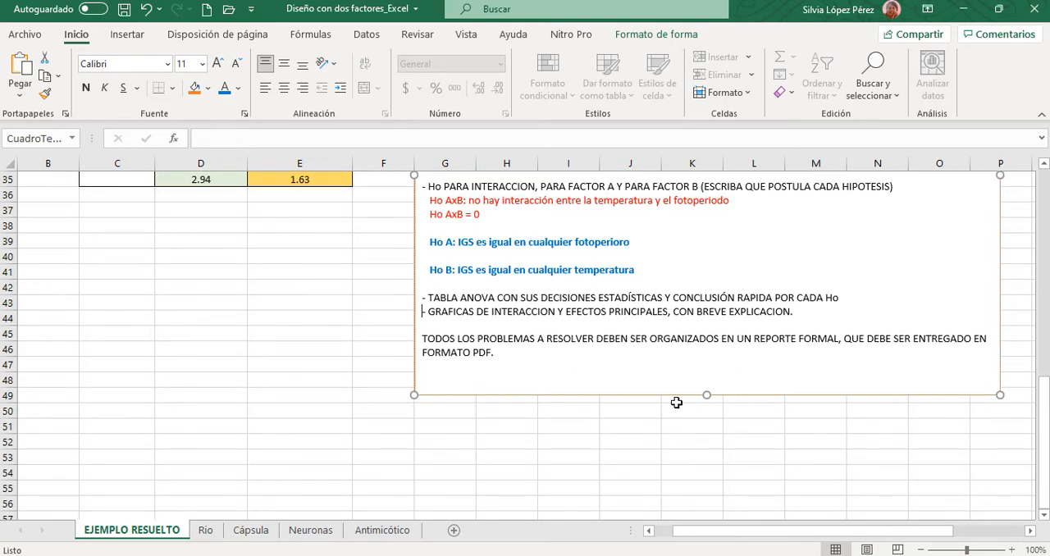
scroll(254, 382, "up", 3)
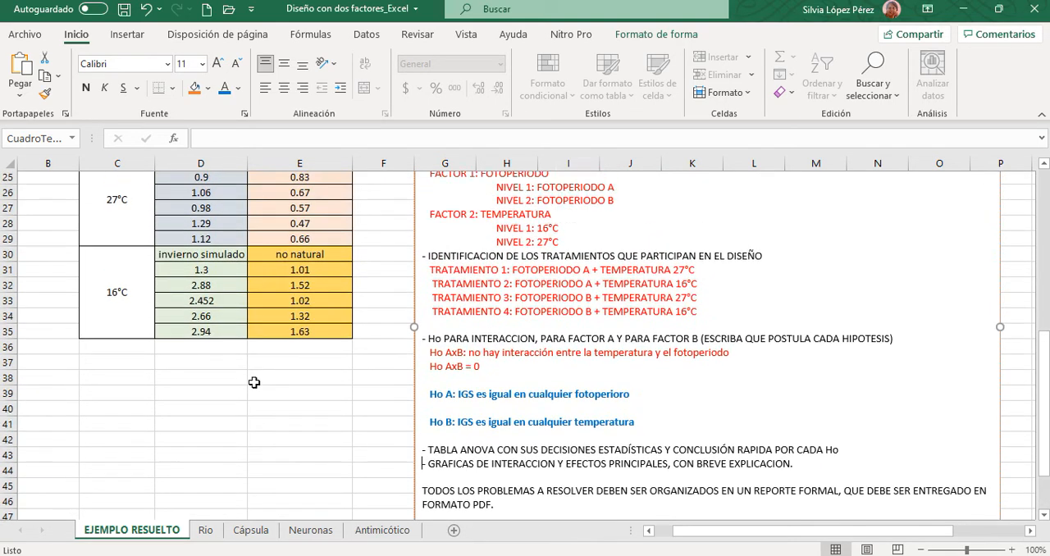
- Review the data matrix's photoperiod headings A and B and the season labels in rows 24 and 30
scroll(254, 382, "up", 3)
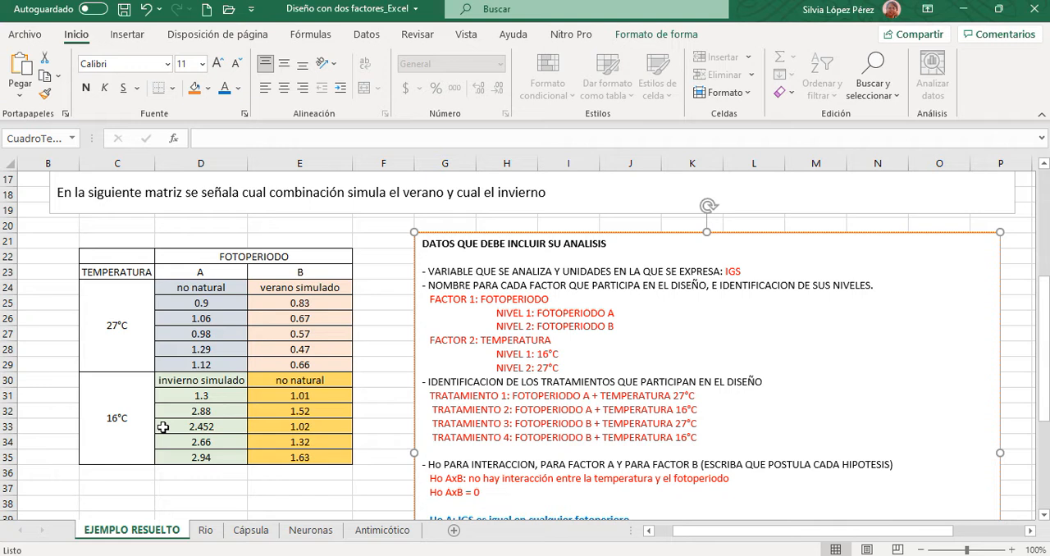
left_click(219, 273)
left_click(318, 273)
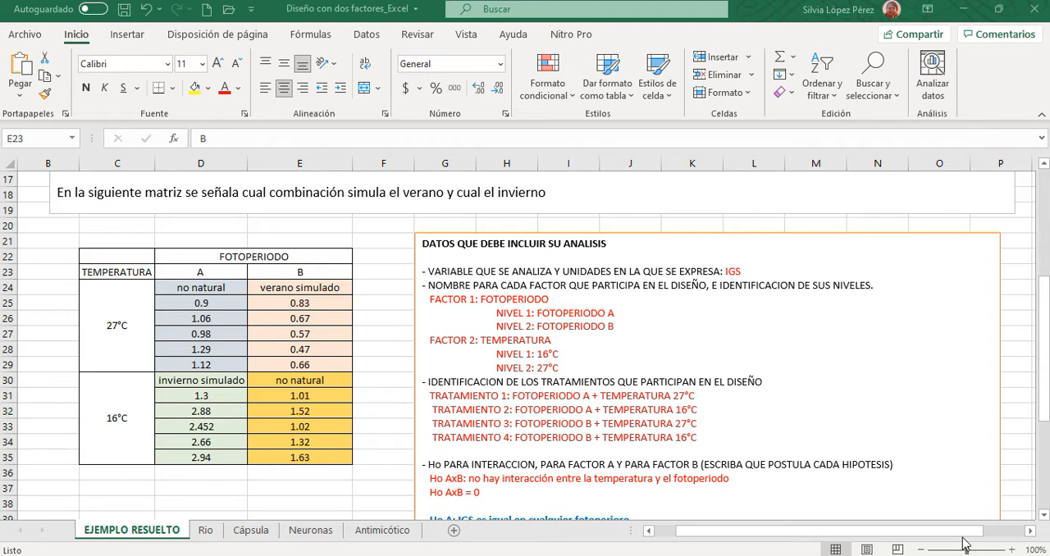
left_click(179, 289)
left_click_drag(223, 289, 283, 289)
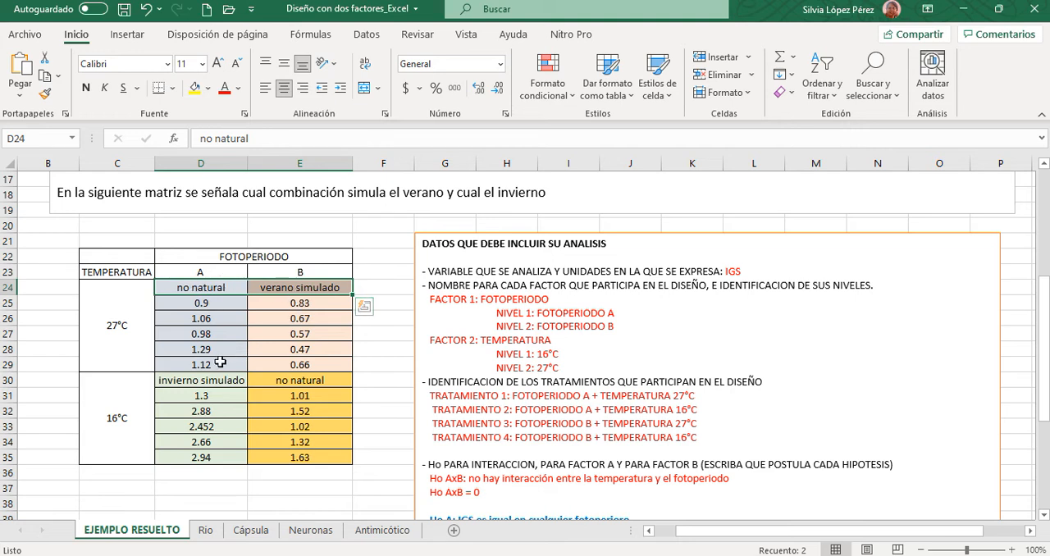
left_click_drag(169, 380, 325, 382)
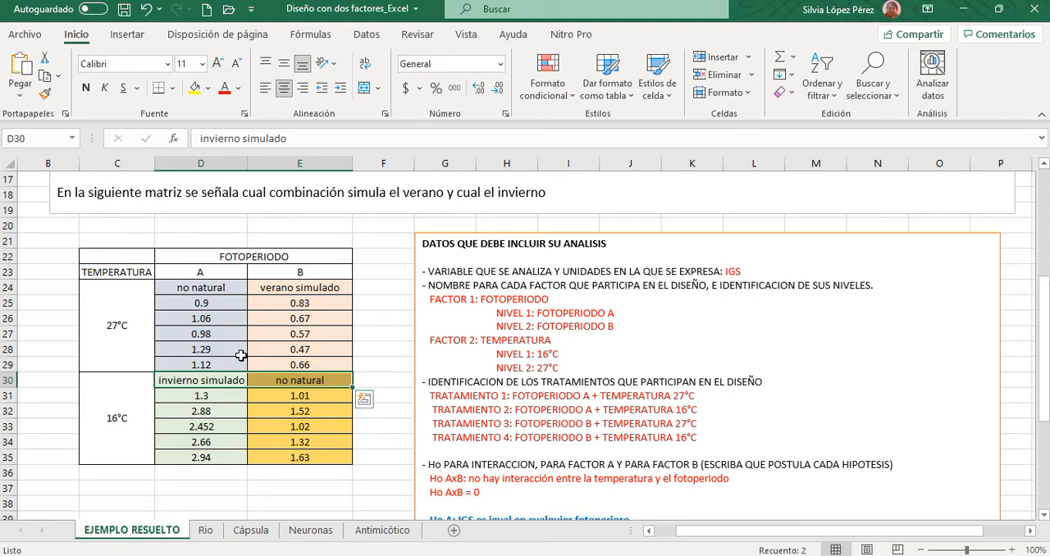
scroll(375, 448, "down", 1)
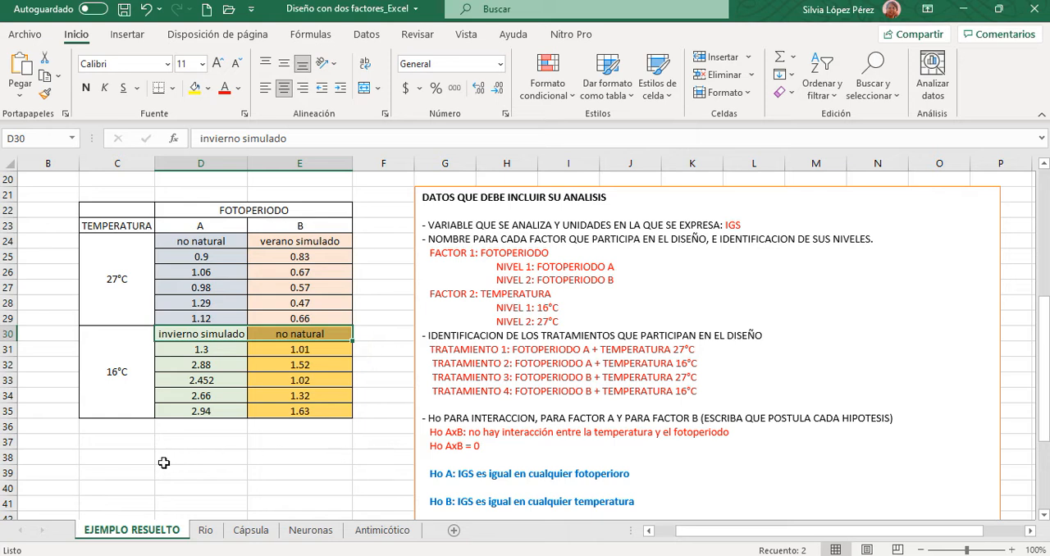
- Copy the photoperiod and temperature matrix C22:E35 and paste it with its formatting below, starting at C38
left_click(94, 444)
left_click_drag(112, 215, 304, 343)
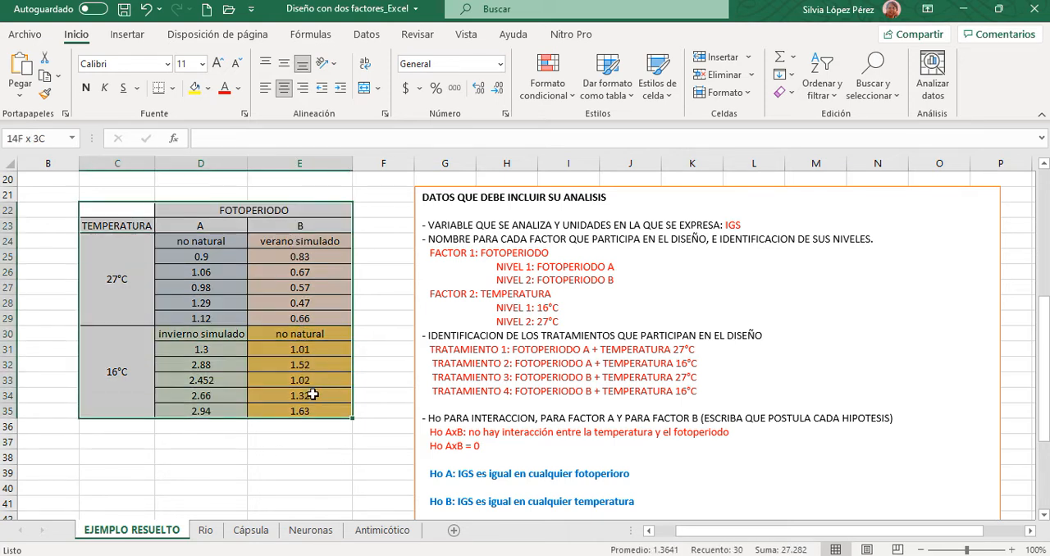
right_click(239, 225)
left_click(284, 88)
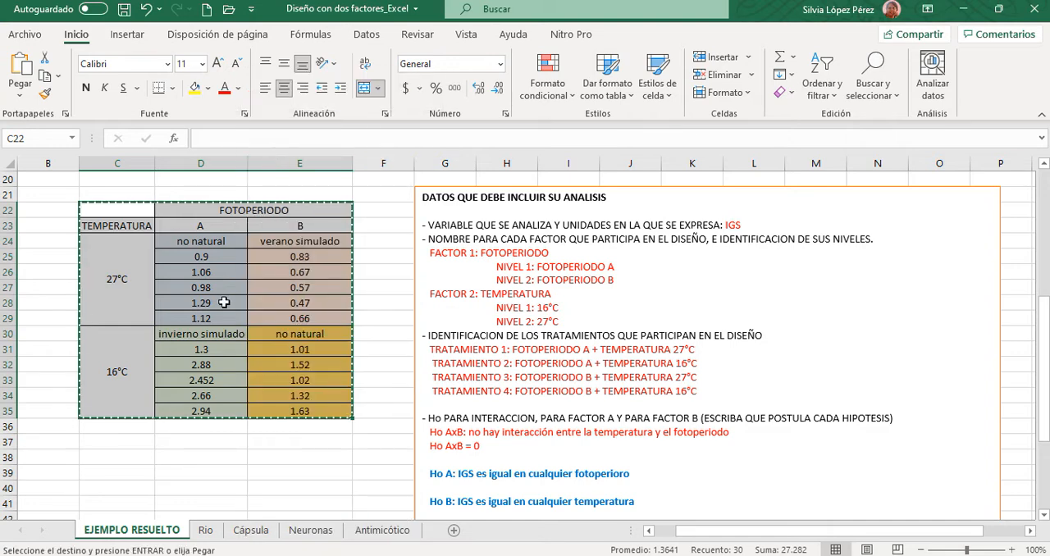
left_click(105, 459)
right_click(109, 458)
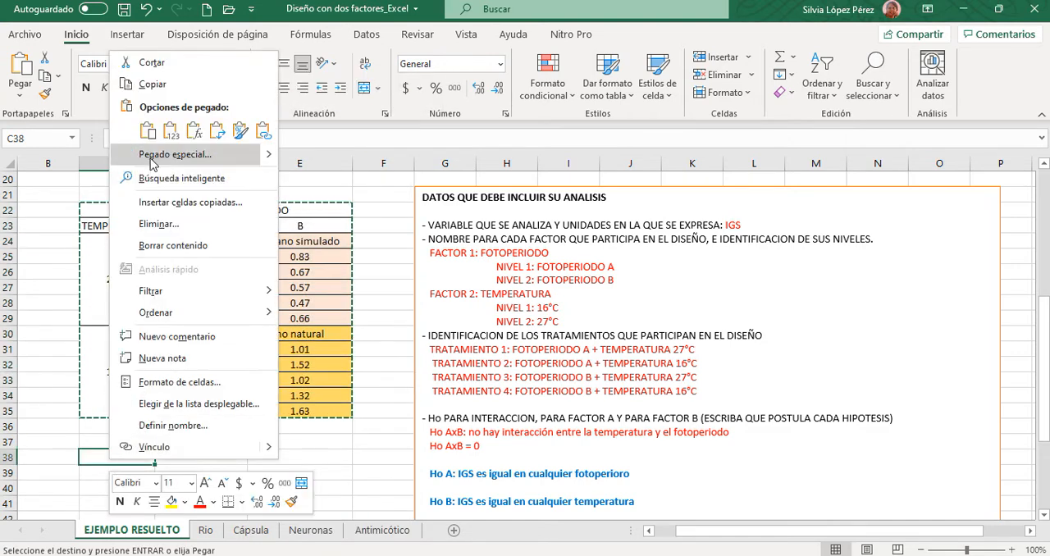
left_click(150, 139)
- Delete row 40, holding the "no natural" and "verano simulado" labels, from the copied matrix
scroll(386, 373, "down", 4)
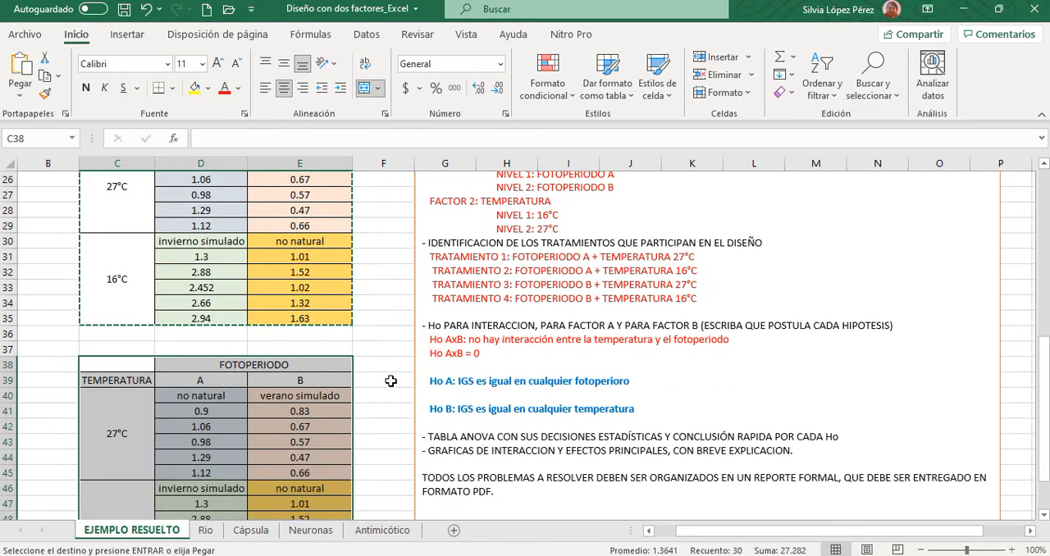
left_click(285, 338)
left_click_drag(169, 301, 295, 303)
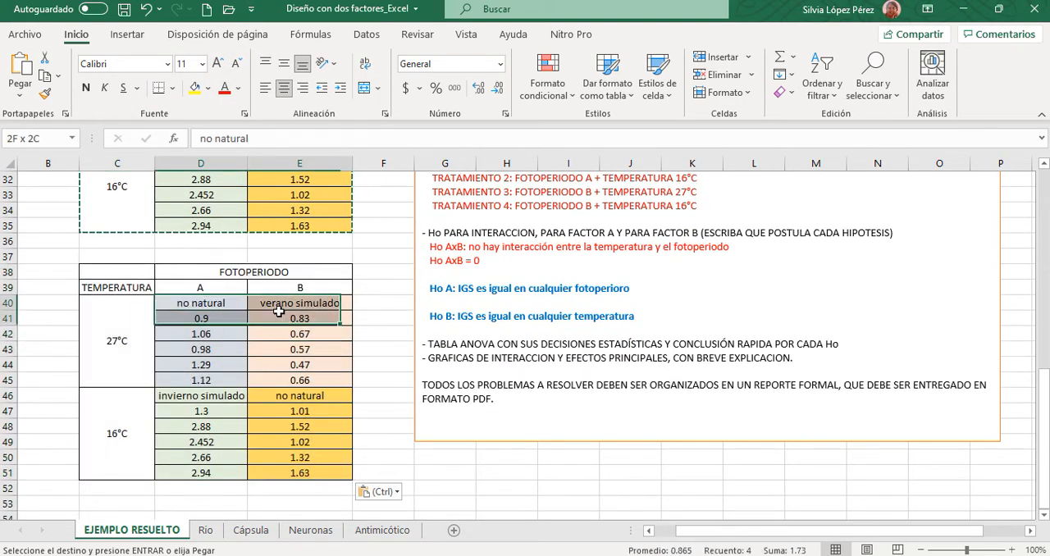
right_click(231, 310)
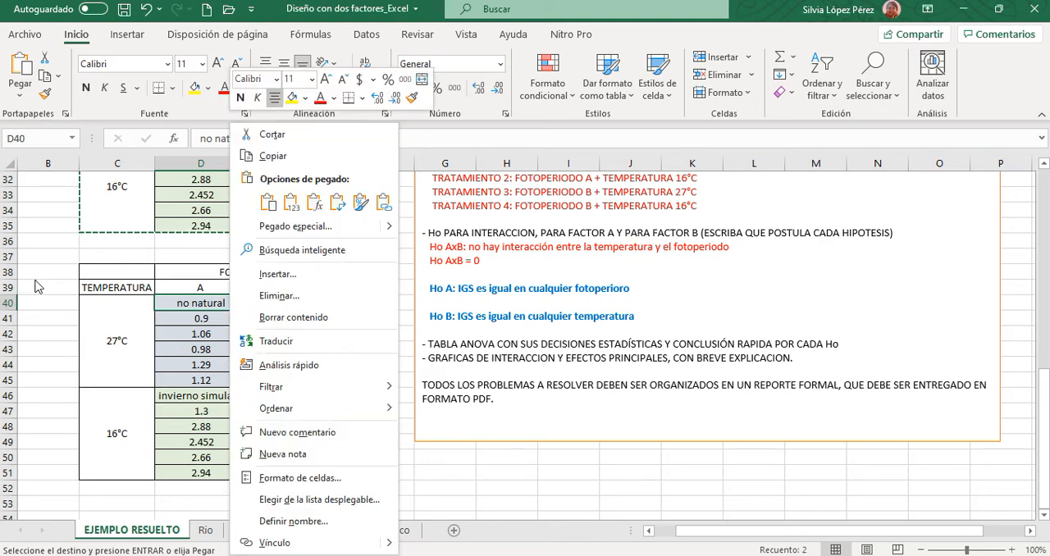
left_click(11, 306)
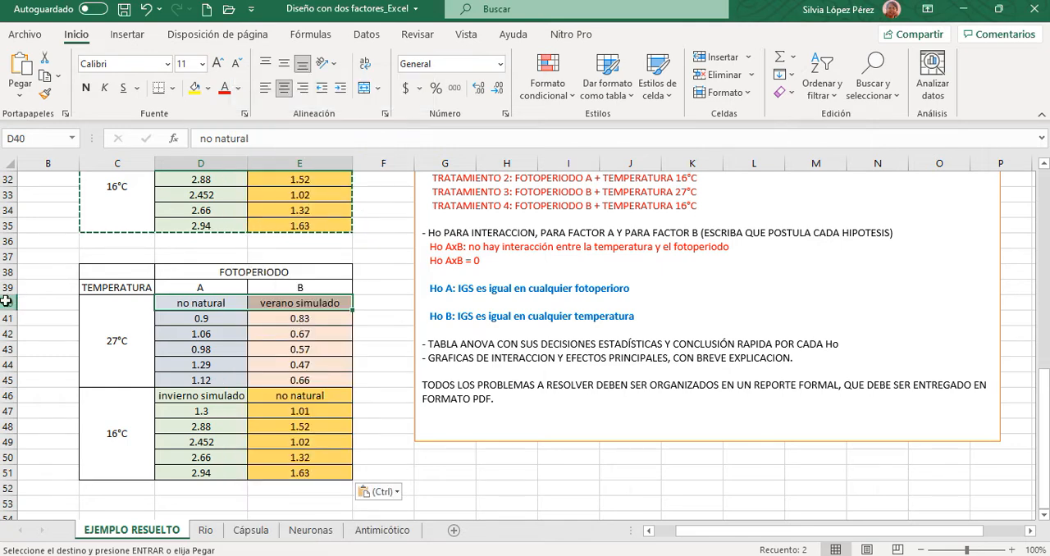
left_click(7, 302)
right_click(7, 302)
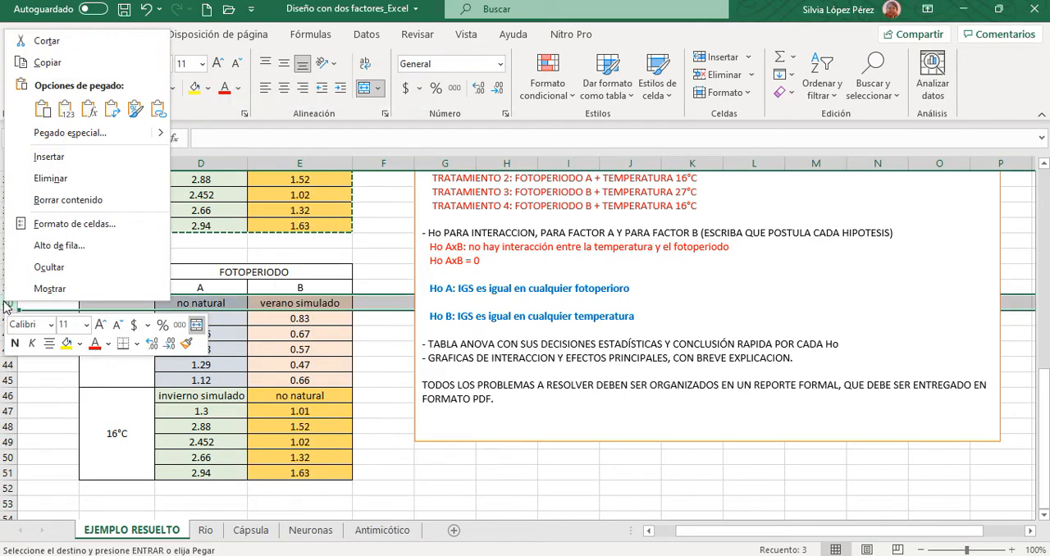
left_click(73, 182)
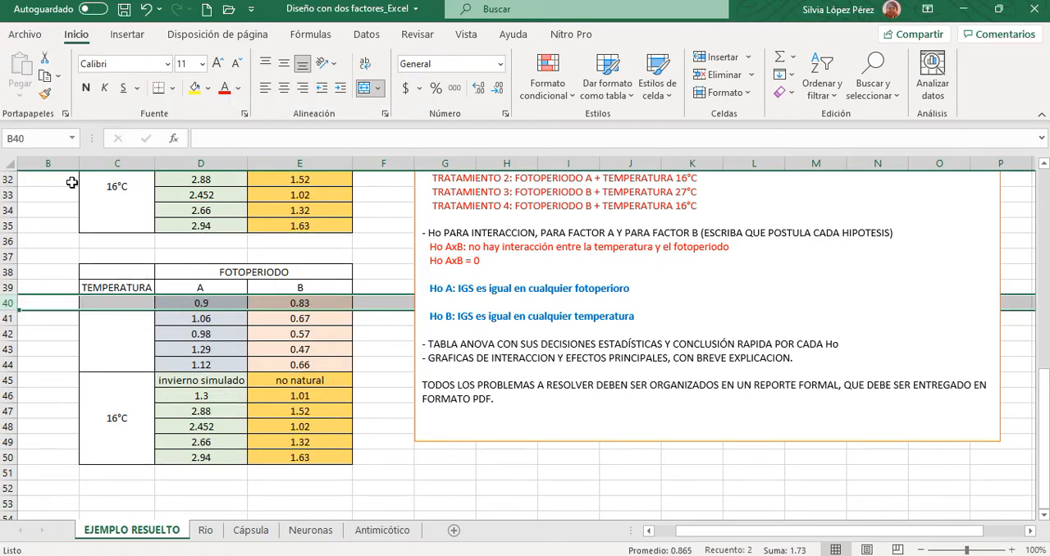
- Delete row 45, holding the "invierno simulado" and "no natural" labels, from the copied matrix
left_click(12, 381)
right_click(11, 381)
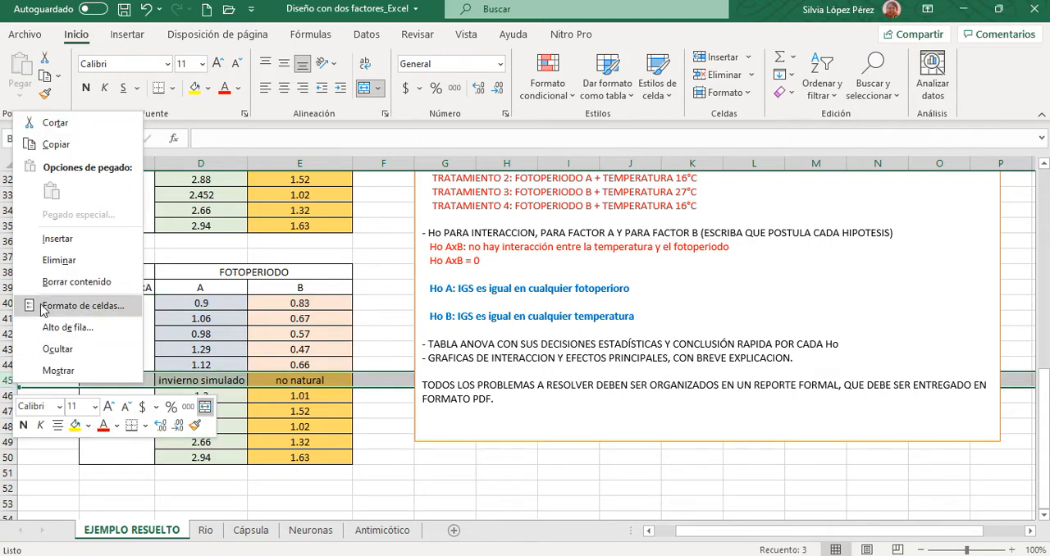
left_click(59, 260)
left_click(385, 486)
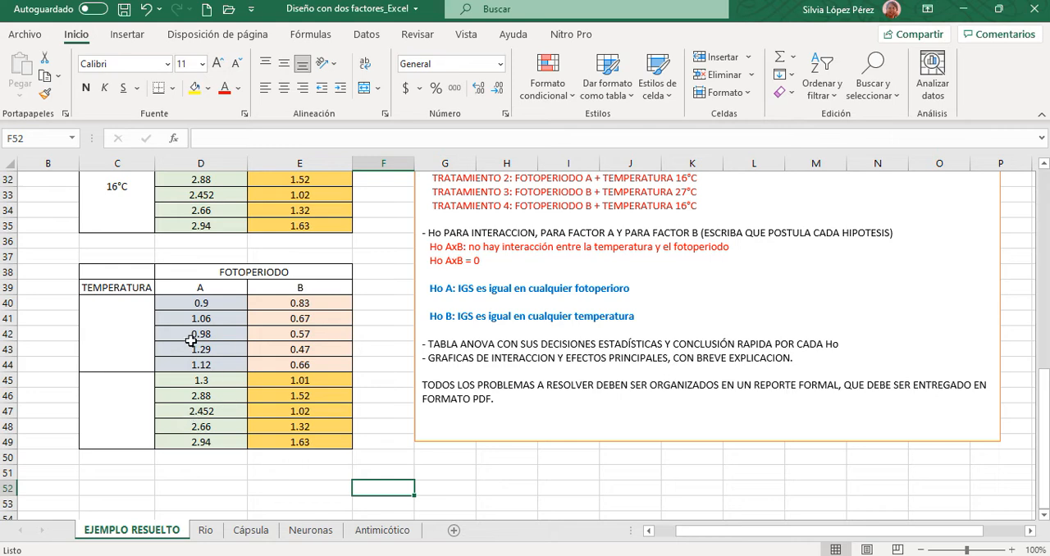
- Enter 27 and 16 in the two empty merged temperature cells, C40 and C45, of the copied matrix
scroll(184, 369, "up", 1)
scroll(185, 369, "up", 2)
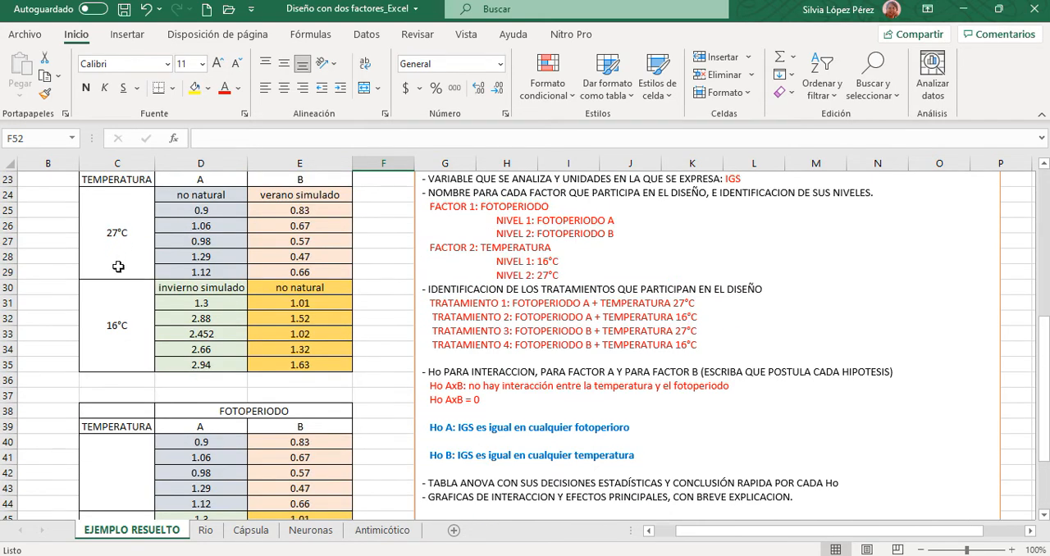
left_click(120, 468)
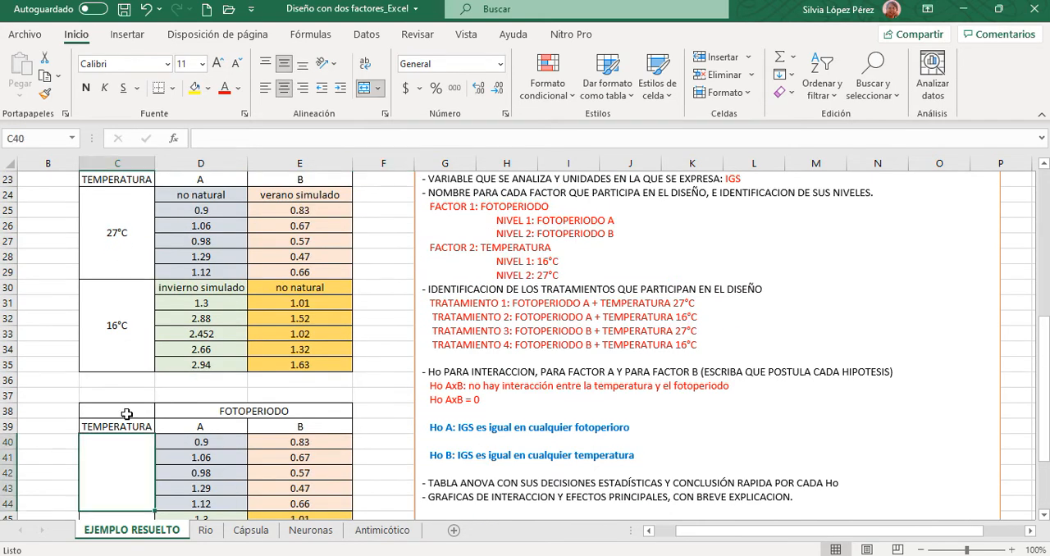
type("27")
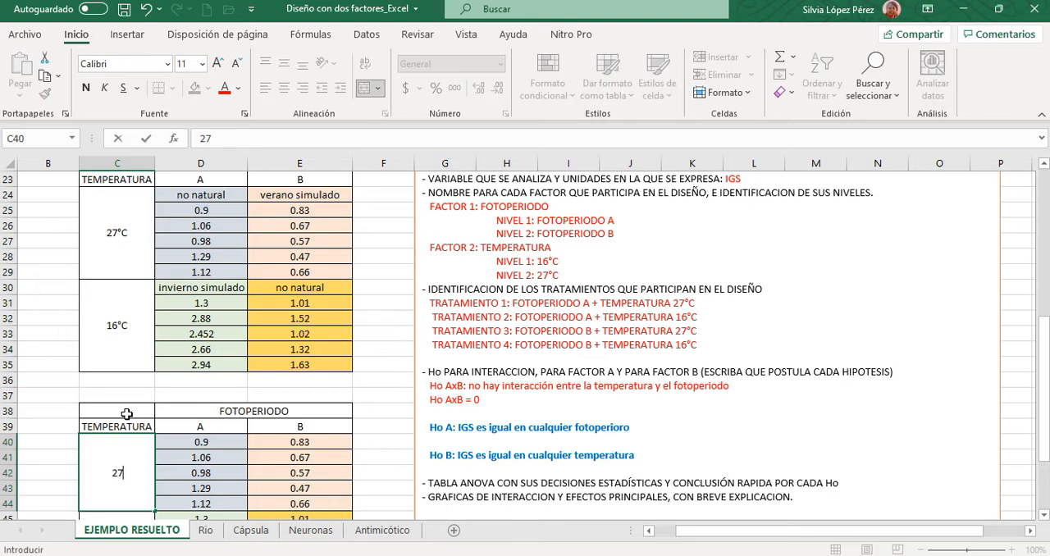
scroll(127, 414, "down", 3)
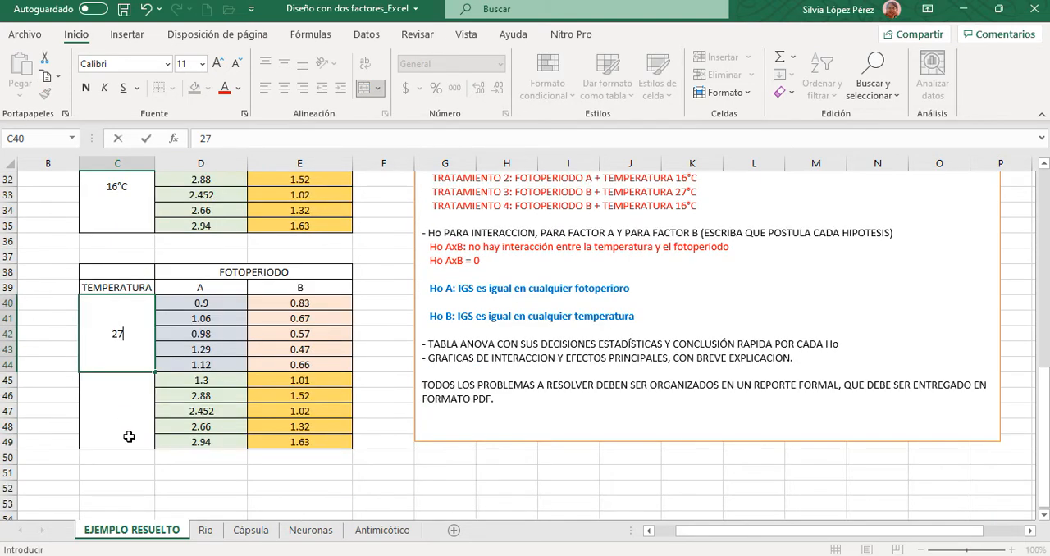
left_click(127, 411)
type("16")
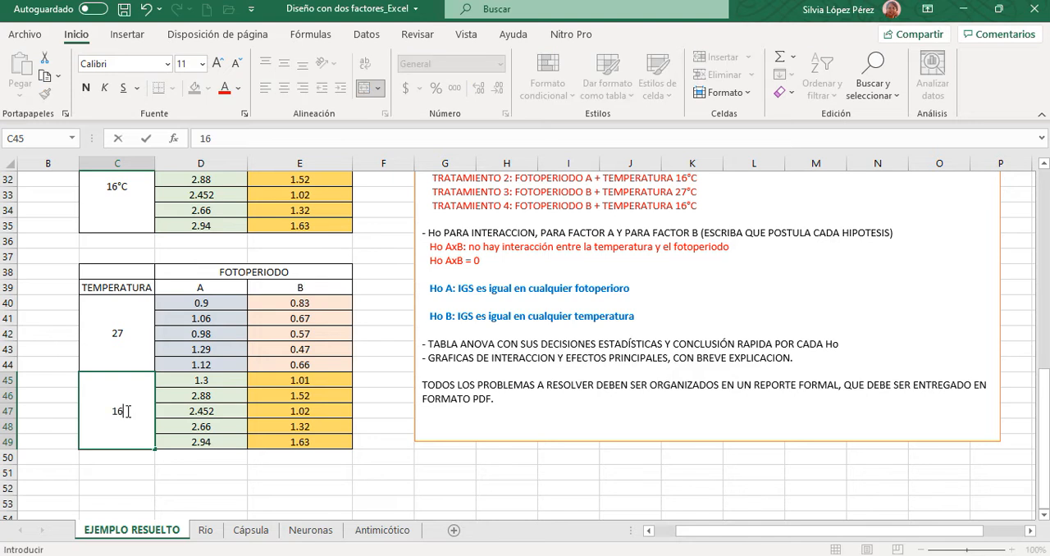
- Add the unit °C to both temperature labels so C40 reads "27°C" and C45 reads "16°C"
double_click(135, 332)
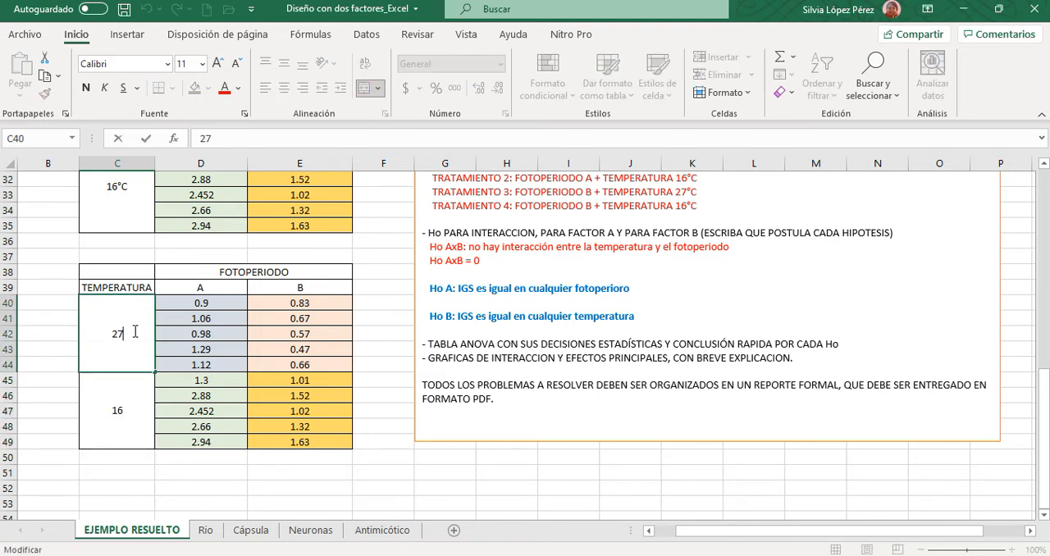
type("°c")
key("BackSpace")
type("C")
left_click(127, 406)
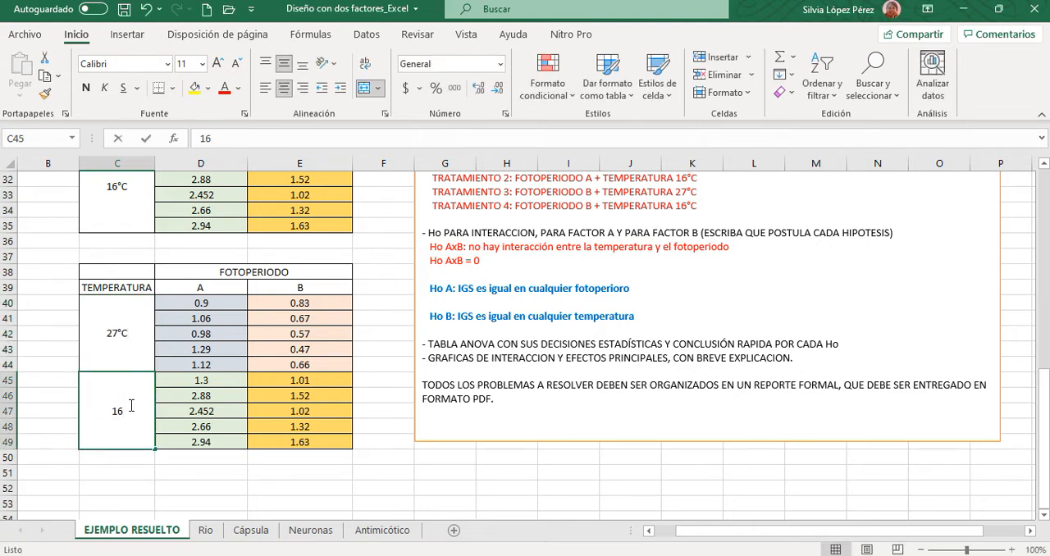
double_click(132, 405)
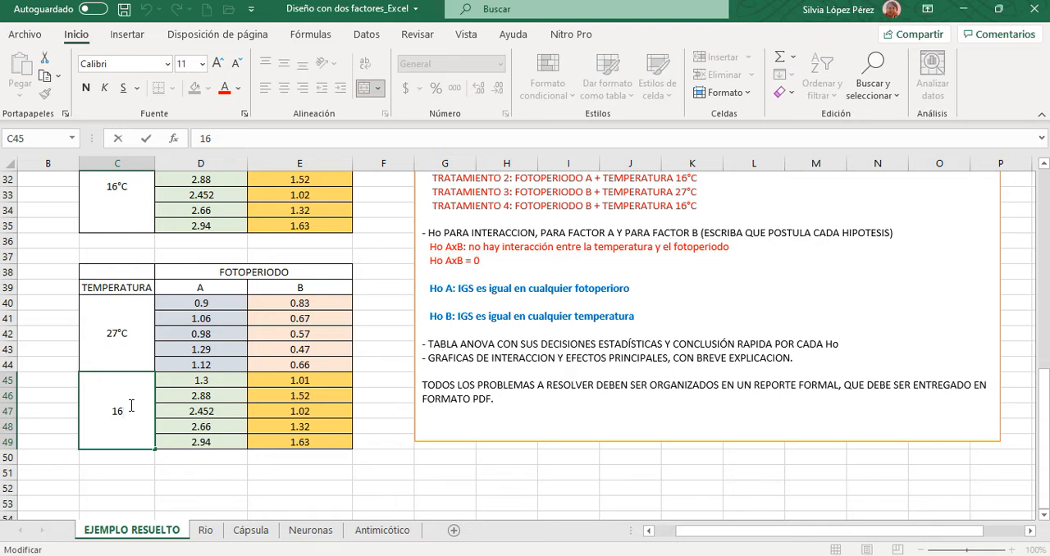
type("°C")
left_click(337, 489)
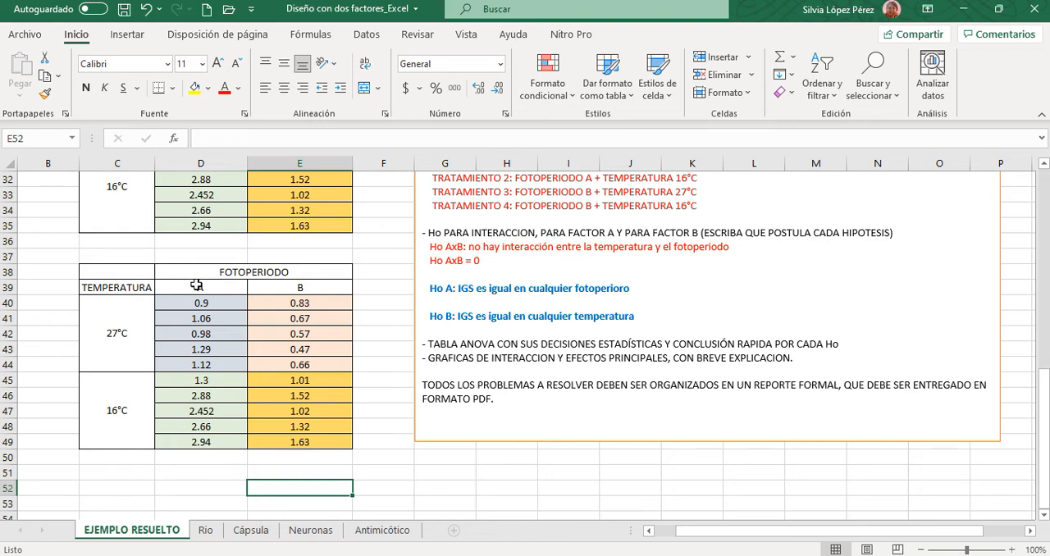
- Clear the "TEMPERATURA" and "FOTOPERIODO" headings from the copied matrix
left_click_drag(197, 285, 285, 287)
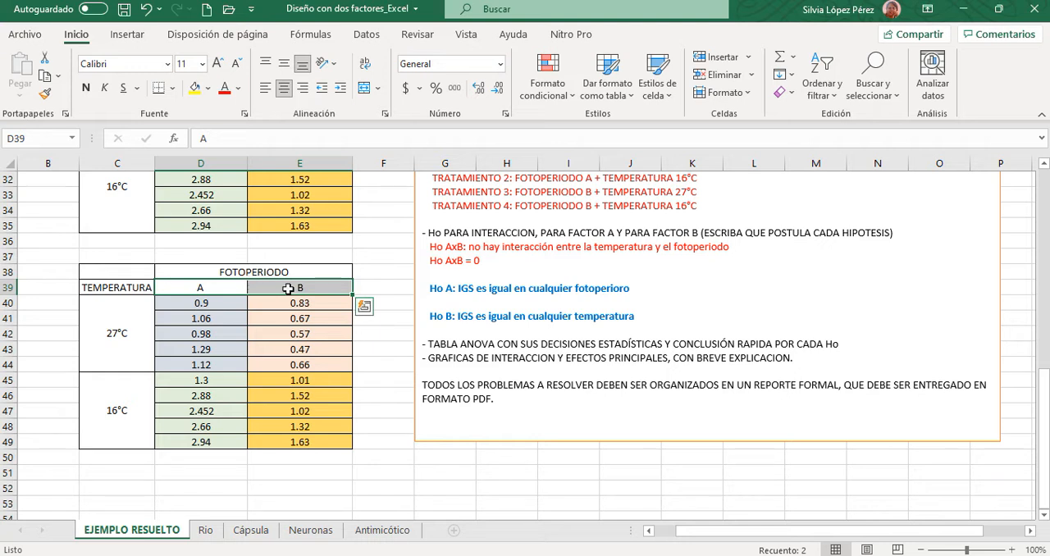
left_click(117, 316)
left_click(117, 384, "shift")
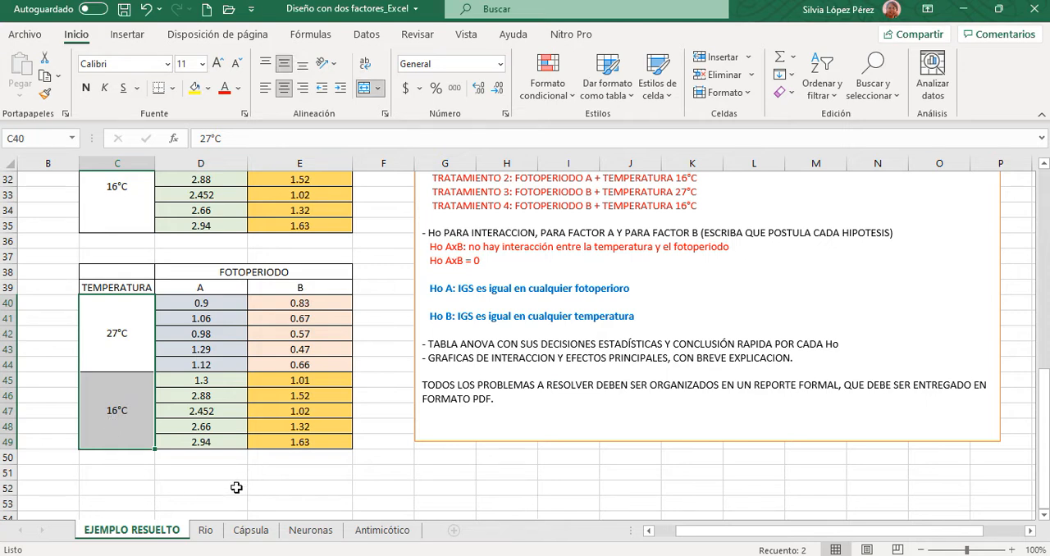
left_click(149, 288)
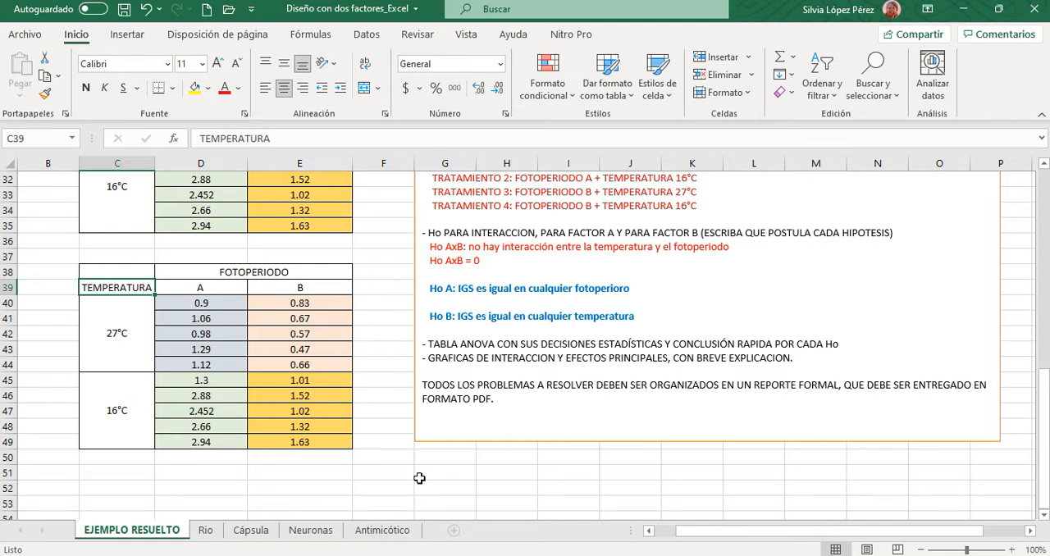
key("Delete")
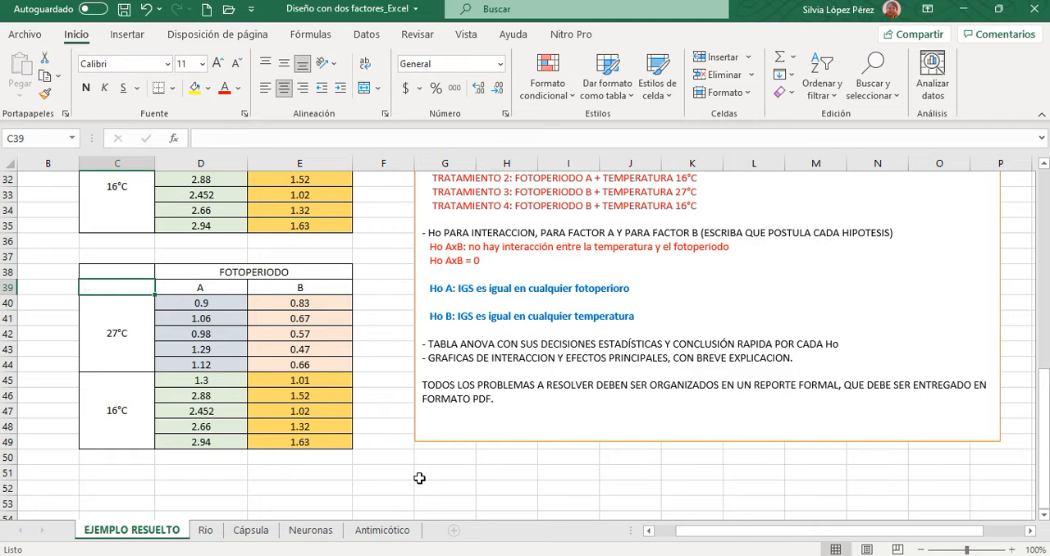
left_click(219, 273)
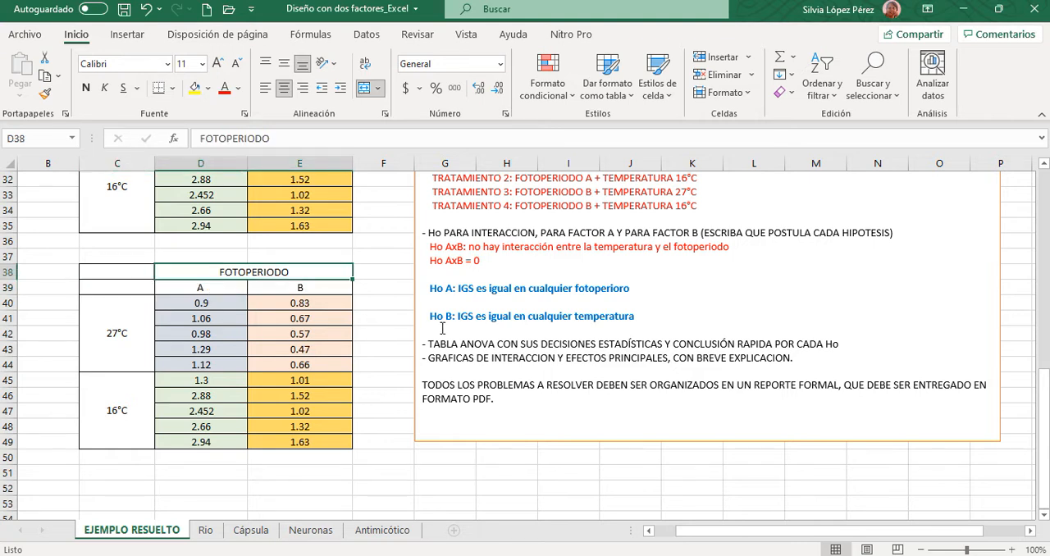
key("Delete")
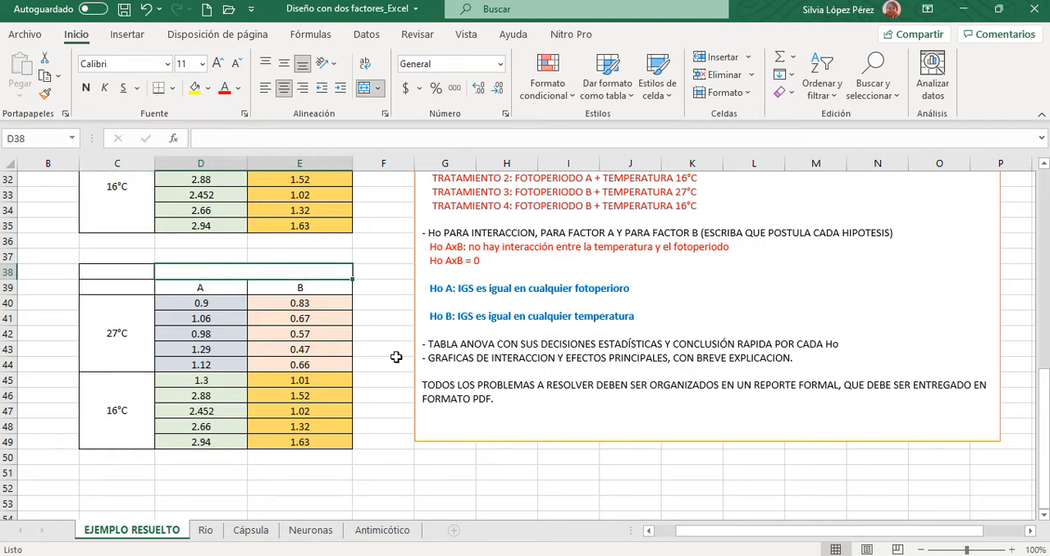
- Prefix the photoperiod column headings of the copied matrix with F so D39 reads "F A" and E39 reads "F B"
left_click(190, 285)
double_click(190, 286)
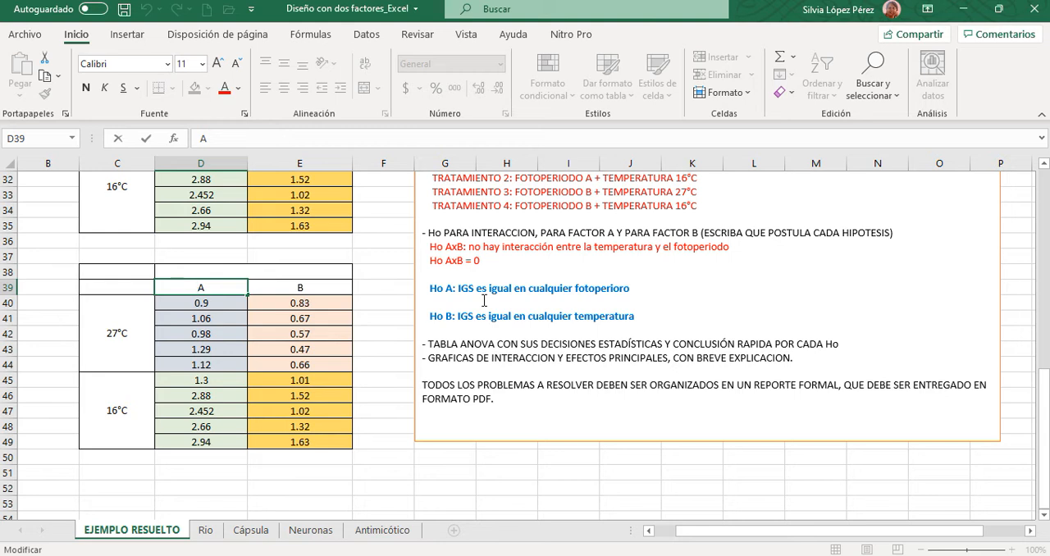
type("F")
double_click(309, 287)
type("F")
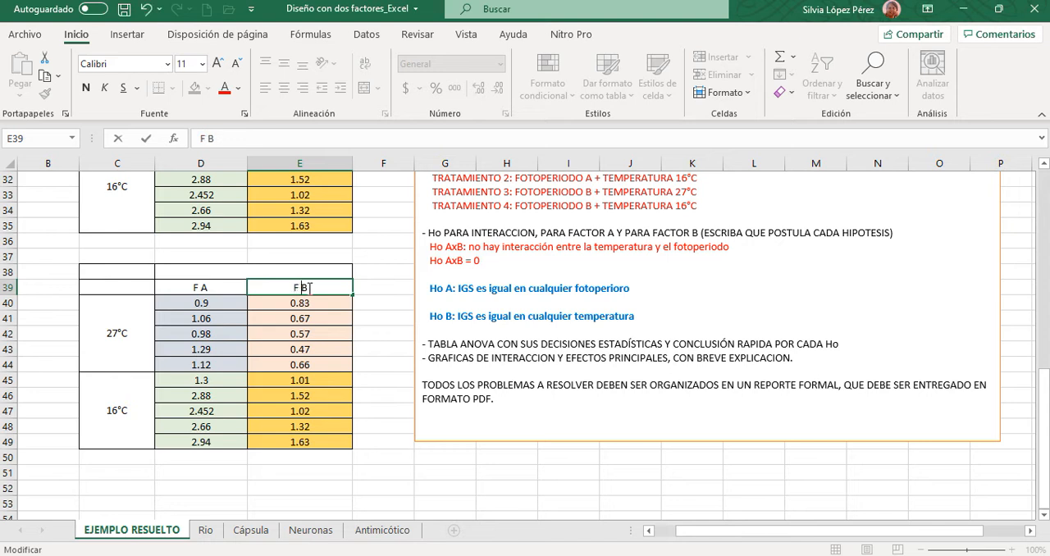
left_click(373, 432)
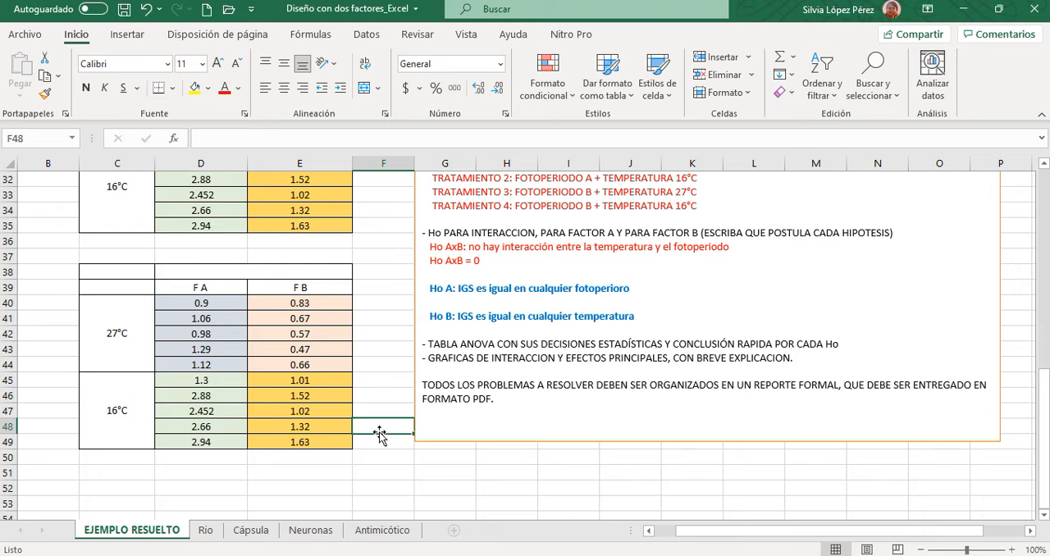
- Select empty cell C52 below the copied matrix and open the "Análisis de datos" list of analysis functions
scroll(453, 469, "down", 1)
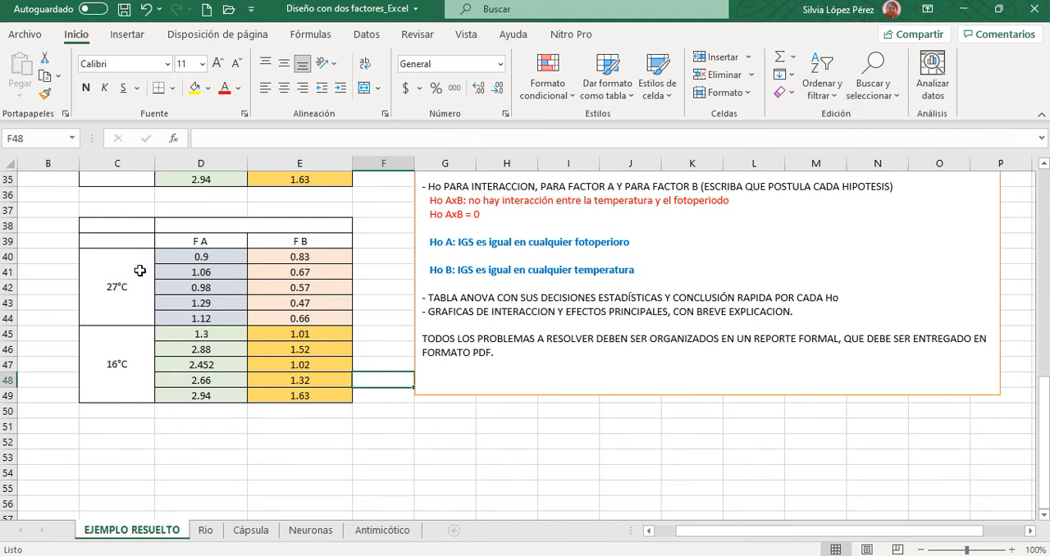
left_click(141, 427)
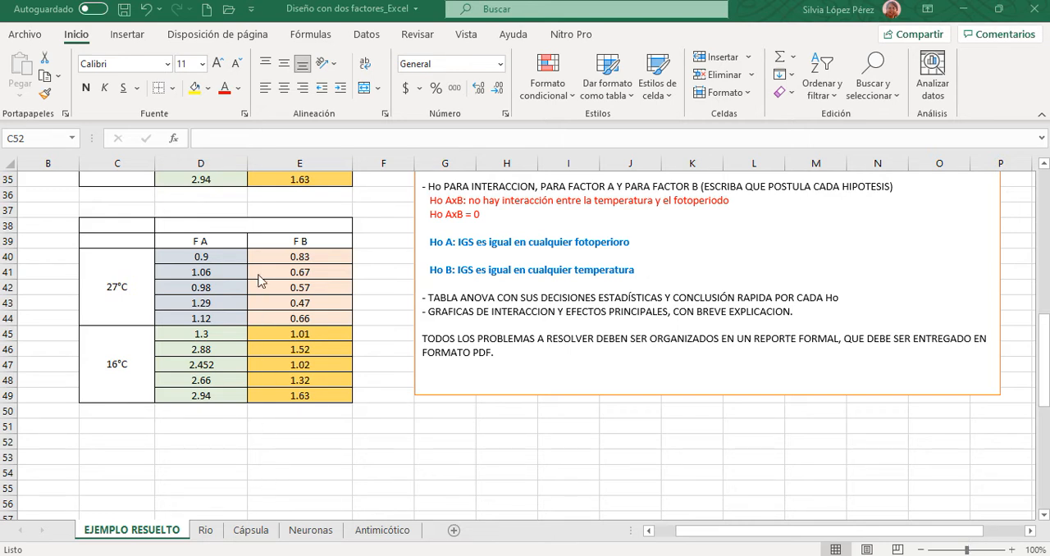
left_click(366, 37)
left_click(367, 38)
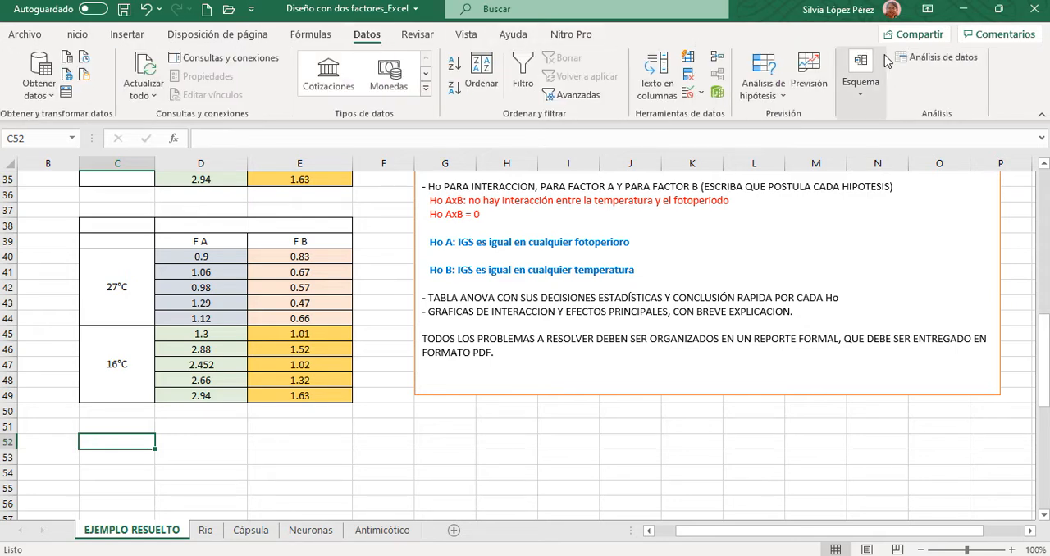
left_click(938, 59)
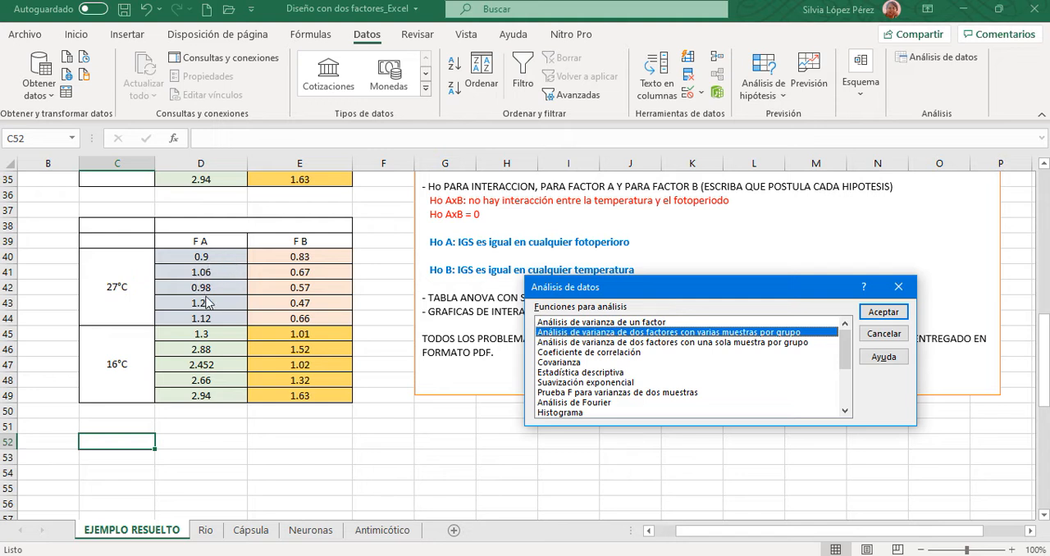
- Choose the analysis "Análisis de varianza de dos factores con varias muestras por grupo" and open its settings
left_click(547, 344)
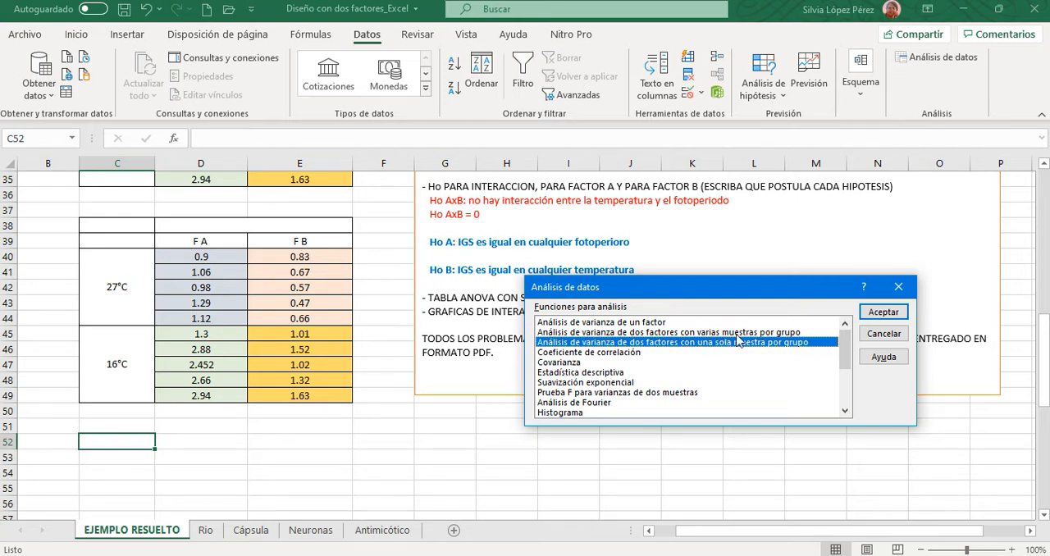
left_click(547, 332)
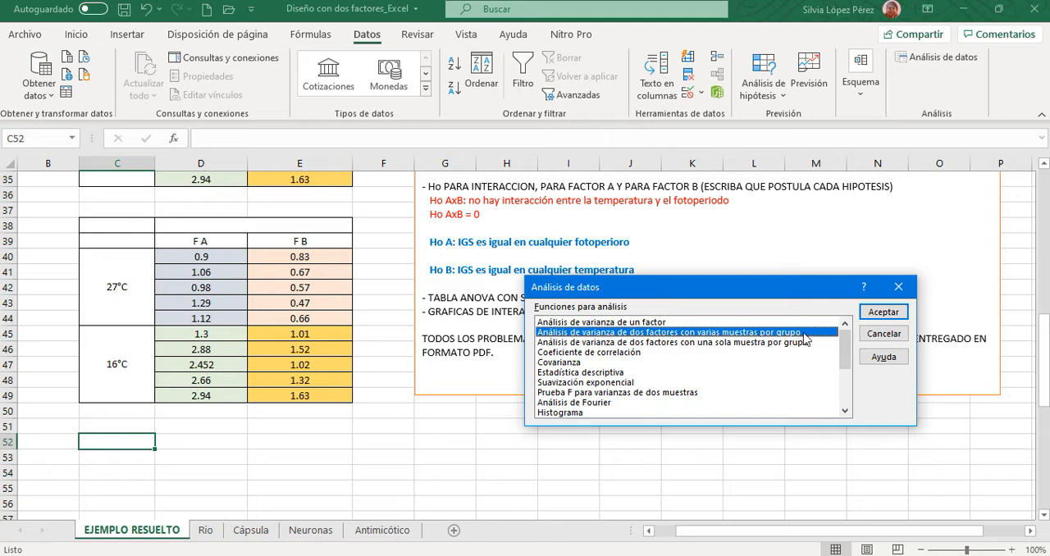
left_click(875, 314)
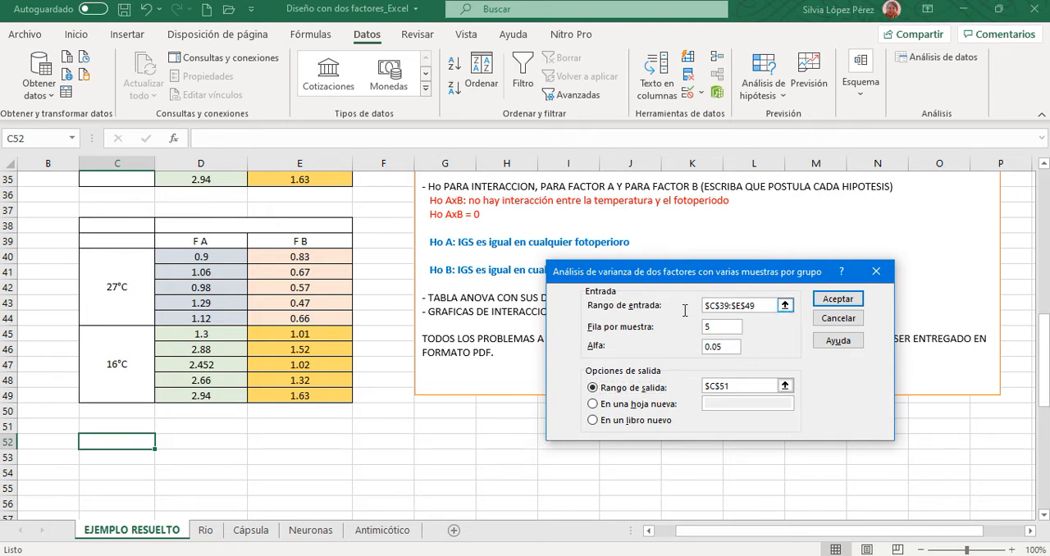
- Clear the leftover input range, rows per sample and output range from the two-factor ANOVA settings
left_click(765, 305)
left_click_drag(756, 306, 683, 309)
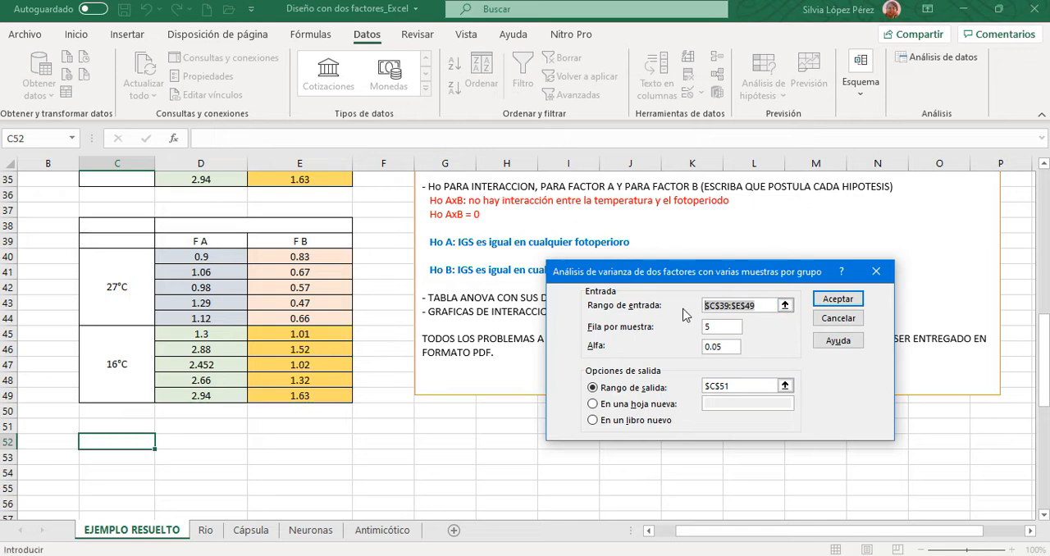
key("BackSpace")
left_click(717, 329)
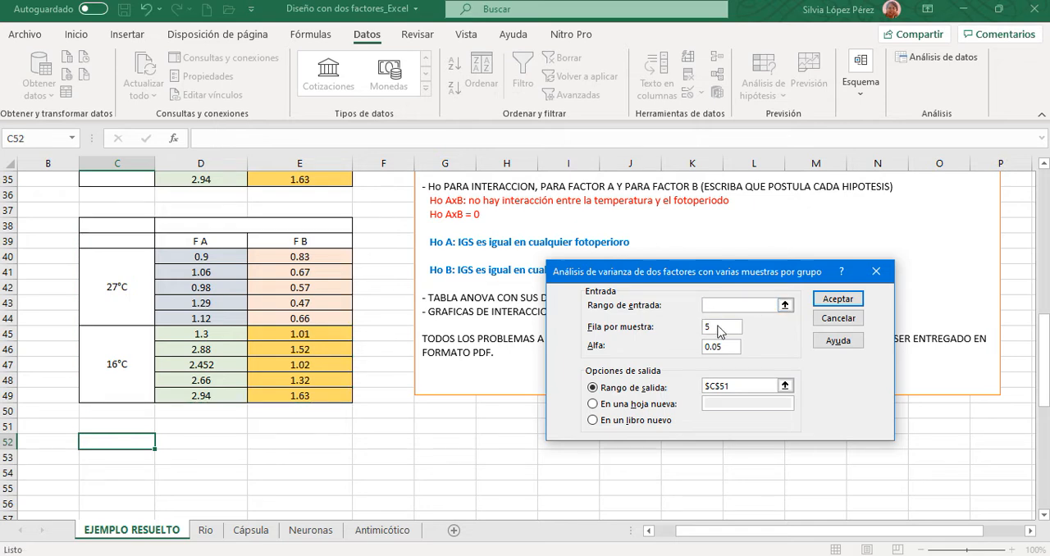
key("BackSpace")
left_click(778, 386)
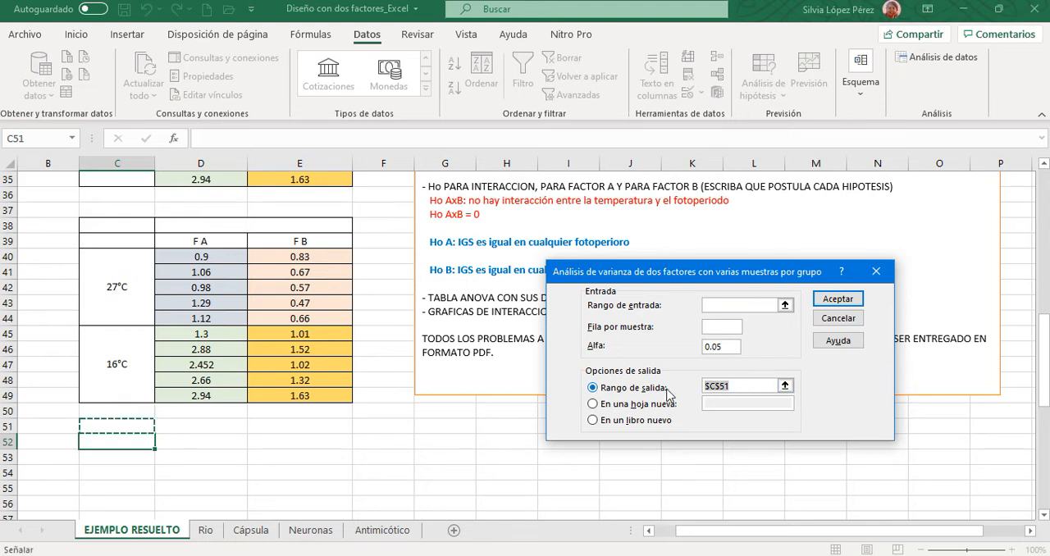
key("BackSpace")
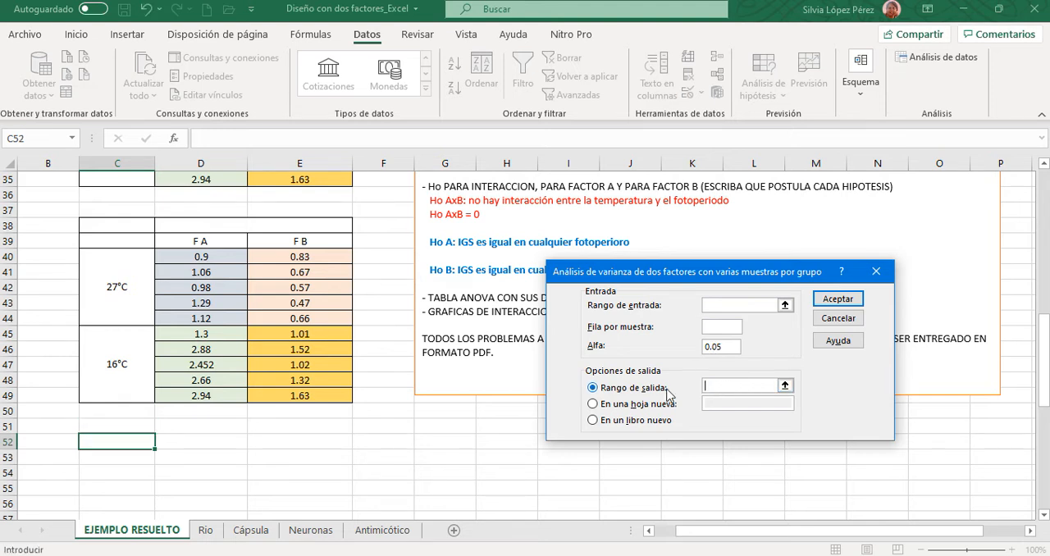
- Set the ANOVA input range to $C$39:$E$49, including the row and column labels, and the rows per sample to 5
left_click(741, 307)
left_click_drag(106, 244, 361, 402)
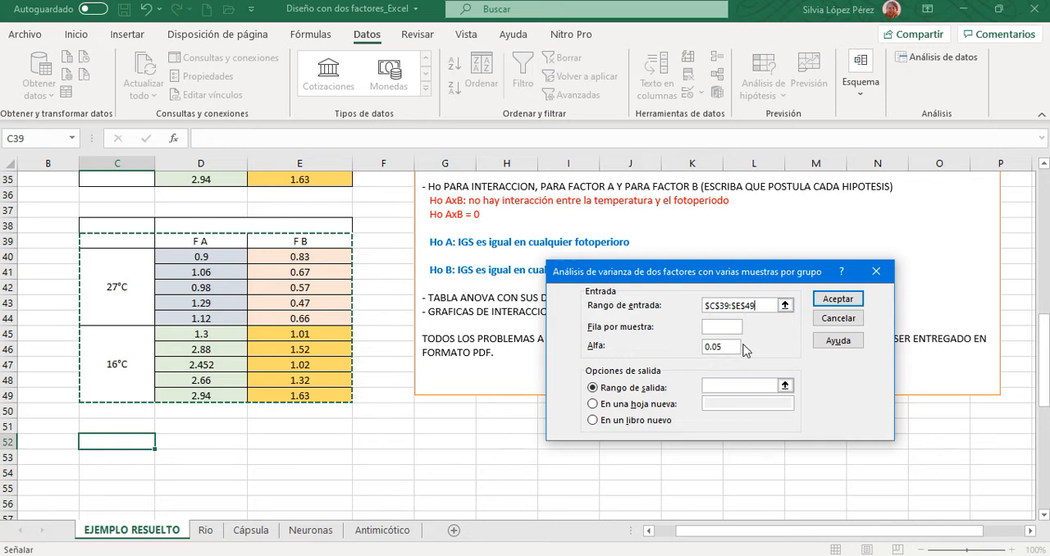
left_click(723, 327)
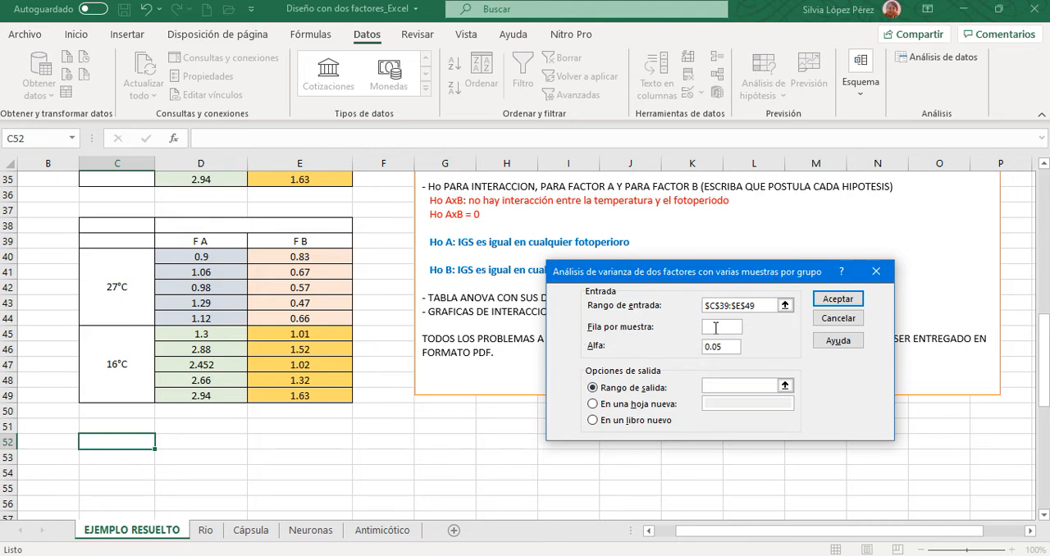
type("5")
left_click(729, 348)
left_click(967, 539)
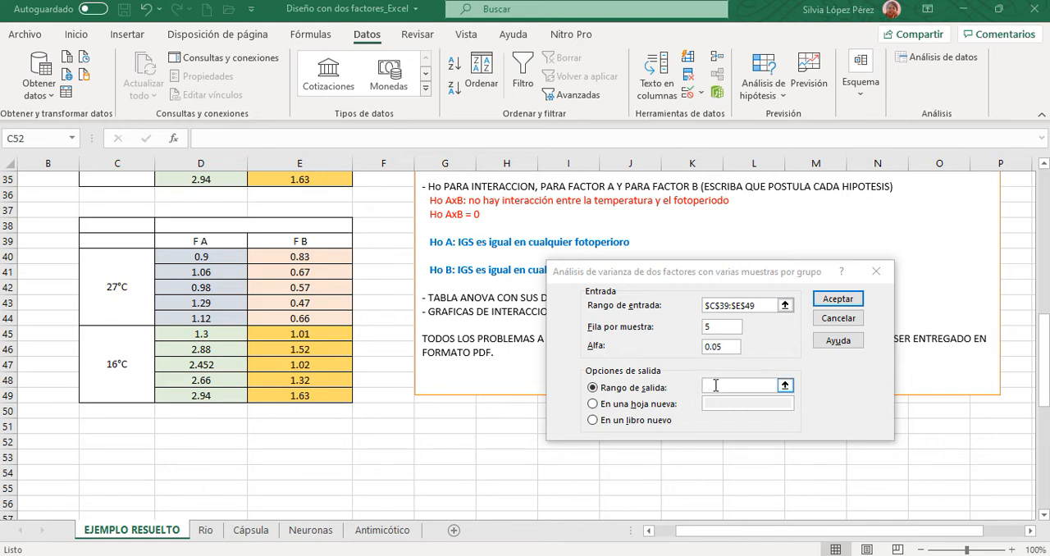
- Set the output range to $C$52 and run the two-factor ANOVA
left_click(717, 385)
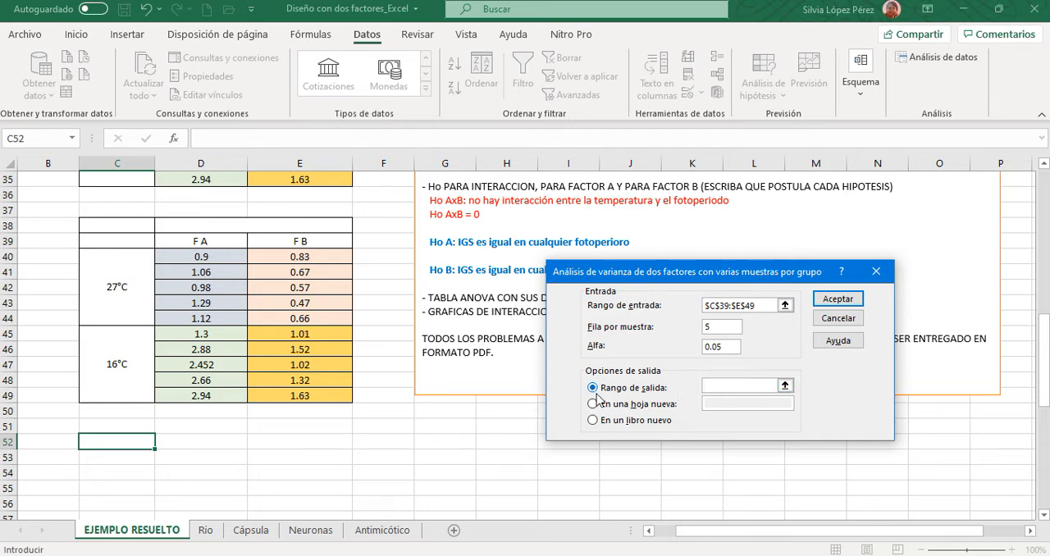
left_click(134, 442)
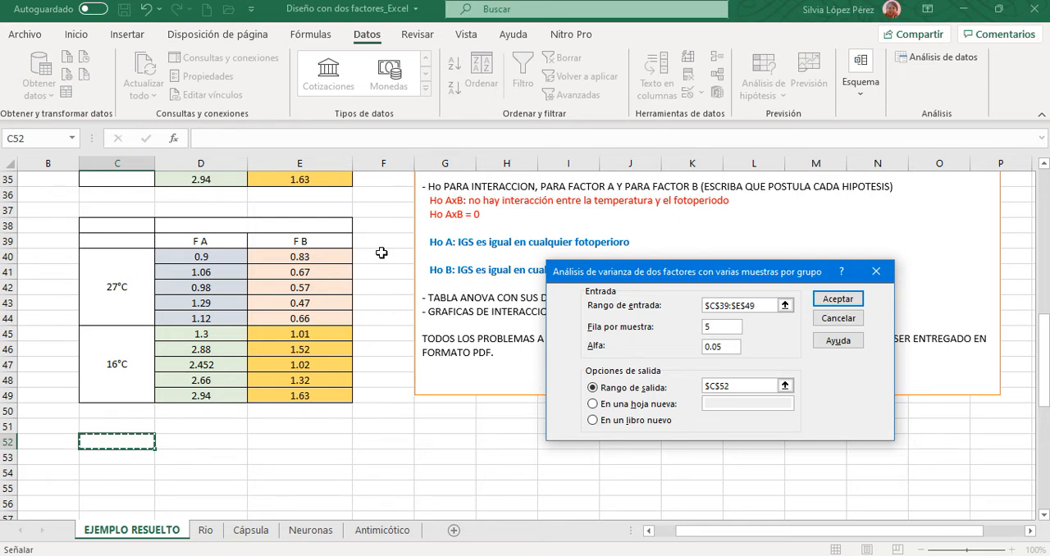
left_click(852, 303)
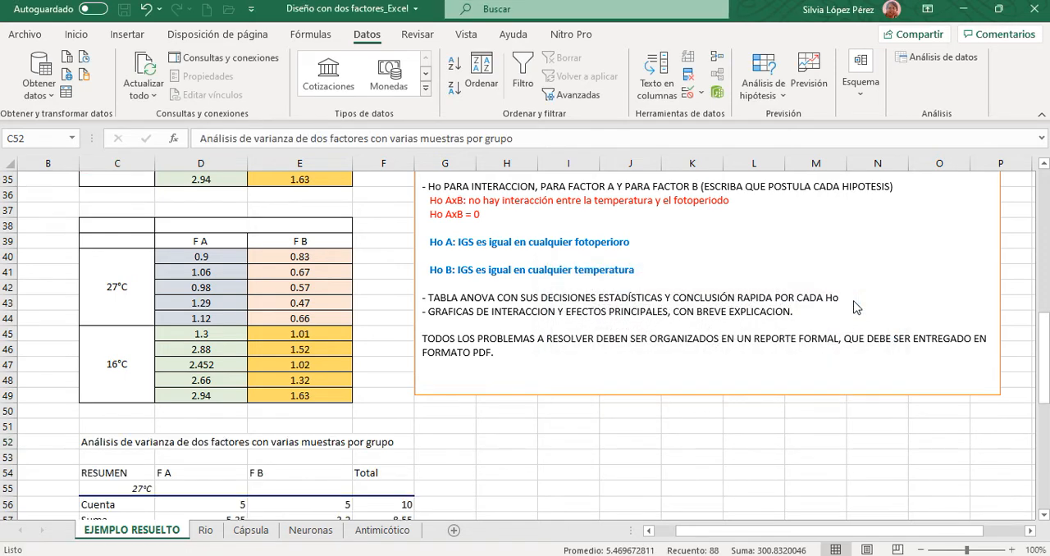
- Highlight the ANOVA output title across C52:F52 with yellow fill
scroll(573, 436, "down", 5)
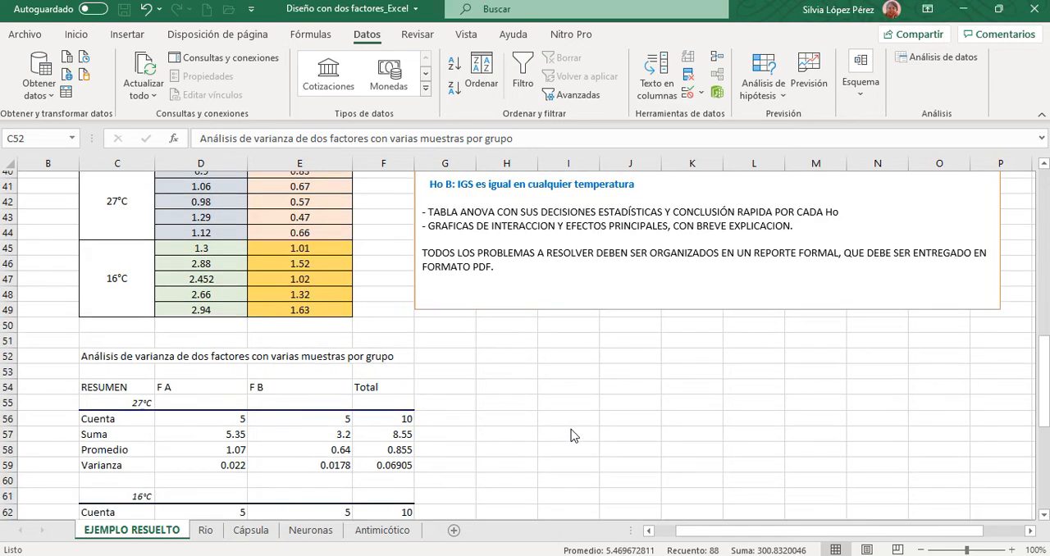
scroll(508, 433, "down", 4)
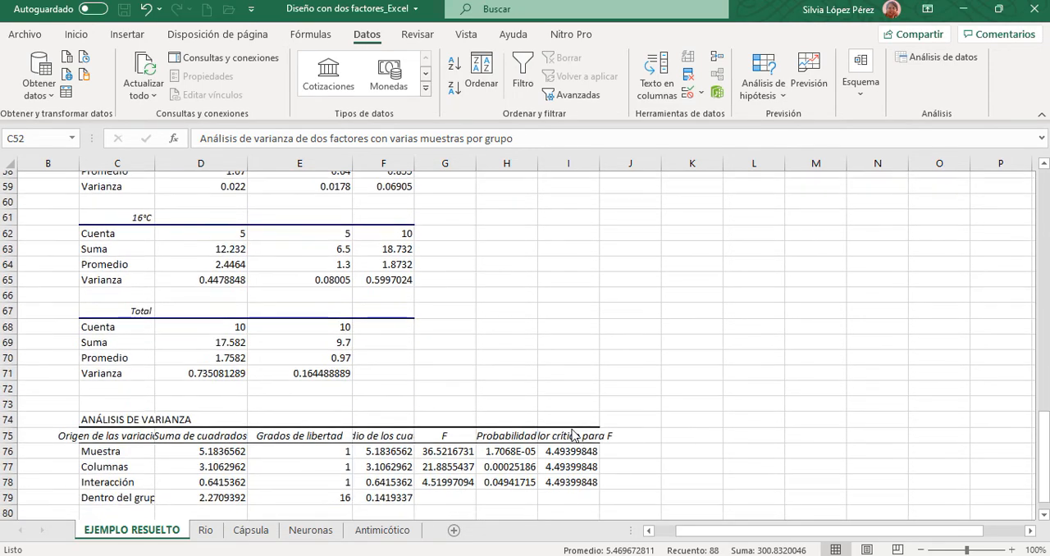
scroll(675, 433, "up", 5)
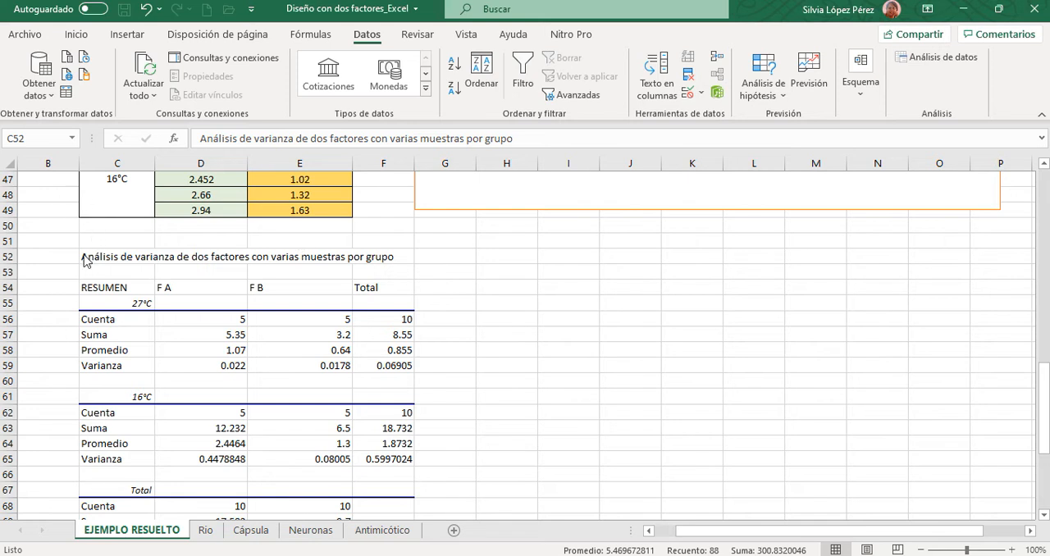
key("ctrl+shift+End")
left_click_drag(668, 348, 668, 334)
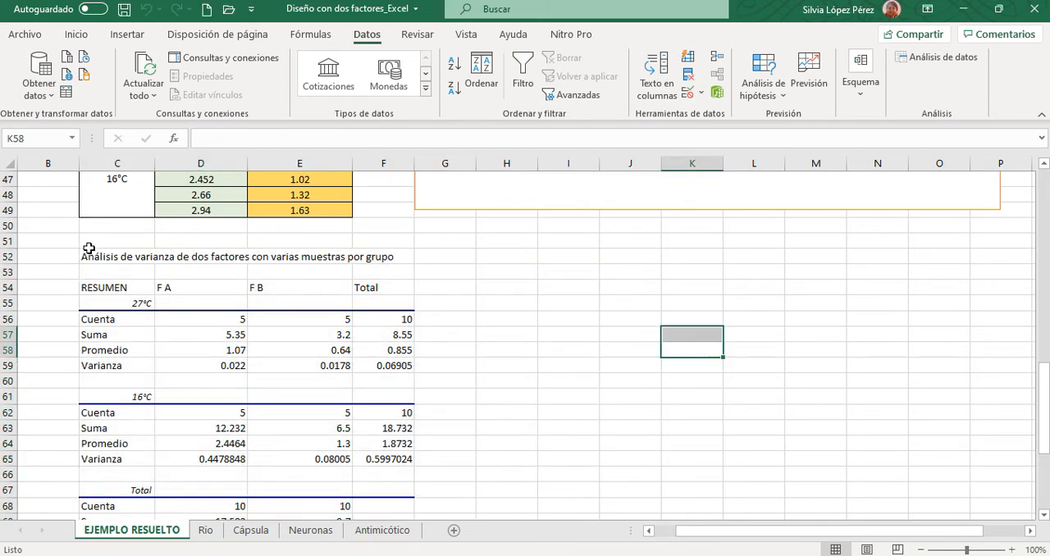
left_click_drag(82, 255, 376, 256)
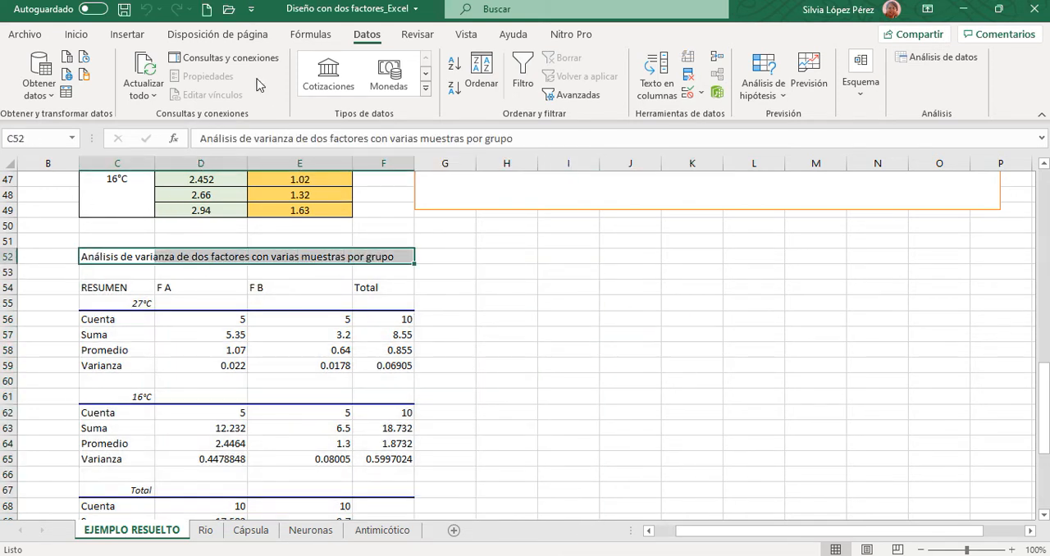
left_click(72, 37)
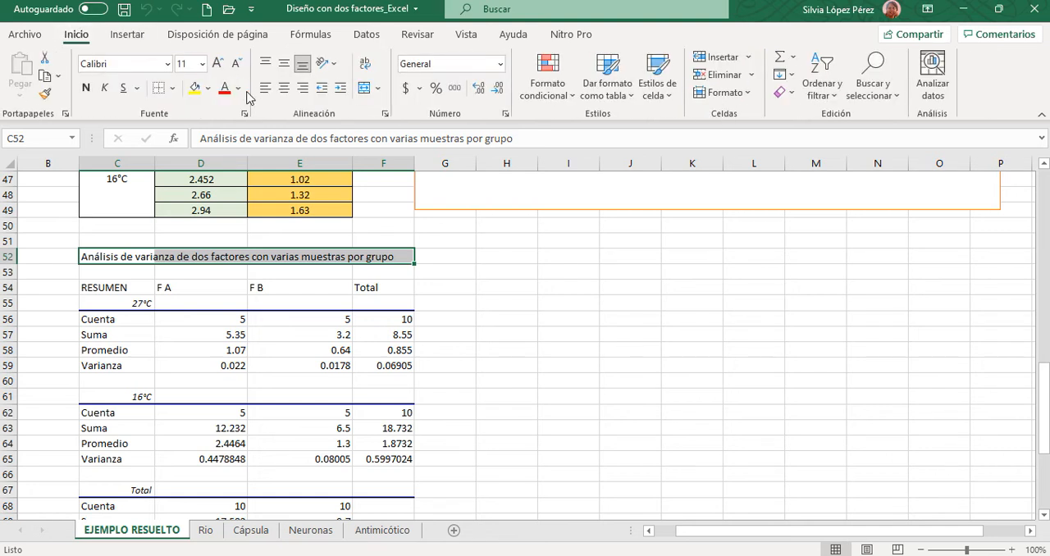
left_click(199, 91)
left_click(555, 299)
left_click(556, 299)
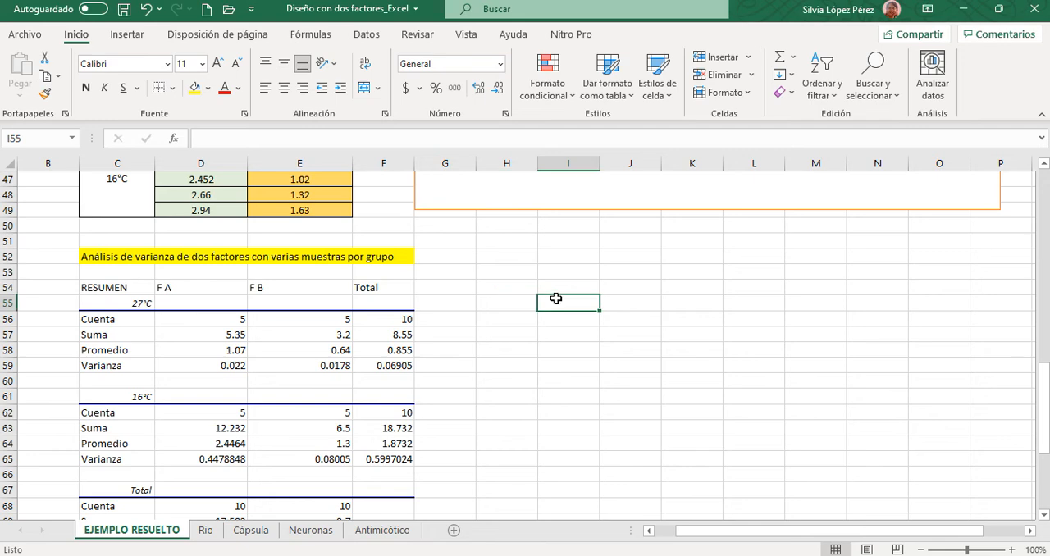
- Examine the 27°C block of the RESUMEN table: count, sum, mean and variance for F A, F B and Total
scroll(550, 298, "down", 2)
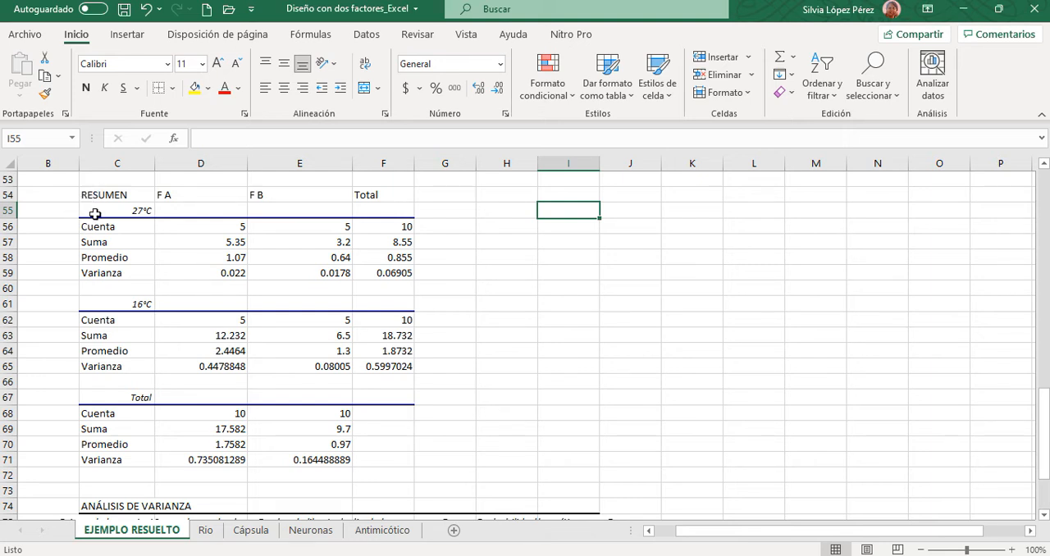
left_click(102, 210)
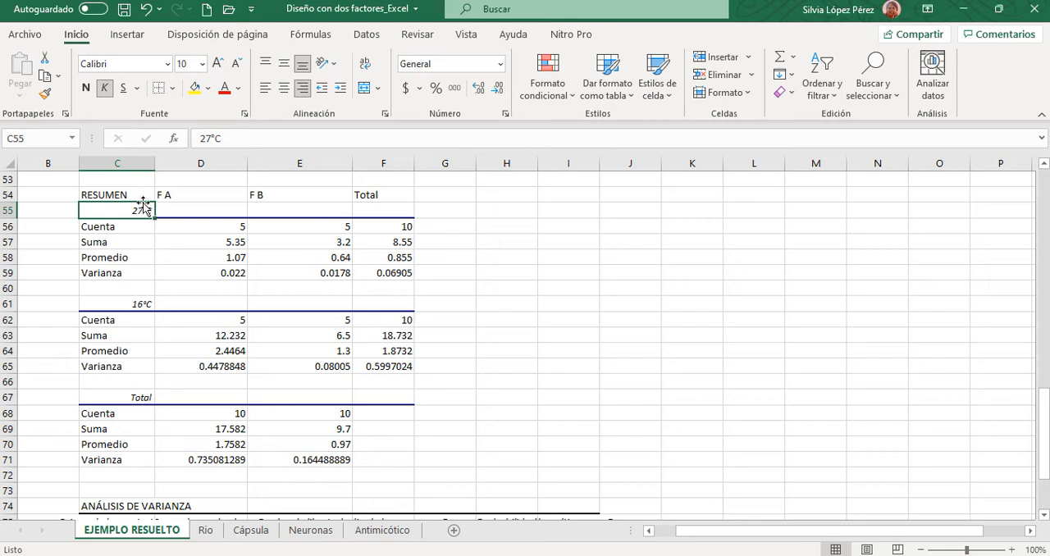
left_click(194, 195)
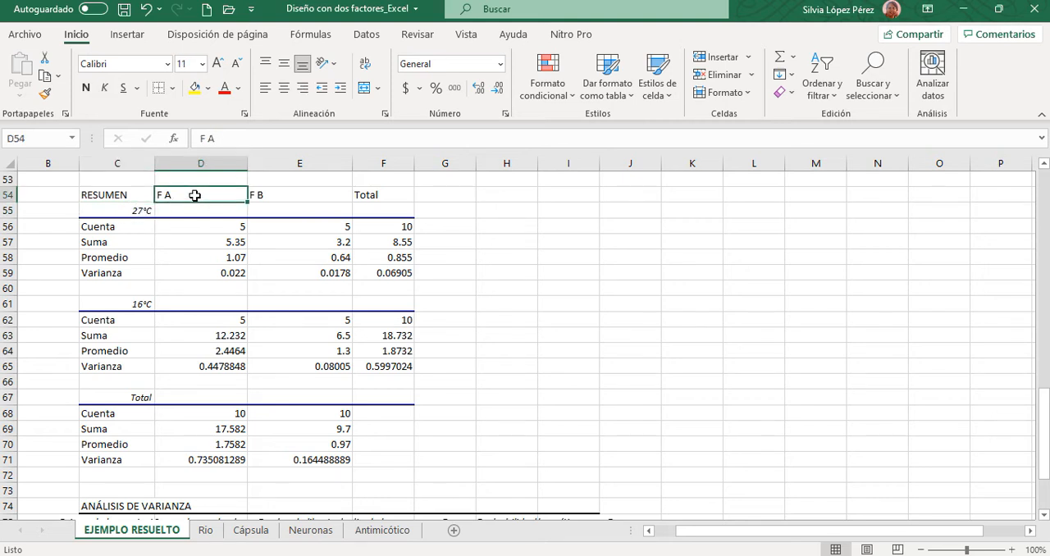
left_click(289, 195)
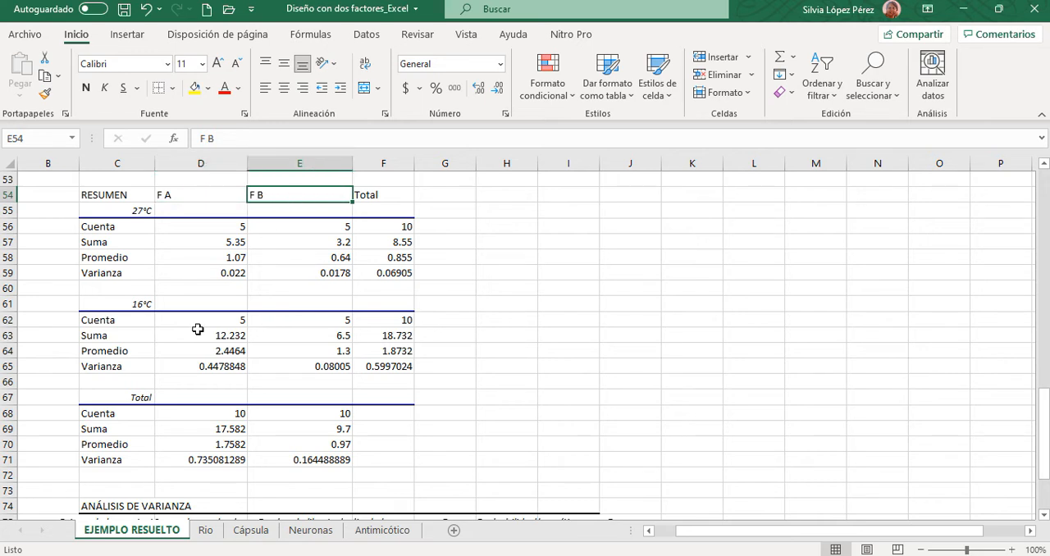
left_click(201, 235)
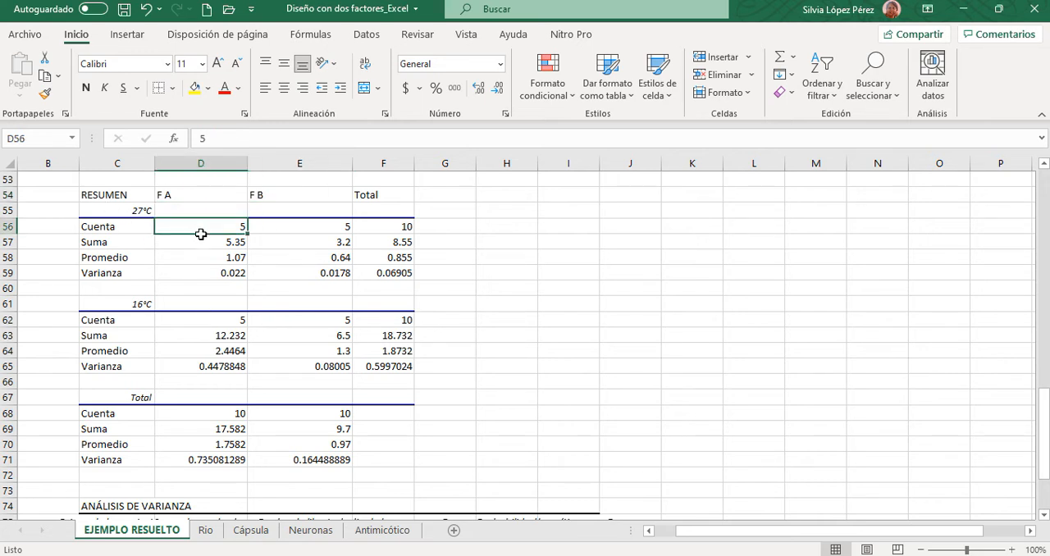
left_click_drag(201, 234, 214, 272)
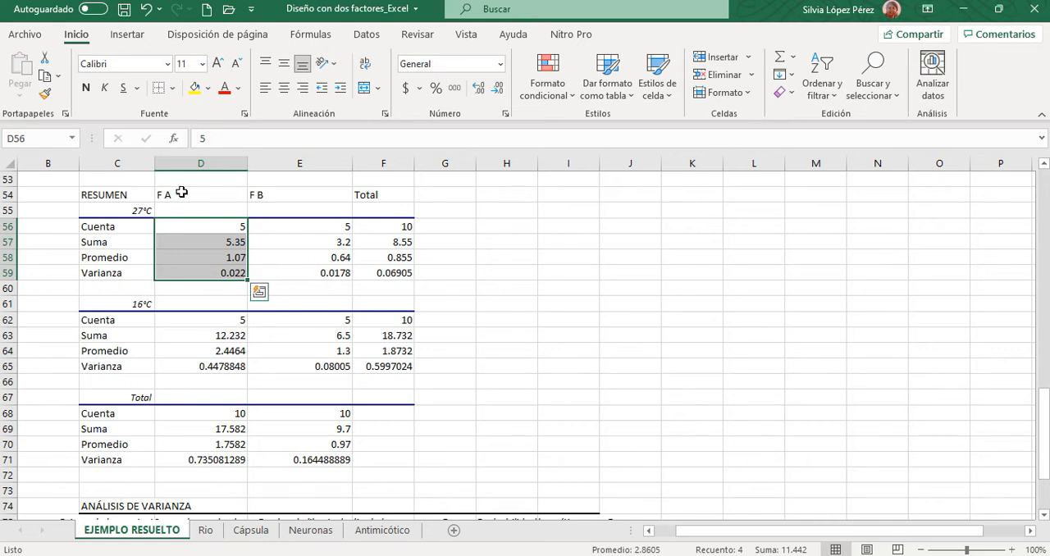
left_click(126, 210)
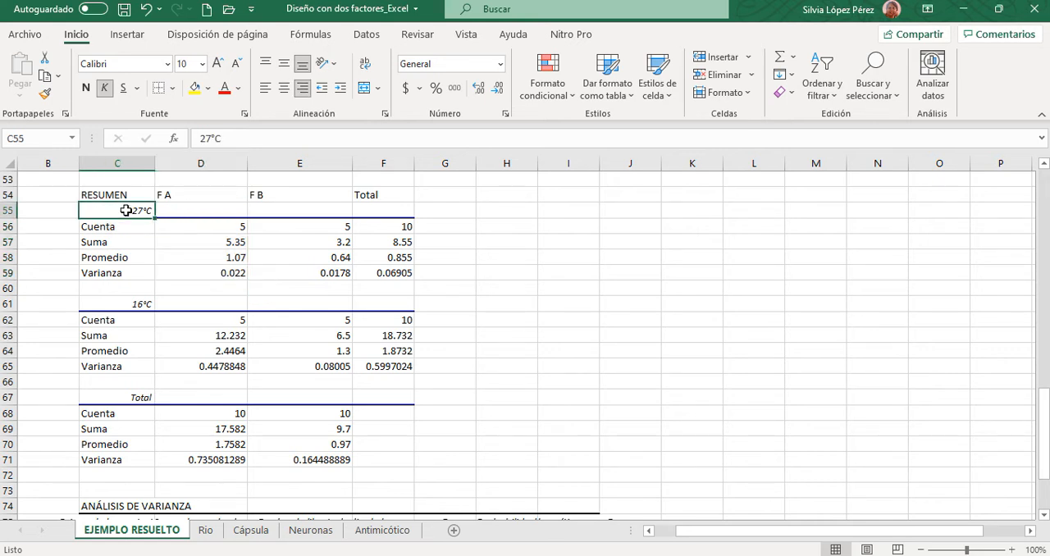
left_click(287, 227)
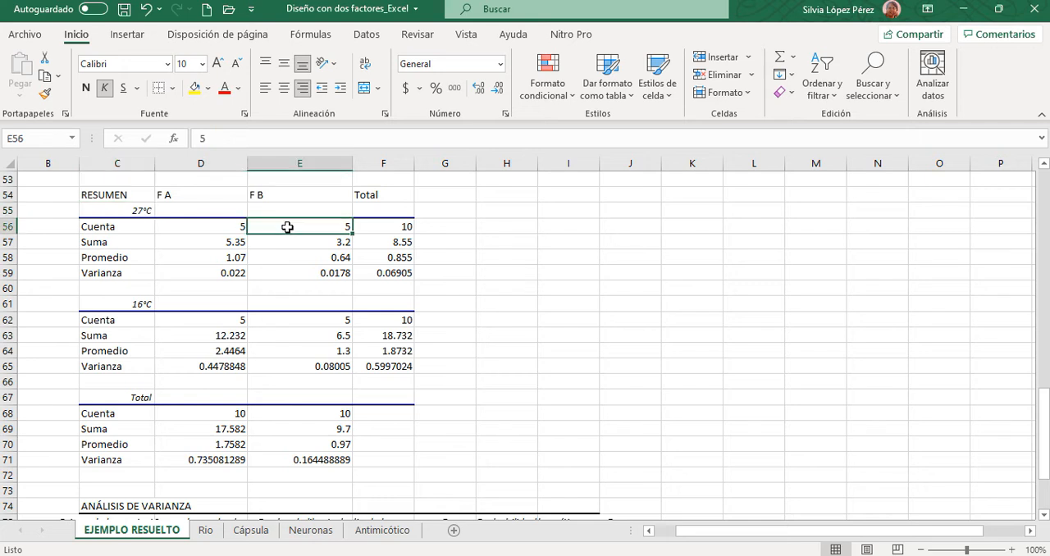
left_click_drag(287, 228, 289, 263)
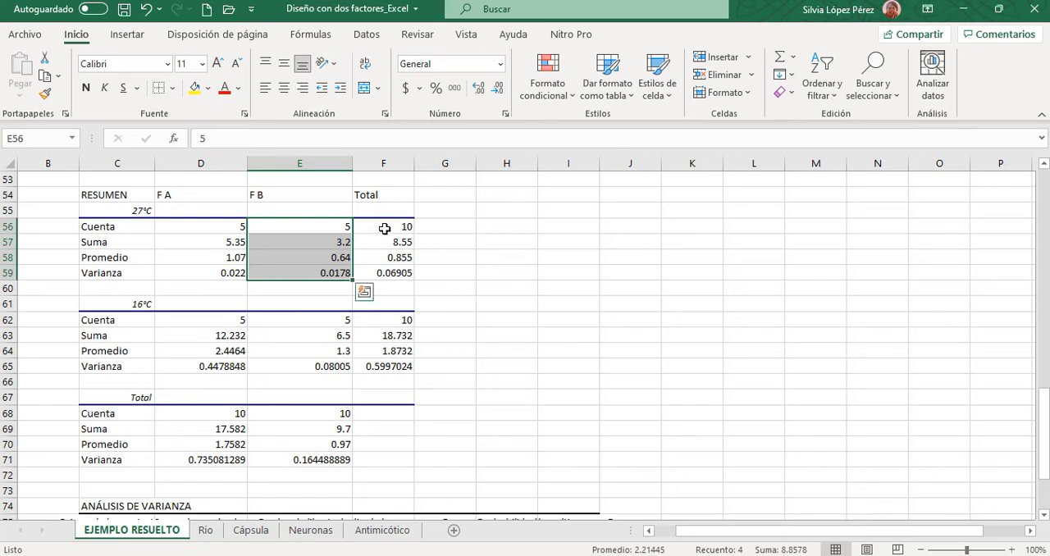
left_click_drag(384, 229, 401, 273)
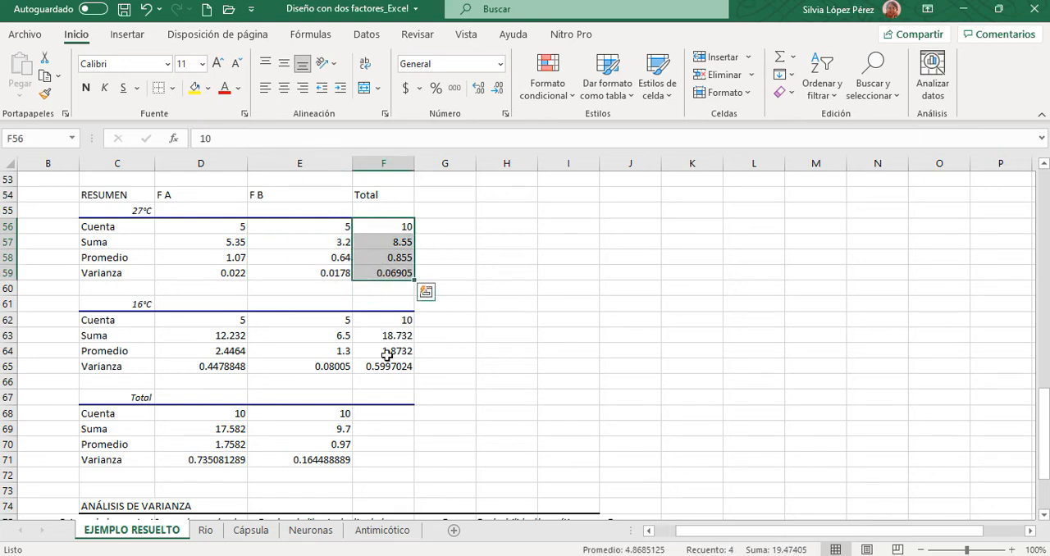
- Examine the 16°C block of the RESUMEN table: count, sum, mean and variance for F A, F B and Total
left_click(130, 303)
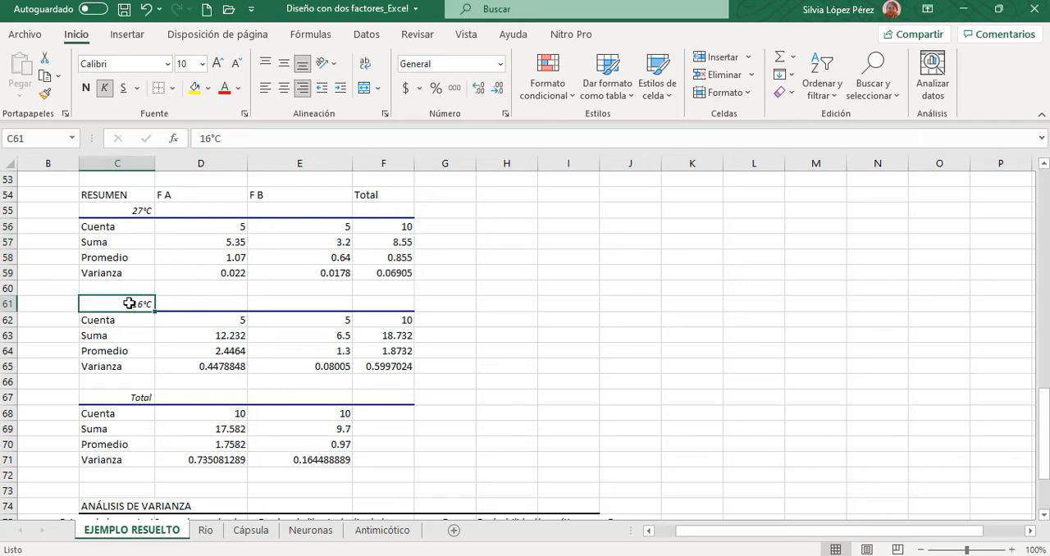
left_click(189, 196)
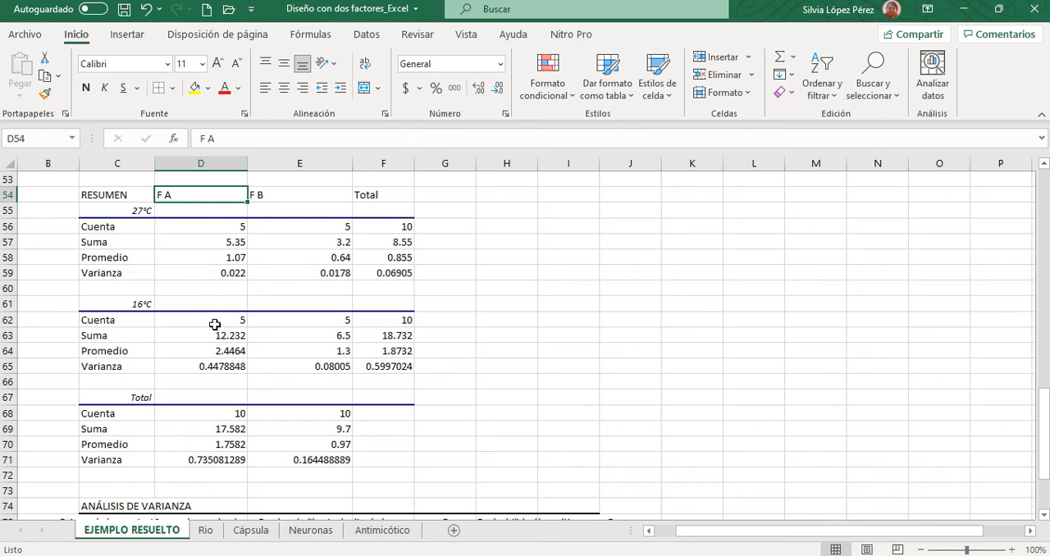
left_click_drag(212, 321, 220, 369)
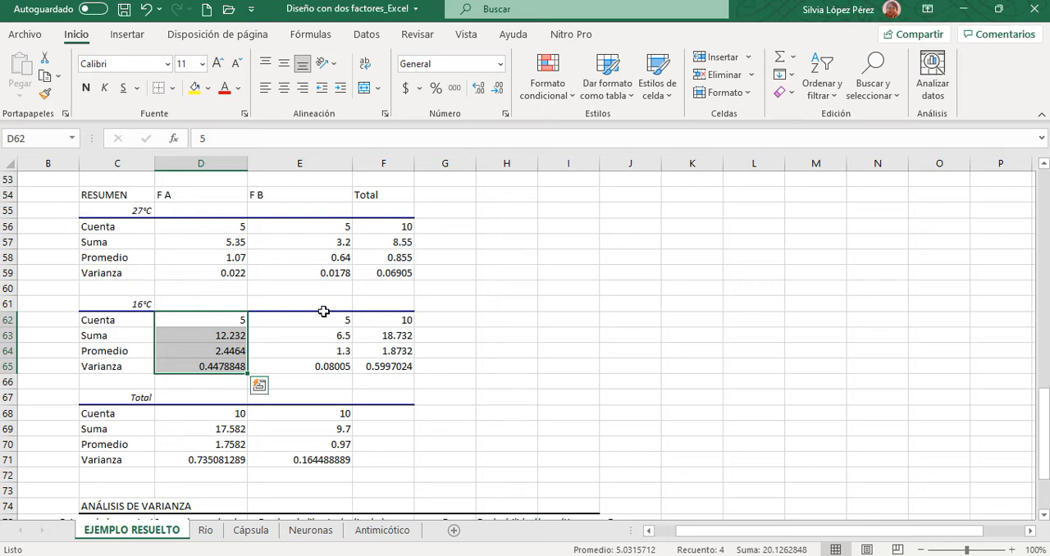
left_click_drag(313, 321, 328, 368)
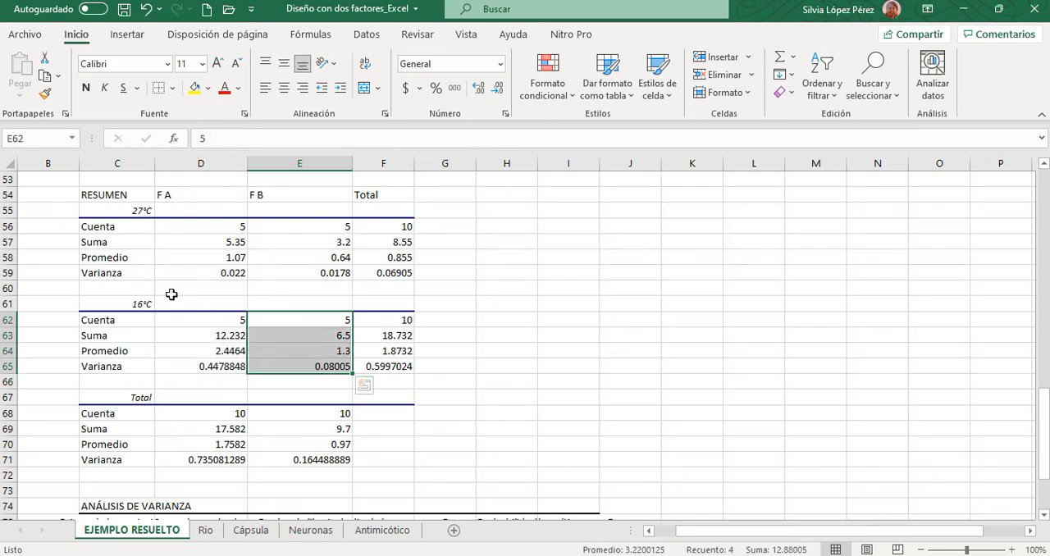
left_click(128, 305)
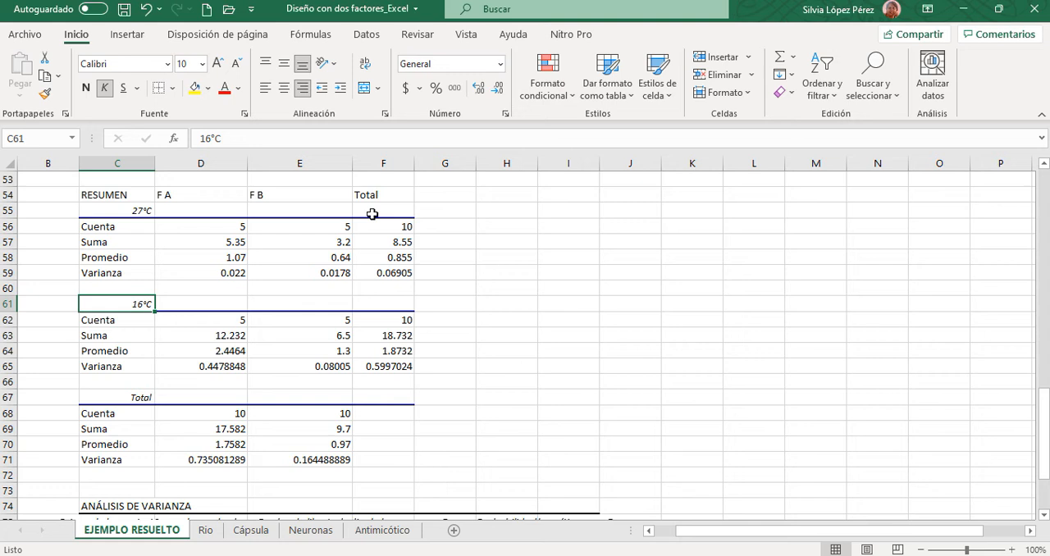
left_click(290, 195)
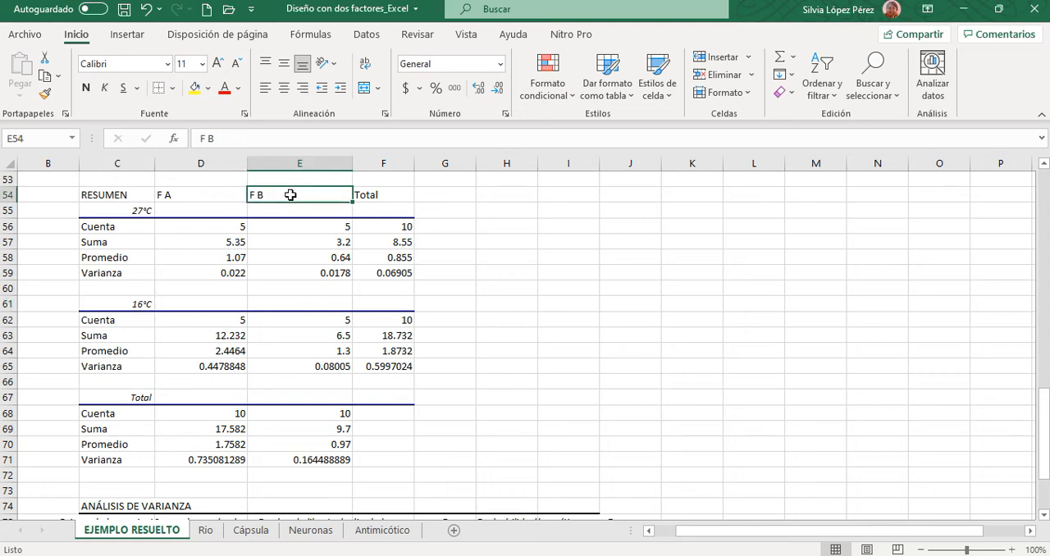
left_click_drag(384, 318, 392, 367)
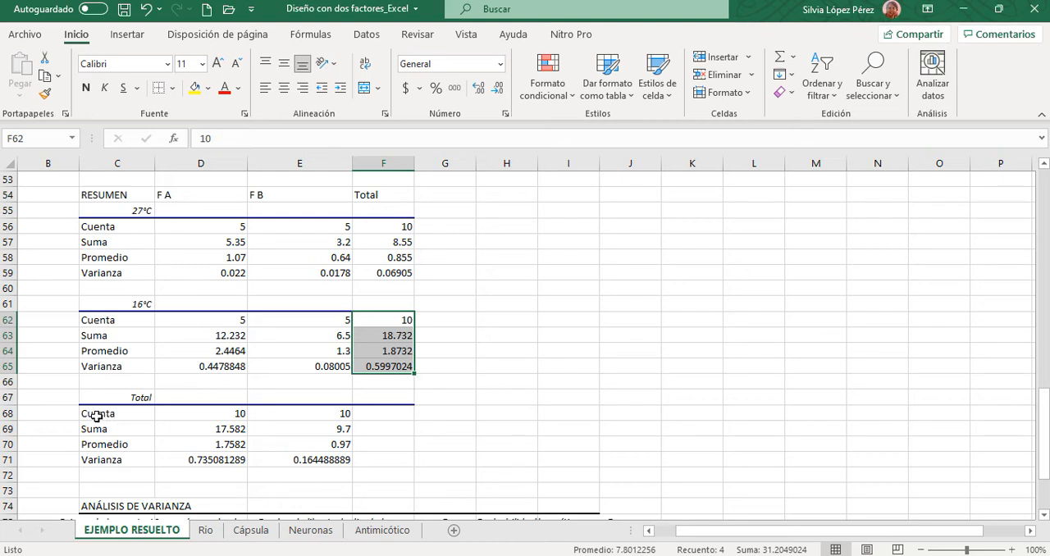
- Examine the RESUMEN table's Total block and Total column, and compare them with the 27°C and F A data in the source matrix
left_click_drag(93, 412, 326, 462)
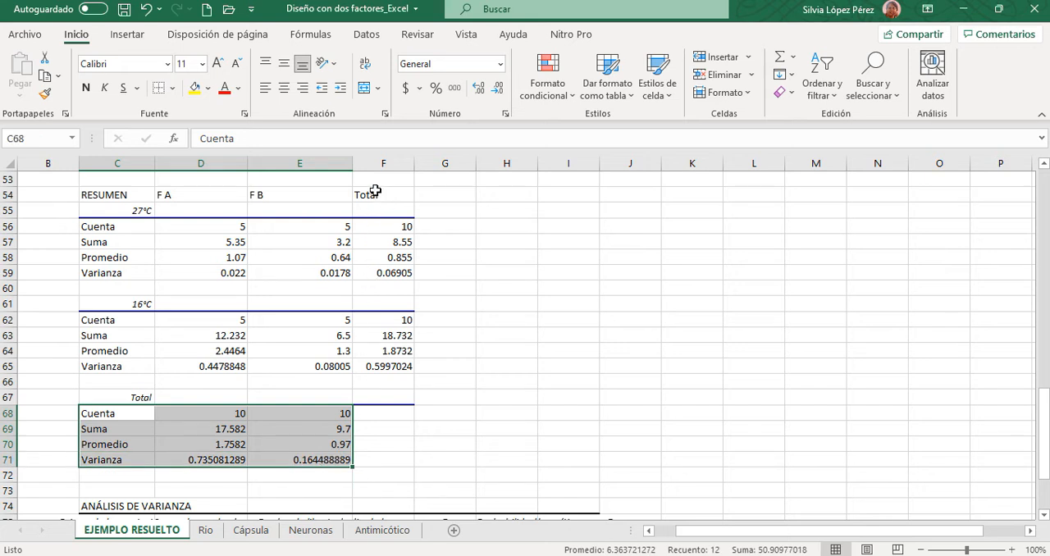
left_click_drag(377, 195, 374, 373)
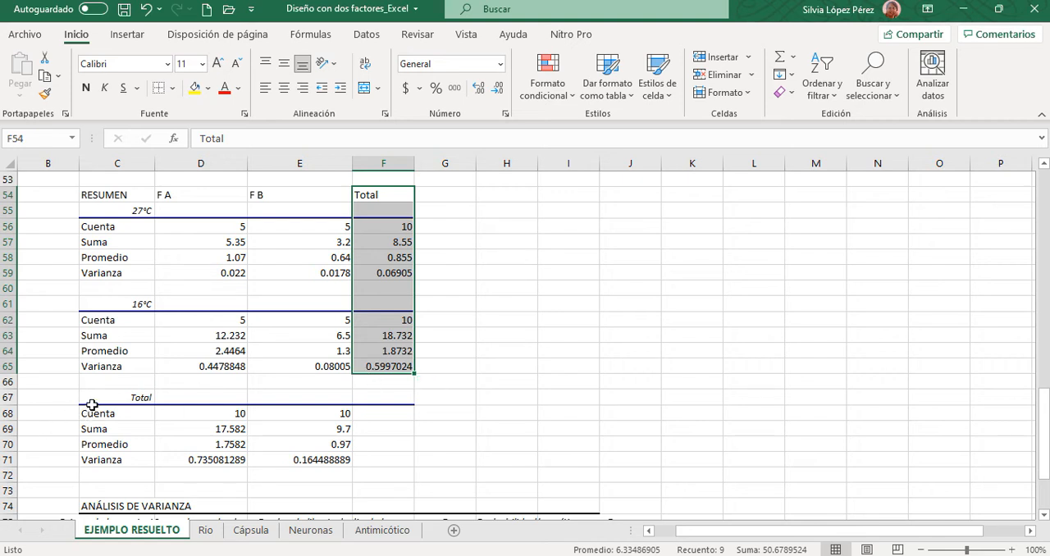
left_click_drag(91, 404, 345, 459)
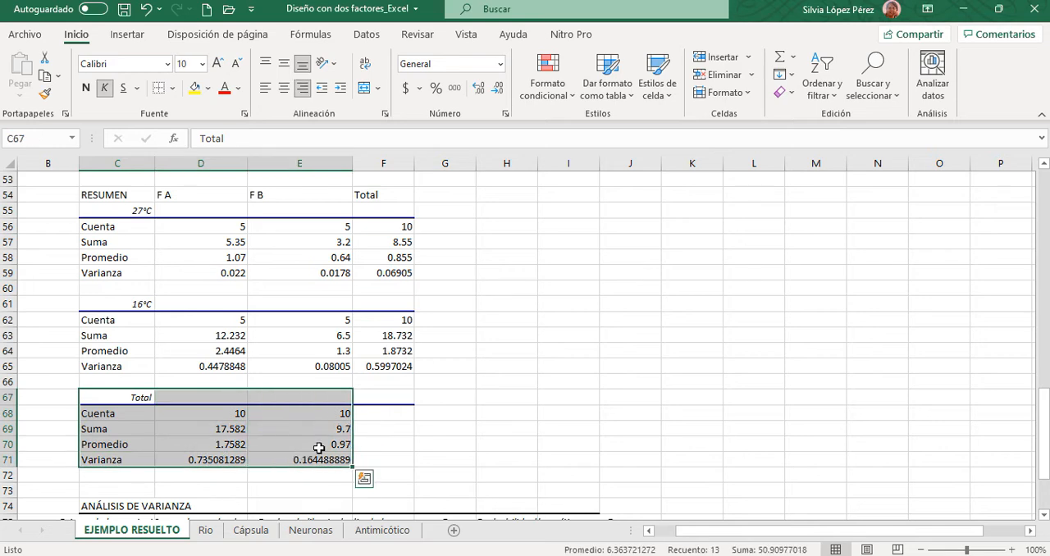
scroll(565, 387, "up", 4)
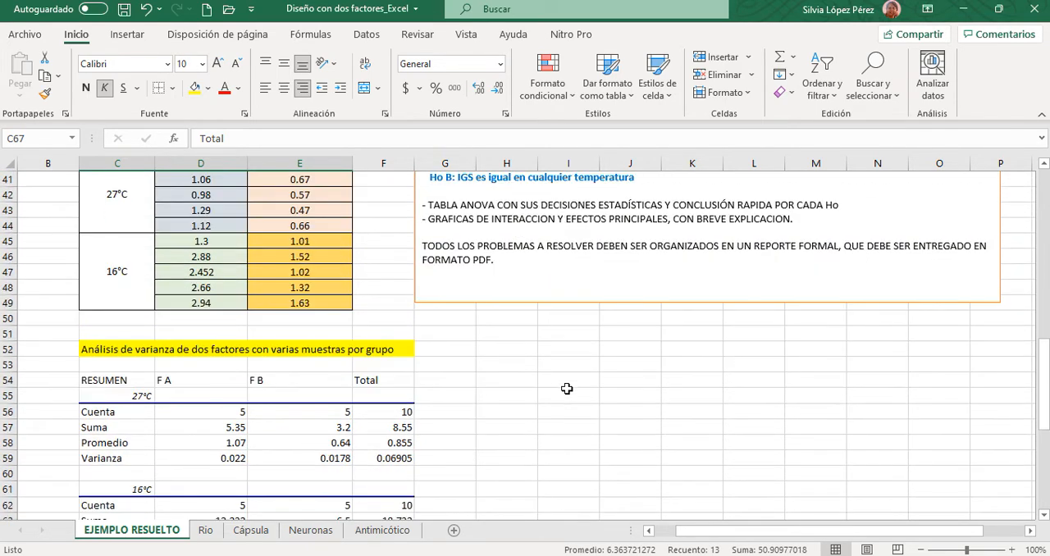
scroll(566, 388, "up", 2)
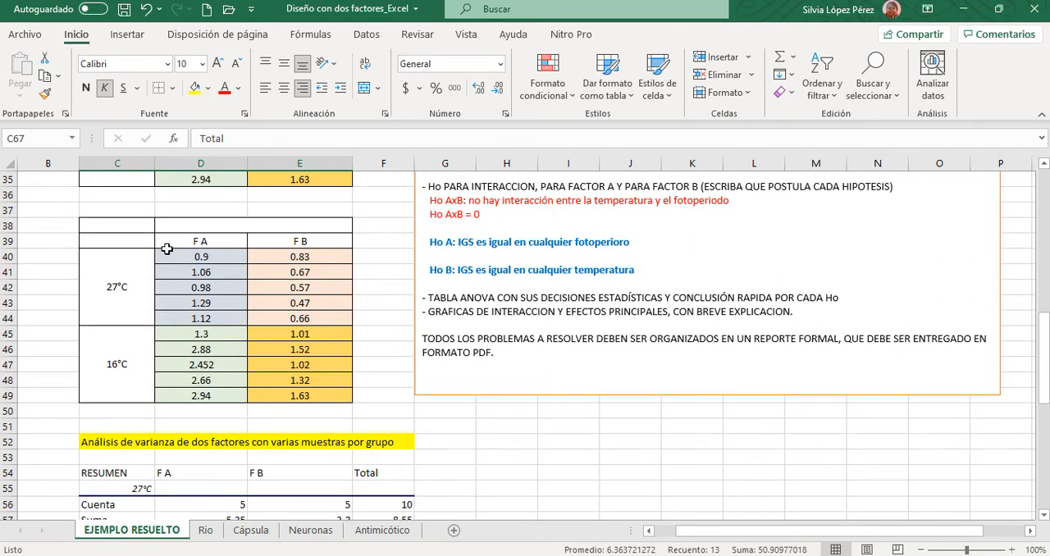
left_click_drag(167, 249, 325, 319)
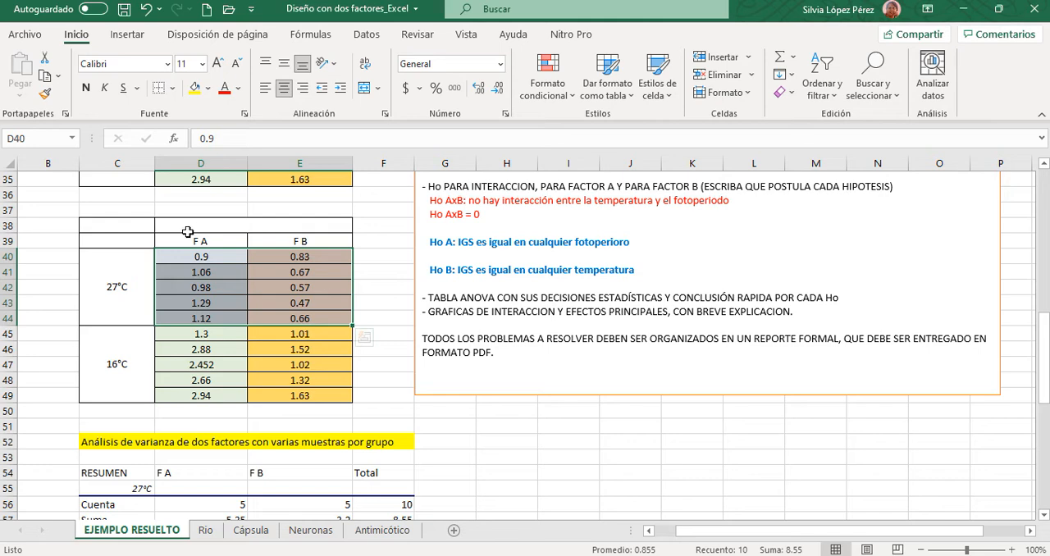
left_click_drag(198, 256, 201, 395)
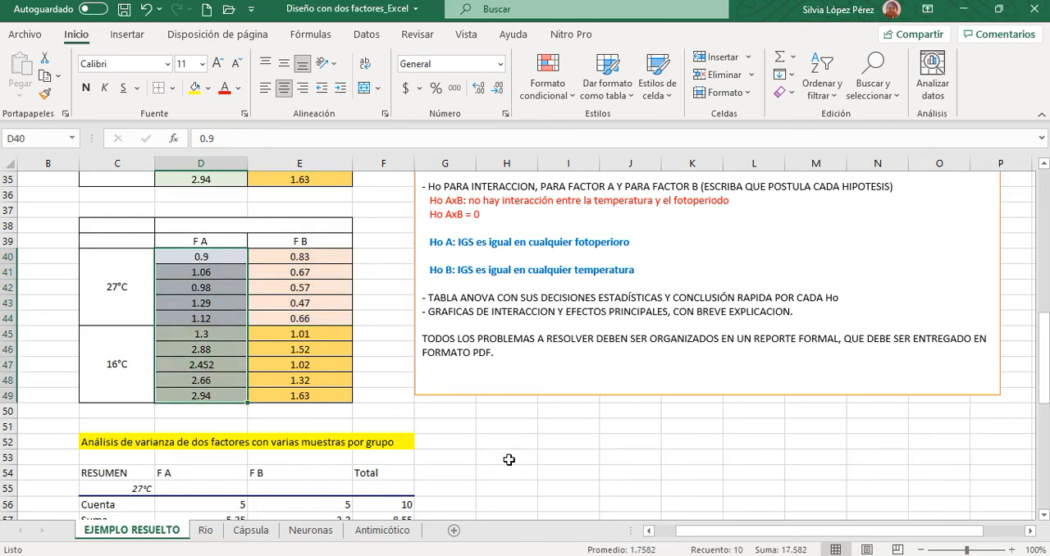
- Widen columns C, D, F, H and I to fit the headings of the ANÁLISIS DE VARIANZA table
scroll(509, 457, "down", 4)
scroll(508, 457, "down", 2)
scroll(509, 458, "down", 1)
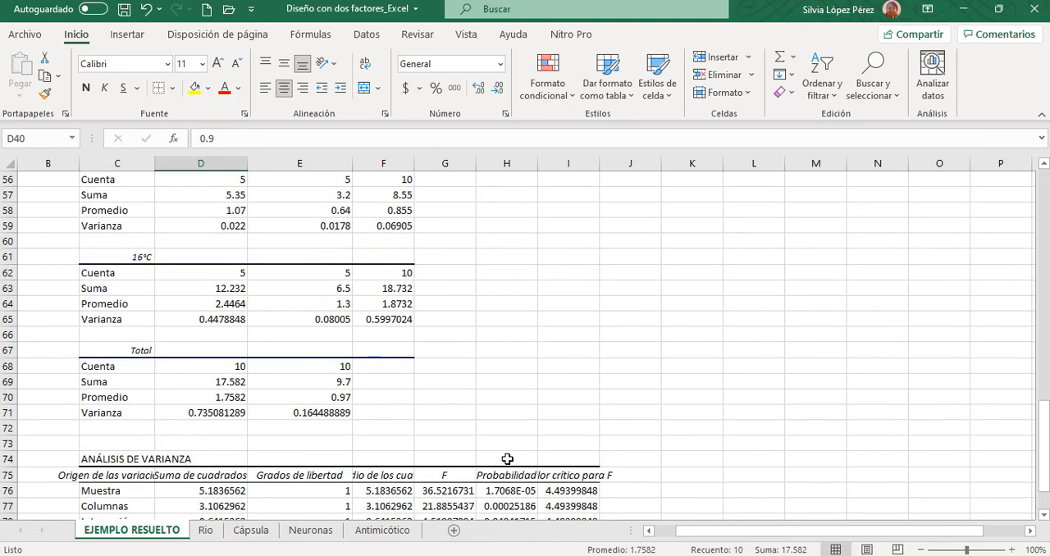
scroll(534, 350, "down", 3)
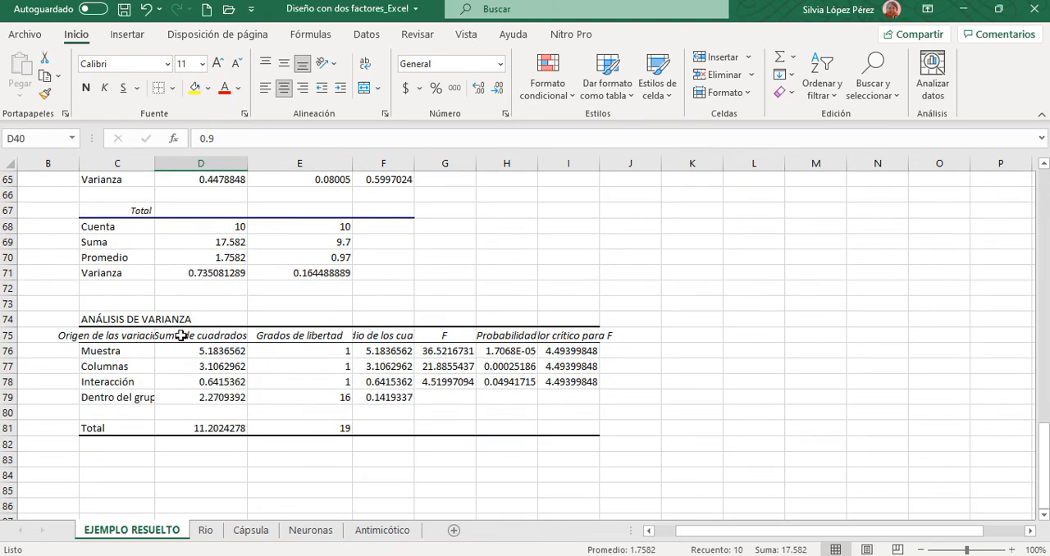
double_click(155, 162)
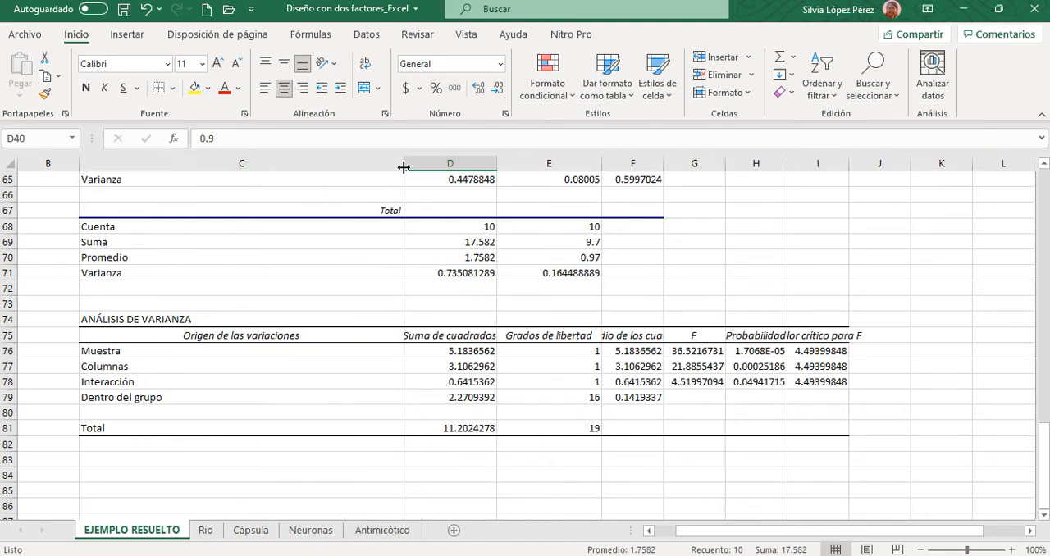
left_click_drag(403, 168, 199, 170)
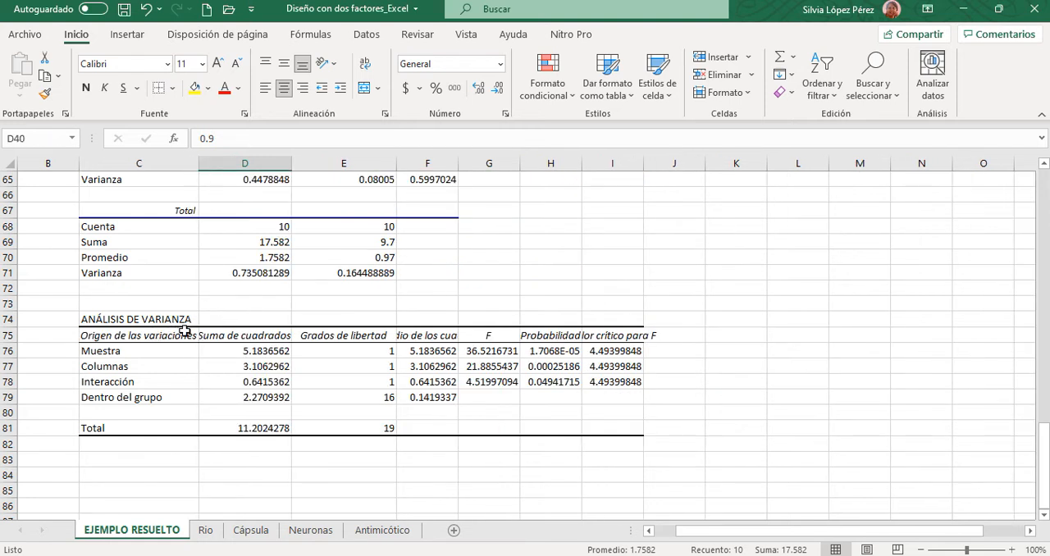
left_click_drag(290, 163, 310, 164)
left_click_drag(484, 159, 553, 163)
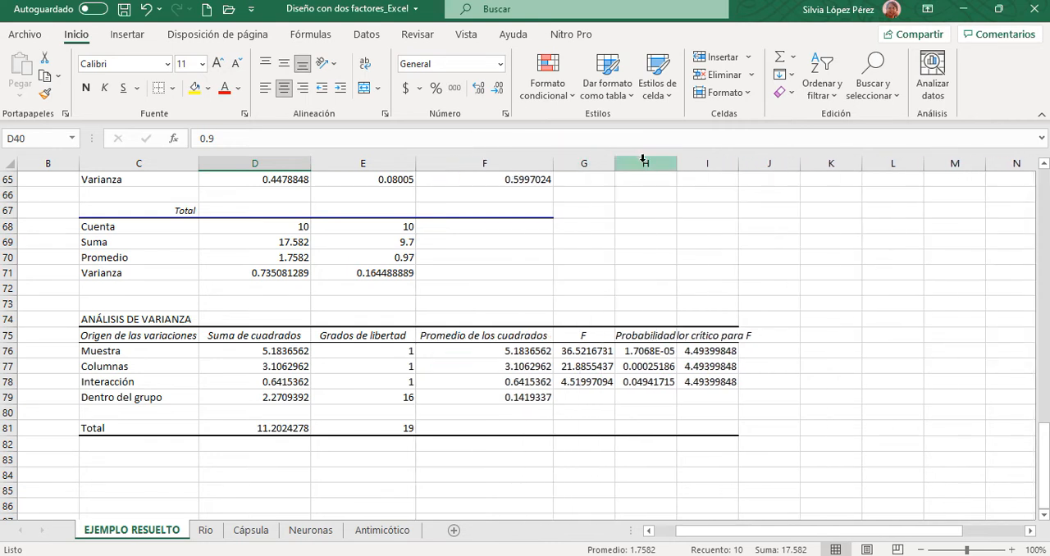
left_click_drag(677, 164, 796, 163)
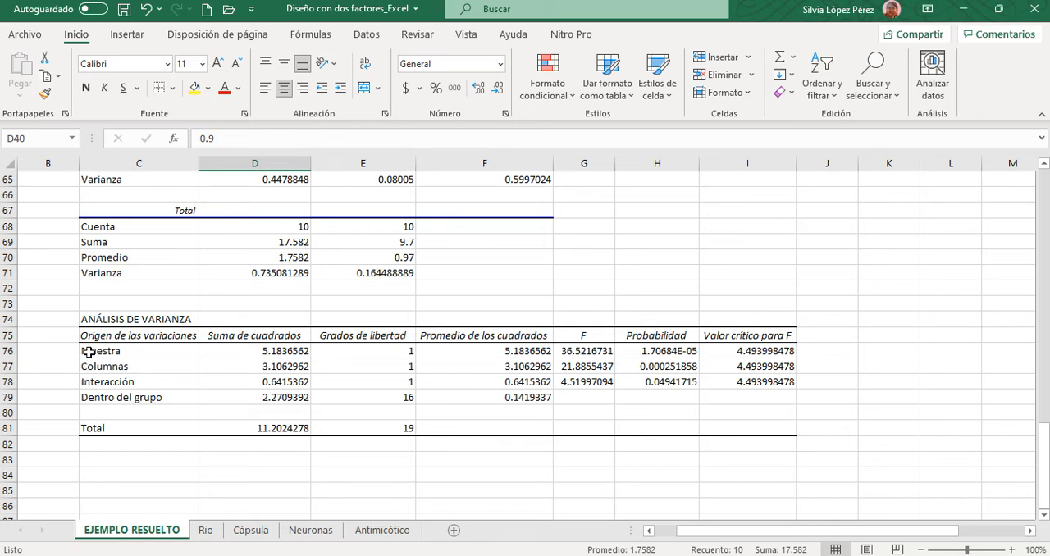
- Examine the Muestra, Columnas and Dentro del grupo rows of the ANÁLISIS DE VARIANZA table
left_click_drag(88, 351, 755, 343)
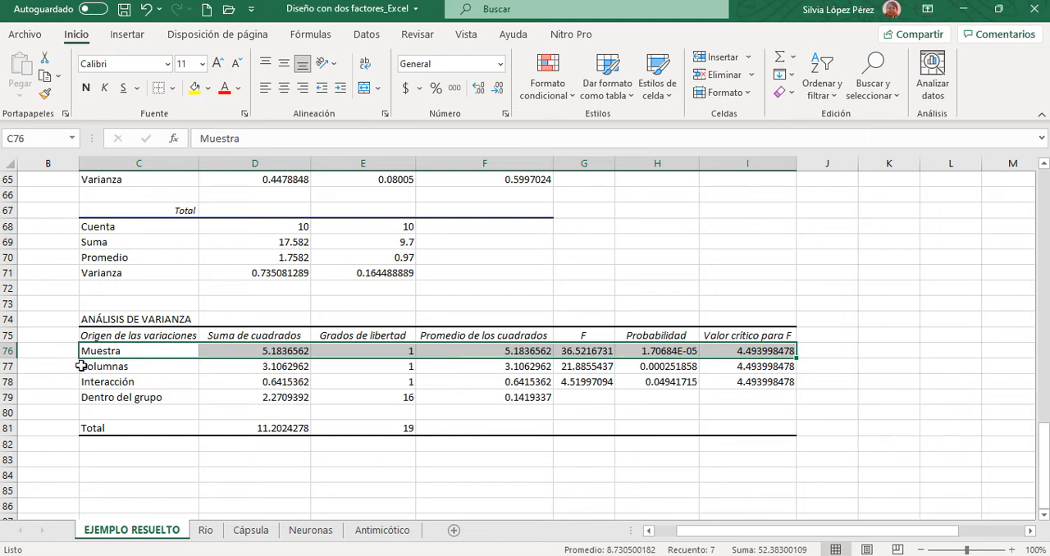
left_click_drag(82, 366, 754, 366)
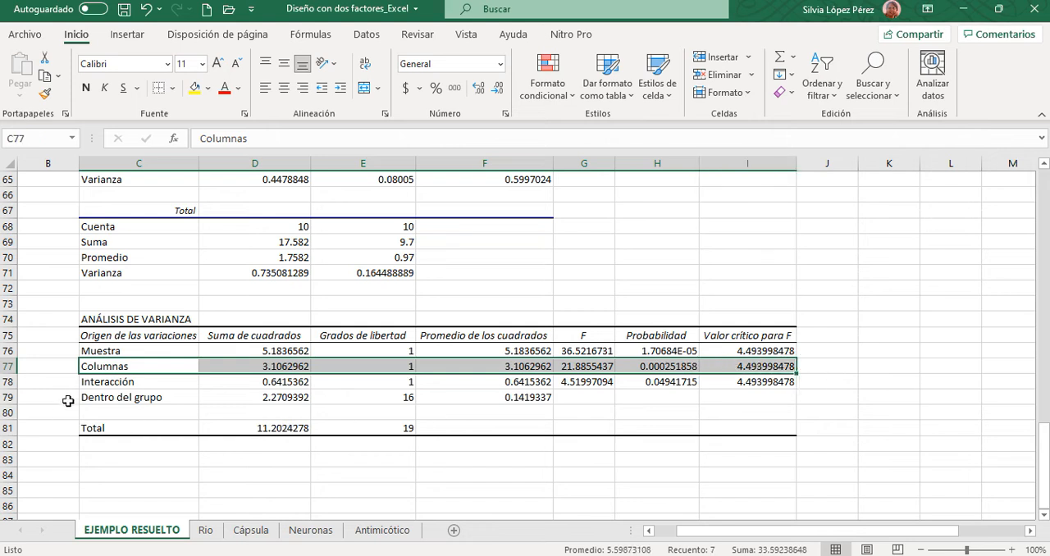
left_click_drag(82, 398, 548, 400)
- Highlight the Interacción row of the variance table, C78:I78, with a light orange fill
left_click(143, 382)
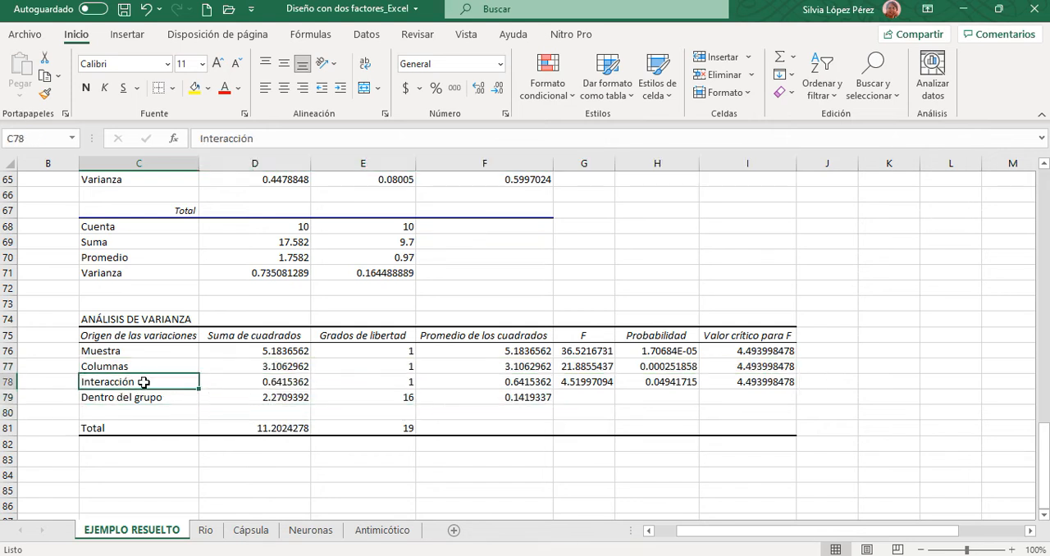
left_click_drag(143, 383, 740, 382)
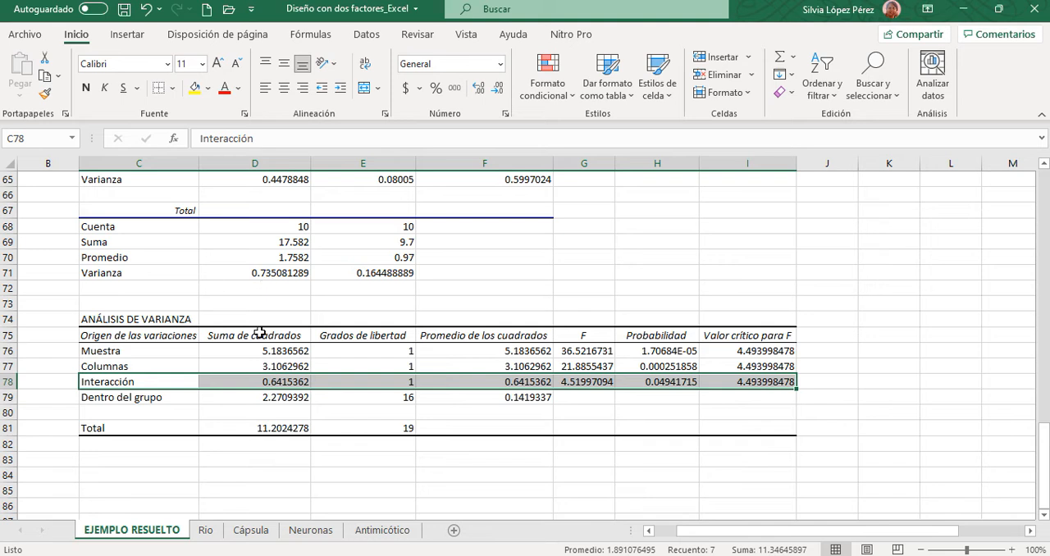
left_click(208, 88)
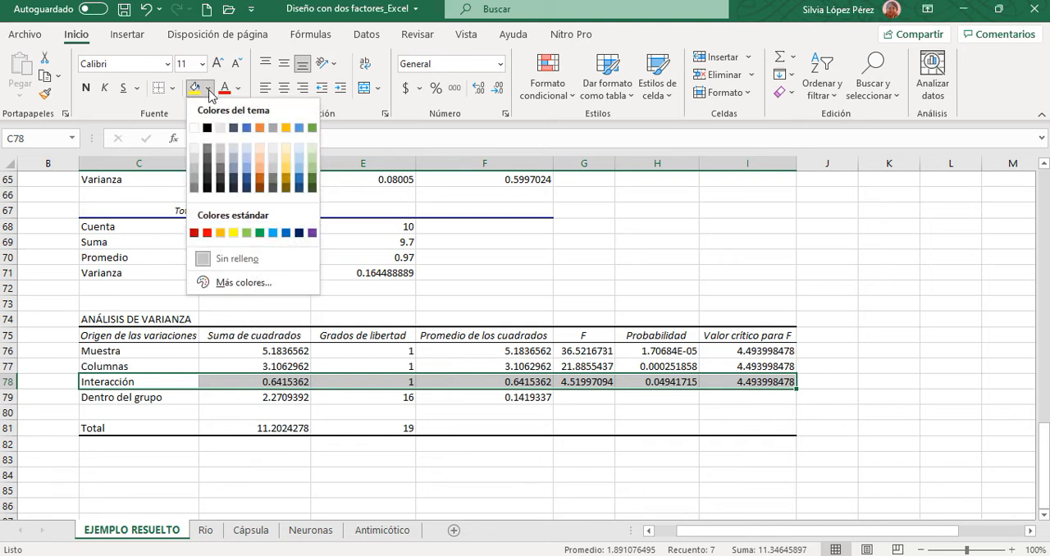
left_click(260, 174)
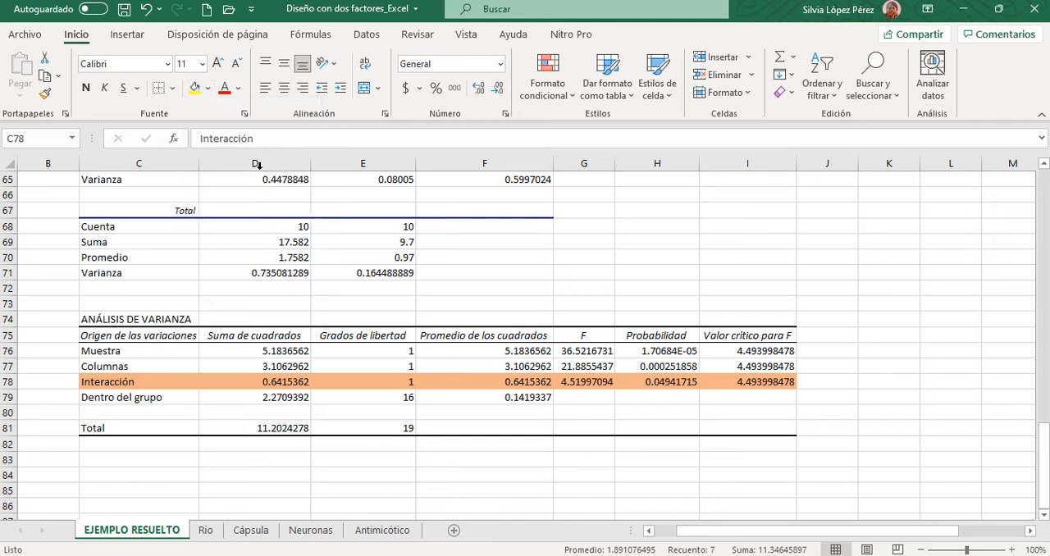
- Compare the Interacción row's calculated F with its critical F value
left_click(970, 549)
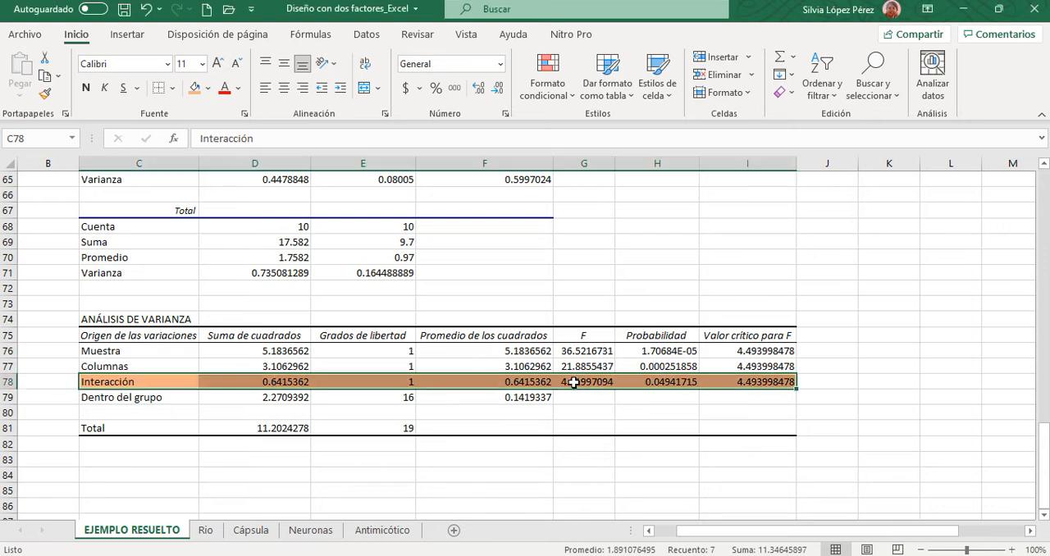
left_click(578, 385)
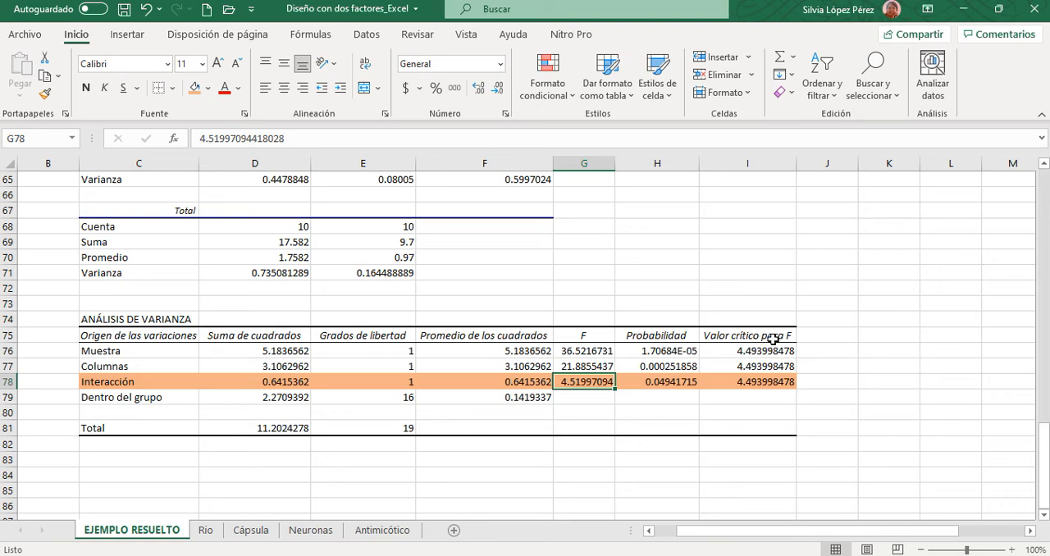
left_click(761, 385)
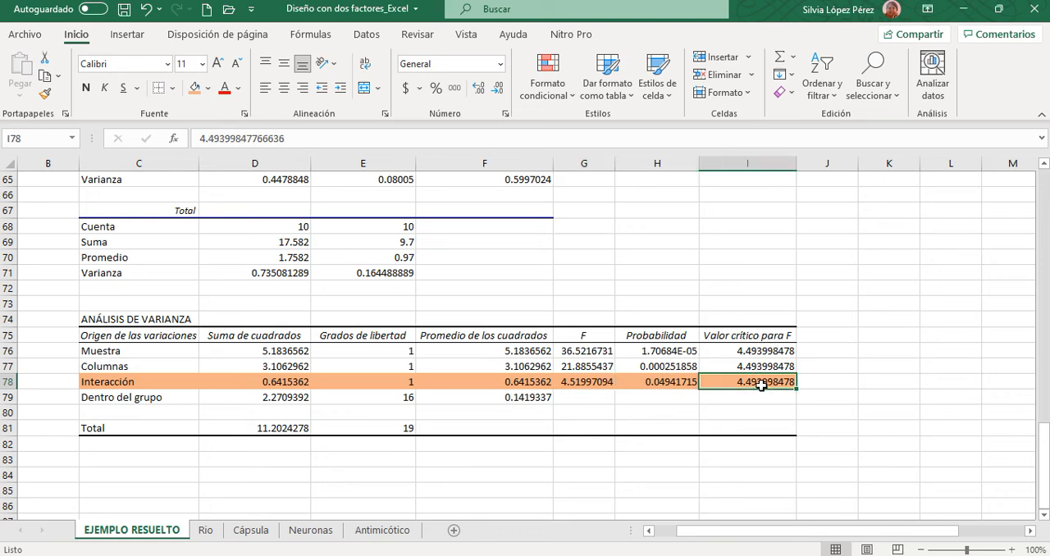
- Start a decision table below the variance table with INTERACCION in F84, the heading F CALC in G83 and 4.51 in G84
left_click(443, 474)
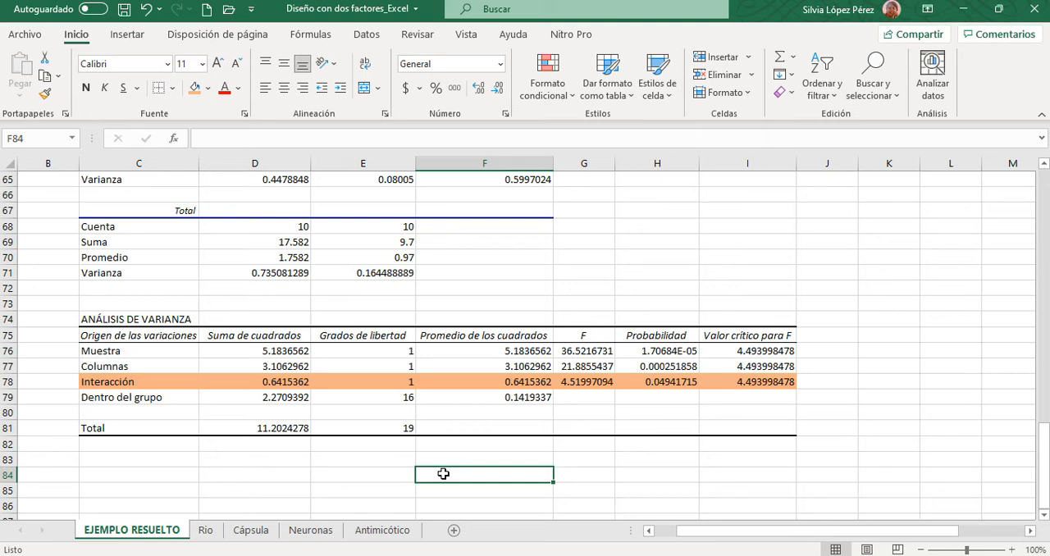
type("INTERACCIO")
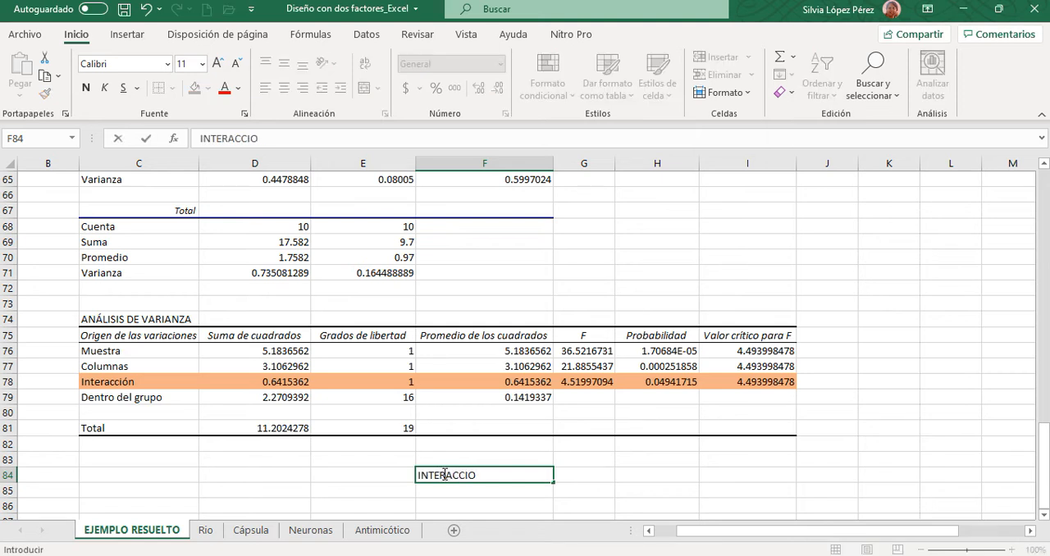
type("N")
key("Tab")
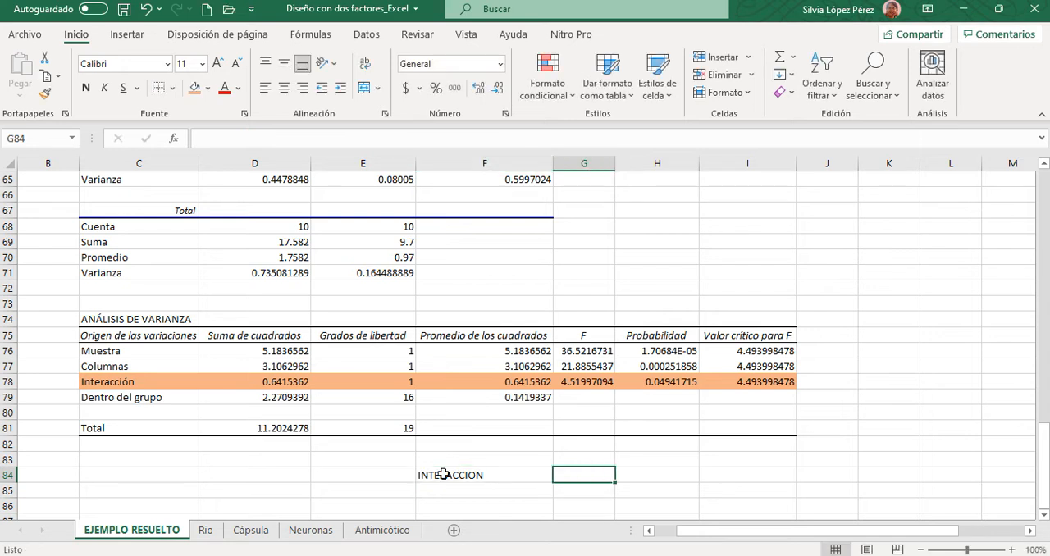
key("Up")
type("F CALC")
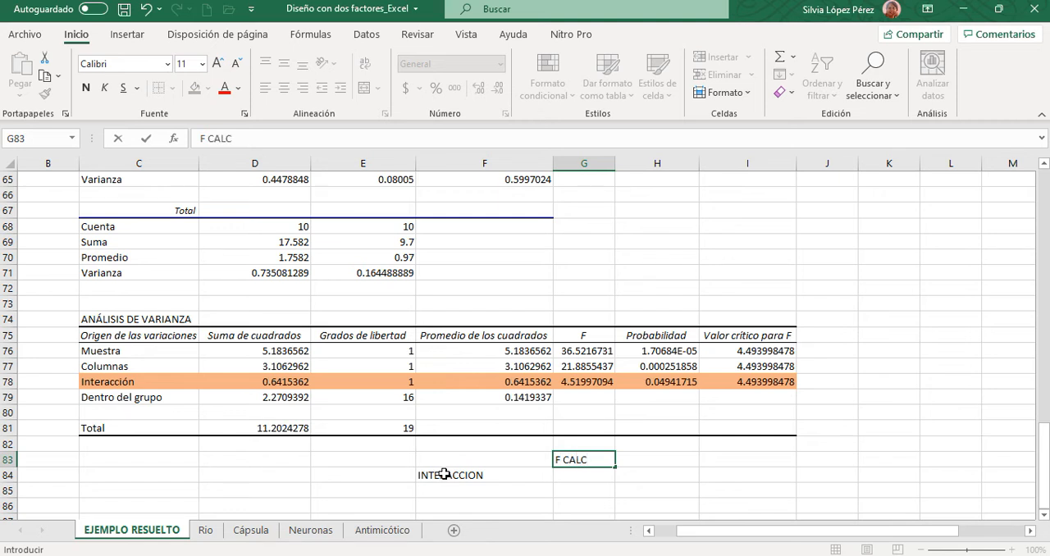
key("Return")
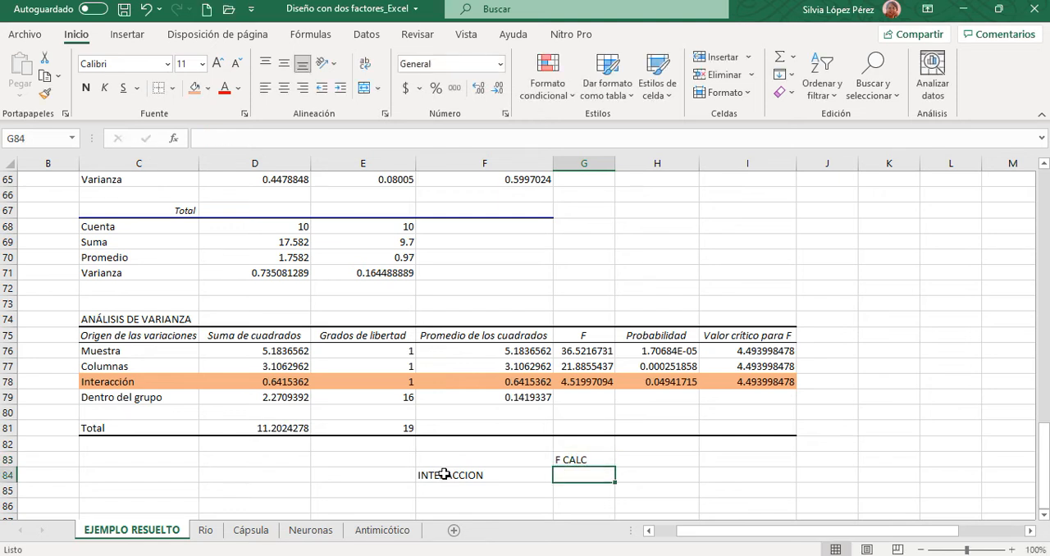
type("4.51")
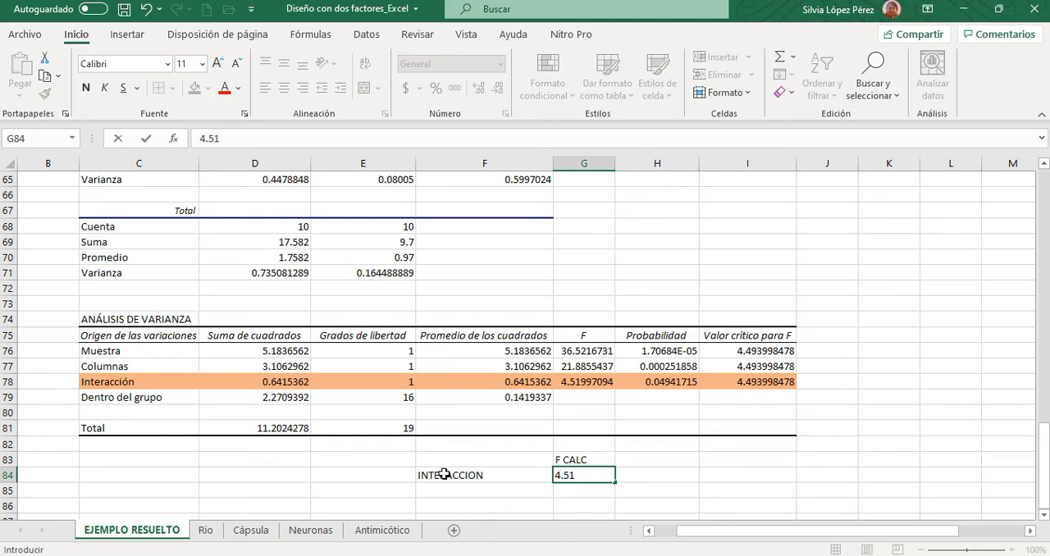
left_click(636, 457)
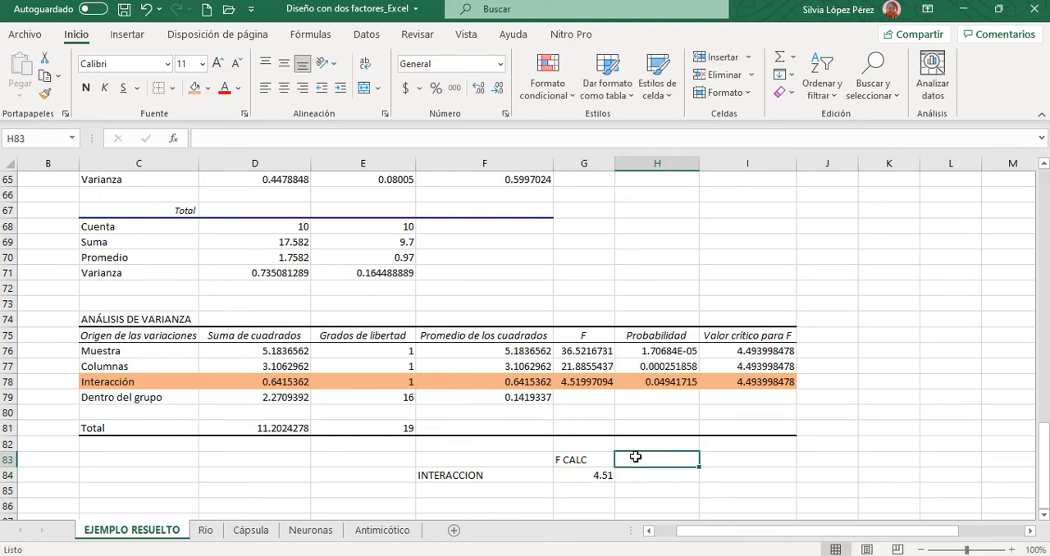
- Add the heading F TABLAS in H83 and the interaction's critical value 4.49 in H84
type("F TABLAS")
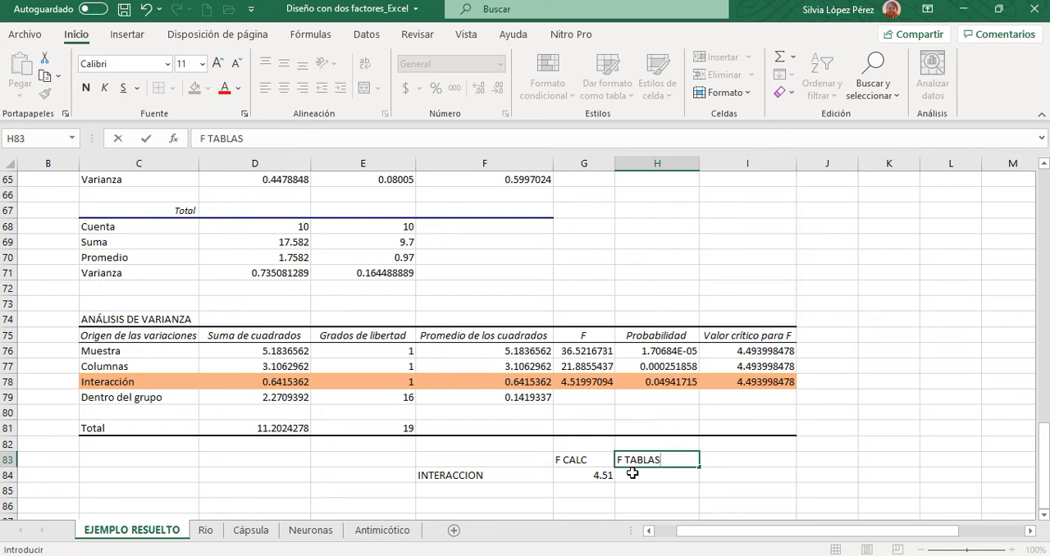
left_click(633, 473)
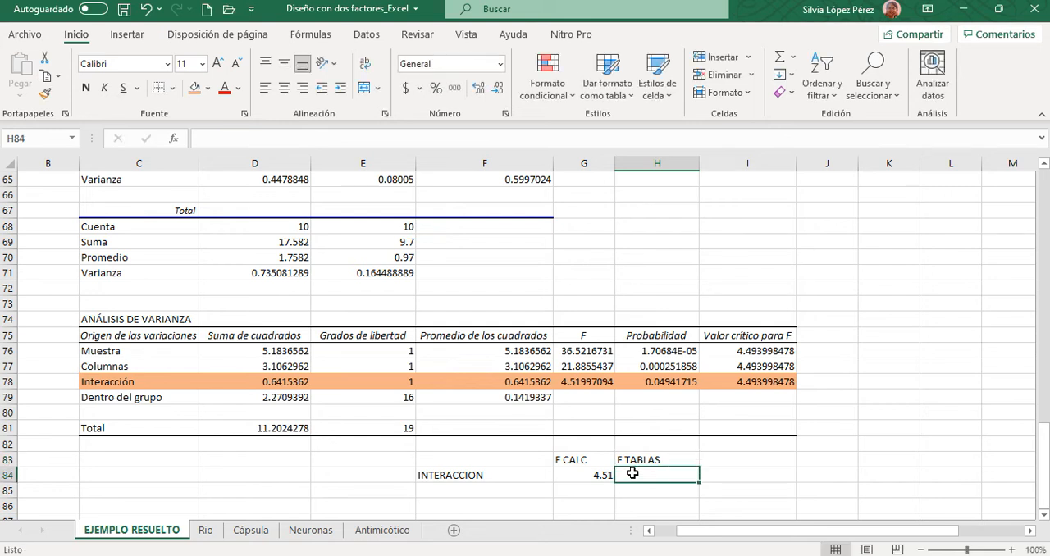
type("4.49")
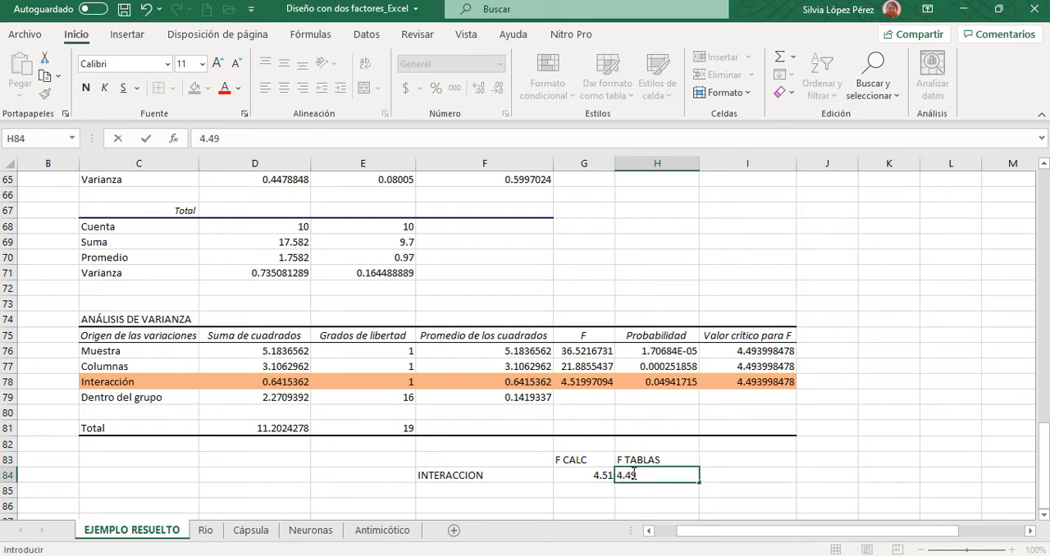
- Center the F CALC and F TABLAS headings with their values, and make the two headings bold
left_click_drag(577, 458, 653, 461)
left_click(283, 87)
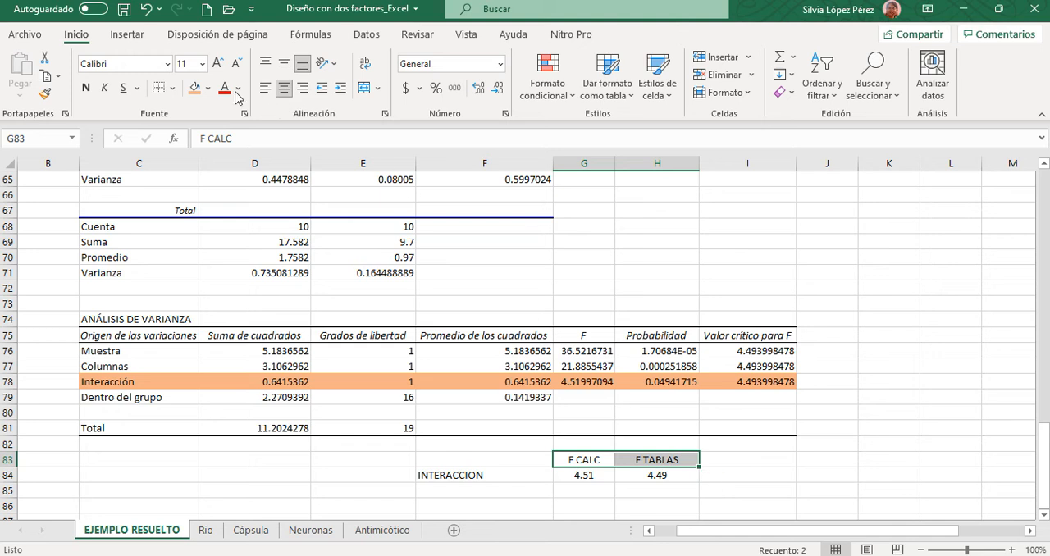
left_click(85, 88)
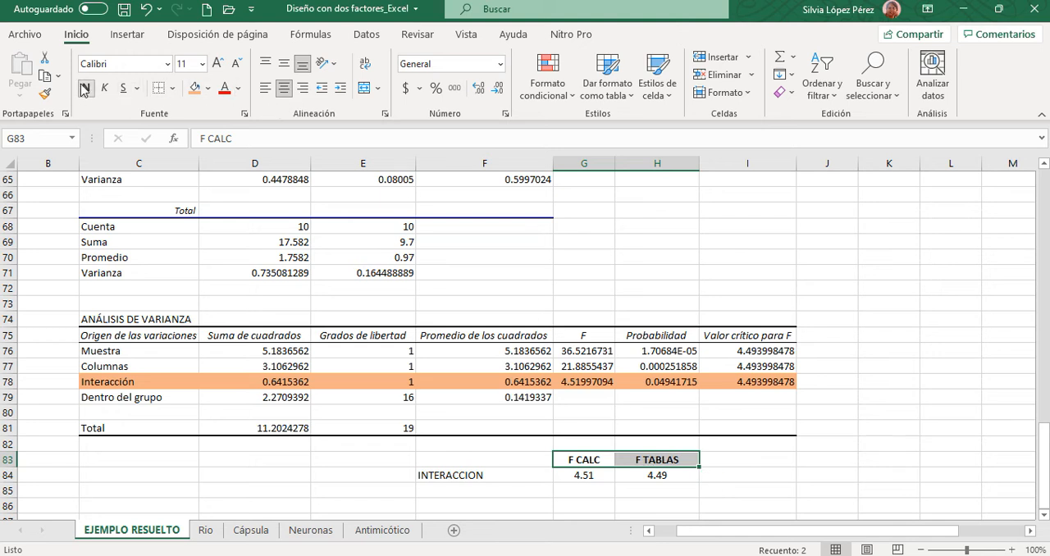
- Enter the heading Ho in I83, centered and bold
left_click(743, 460)
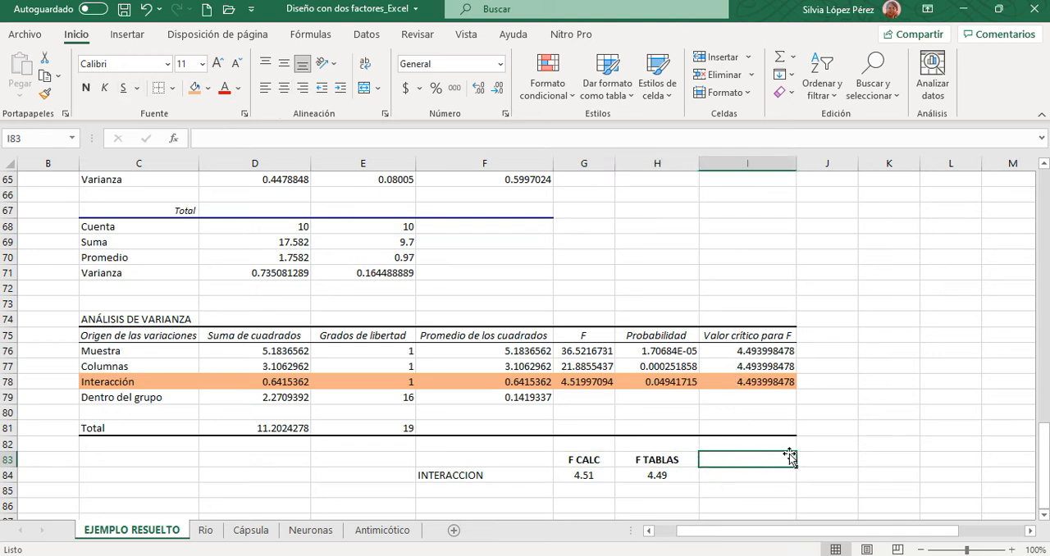
type("h")
key("BackSpace")
type("H")
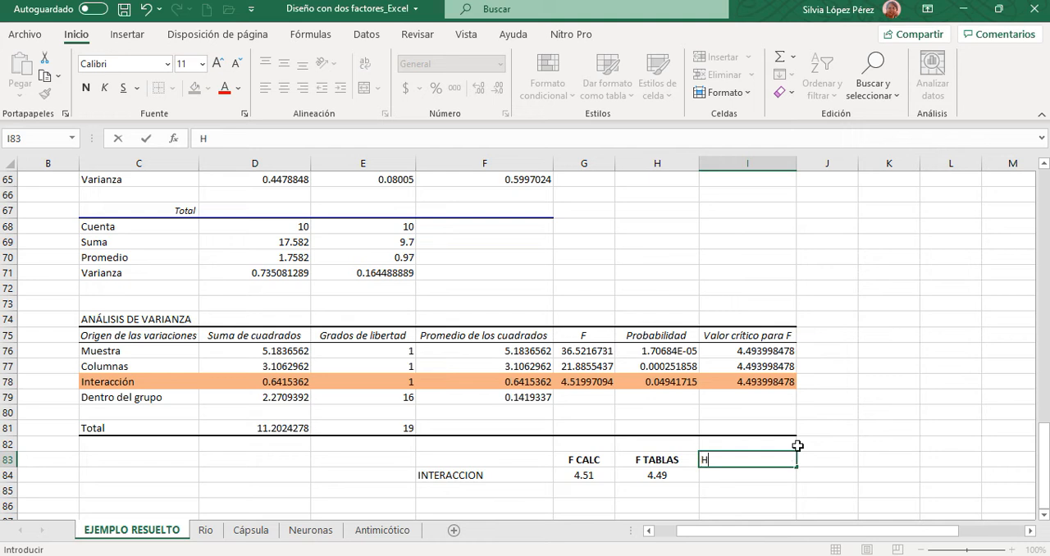
type("o")
left_click(761, 476)
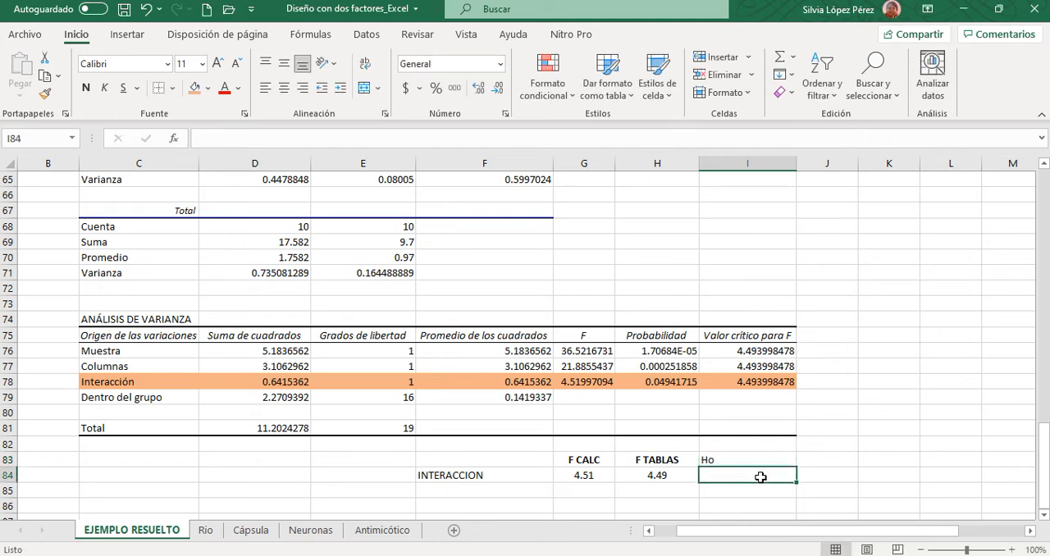
left_click(738, 461)
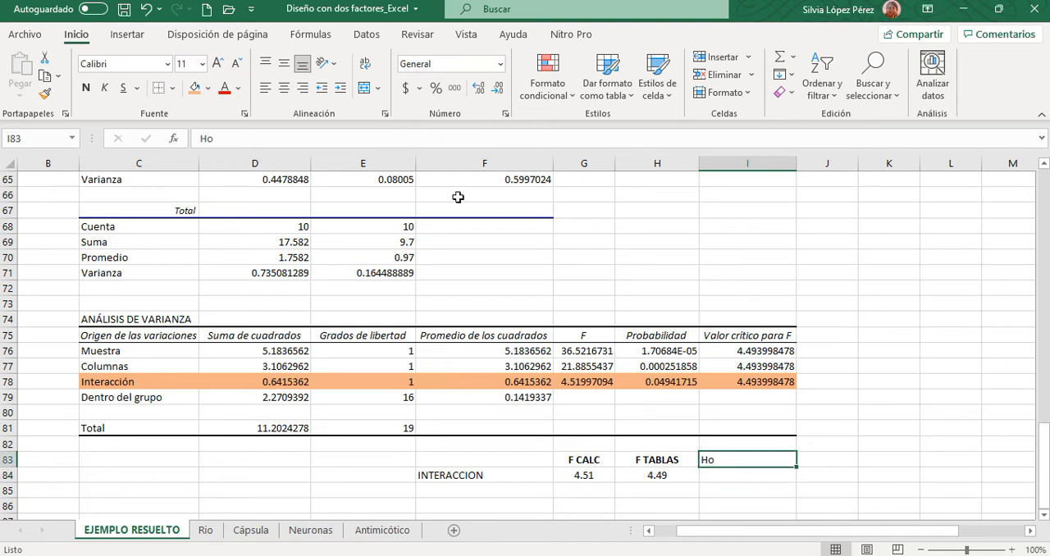
left_click(284, 89)
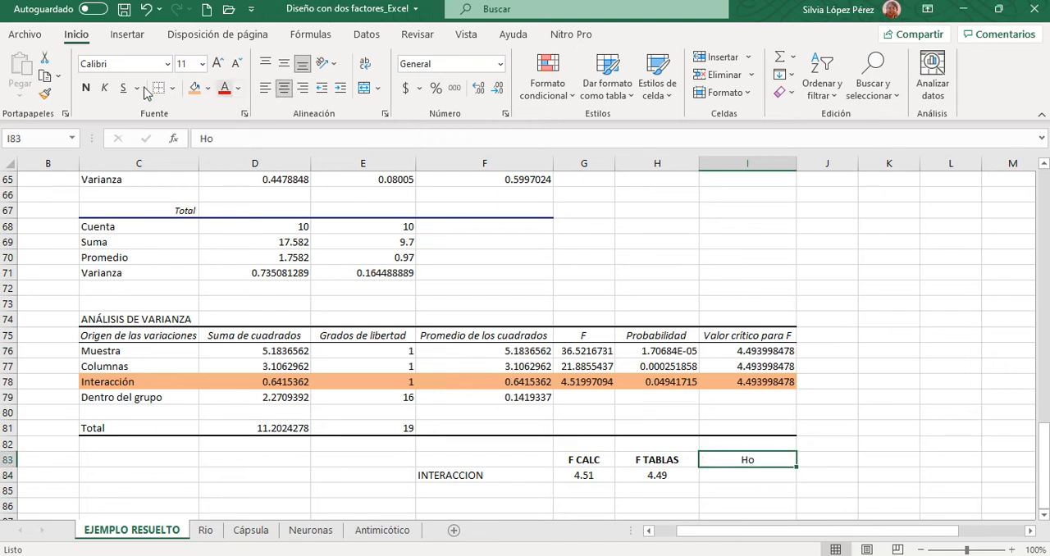
left_click(85, 87)
- Record the interaction's null hypothesis decision as SE RECHAZA in I84
left_click(732, 476)
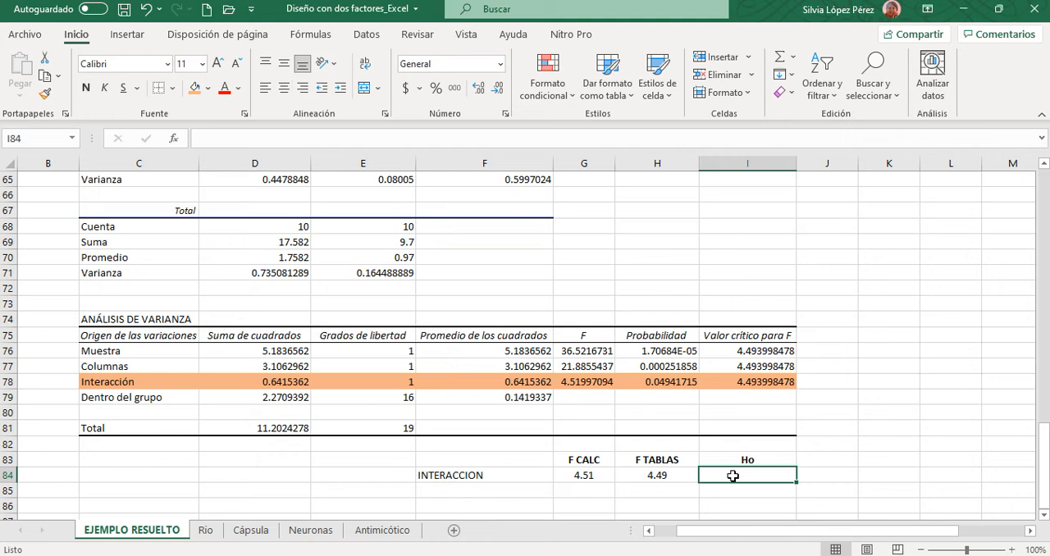
type("RECHAZAR")
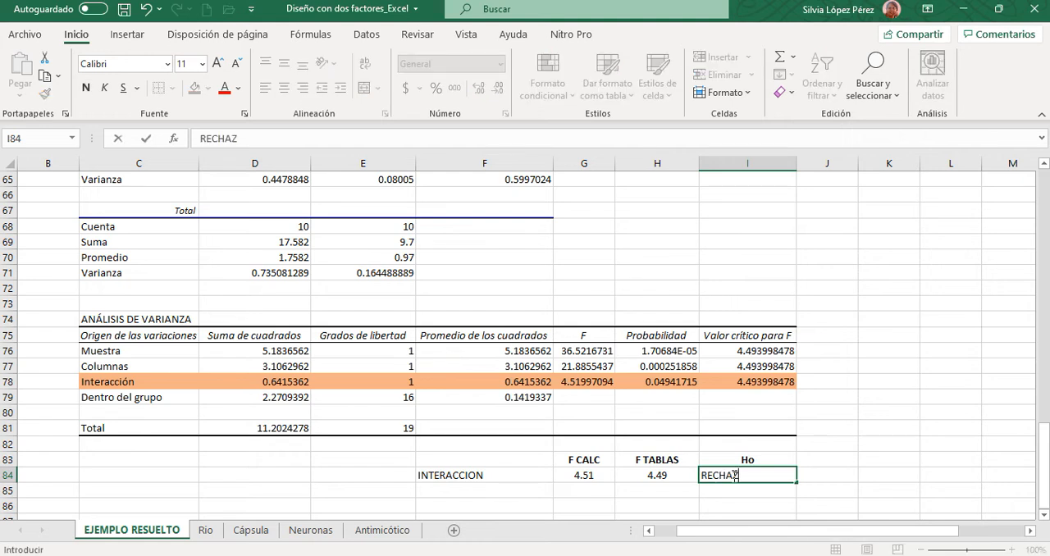
key("BackSpace")
key("BackSpace")
key("BackSpace")
key("BackSpace")
key("BackSpace")
key("BackSpace")
key("BackSpace")
key("BackSpace")
type("SE RE")
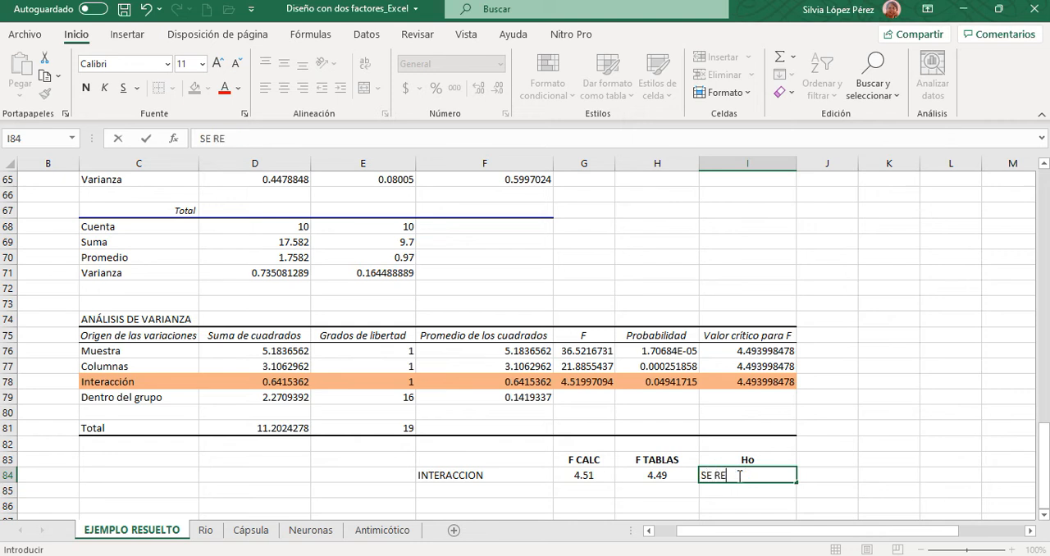
type("CHAZA")
- Add the heading CONCLUSION in J83 and widen column J to fit it
left_click(818, 453)
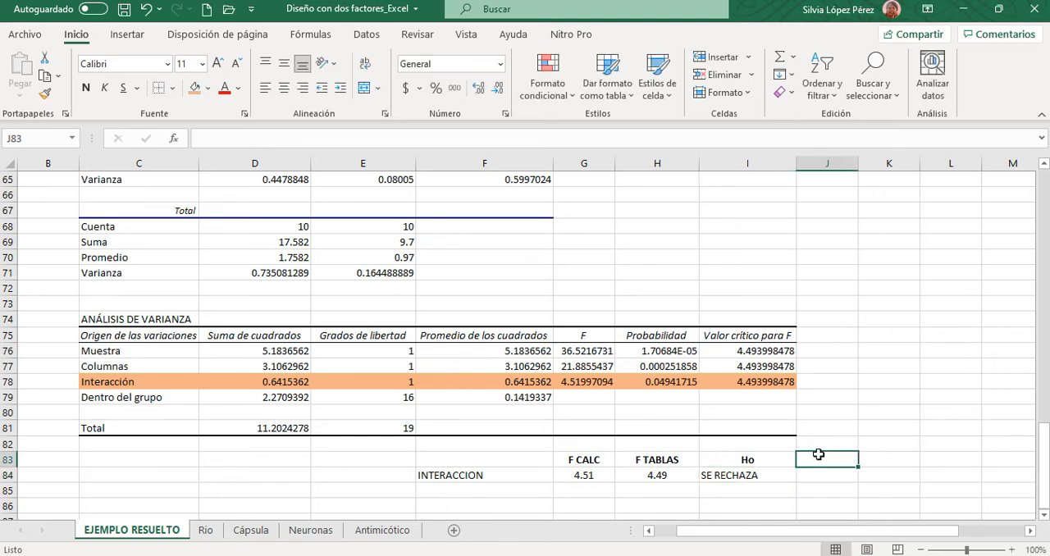
type("CONCLUSION")
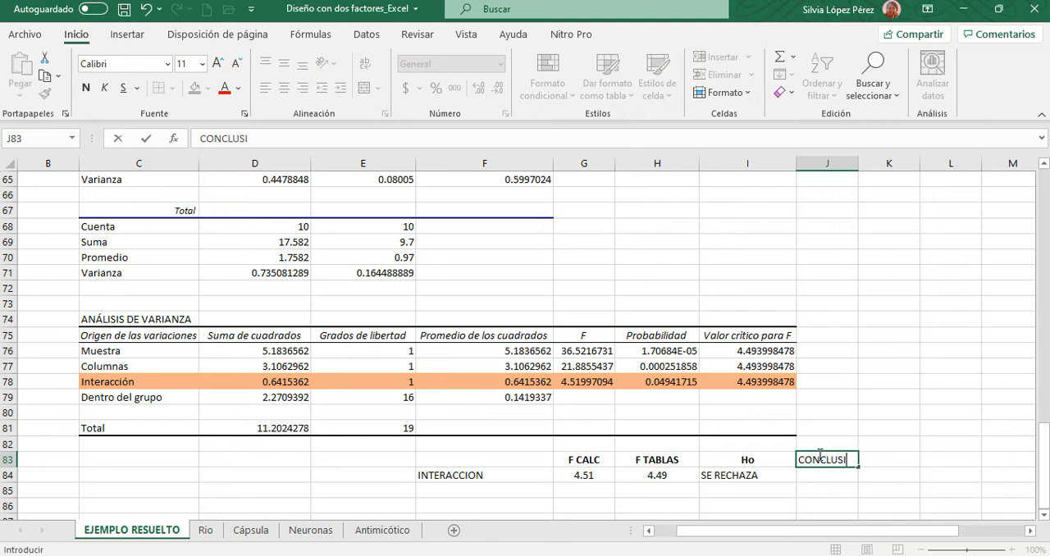
left_click(824, 477)
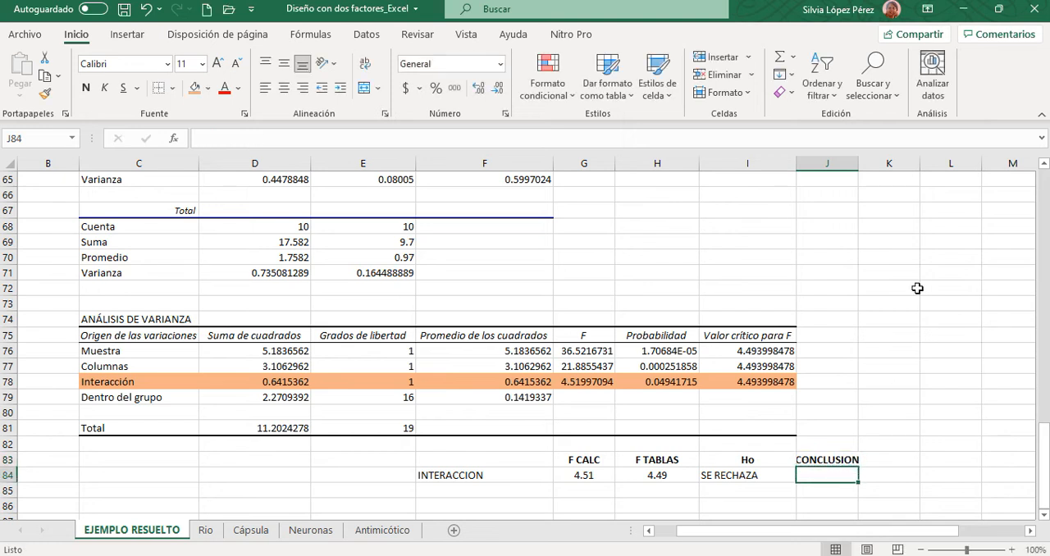
left_click_drag(857, 162, 876, 162)
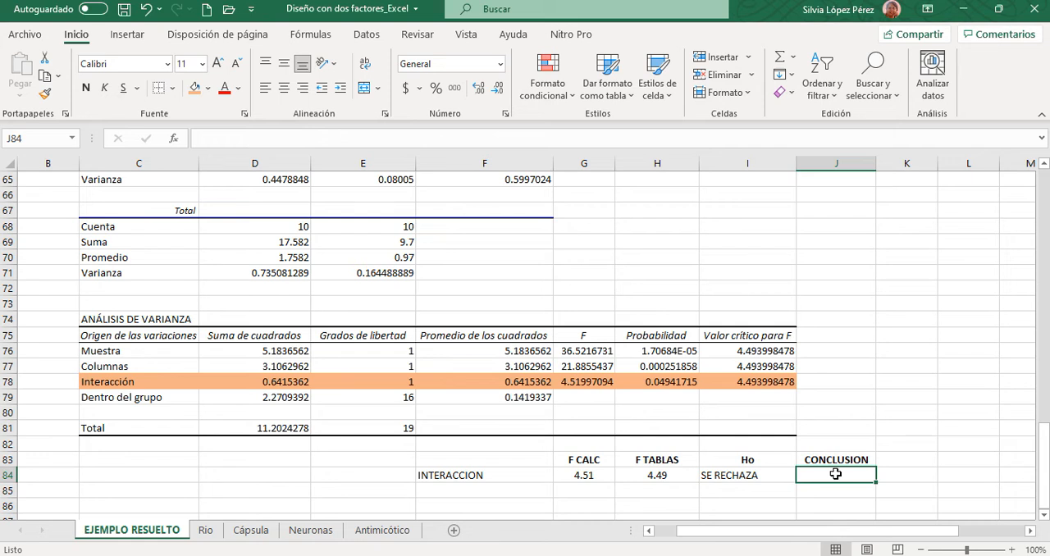
- Enter the interaction's conclusion SI EXISTE INTERACCION in J84 and widen column J to fit the text
type("SI EXISTE")
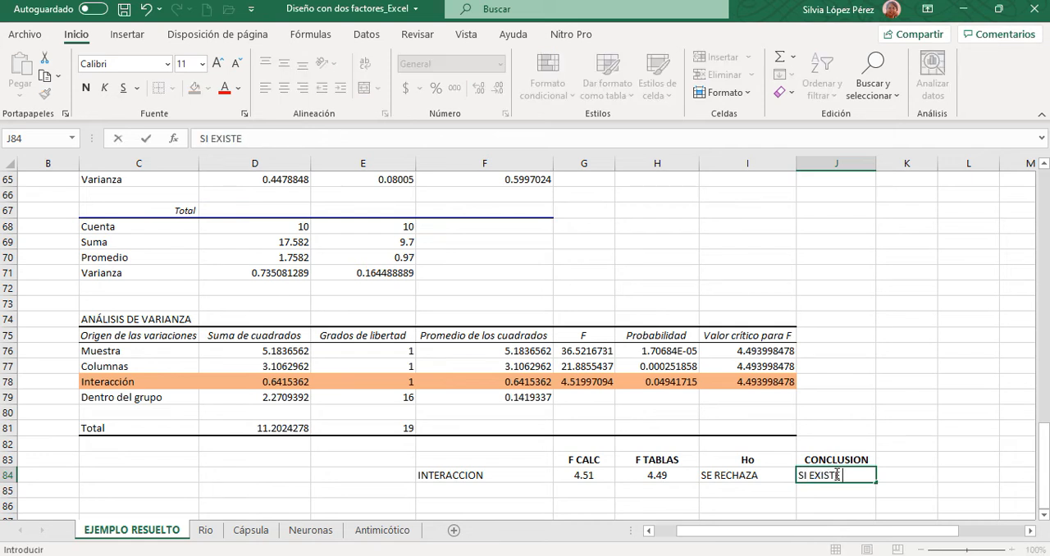
type(" INTERACCIO")
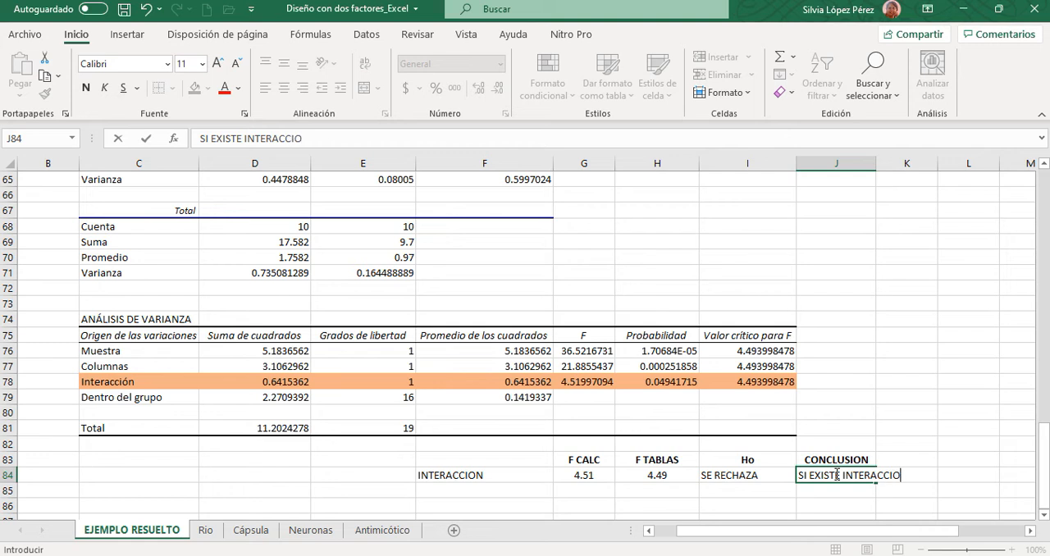
type("N")
left_click(918, 401)
left_click_drag(875, 164, 918, 175)
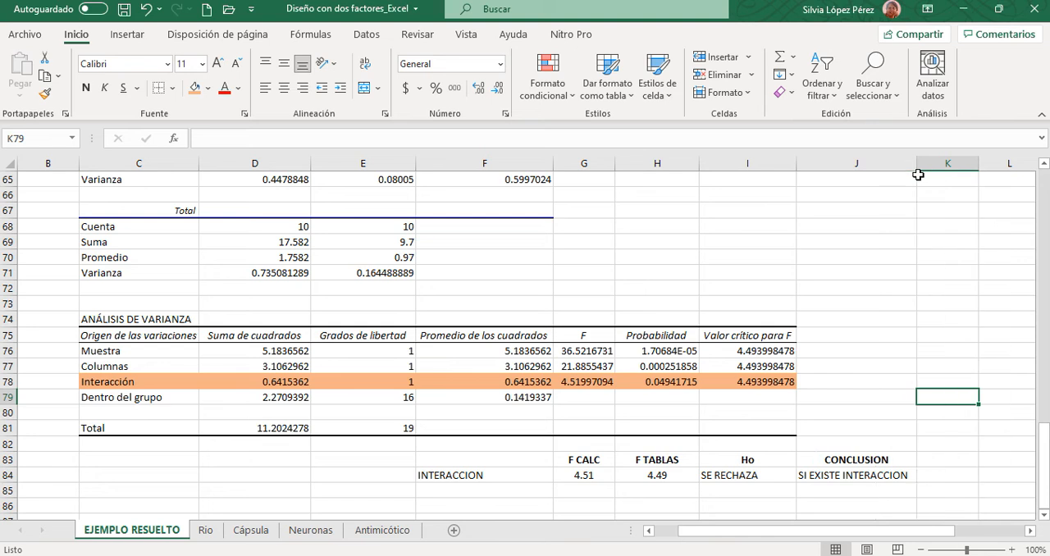
- Compare the interaction's F CALC value with its F TABLAS value in the decision table
left_click(577, 476)
left_click(661, 476)
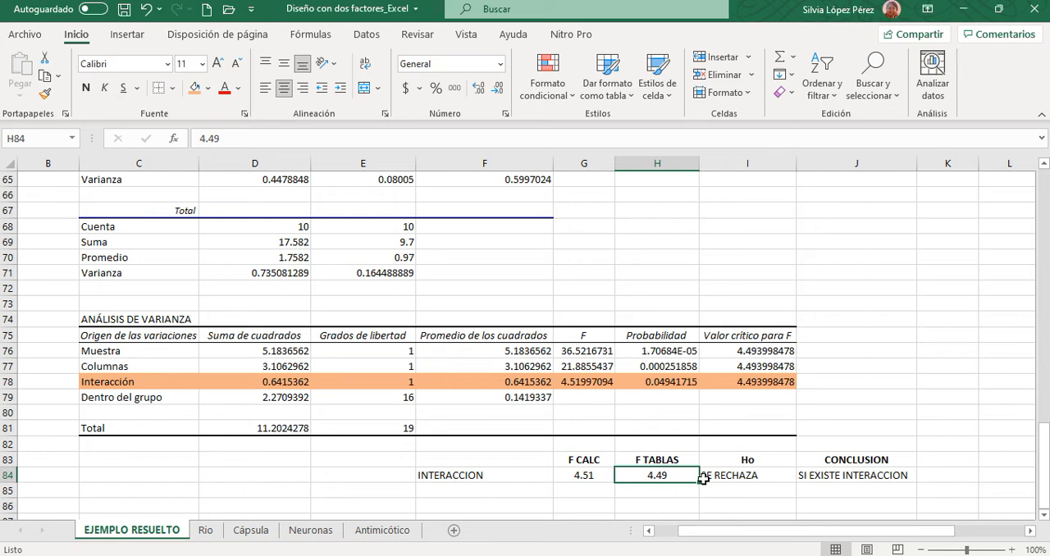
left_click(659, 497)
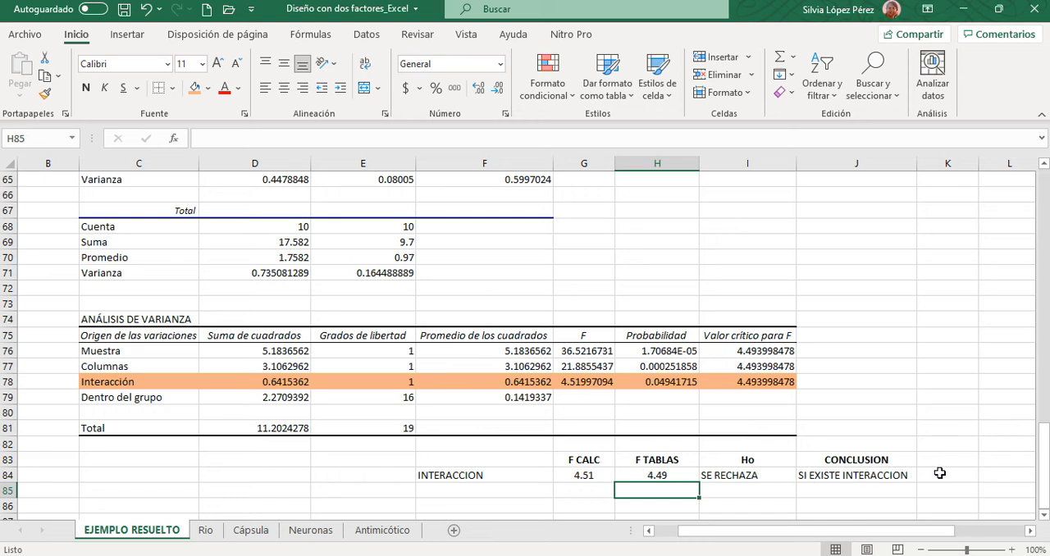
- Right-align the INTERACCION label in F84 and add a right-aligned FACTOR A label below it in F85
left_click(435, 474)
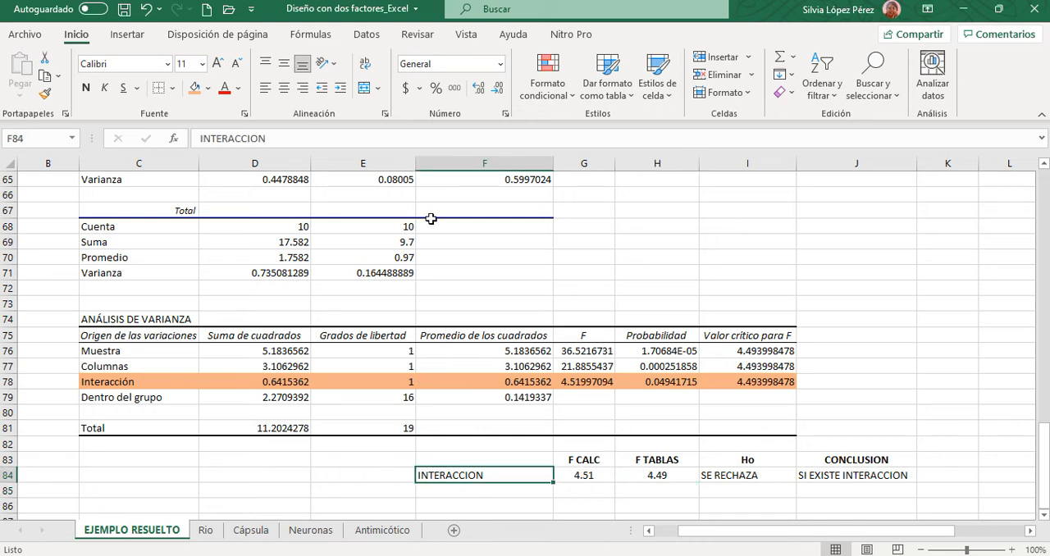
left_click(303, 88)
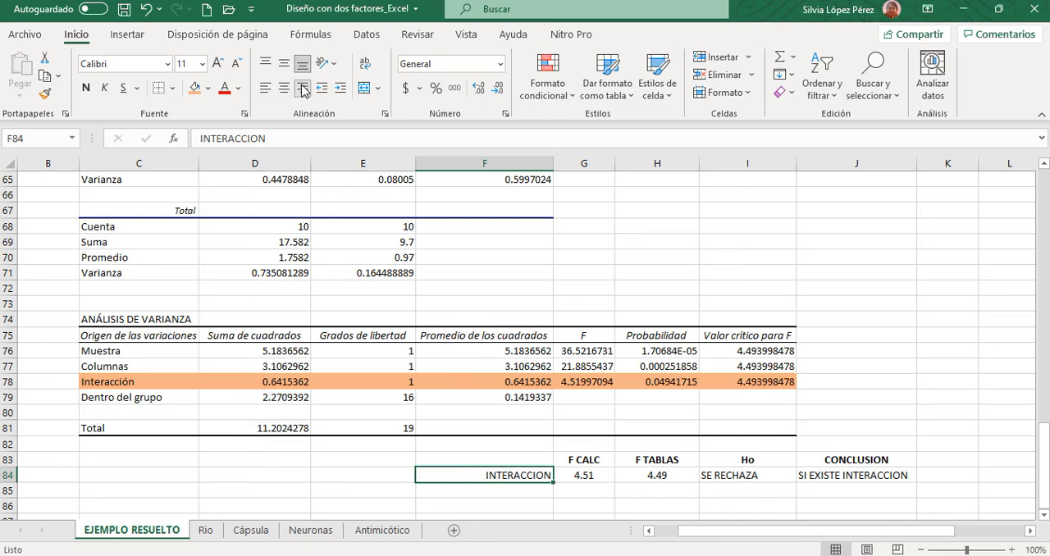
left_click(542, 492)
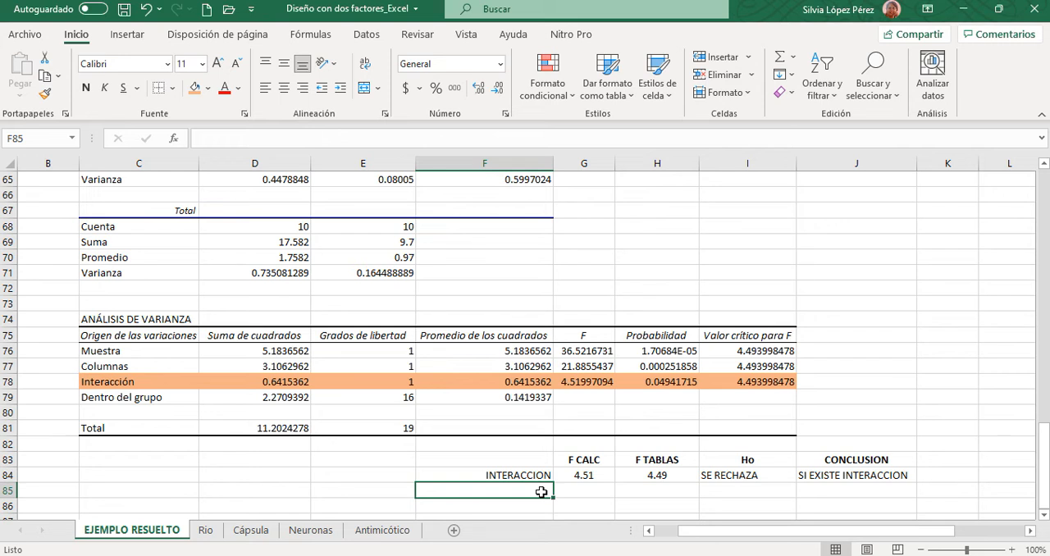
type("FACTOR")
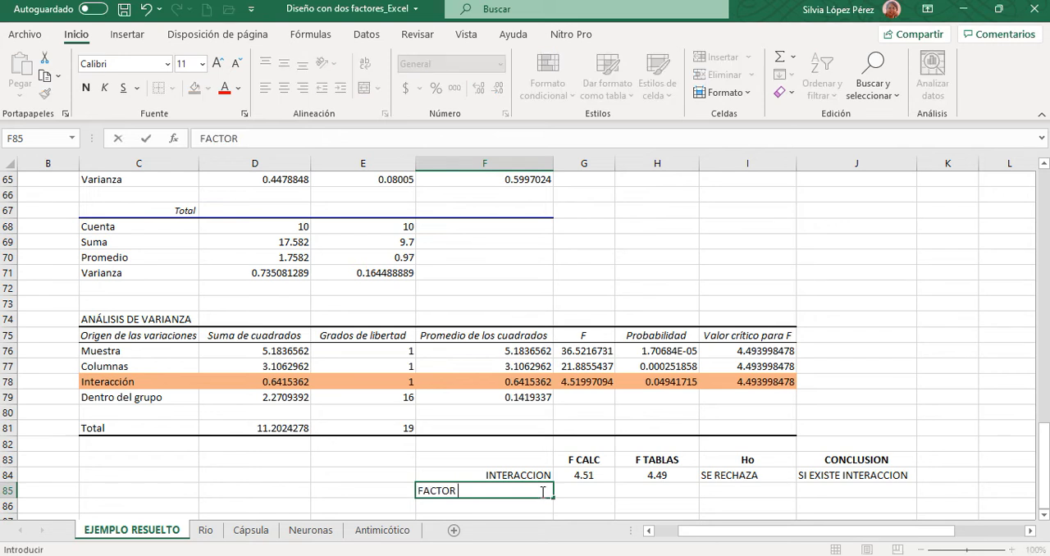
key("BackSpace")
key("BackSpace")
key("BackSpace")
key("BackSpace")
key("BackSpace")
key("BackSpace")
type("FACTOR A")
key("Tab")
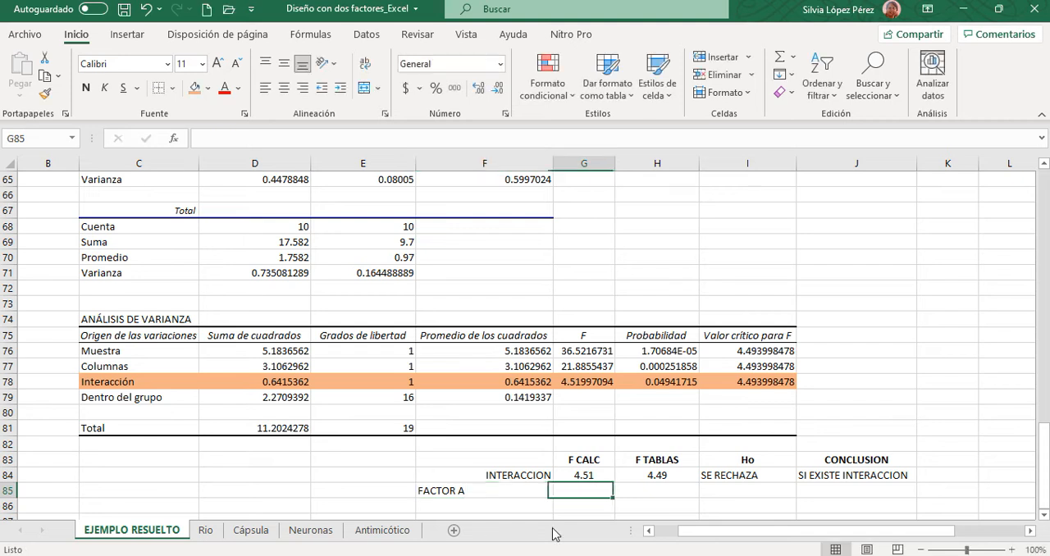
left_click(510, 494)
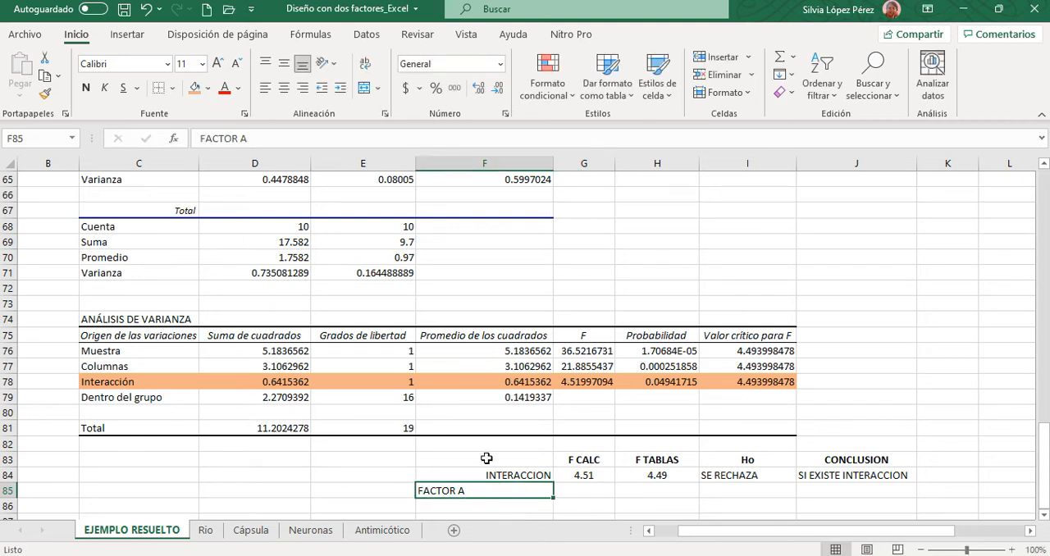
left_click(303, 88)
- Check the original data layout against the variance table to see which factor the Columnas row represents
left_click(581, 489)
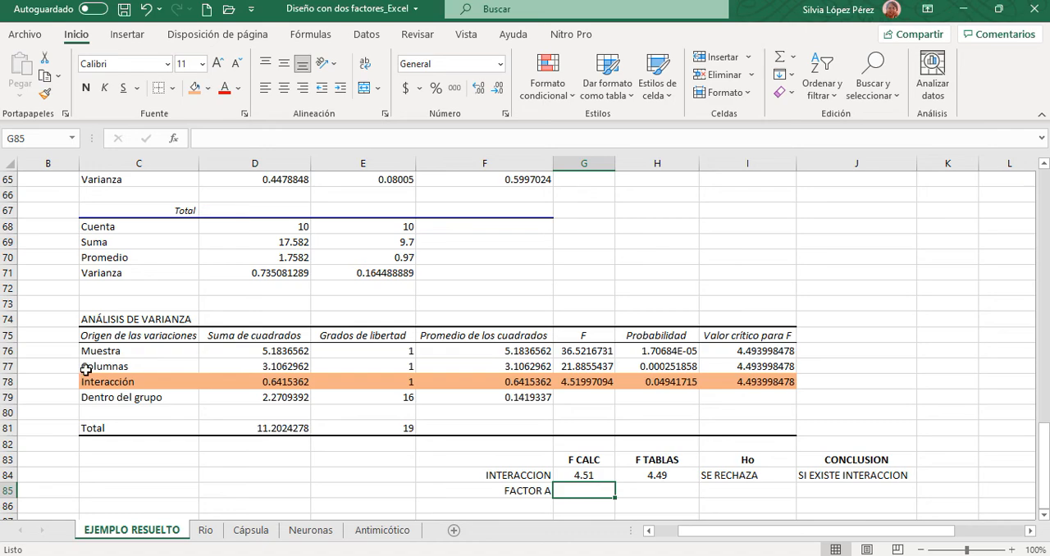
scroll(102, 371, "up", 5)
scroll(102, 371, "up", 10)
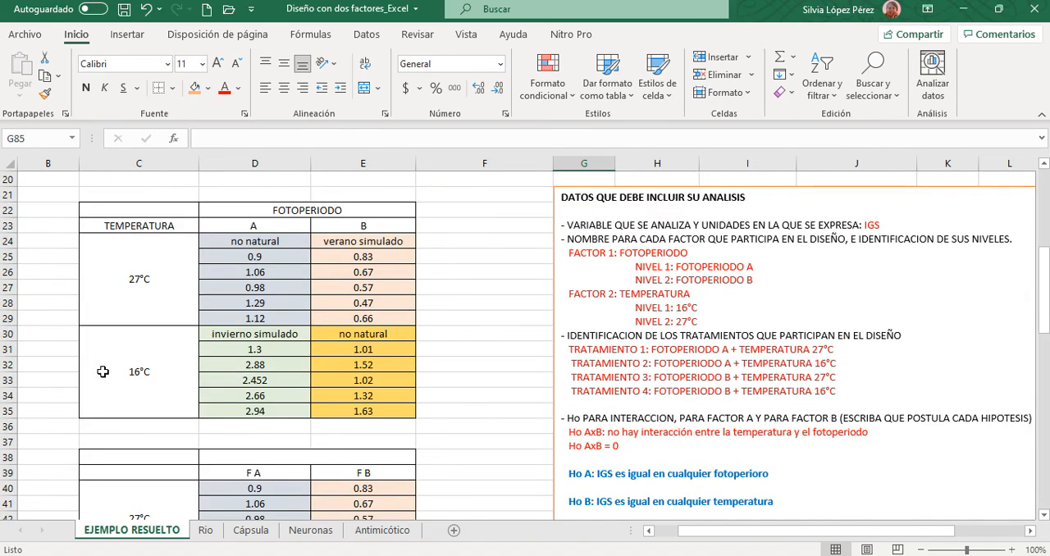
scroll(101, 371, "down", 6)
scroll(101, 371, "down", 12)
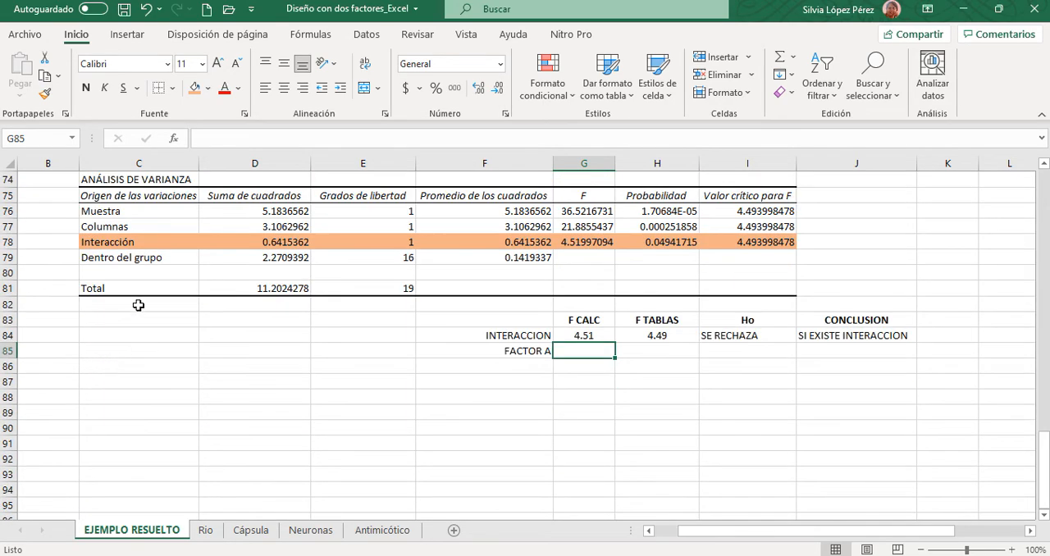
scroll(138, 308, "up", 2)
left_click(11, 319)
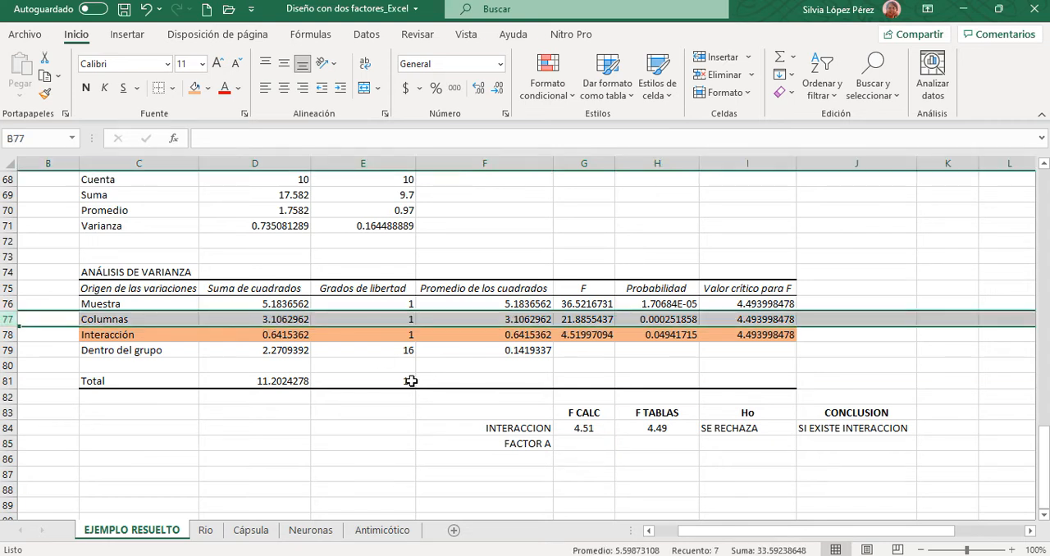
left_click(591, 442)
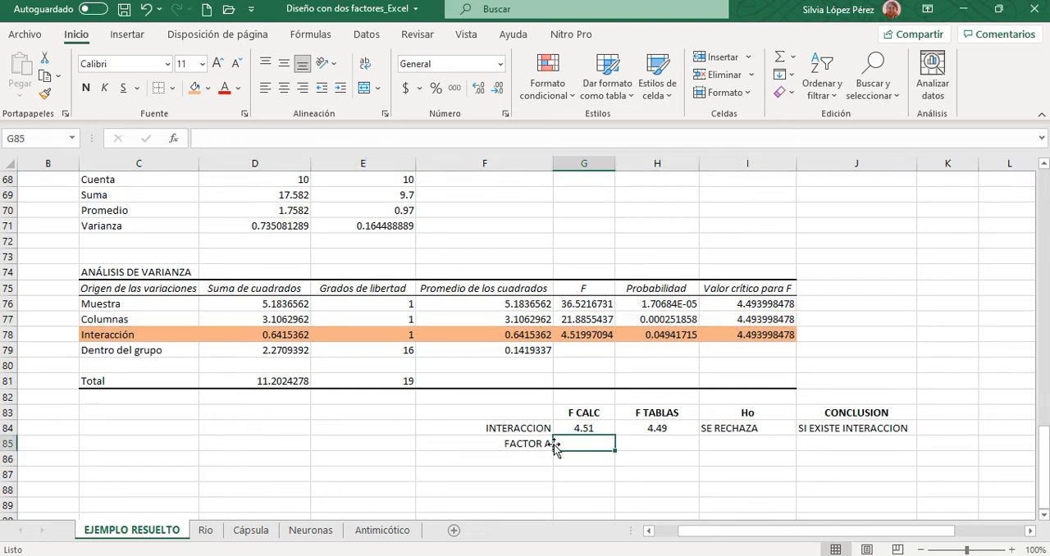
- Extend the label in F85 to read FACTOR A (FOTOPERIODO)
double_click(550, 445)
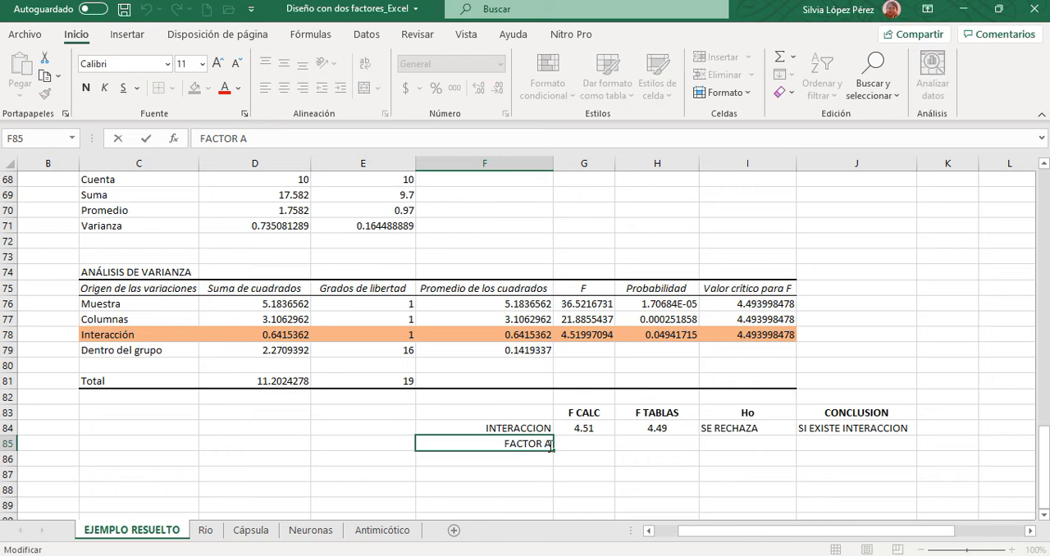
type("(F")
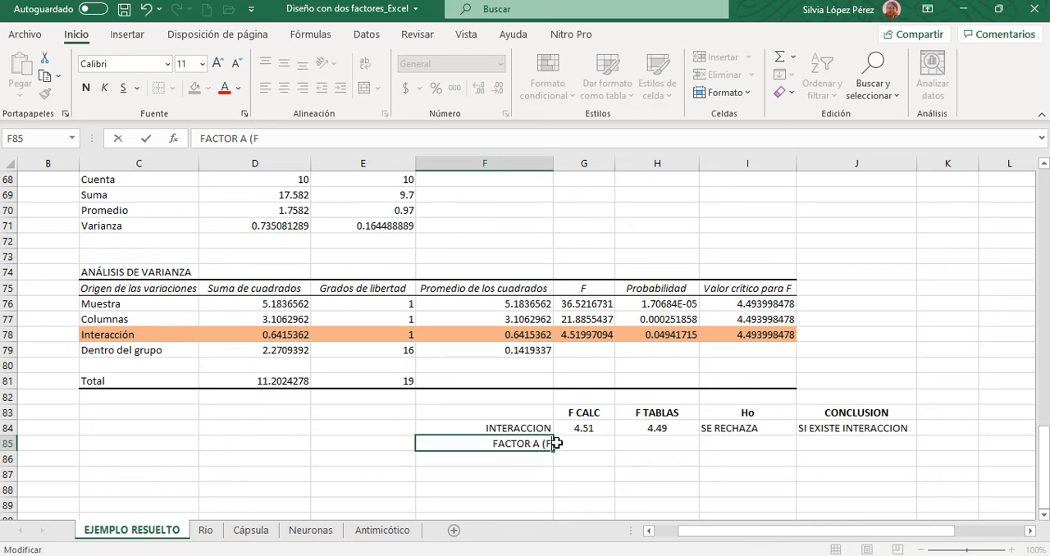
type("OTOPERIODO")
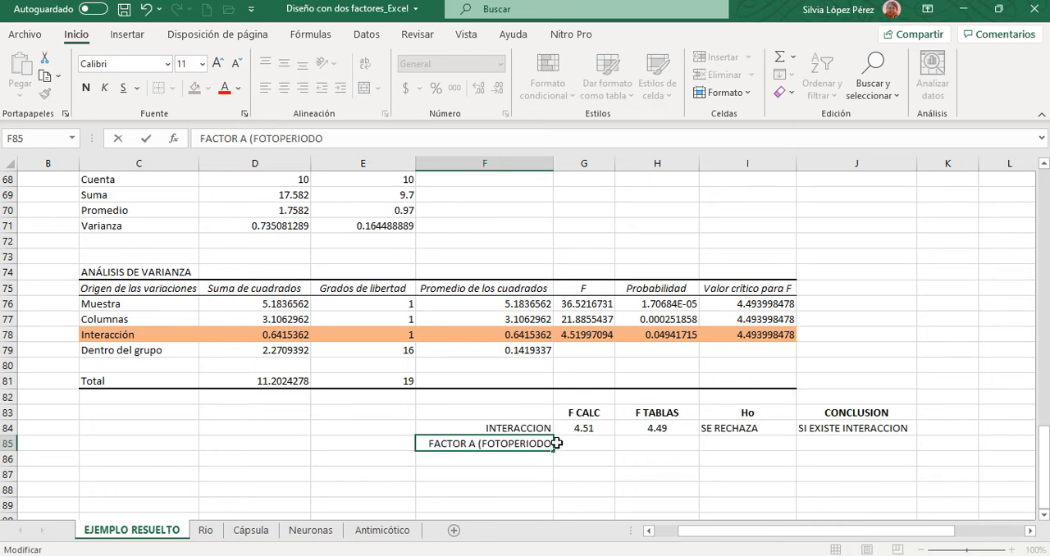
type(")")
left_click(557, 443)
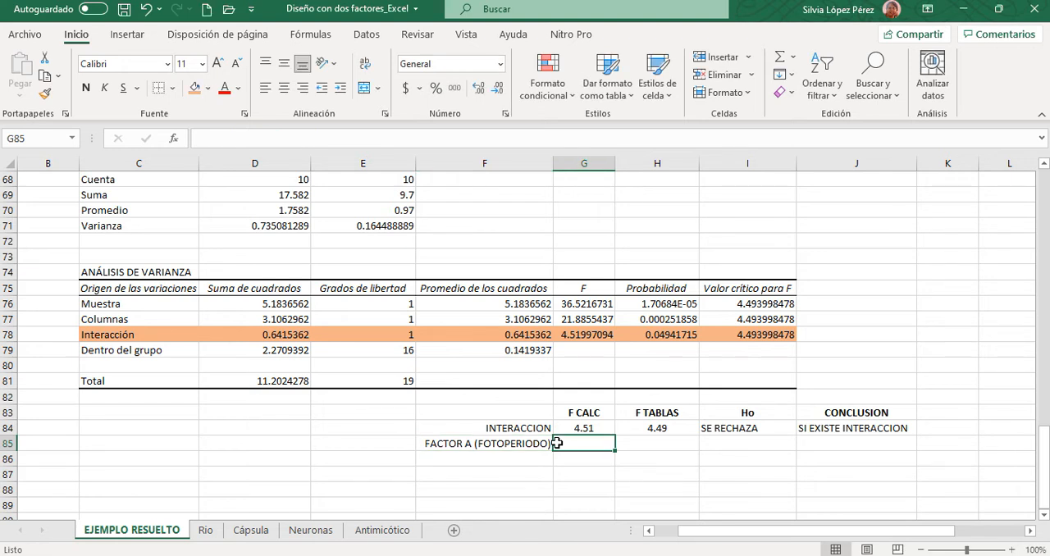
- Enter Factor A's F CALC 21.88 in G85 and F TABLAS 4.49 in H85, and centre both values
type("21.88")
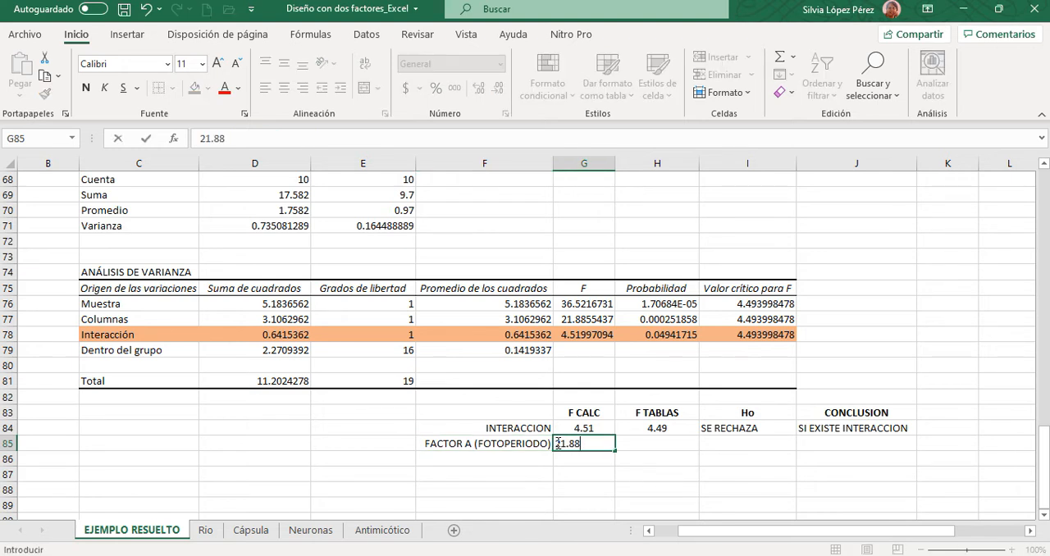
key("Tab")
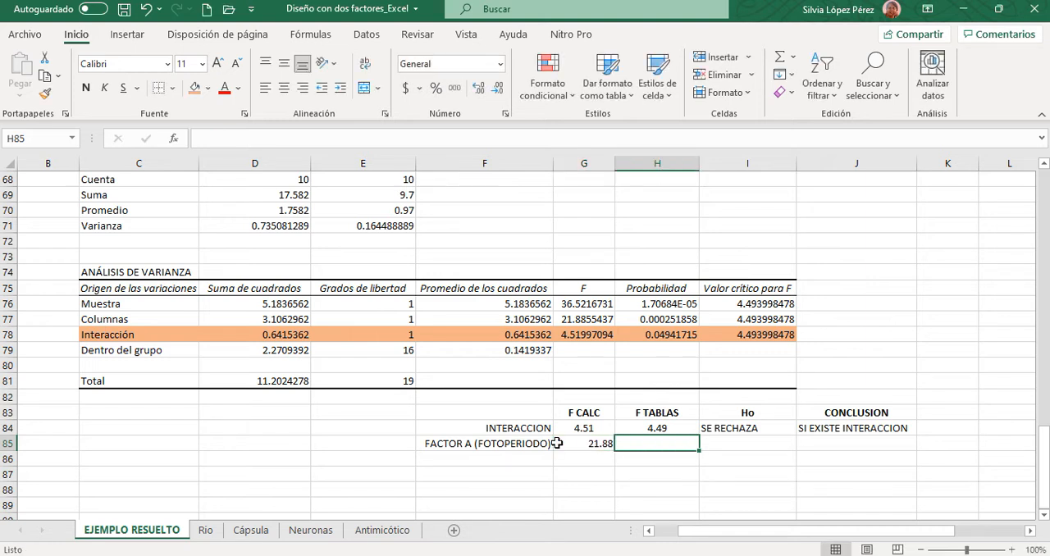
type("4.49")
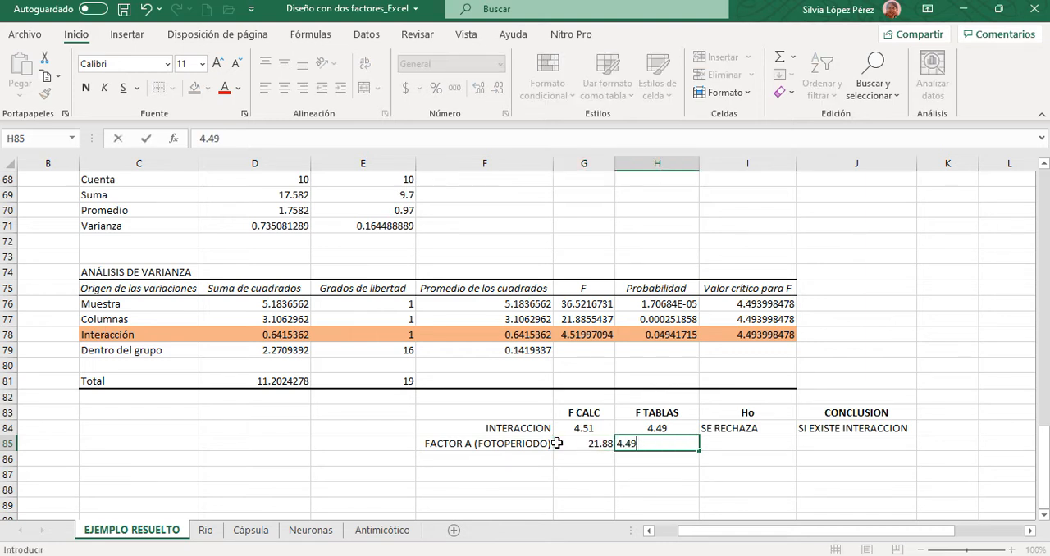
key("Tab")
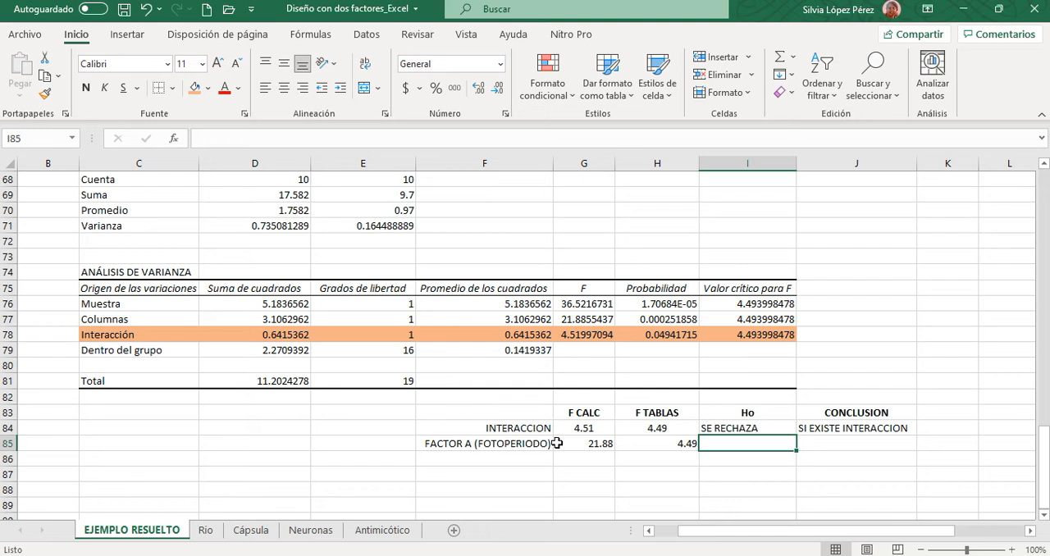
left_click_drag(587, 443, 644, 443)
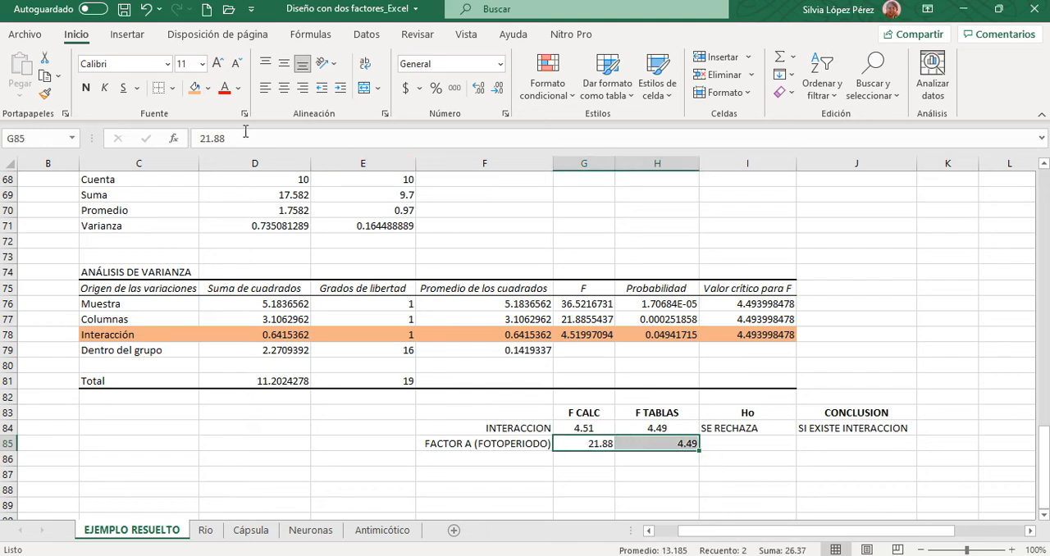
left_click(283, 88)
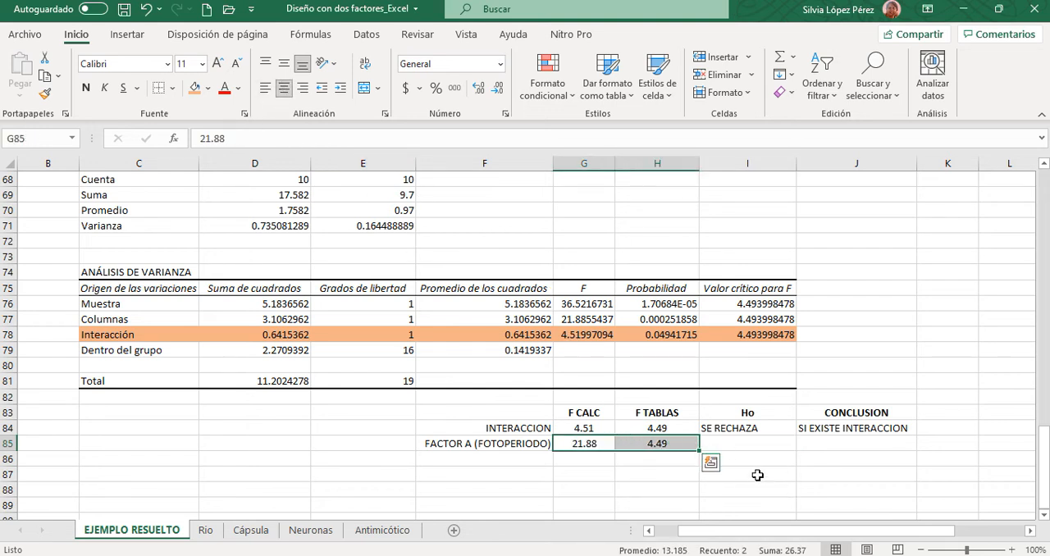
- Enter the Ho decision SE RECHAZA for Factor A in I85
left_click(733, 446)
type("SE REC")
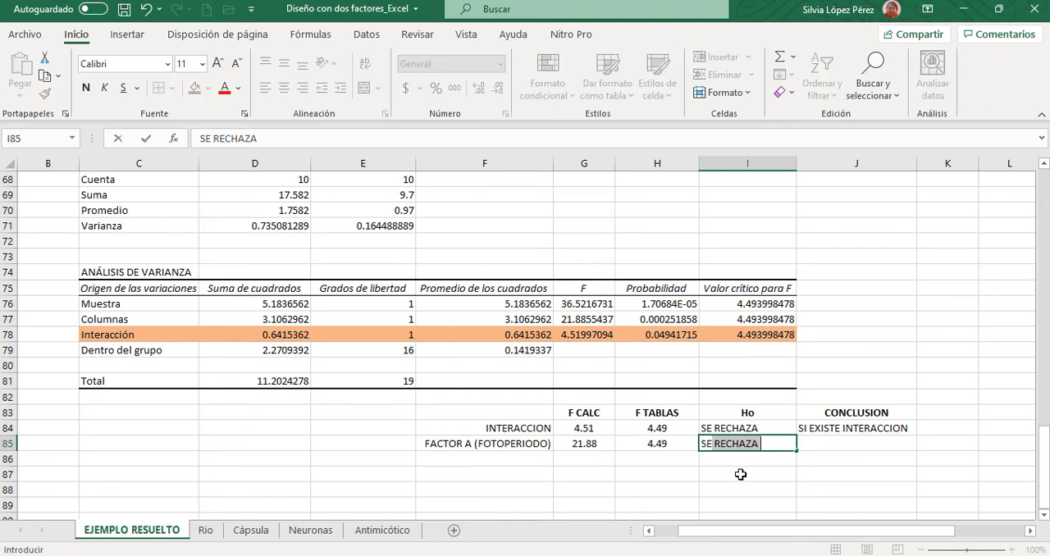
type("HAZA")
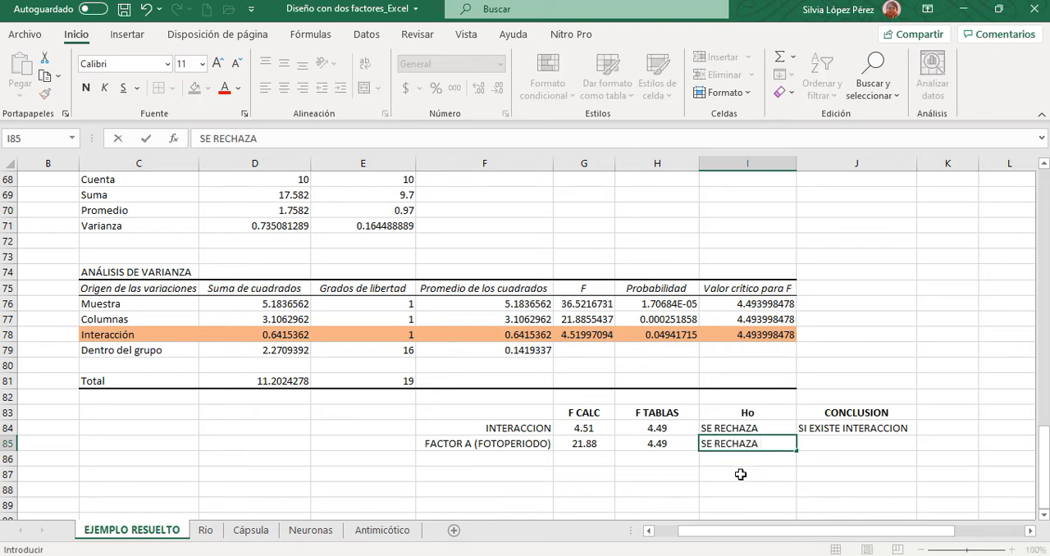
- Enter Factor A's conclusion "IGS es diferente en cada fotoperiodo analizado" in J85 and widen column J to fit the text
left_click(858, 441)
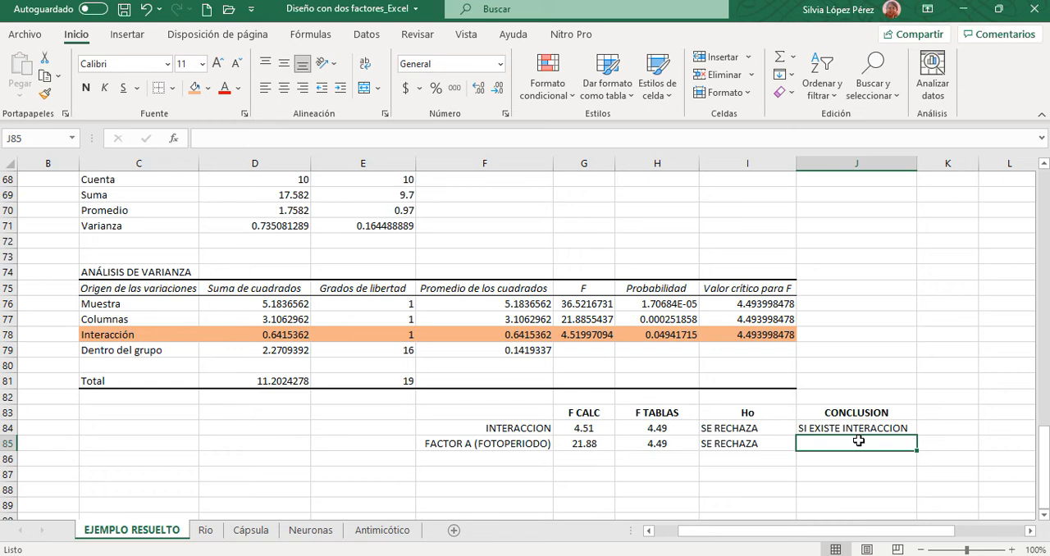
type("s")
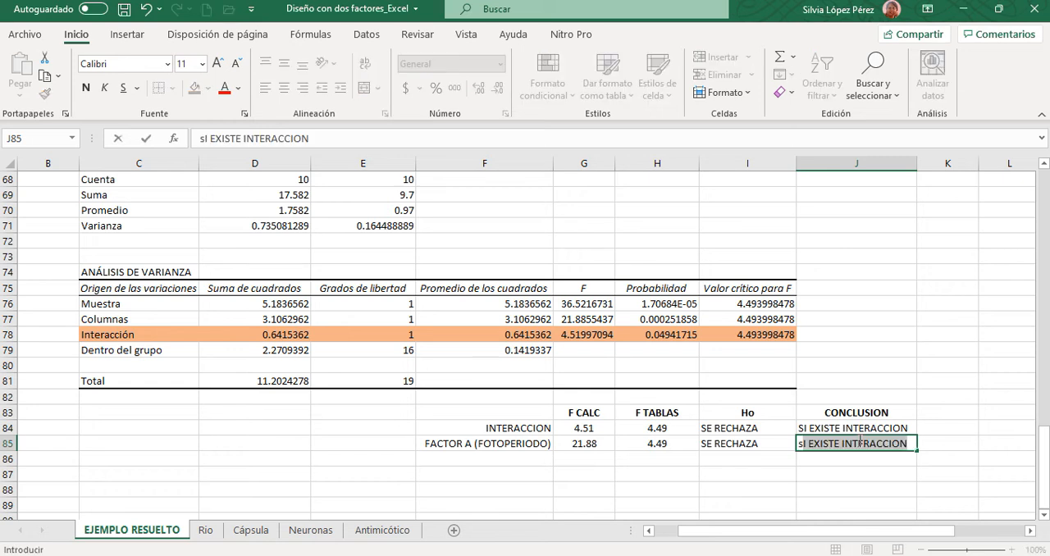
key("BackSpace")
type("igs")
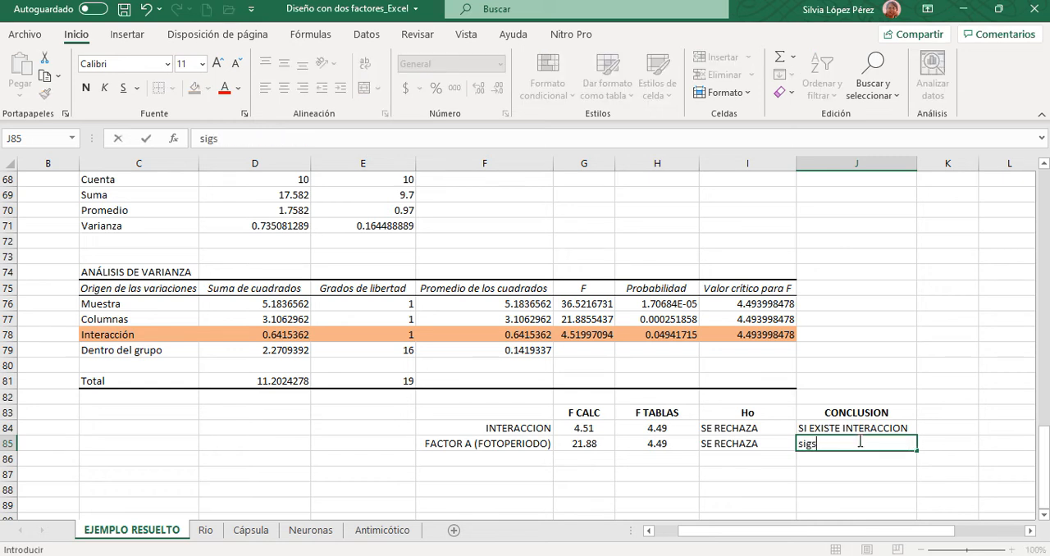
key("BackSpace")
key("BackSpace")
key("BackSpace")
key("BackSpace")
type("igs")
key("BackSpace")
key("BackSpace")
key("BackSpace")
type("IGS es difer")
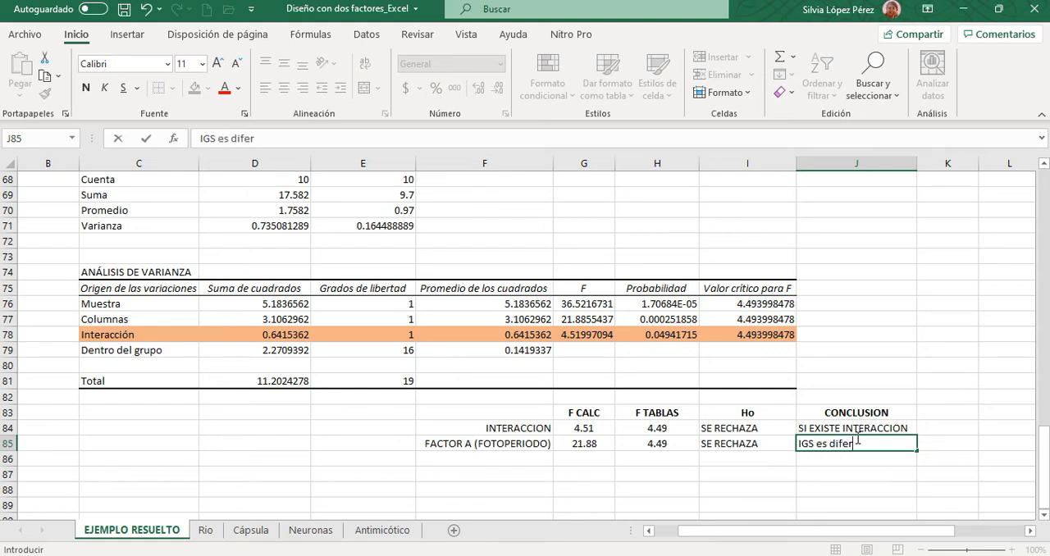
type("ente en las")
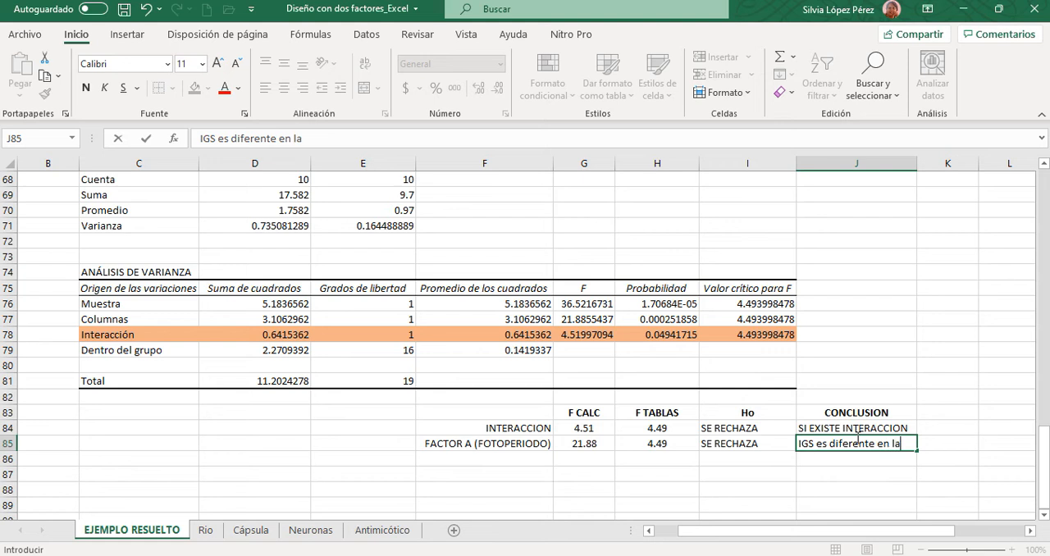
key("BackSpace")
key("BackSpace")
type("o")
key("BackSpace")
key("BackSpace")
type("cada fotoperiodo")
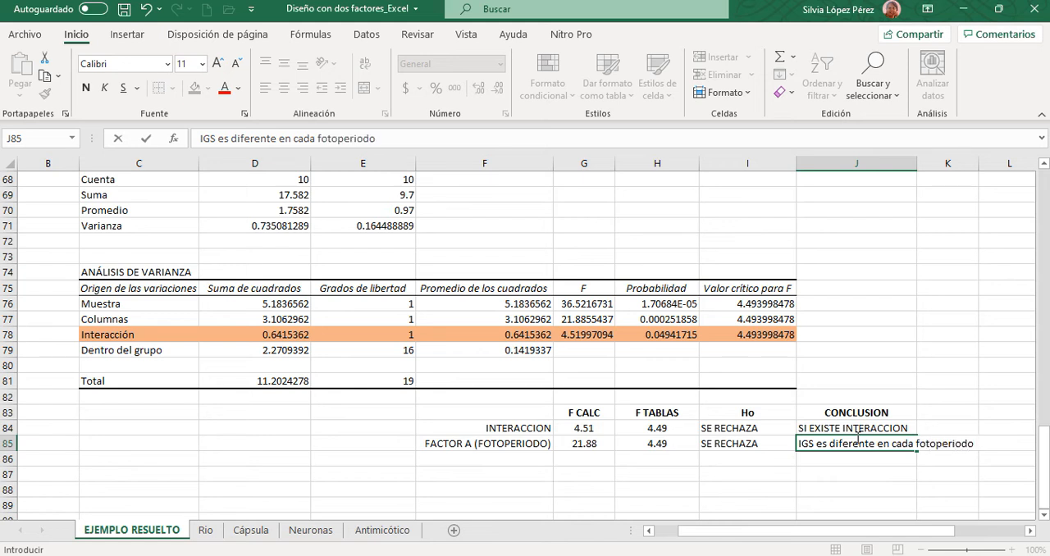
type(" analizado")
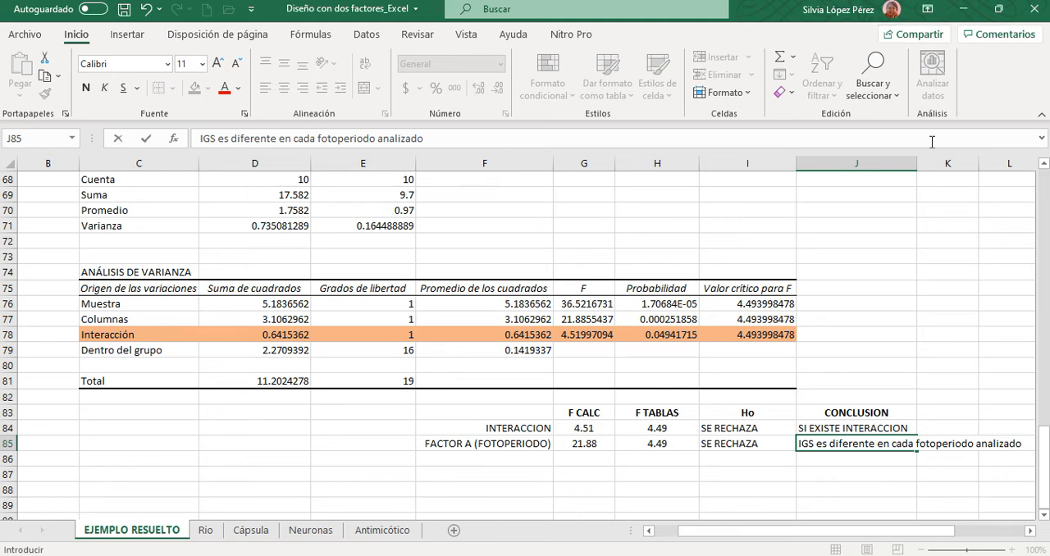
left_click(911, 165)
double_click(917, 164)
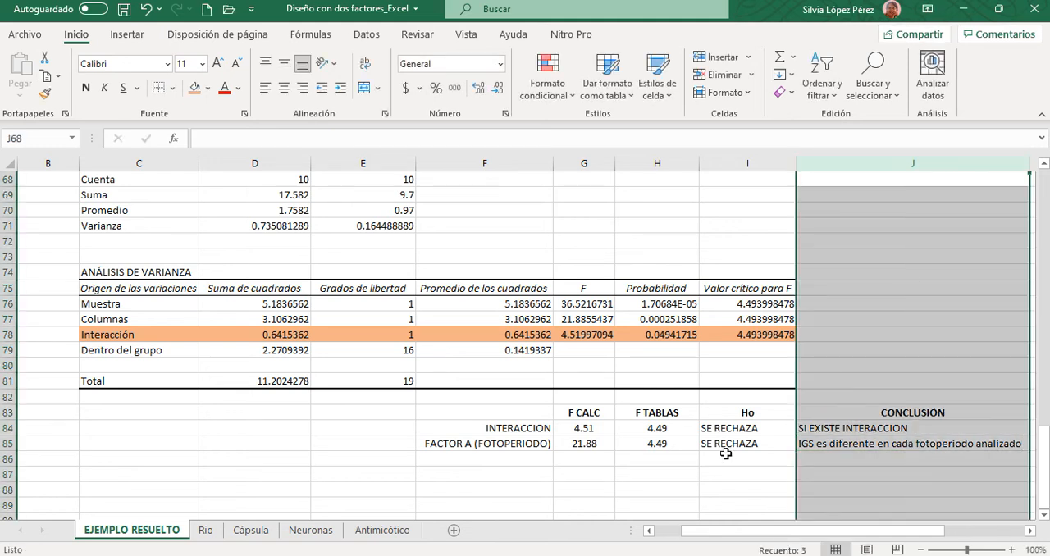
- Add the row label FACTOR B (TEMPERATURA) in F86, below the Factor A label
left_click(473, 462)
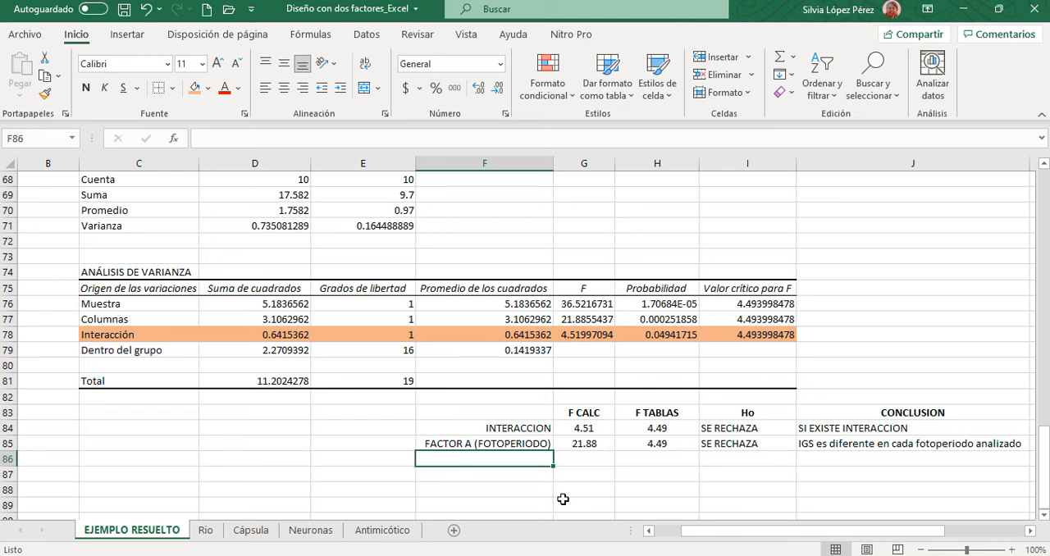
type("FACTOR ")
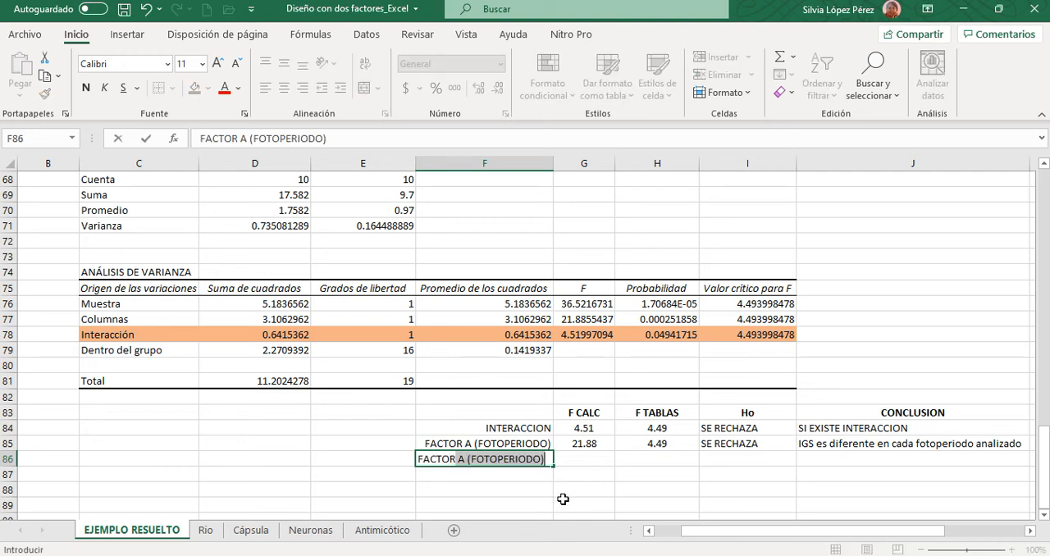
type("B ")
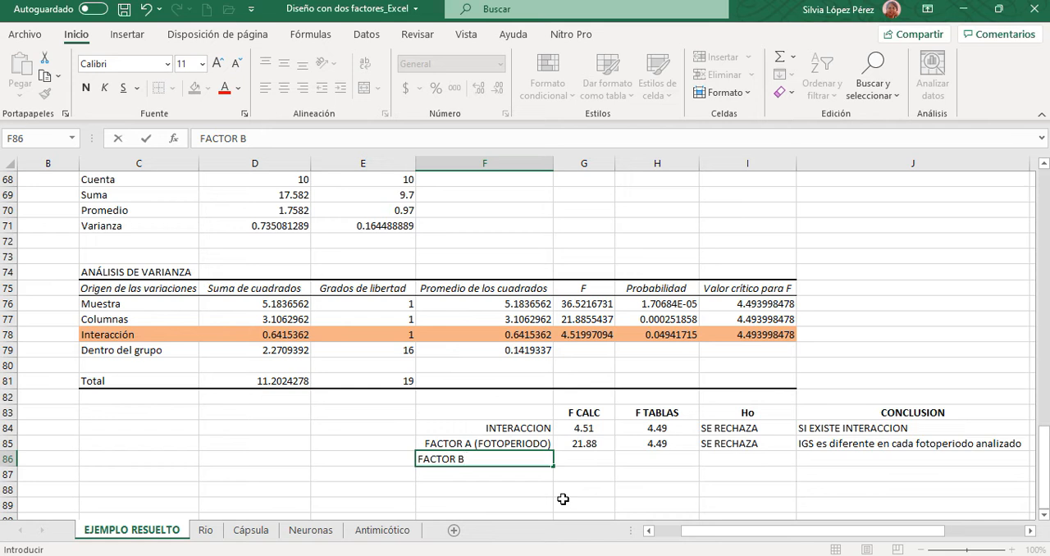
type("(TEMPERATURA)")
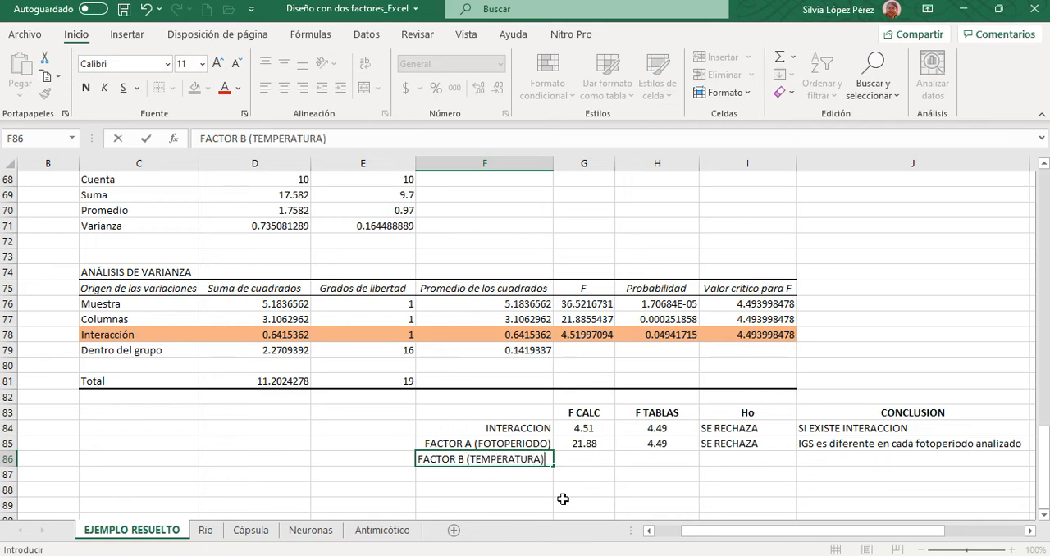
key("Tab")
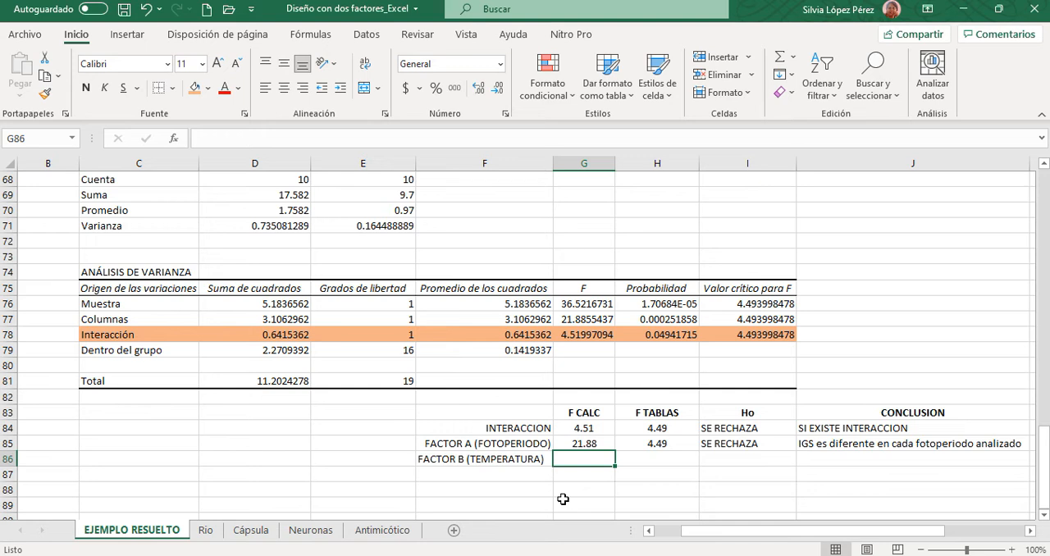
- Enter Factor B's F CALC 36.52 in G86 and F TABLAS 4.49 in H86, and centre both values
type("36")
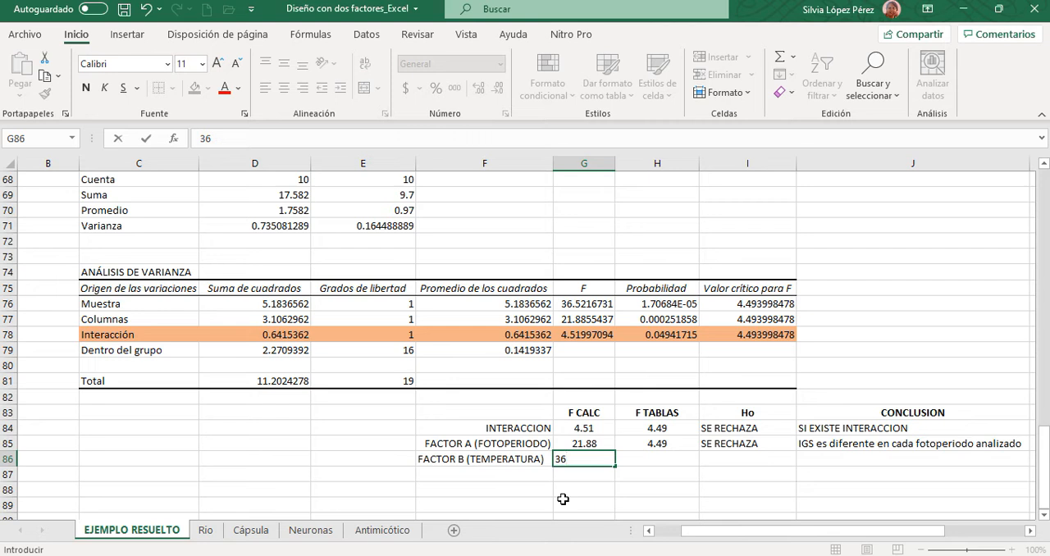
type(".52")
key("Tab")
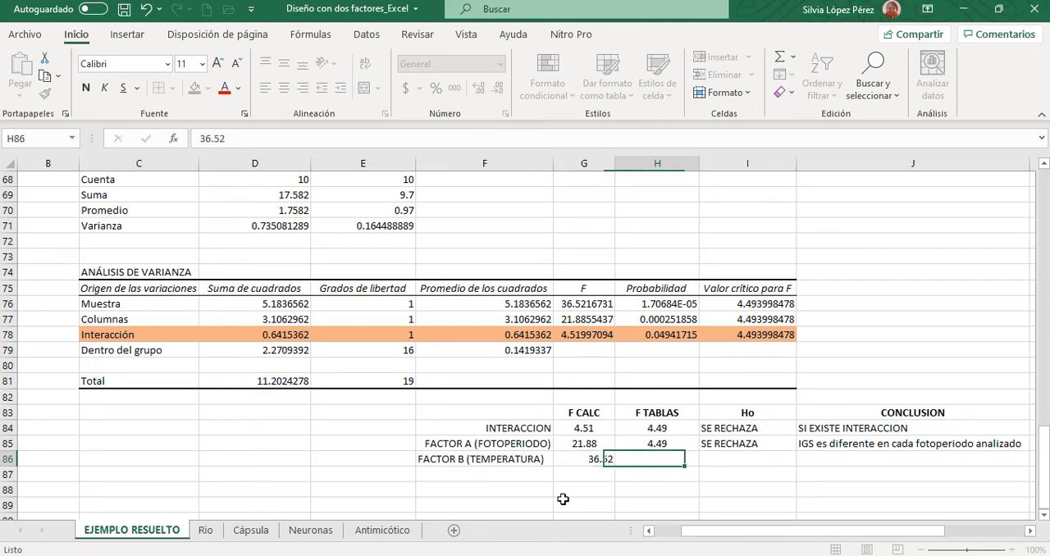
type("4.49")
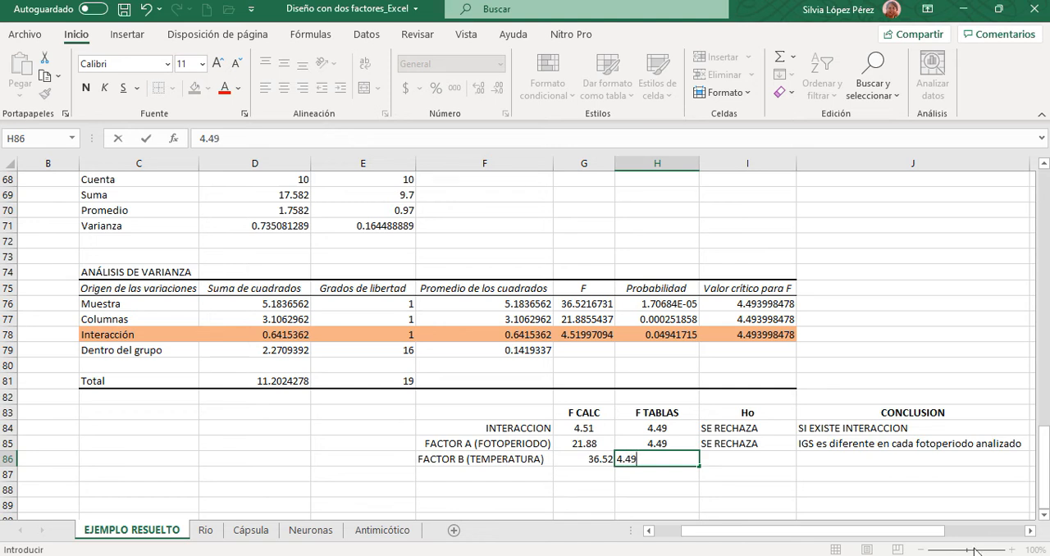
key("Tab")
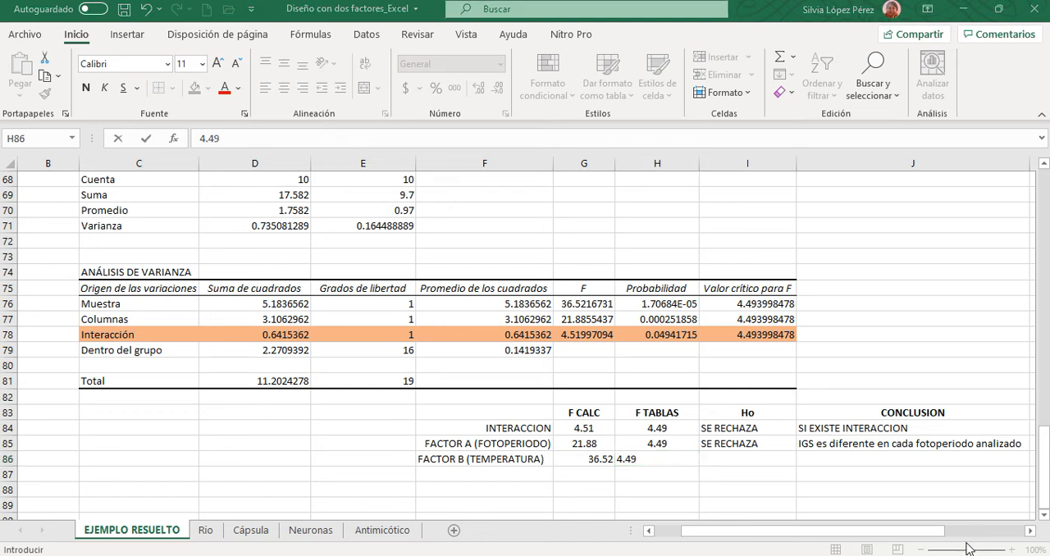
left_click(584, 461)
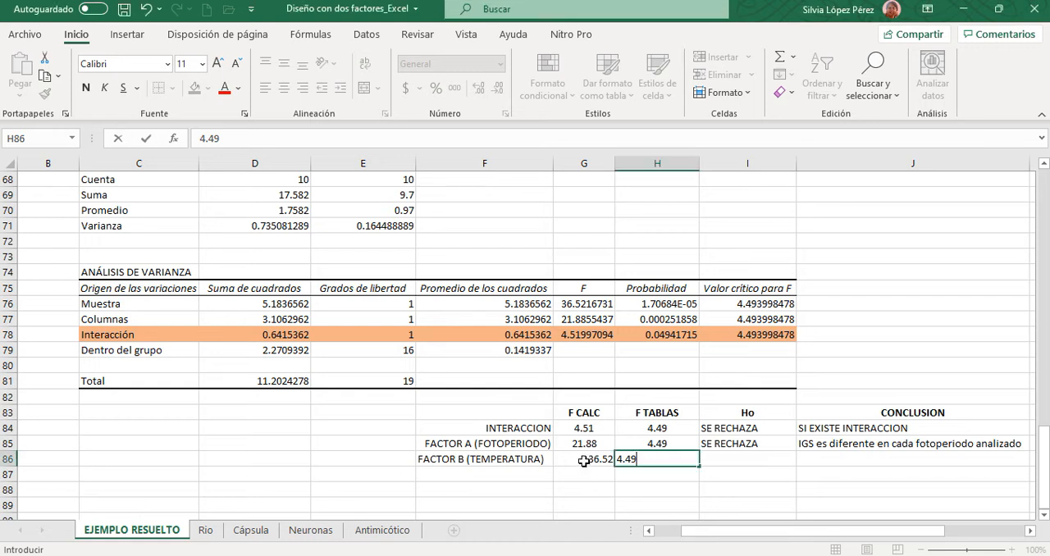
left_click_drag(584, 462, 628, 462)
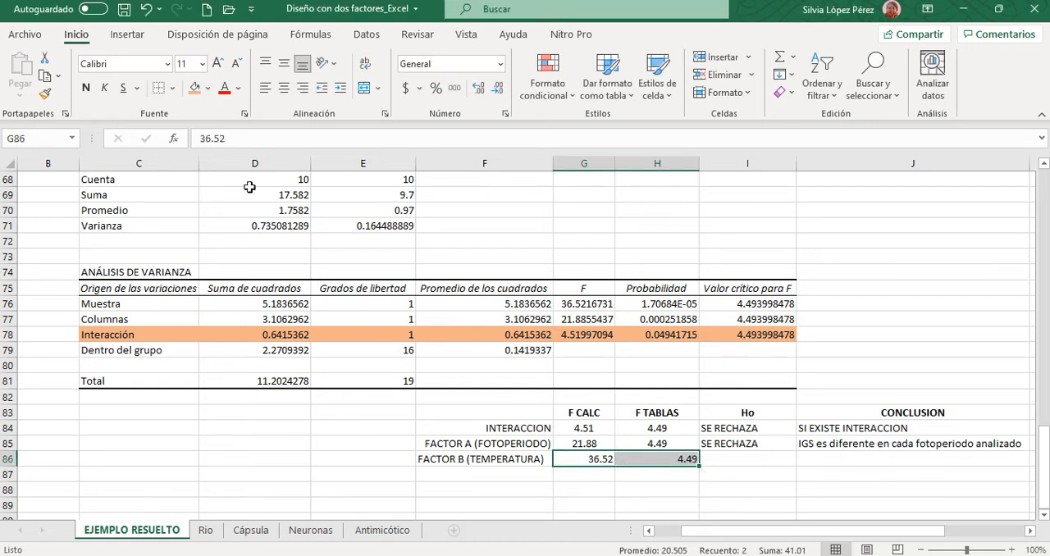
left_click(284, 88)
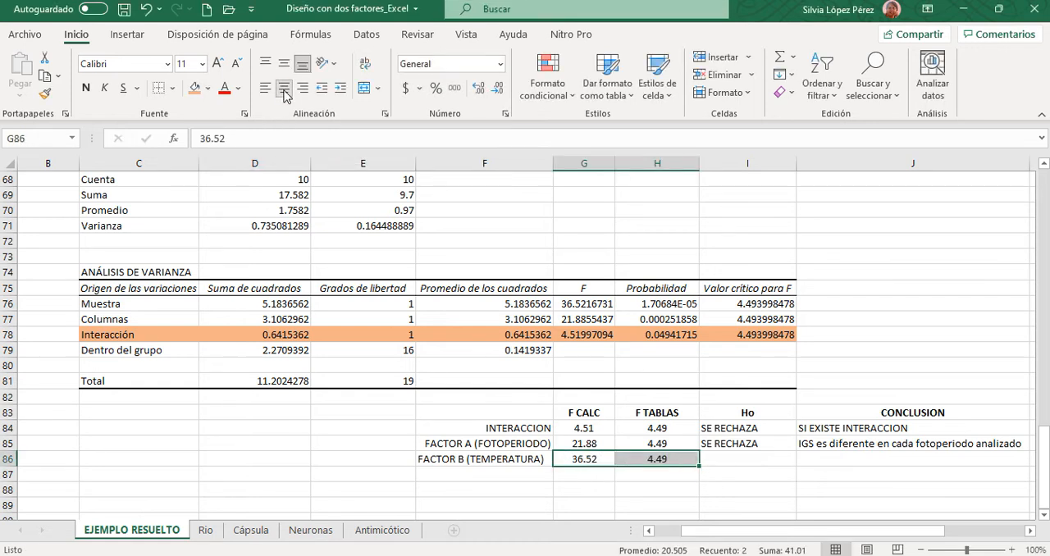
- Enter the Ho decision SE RECHAZA for Factor B in I86
left_click(741, 459)
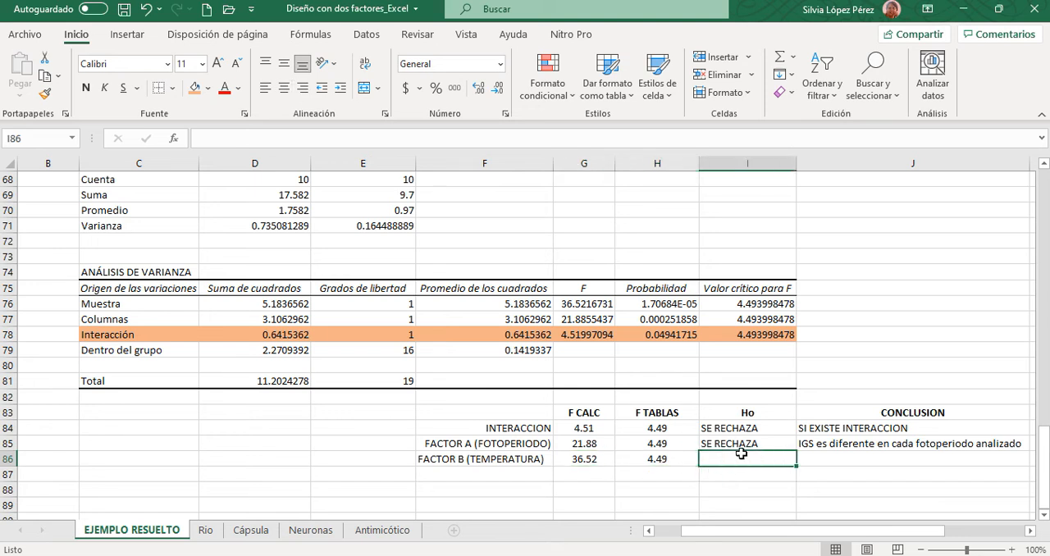
type("SE ")
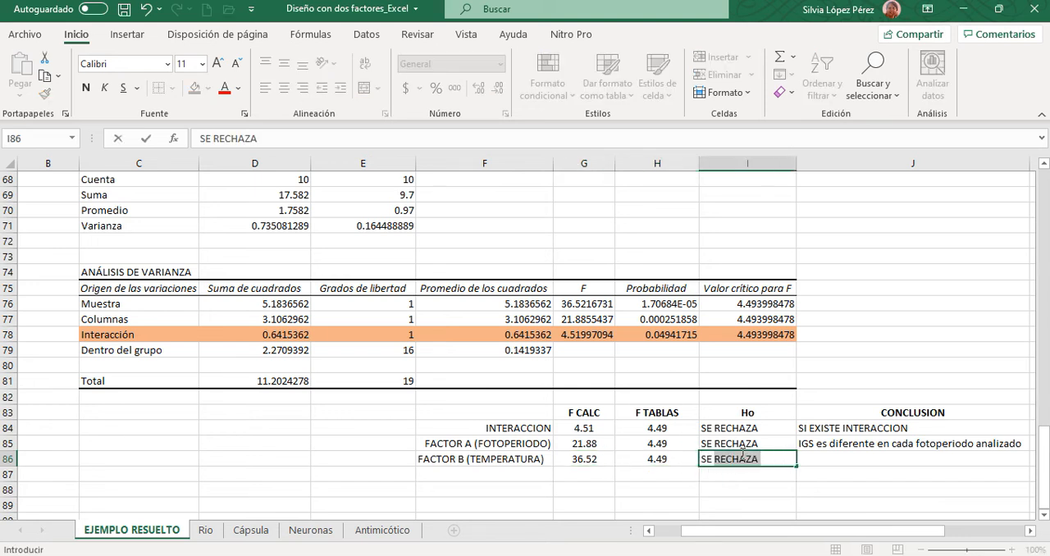
type("RECHAZA")
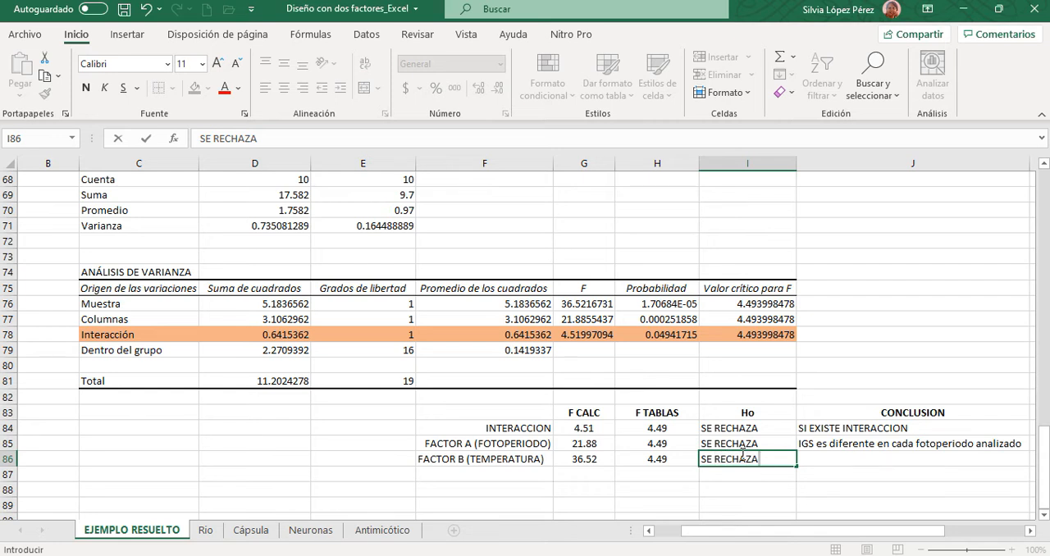
- Enter Factor B's conclusion "IGS es diferente en cada temperatura analizada" in J86, below Factor A's conclusion
left_click(824, 461)
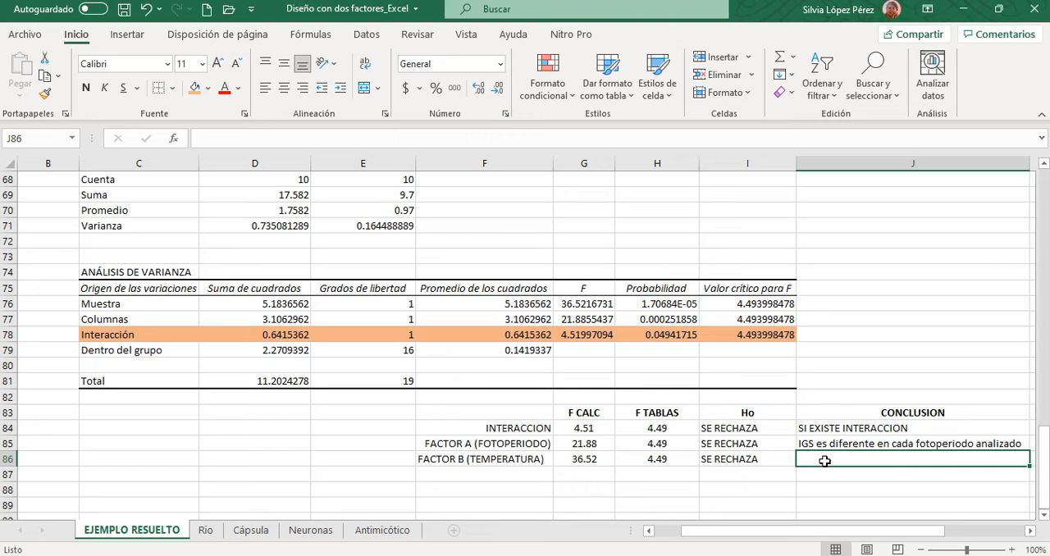
type("IGS")
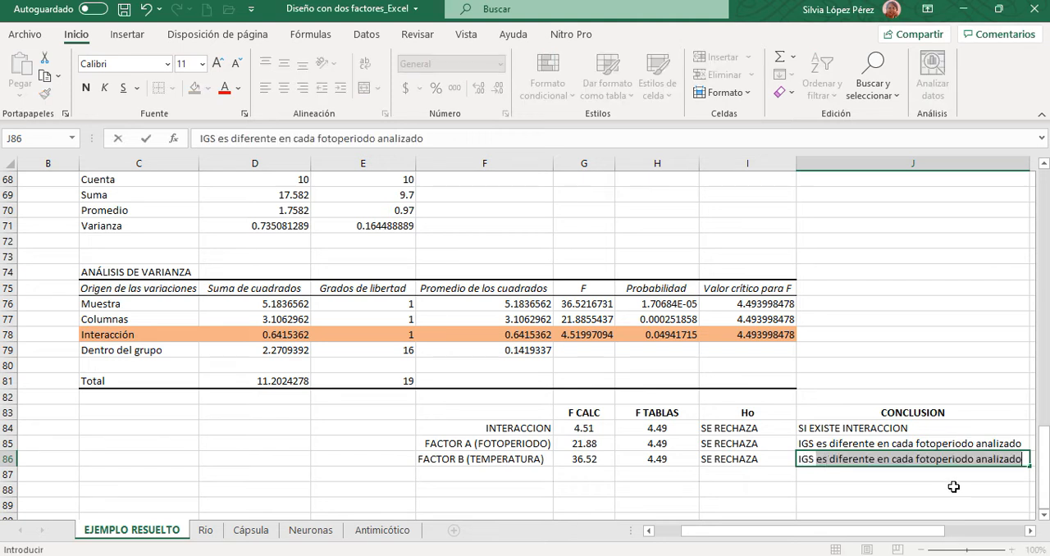
left_click(916, 460)
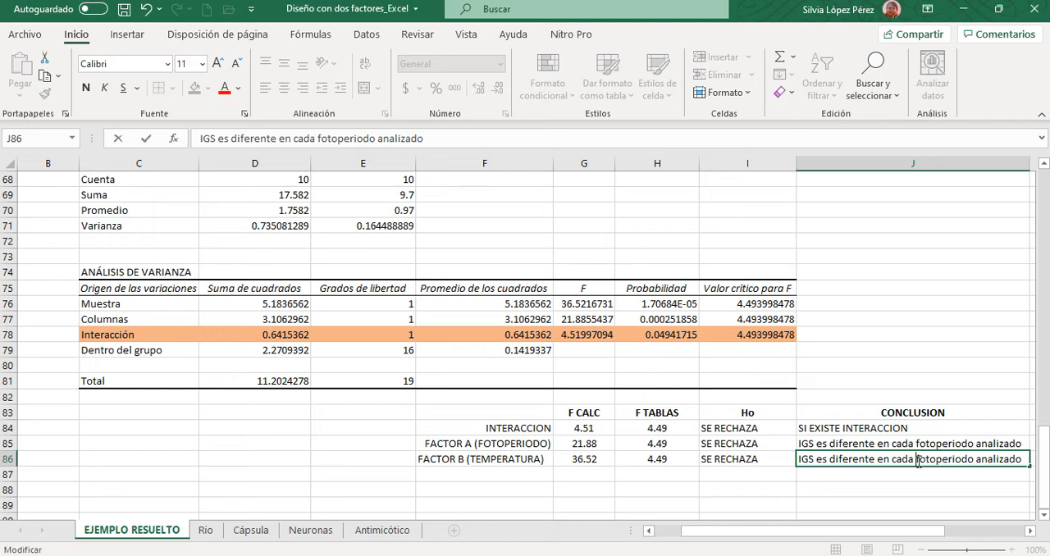
left_click_drag(916, 459, 975, 462)
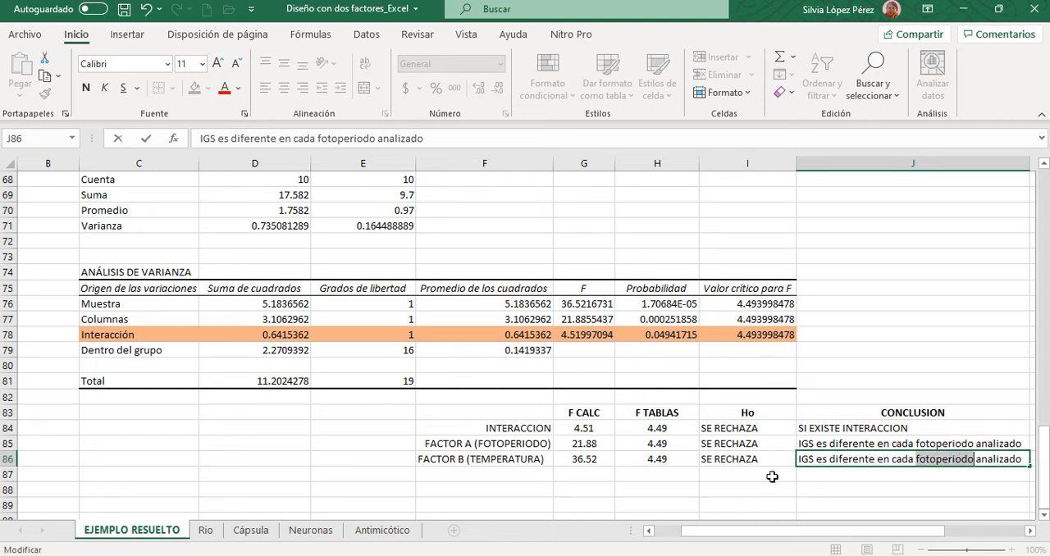
type("temperatura")
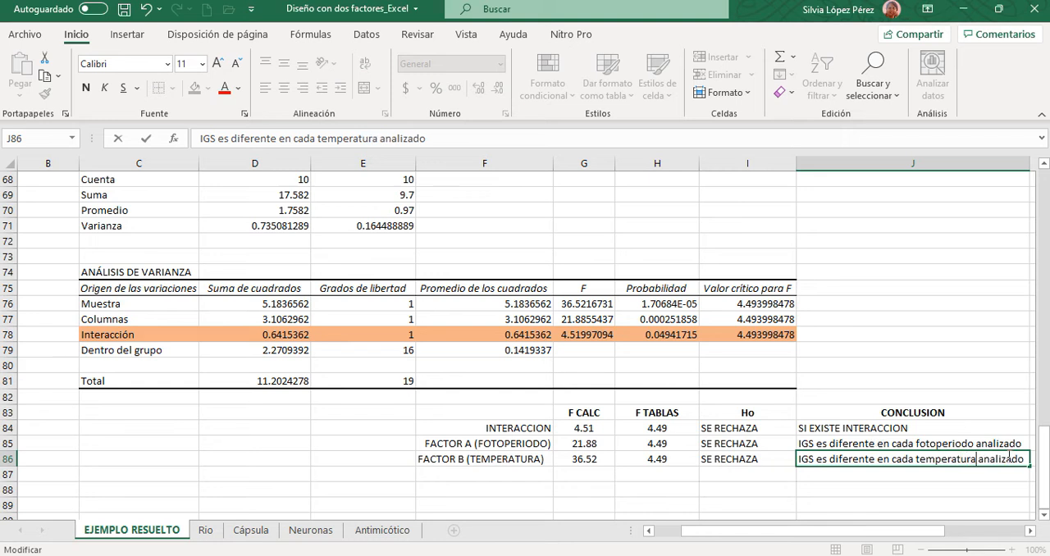
left_click(1025, 467)
key("BackSpace")
type("a")
- Review the INTERACCION row of the results table, comparing its F CALC with its F TABLAS value
left_click_drag(750, 531, 769, 538)
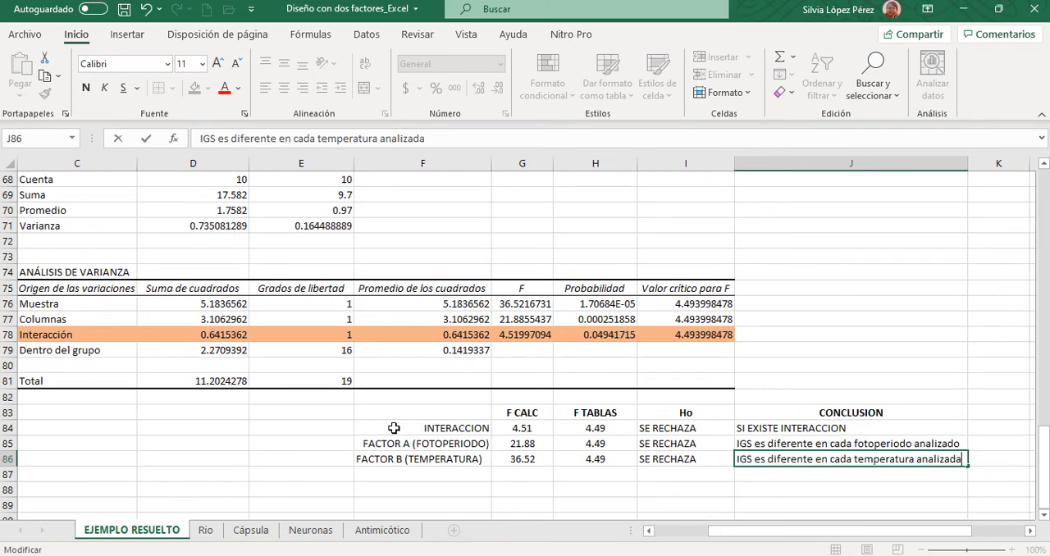
left_click_drag(385, 426, 835, 438)
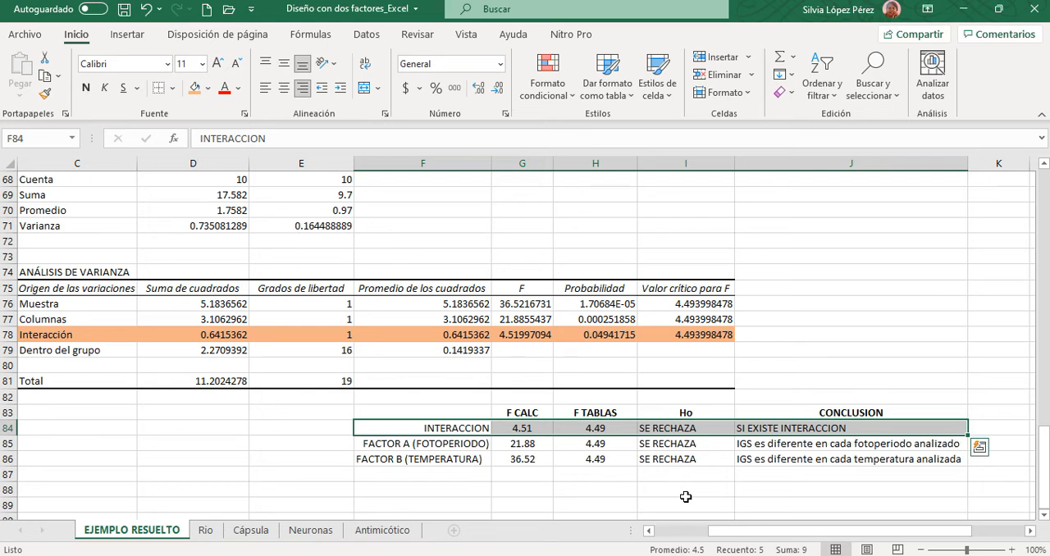
left_click(501, 429)
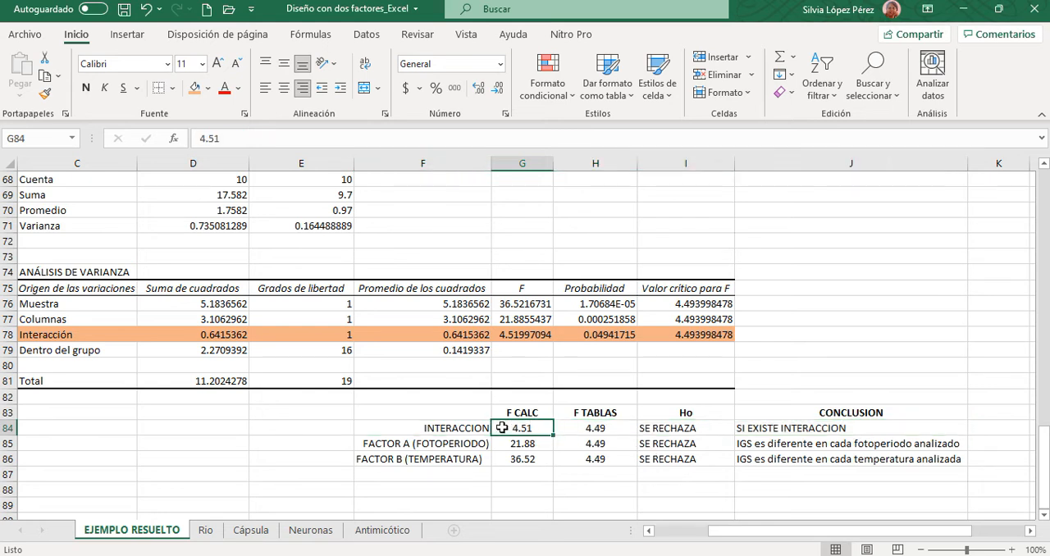
left_click_drag(502, 429, 602, 427)
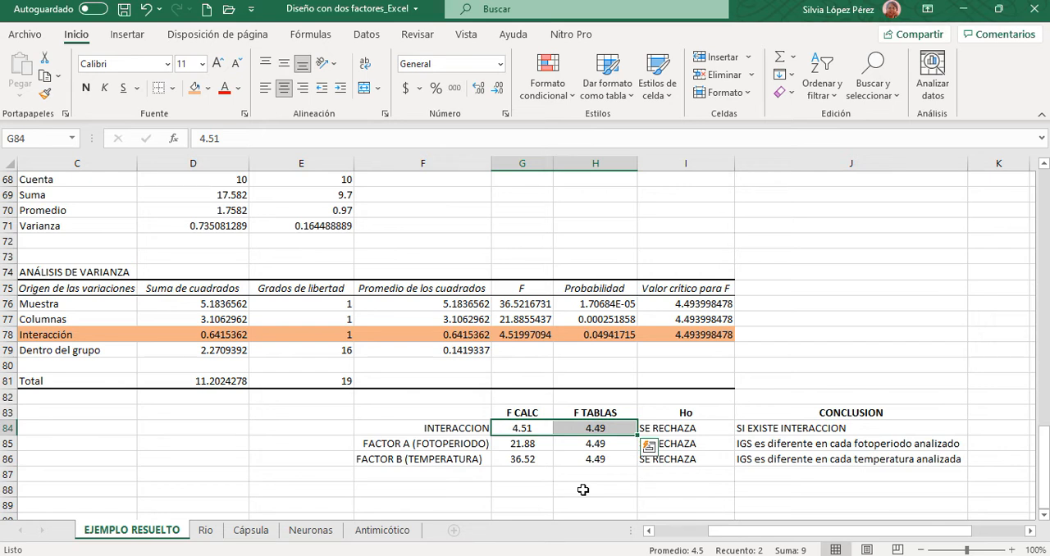
left_click(584, 490)
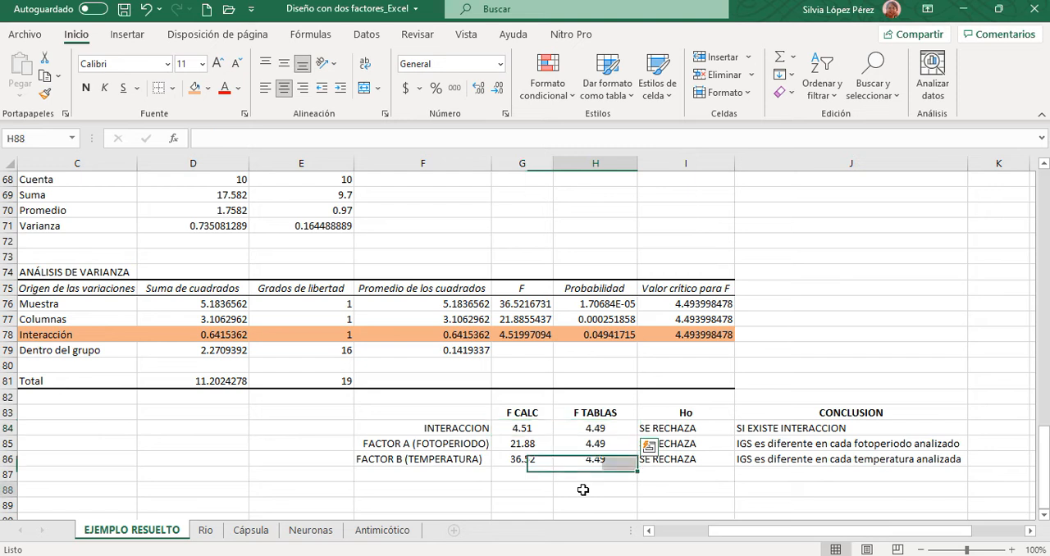
left_click(513, 427)
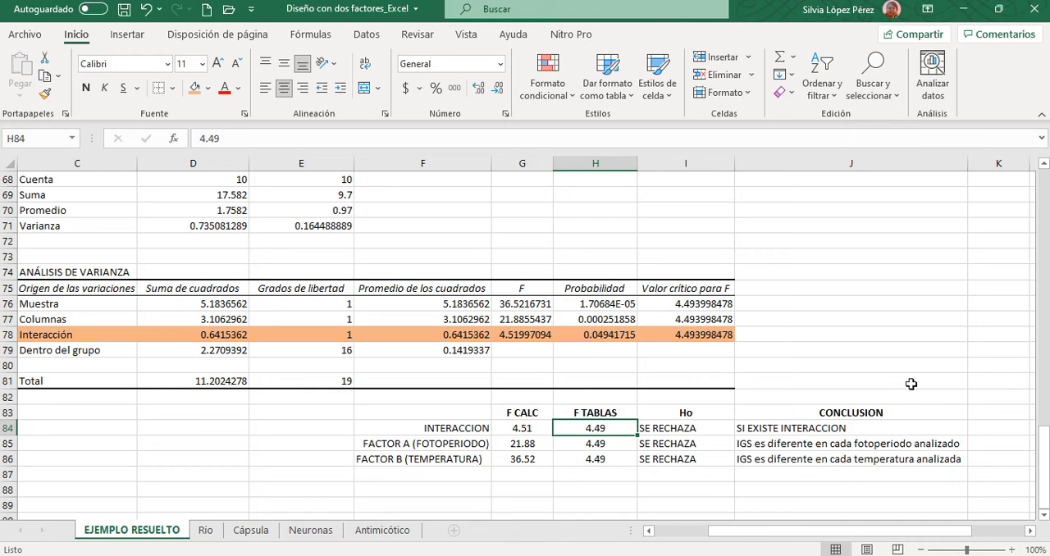
- Add the note "Factor en filas" in B76 beside Muestra and widen column B to fit it
scroll(968, 545, "left", 3)
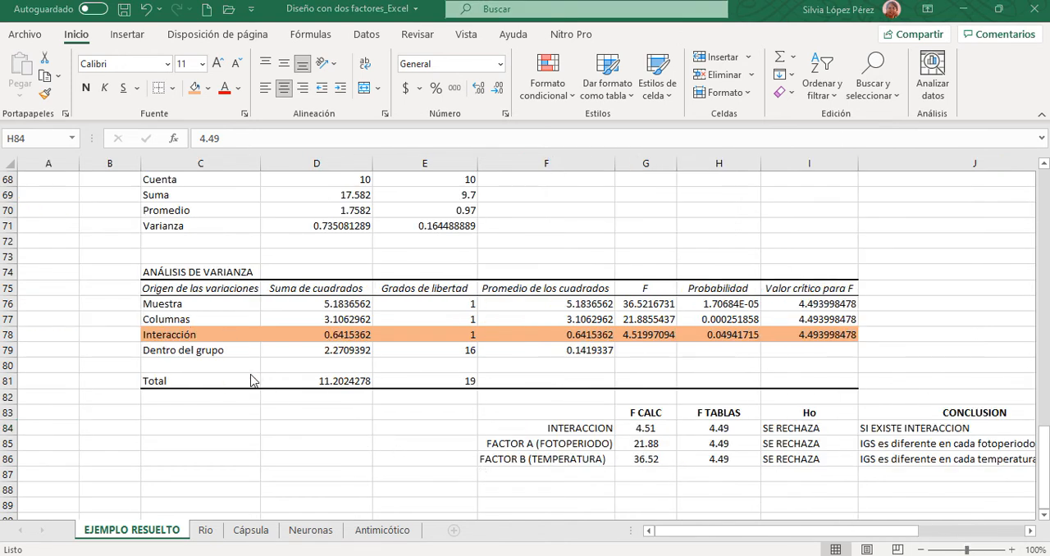
key("F2")
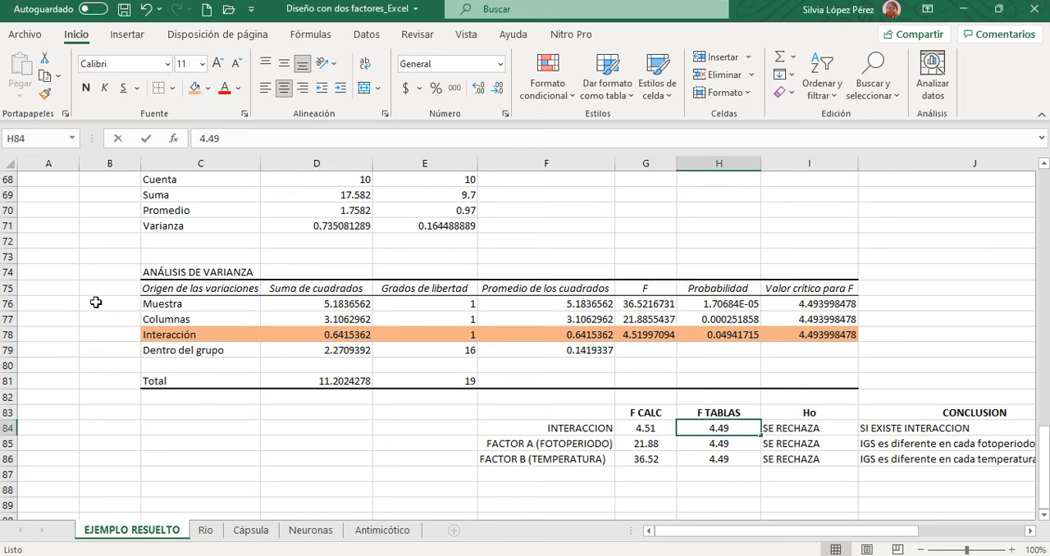
left_click(96, 302)
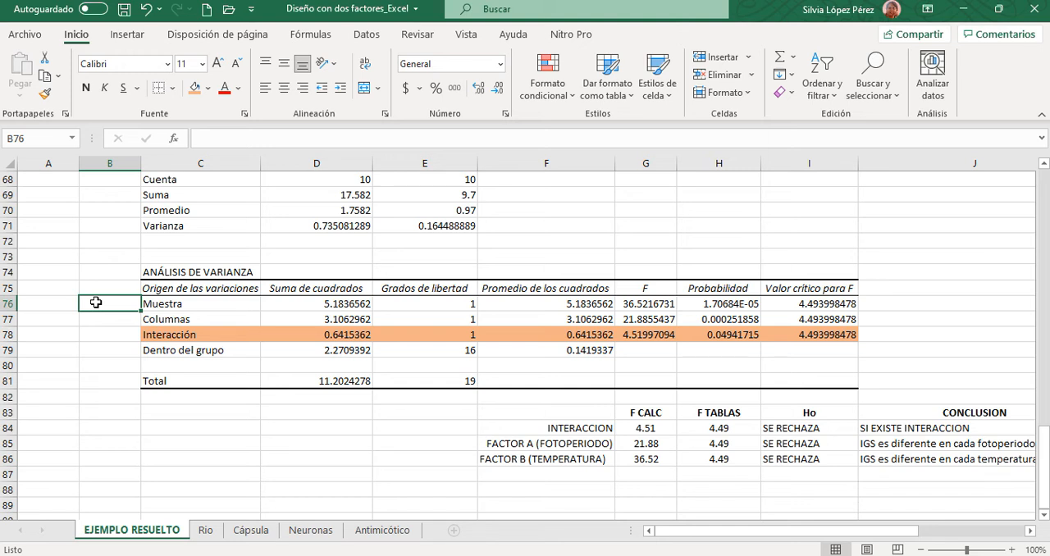
type("Factor en ")
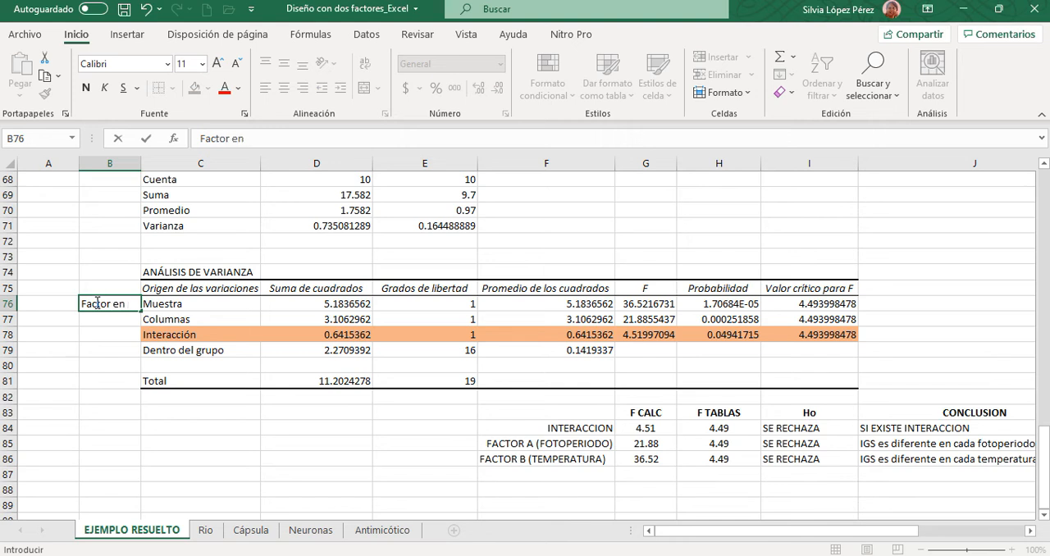
type("filas")
left_click(195, 454)
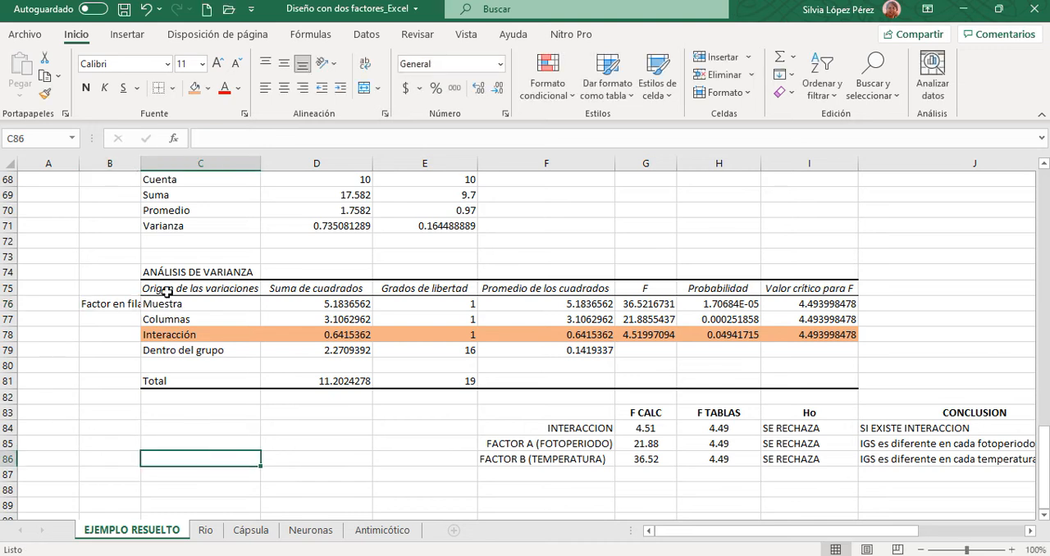
left_click_drag(141, 164, 212, 170)
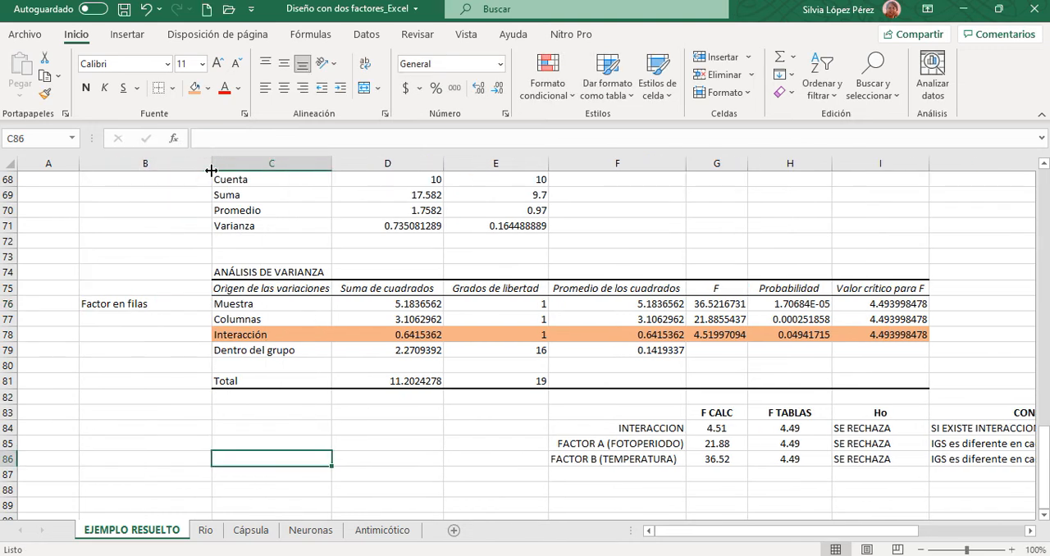
- Add the note "Factor en columnas" in B77 beside the Columnas row of the ANOVA table
left_click(106, 319)
type("Fact")
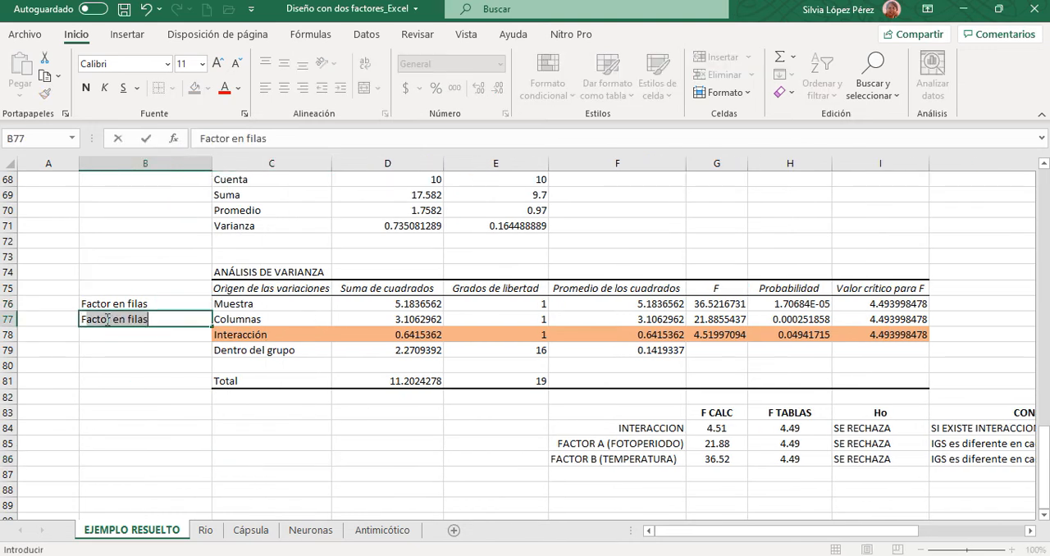
type("or en columnas")
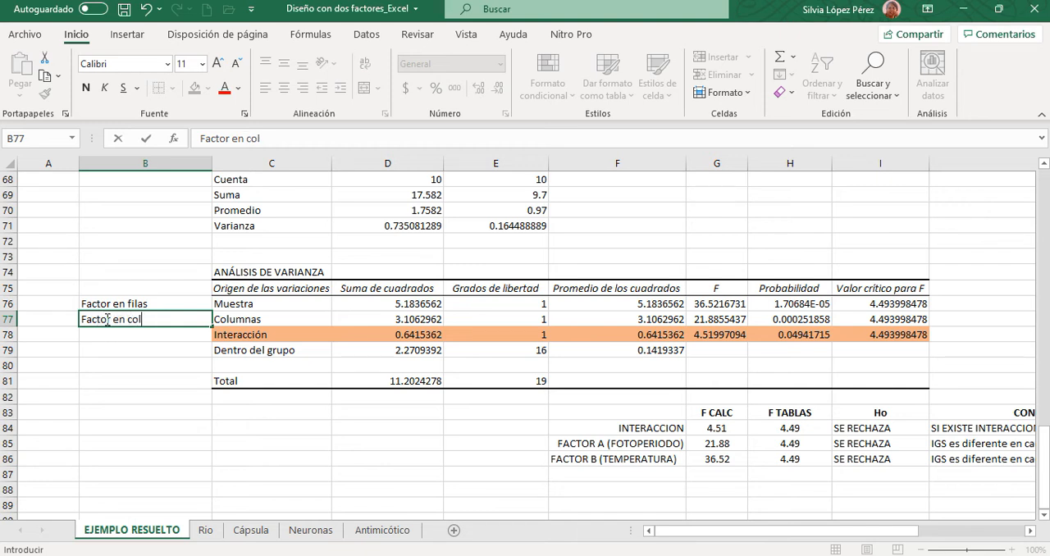
left_click(143, 392)
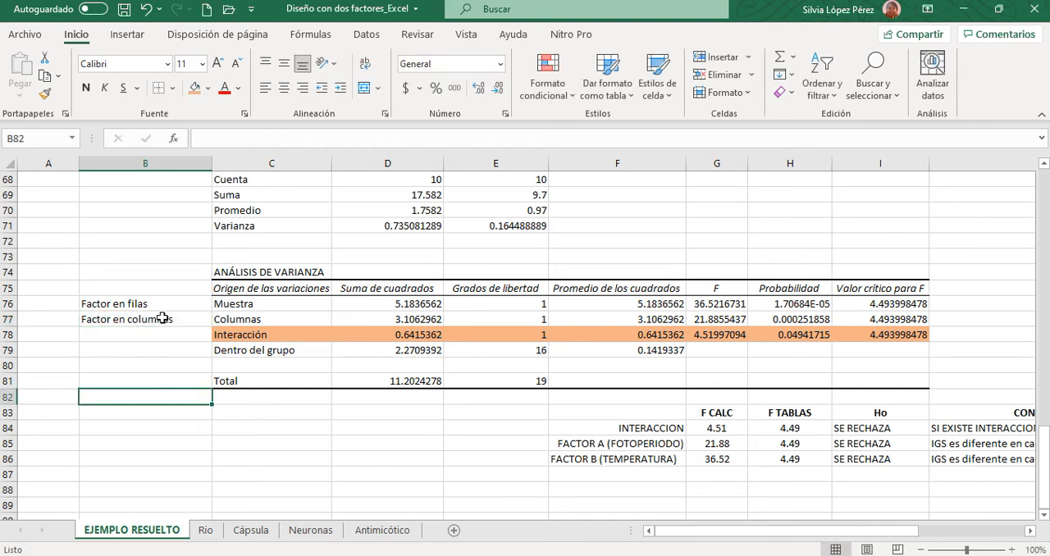
- Give the notes in B76:B77 a dark orange font colour
left_click_drag(115, 304, 115, 318)
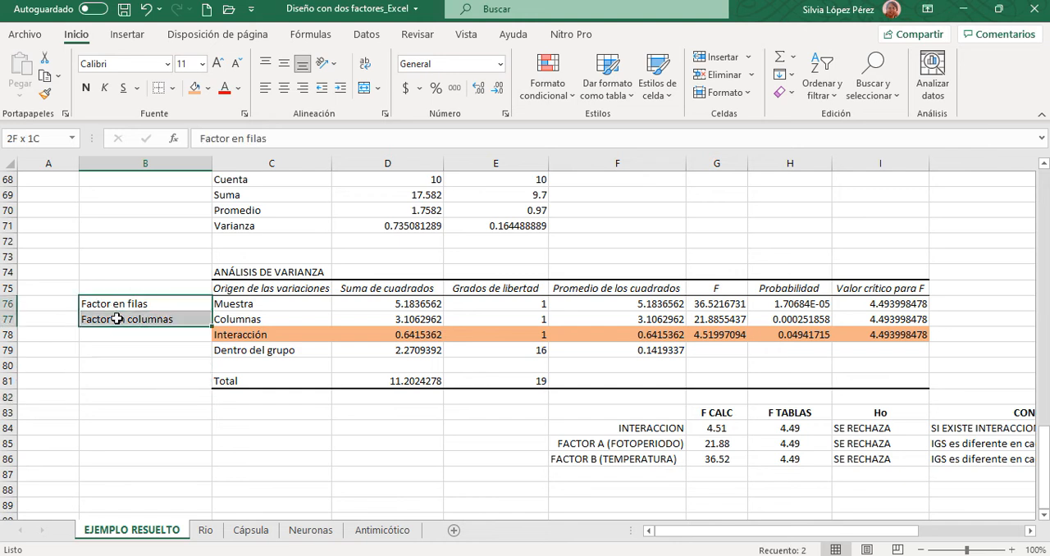
left_click(238, 88)
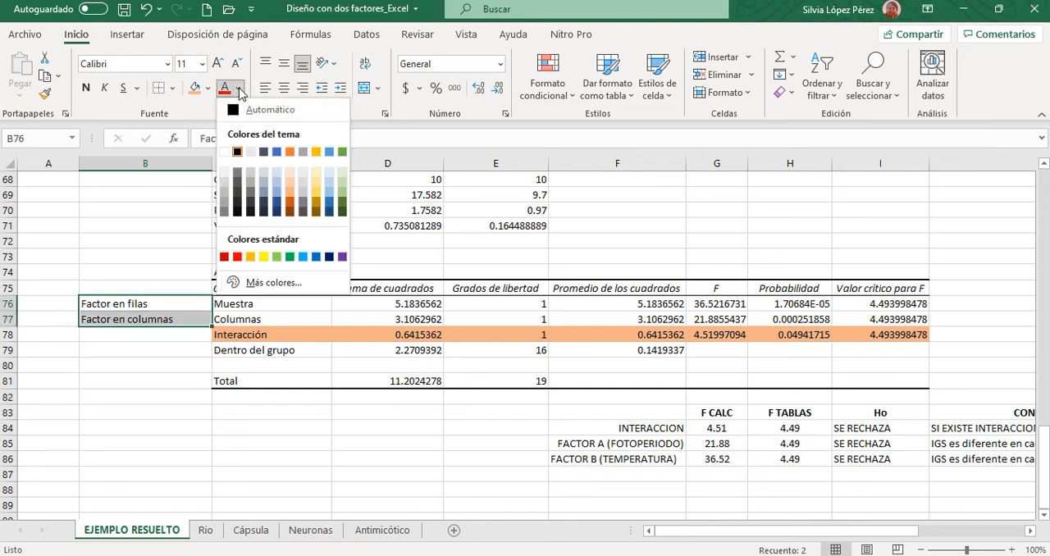
left_click(291, 207)
left_click_drag(782, 532, 835, 532)
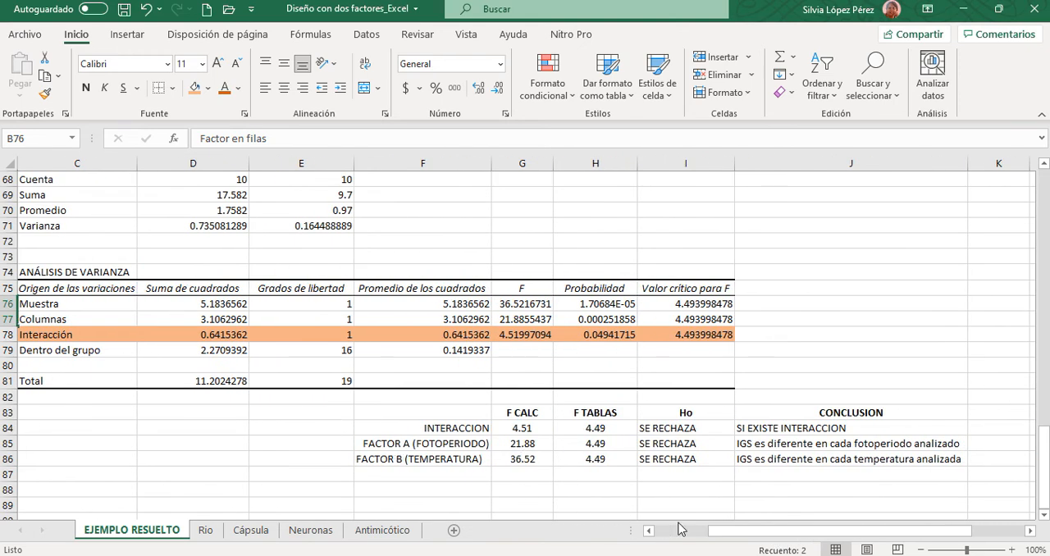
left_click_drag(720, 531, 669, 532)
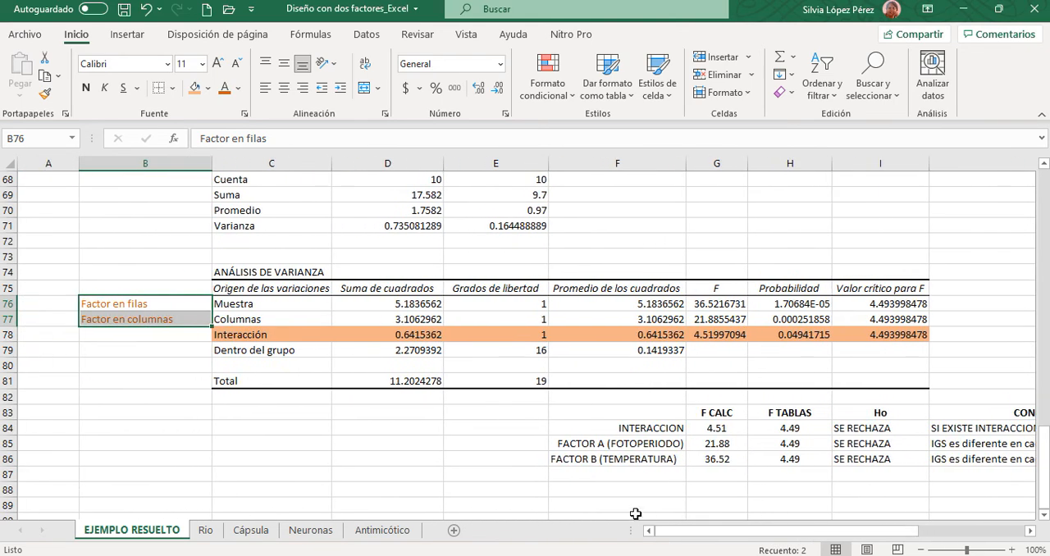
- Add the note "Error" in B79 beside the Dentro del grupo row of the ANOVA table
left_click(136, 352)
type("E")
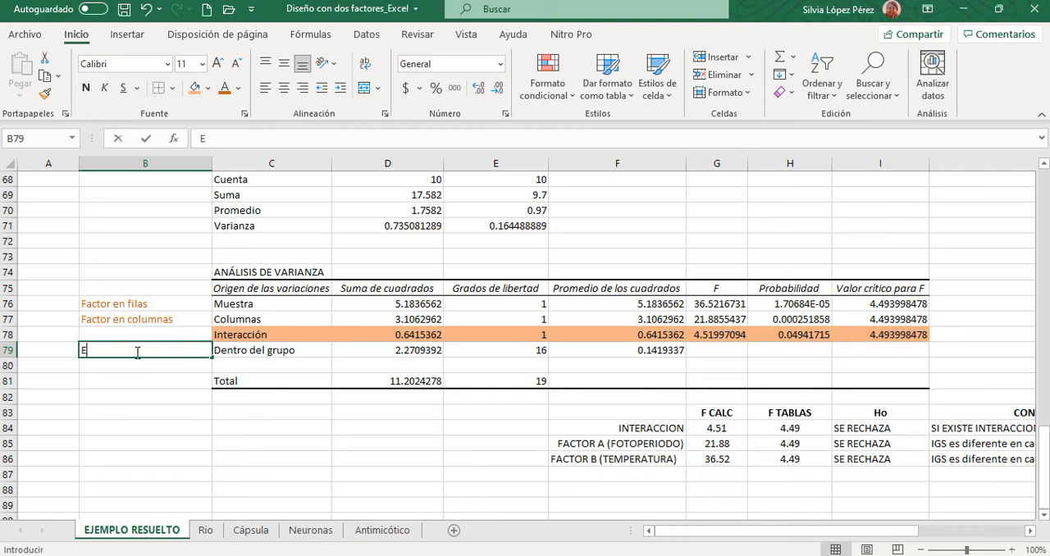
type("rror")
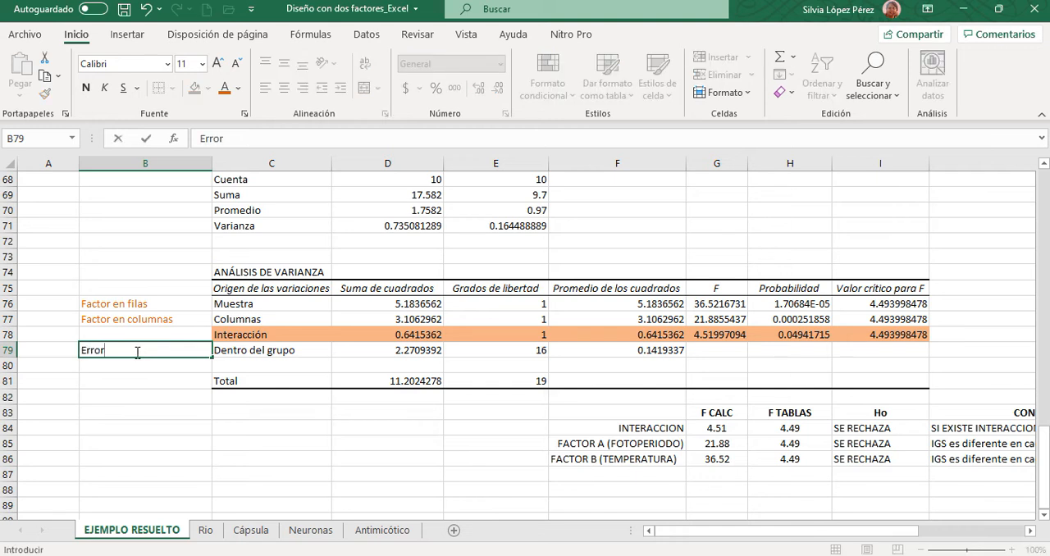
left_click(121, 401)
- Try filling the Error note's cell B79 with the current orange fill colour
left_click(120, 349)
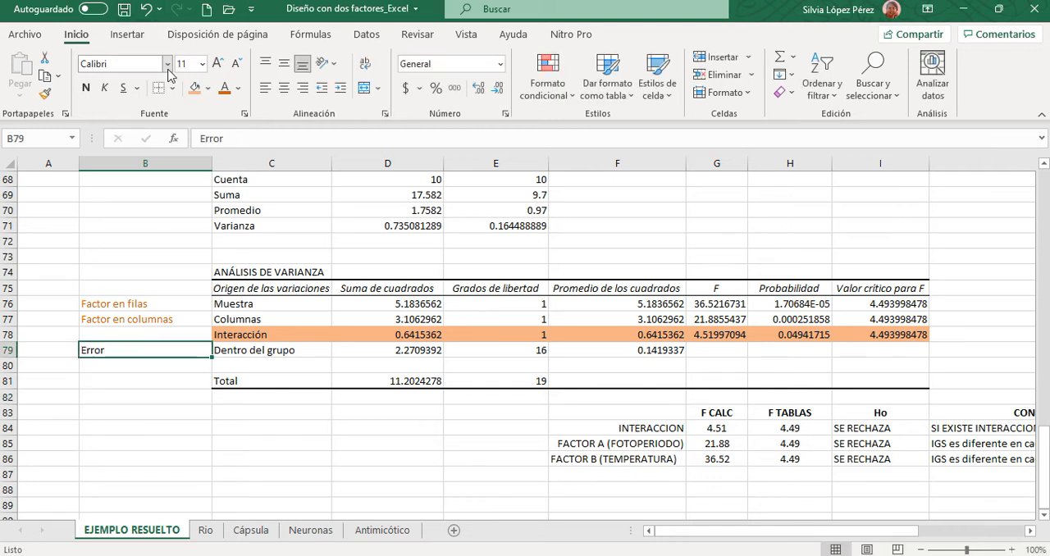
left_click(195, 87)
left_click(117, 336)
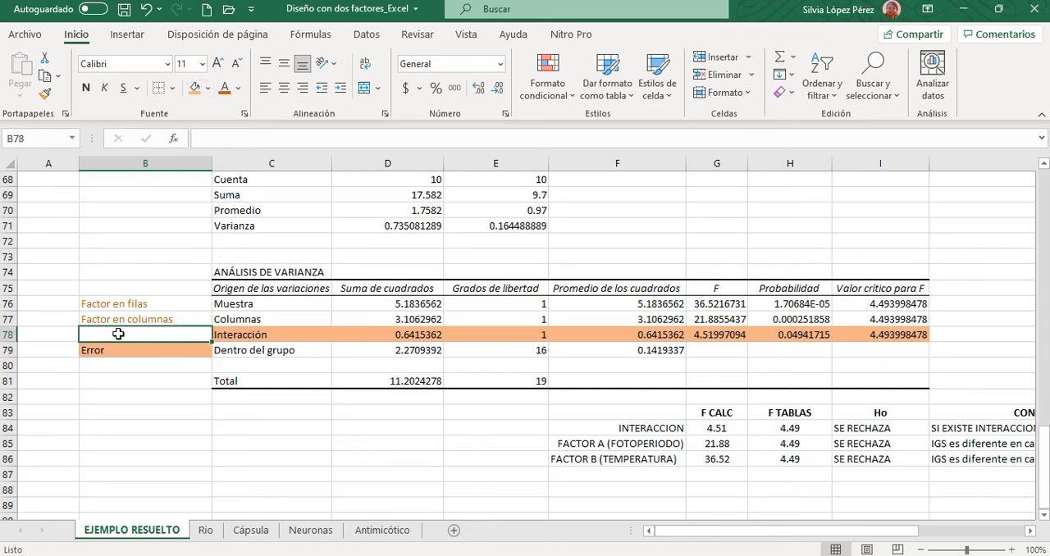
left_click_drag(118, 407, 120, 398)
- Clear the fill from the Error note in B79 and apply the dark orange font colour to it
left_click(131, 352)
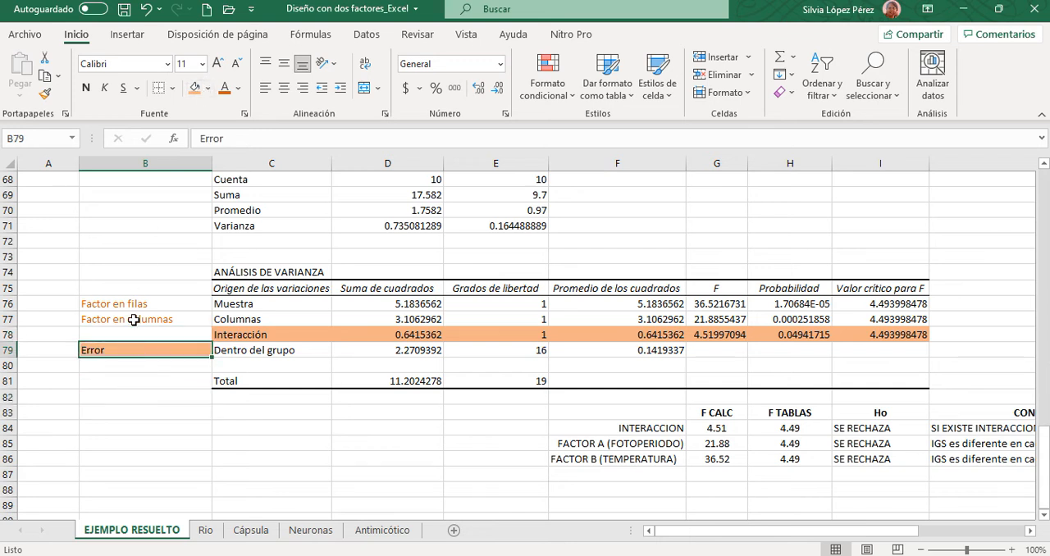
left_click(207, 88)
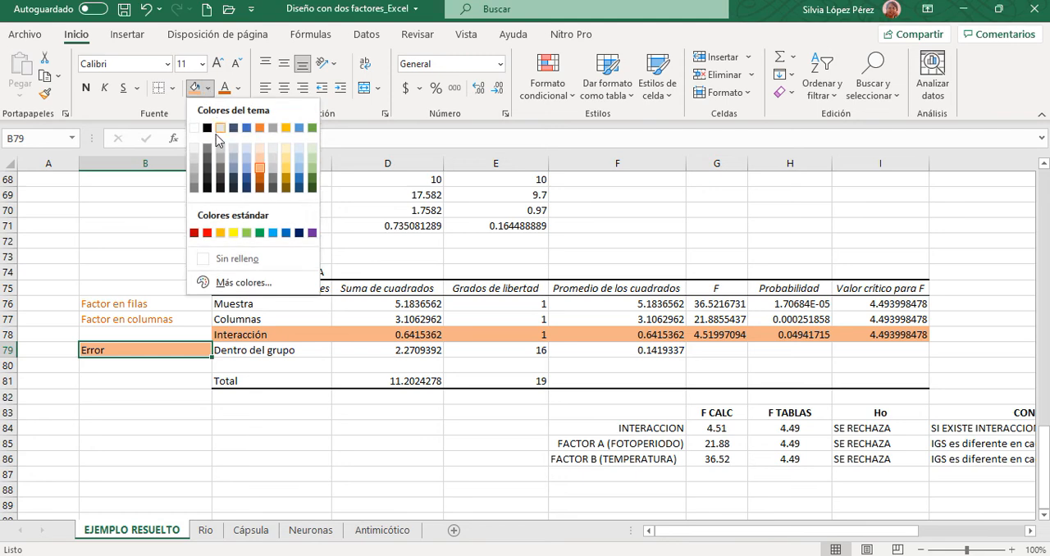
left_click(218, 256)
left_click(224, 87)
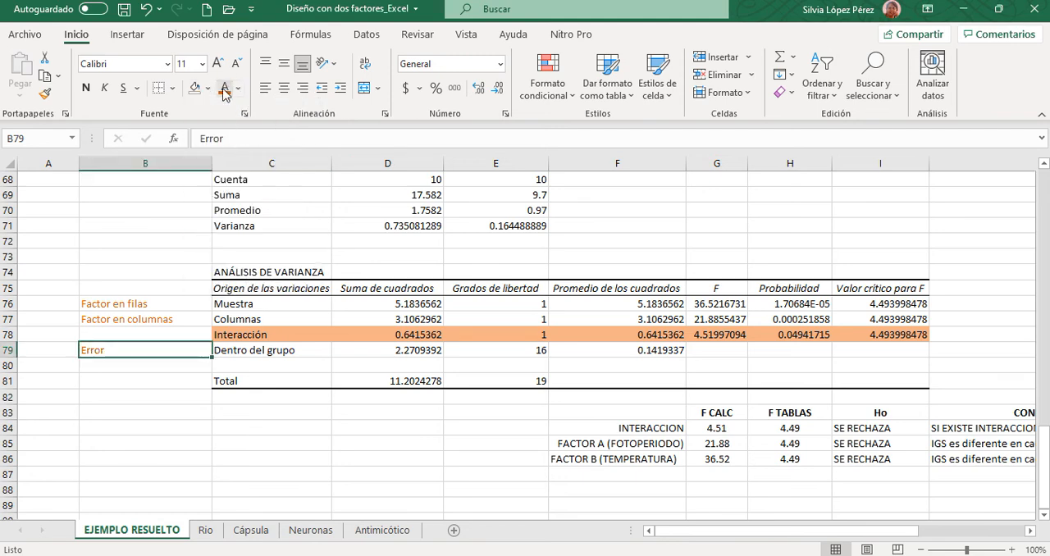
left_click(427, 446)
- Review the Ho decisions and conclusions, and look back over the ANOVA output and the 27°C and 16°C data table
left_click_drag(715, 536, 797, 539)
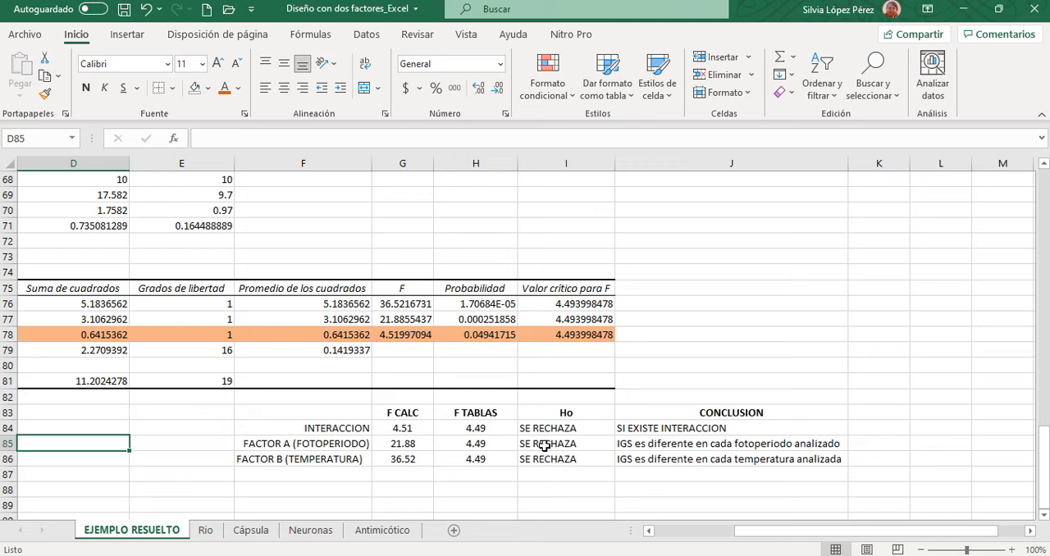
left_click(545, 490)
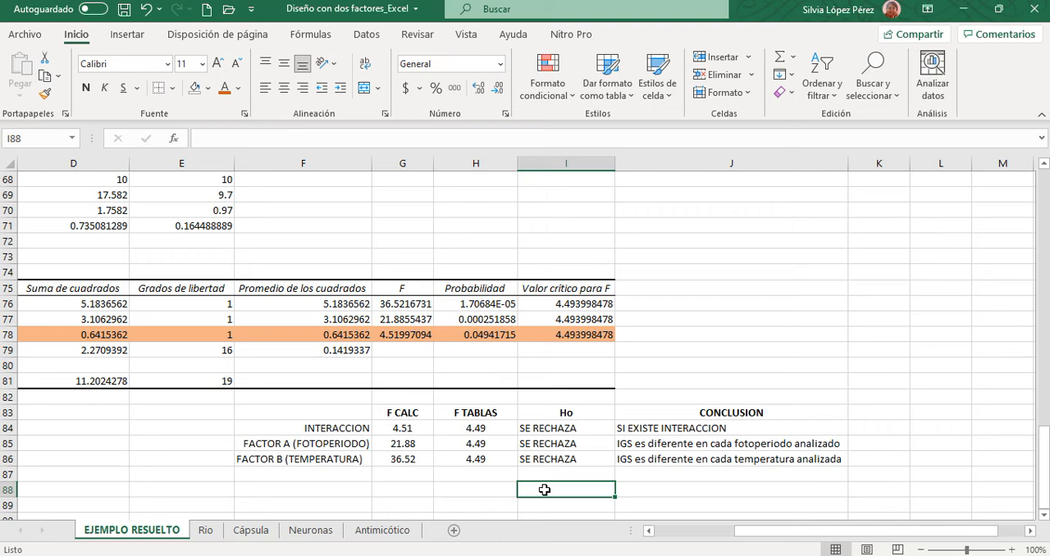
left_click_drag(813, 535, 717, 537)
scroll(277, 436, "up", 2)
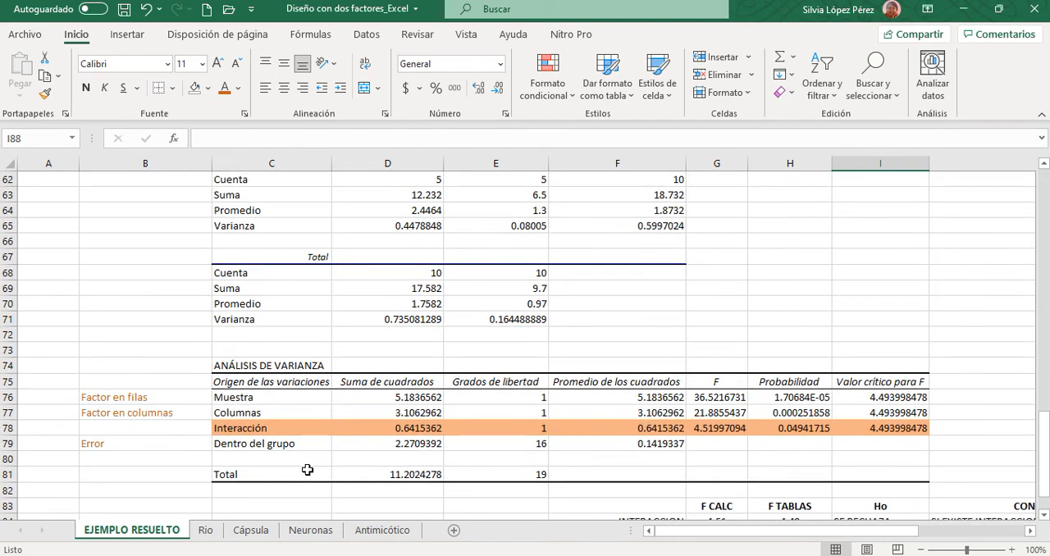
scroll(284, 463, "up", 9)
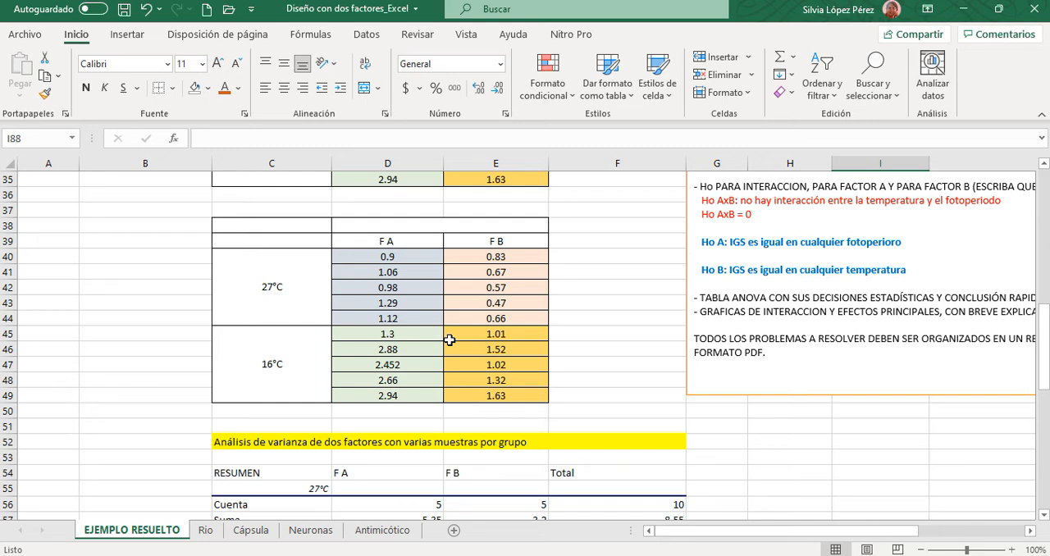
- Compare the Promedio values of the 27°C and 16°C groups in the RESUMEN and check their treatments in the FOTOPERIODO data table
scroll(729, 437, "down", 6)
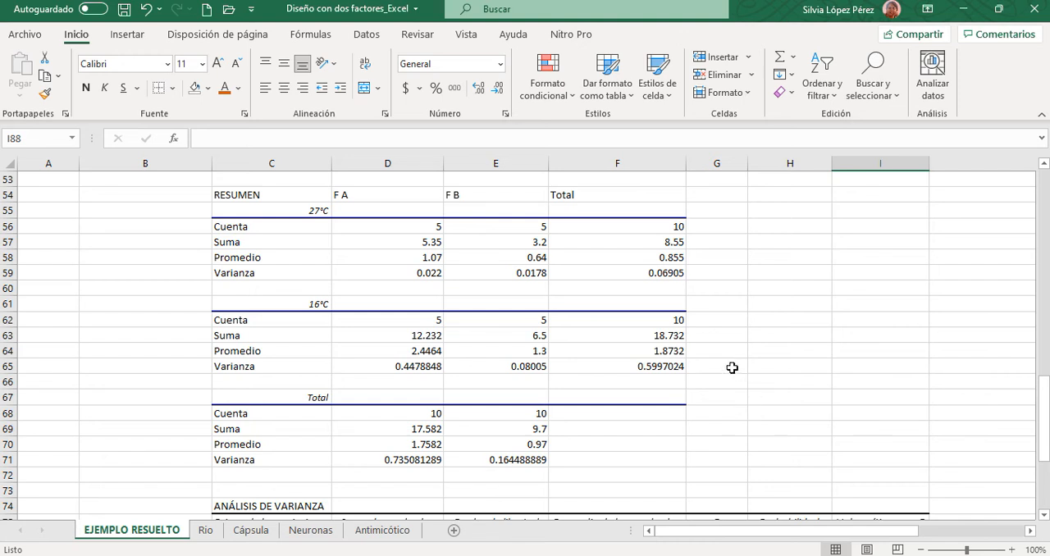
left_click(624, 259)
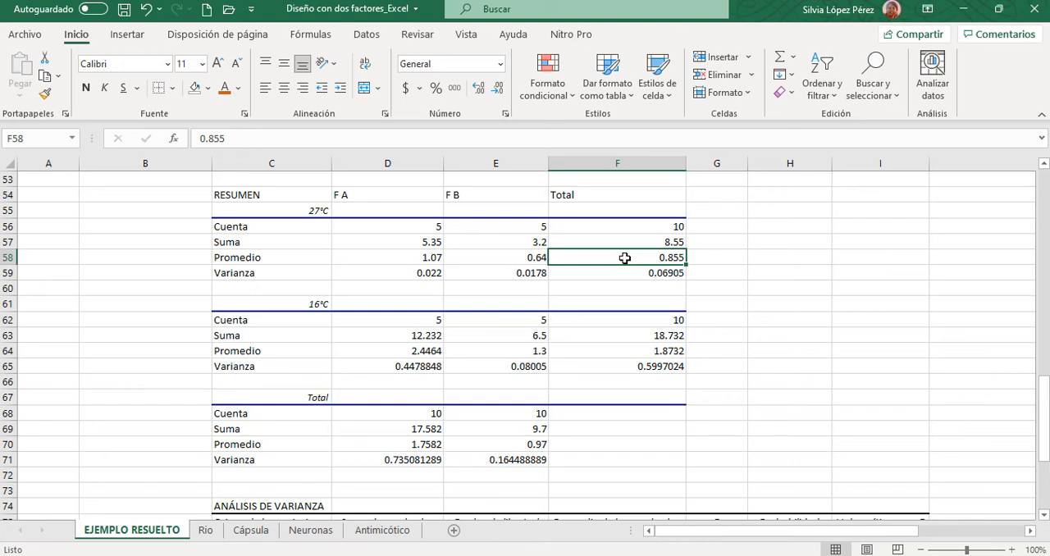
left_click(419, 260)
left_click_drag(431, 261, 496, 262)
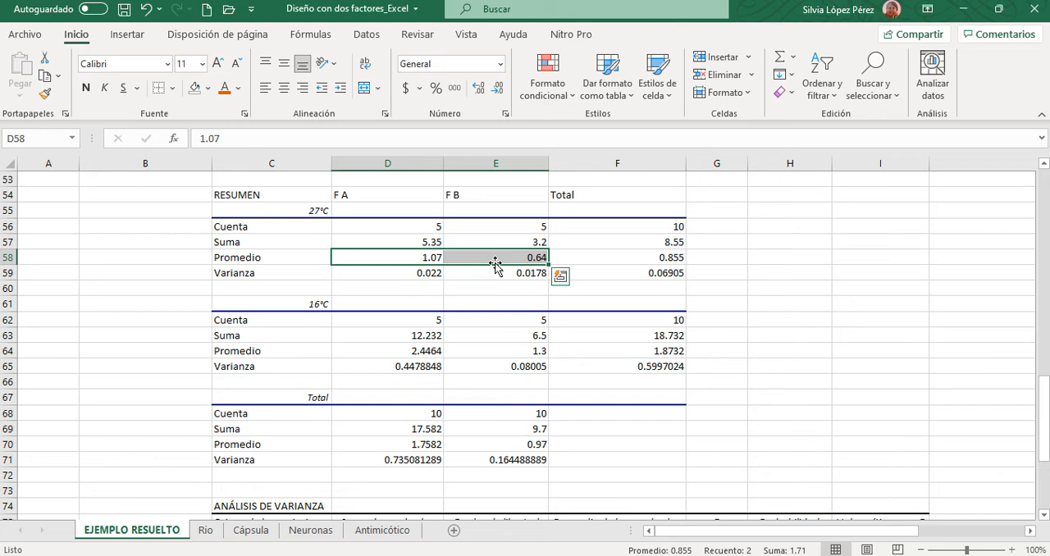
left_click(387, 258)
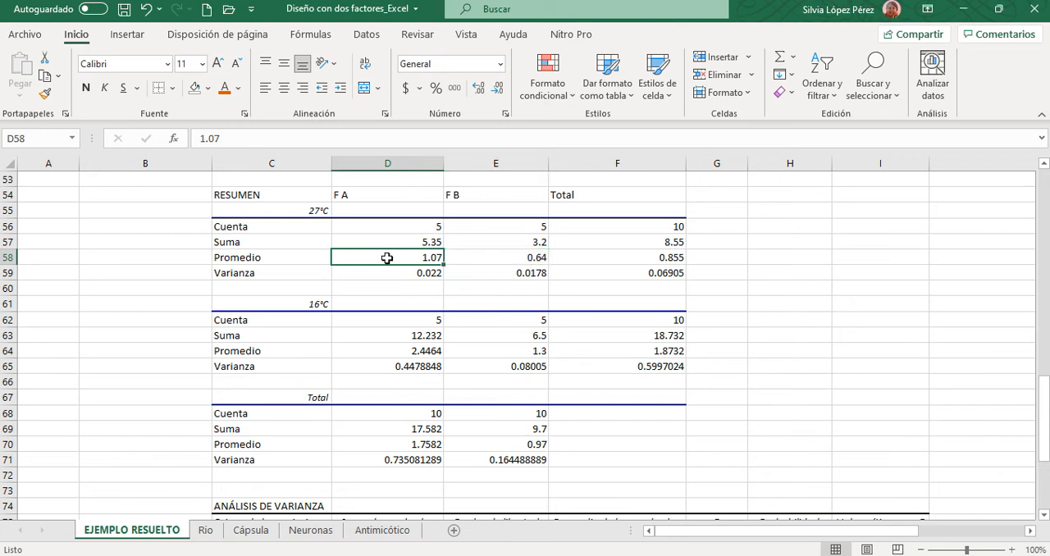
scroll(119, 332, "up", 8)
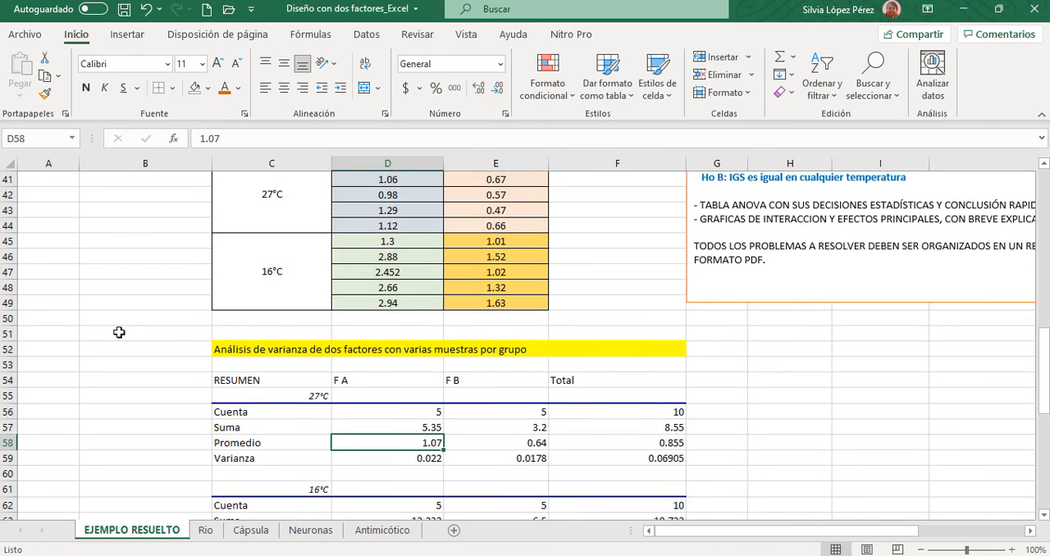
scroll(119, 332, "up", 3)
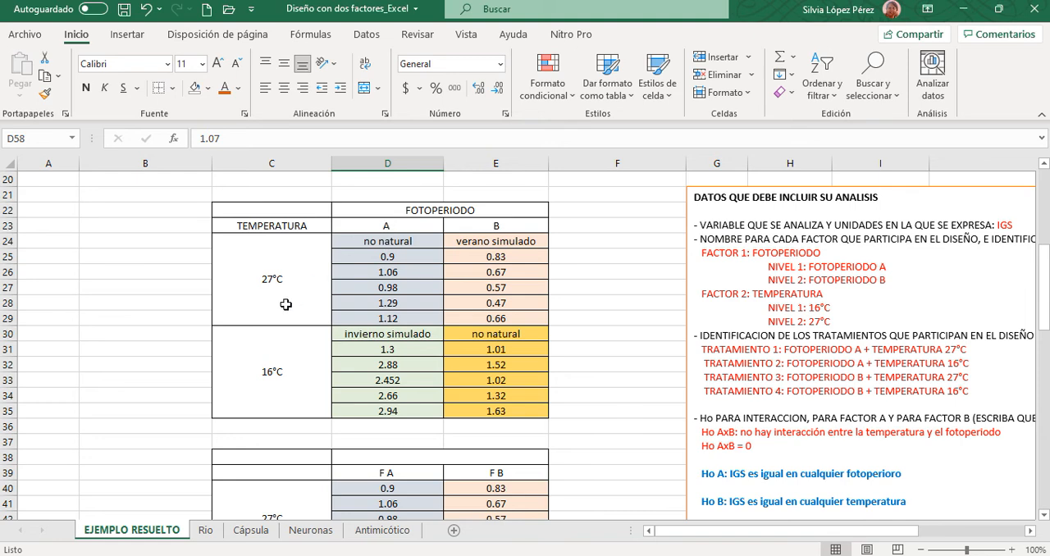
scroll(434, 340, "down", 3)
scroll(434, 340, "down", 6)
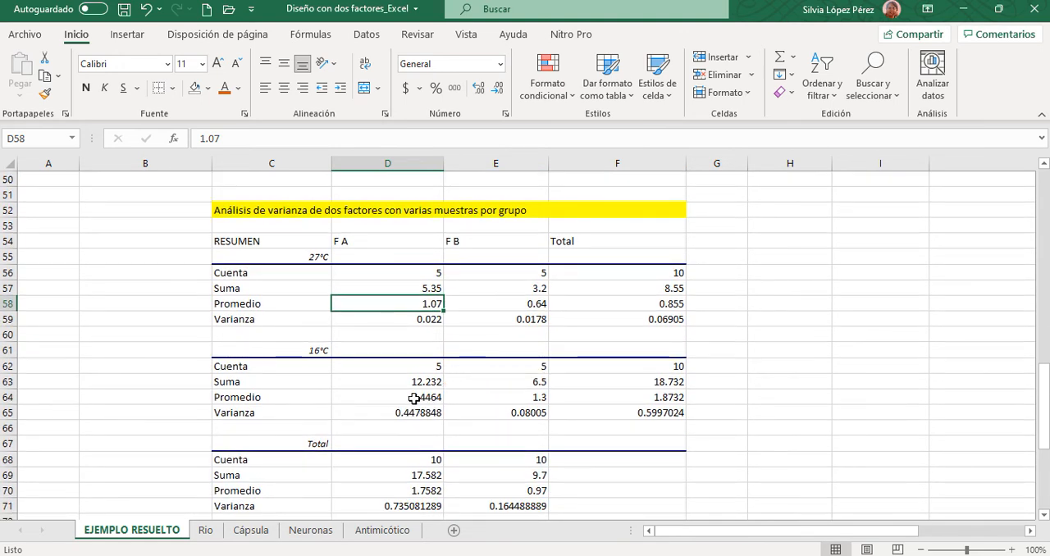
left_click(414, 398)
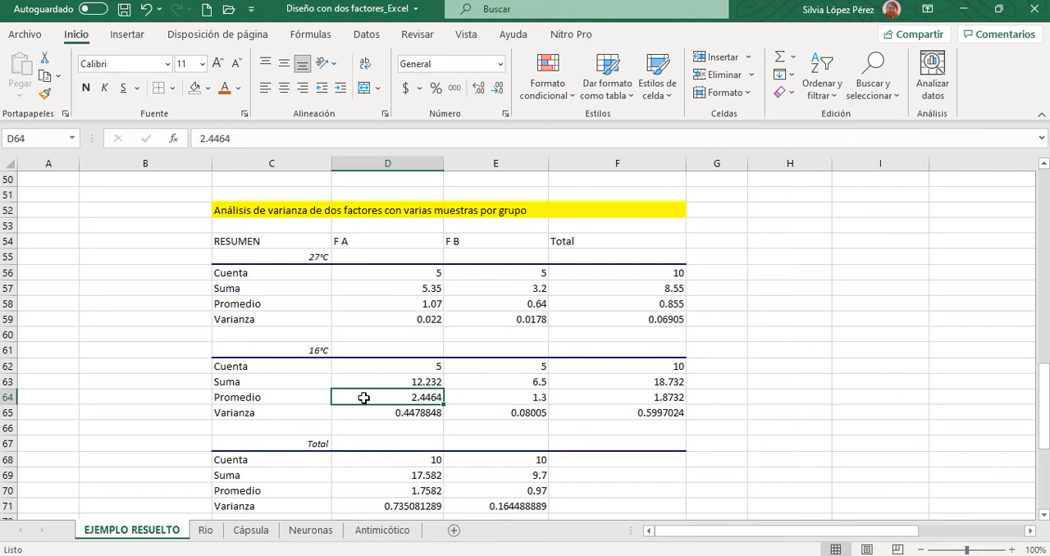
scroll(827, 354, "down", 1)
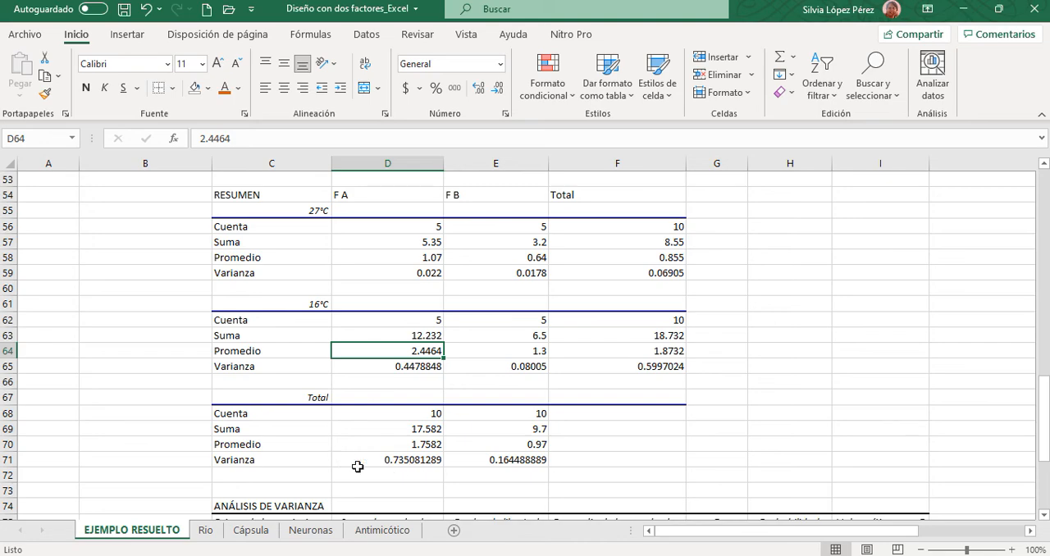
scroll(358, 467, "up", 10)
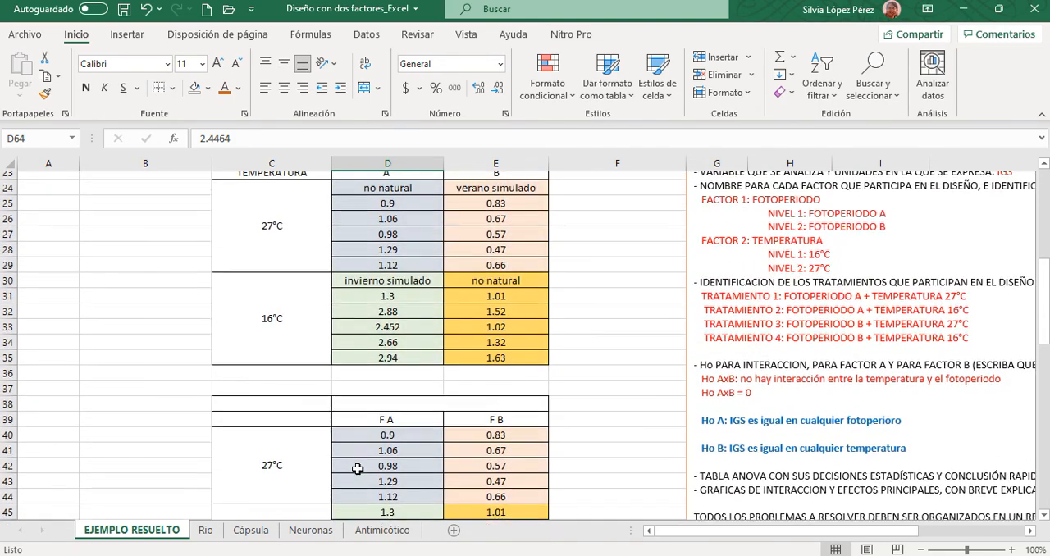
scroll(358, 468, "up", 1)
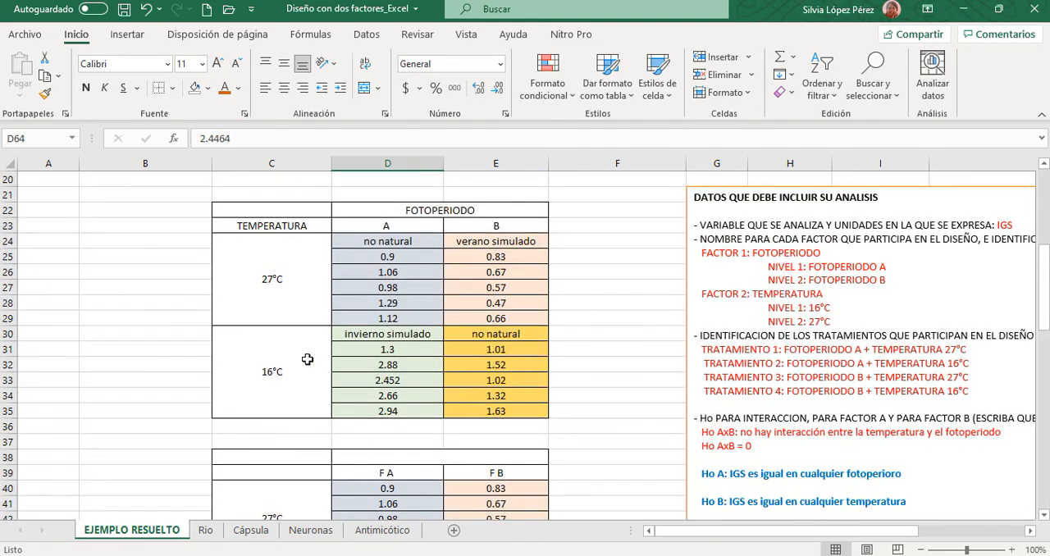
left_click(350, 339)
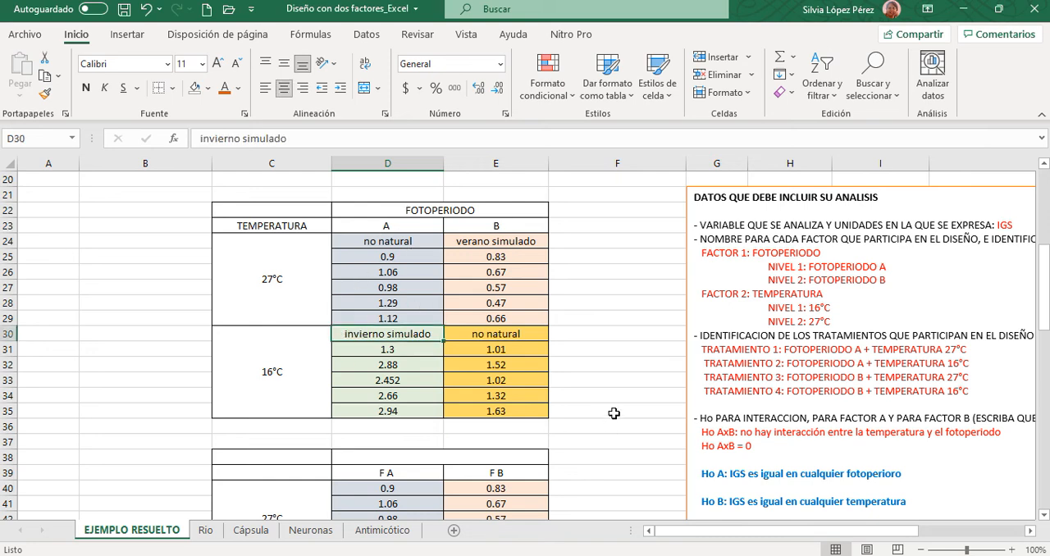
- Enter the conclusion "El mejor IGS se consigue en la combinación 16°C con el fotoperiodo A (invierno simulado)" in J88 below the CONCLUSION column
scroll(632, 411, "down", 5)
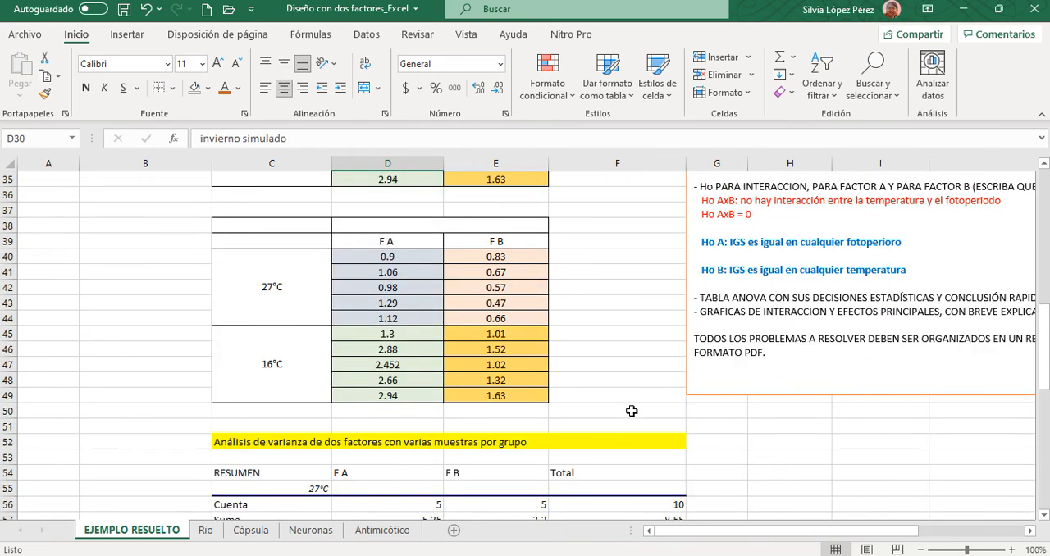
scroll(632, 411, "down", 7)
scroll(634, 408, "down", 4)
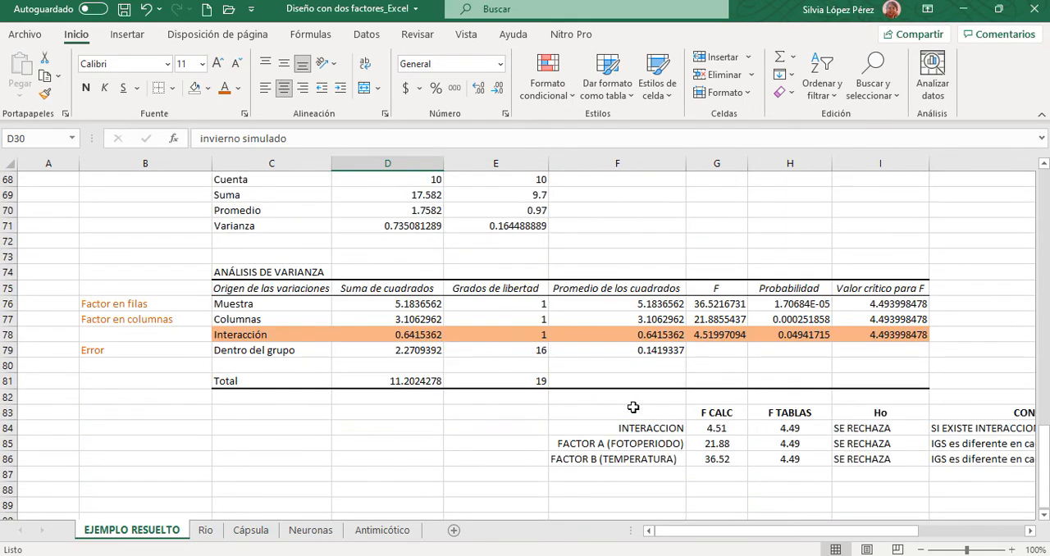
left_click_drag(714, 531, 770, 531)
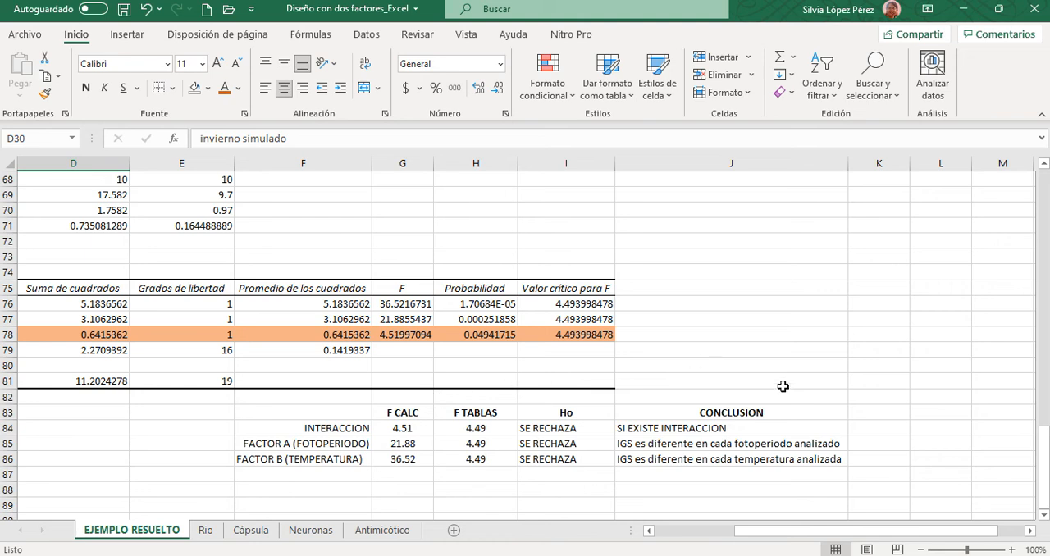
left_click(633, 491)
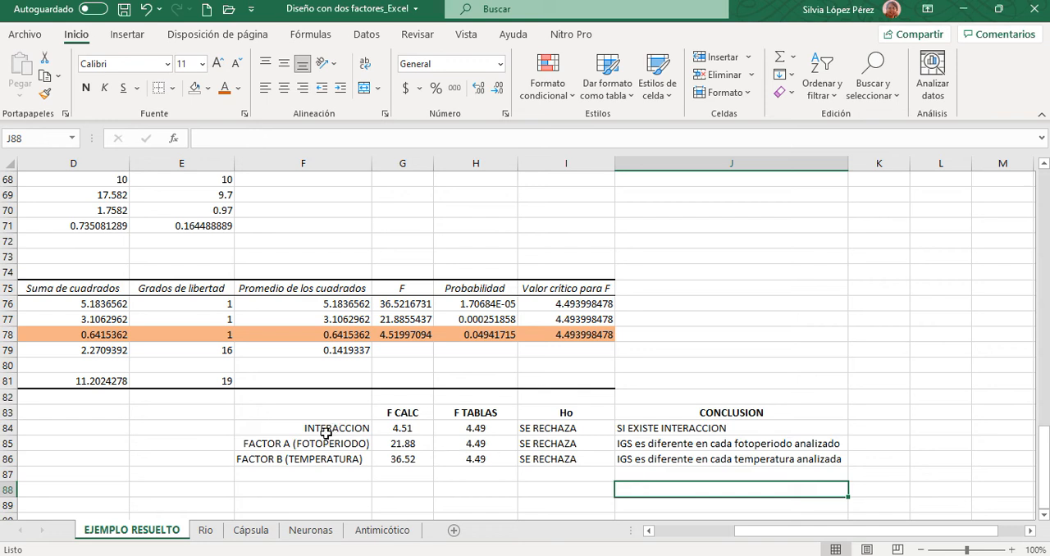
double_click(640, 489)
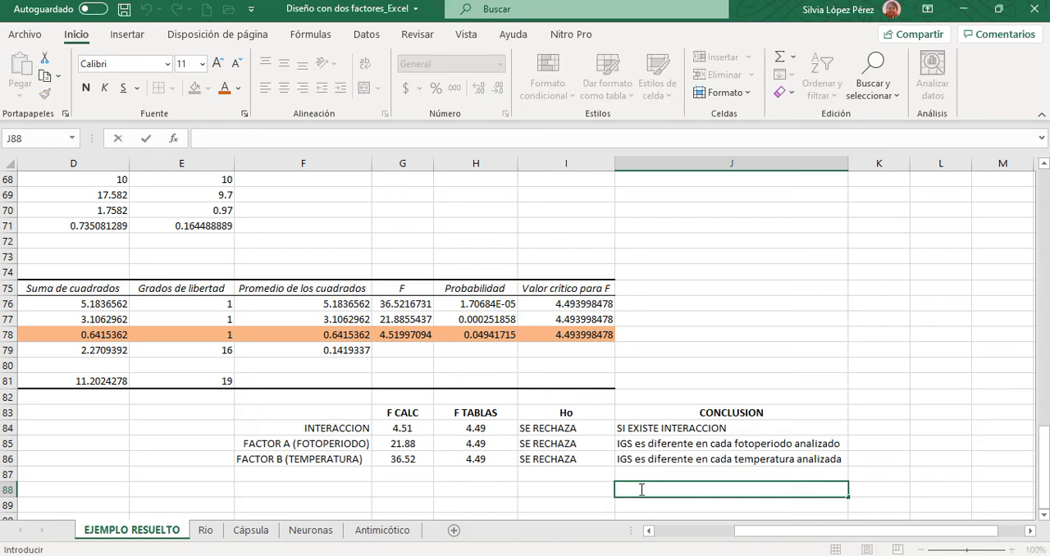
type("El mejor IGS se c")
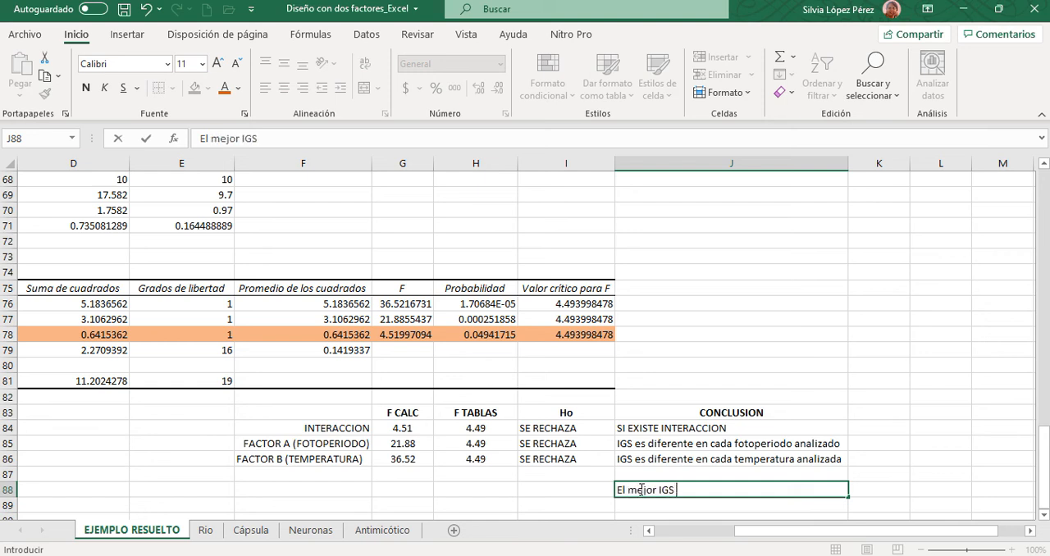
type("onsigue en ")
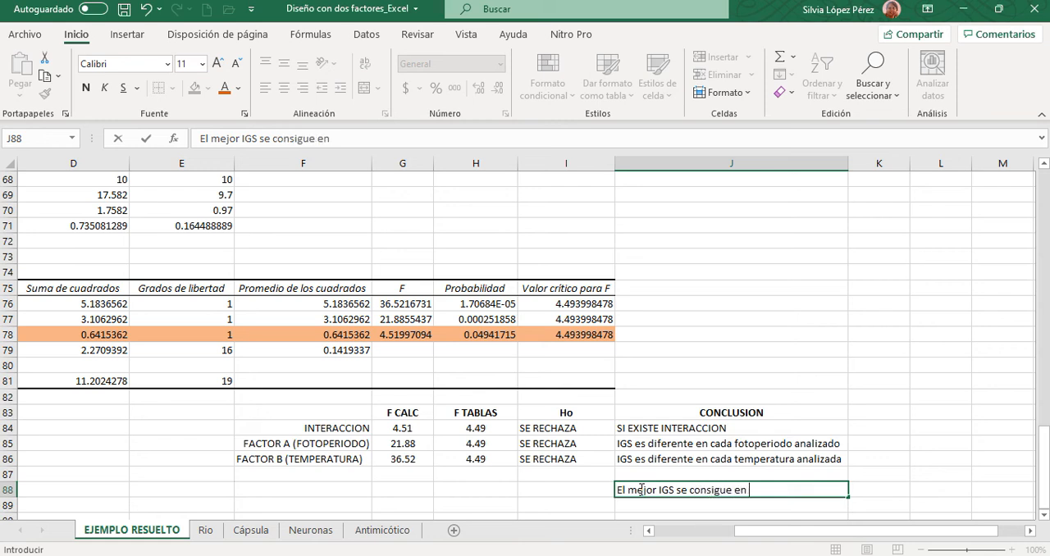
type("la combina")
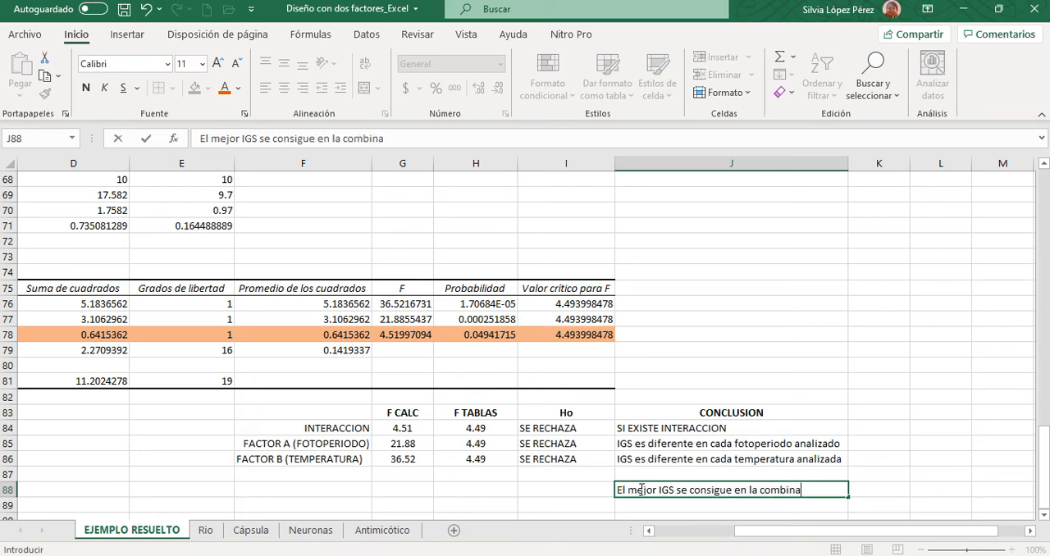
type("ción 16°c")
key("BackSpace")
type("V")
key("BackSpace")
type("C")
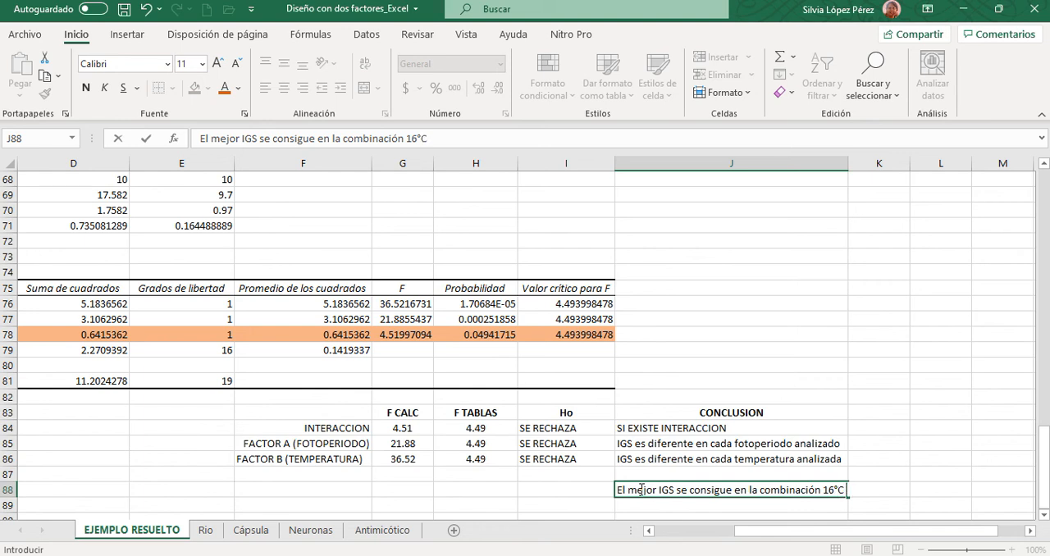
type(" con el fotoperioro")
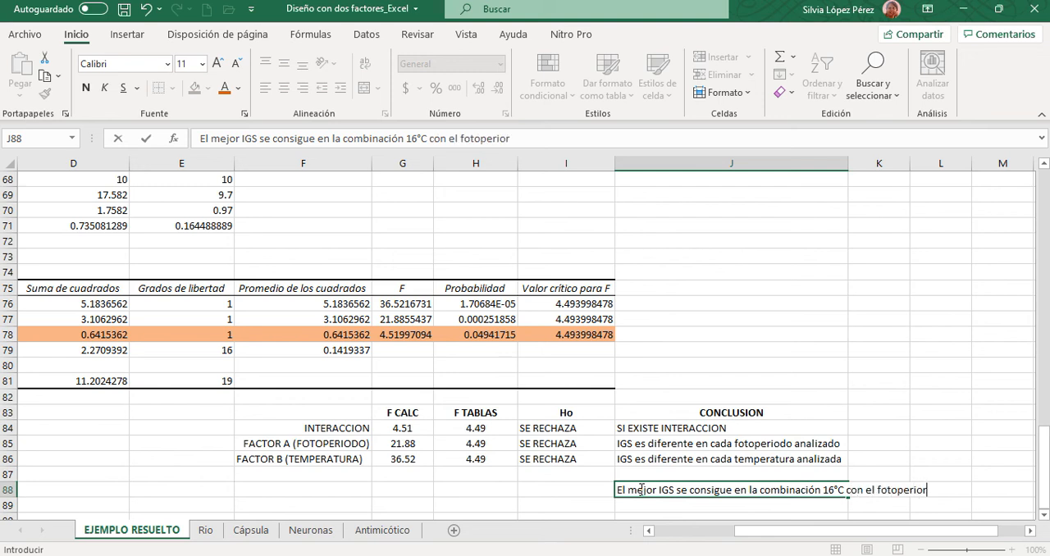
key("BackSpace")
key("BackSpace")
key("BackSpace")
type("do A (invierno")
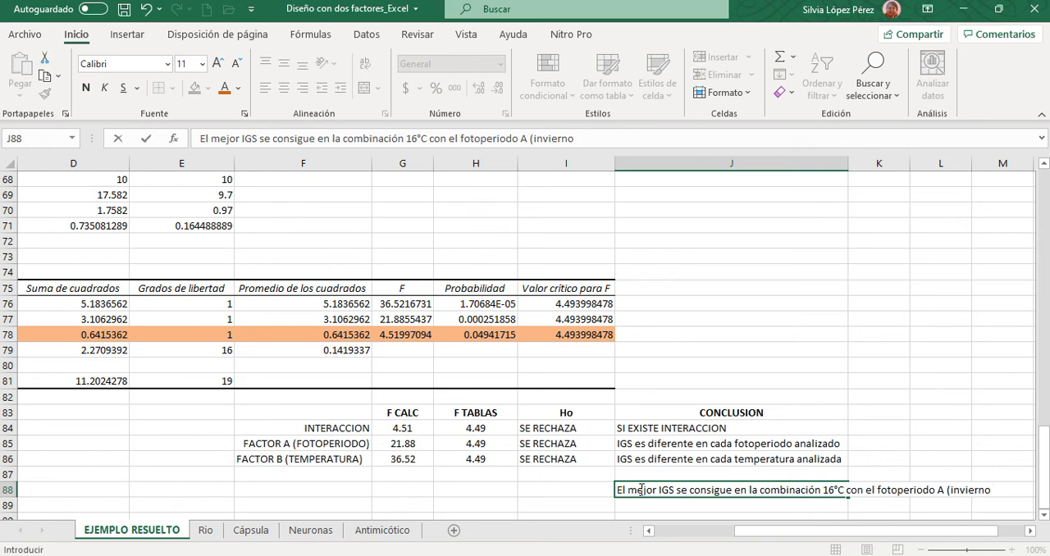
type(" simualdo")
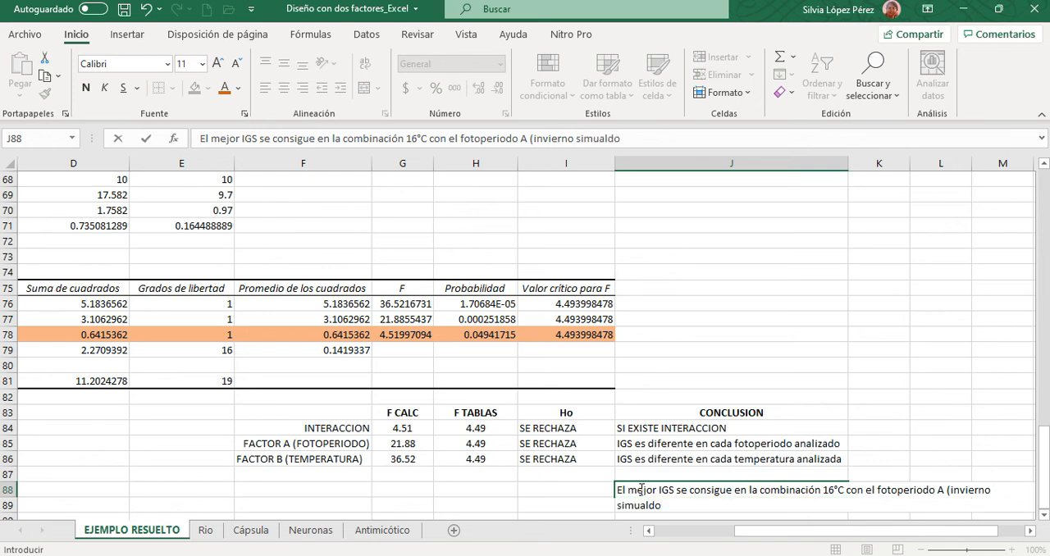
type(")")
key("BackSpace")
key("BackSpace")
key("BackSpace")
key("BackSpace")
key("BackSpace")
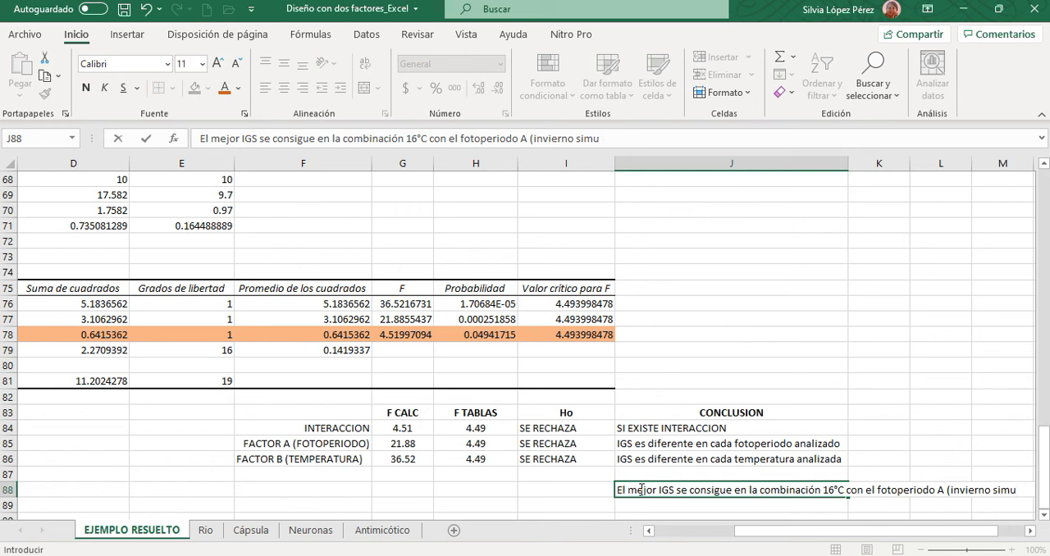
type("lado)")
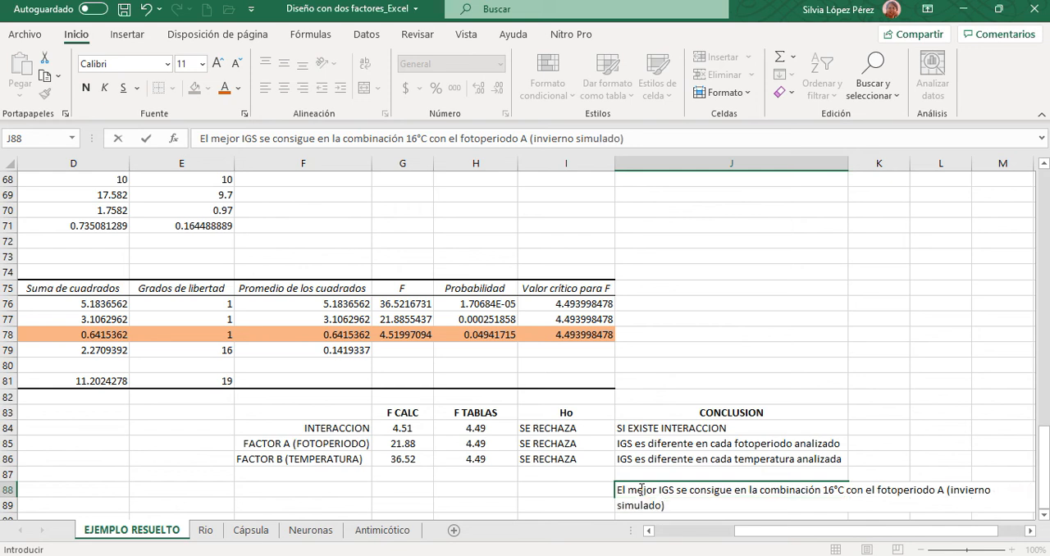
left_click(952, 379)
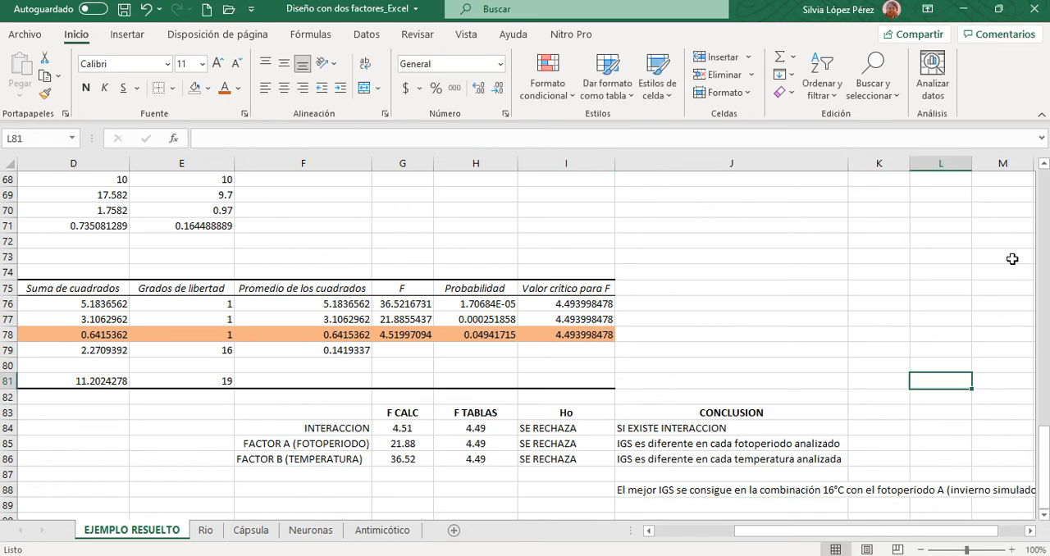
- Wrap the text of the best IGS conclusion in J88 so it fits within the column width
scroll(1004, 215, "down", 2)
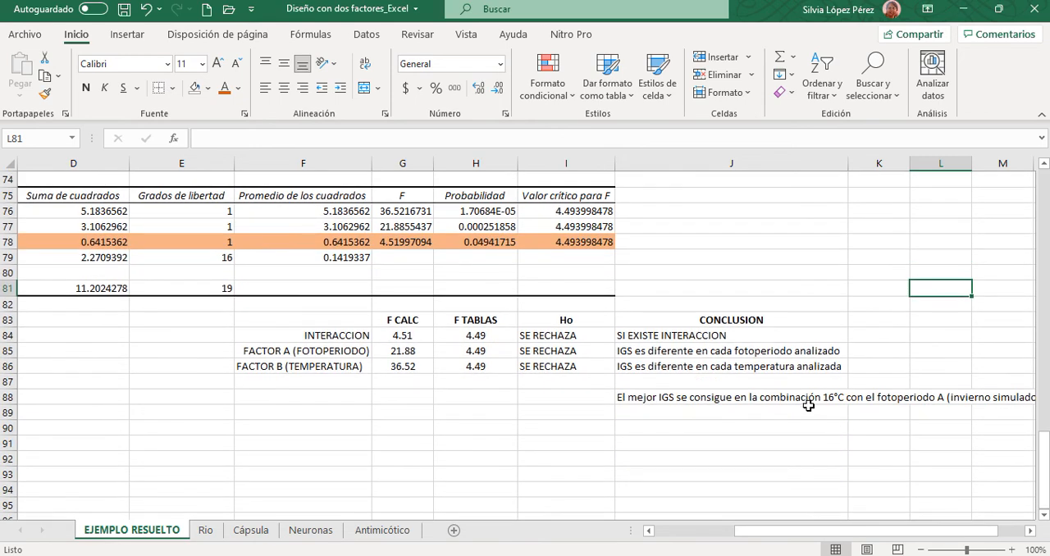
left_click(810, 411)
left_click(694, 399)
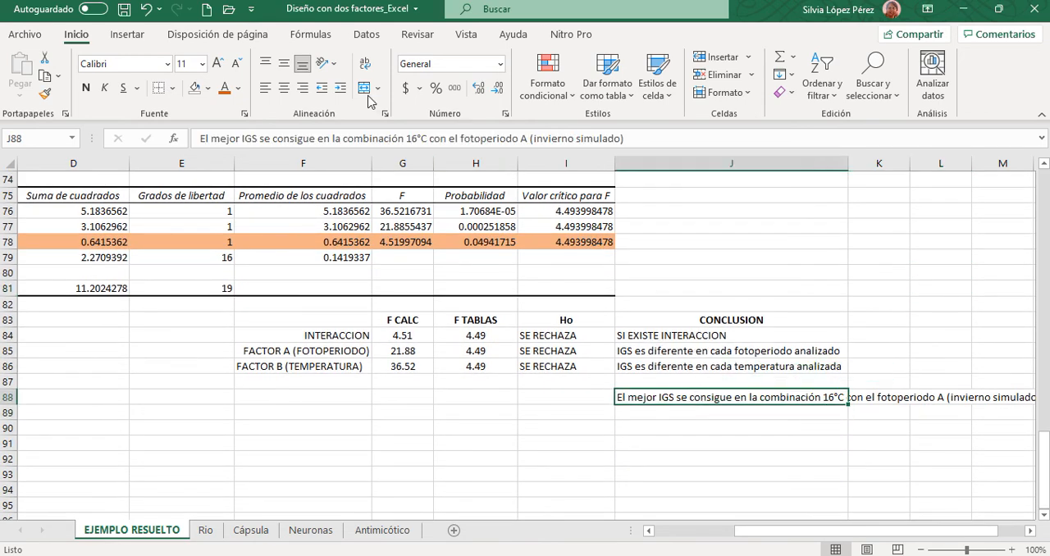
left_click(365, 69)
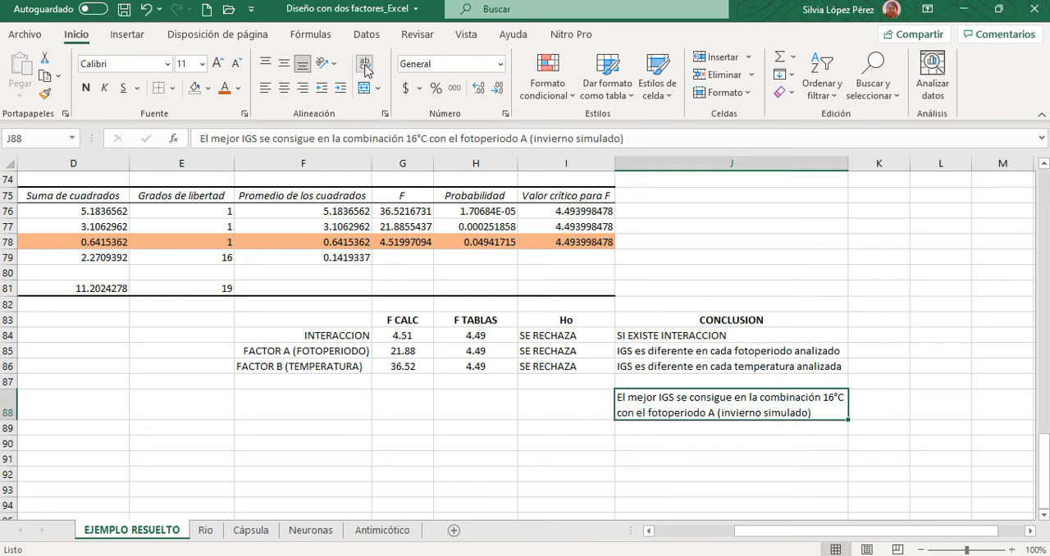
left_click(899, 413)
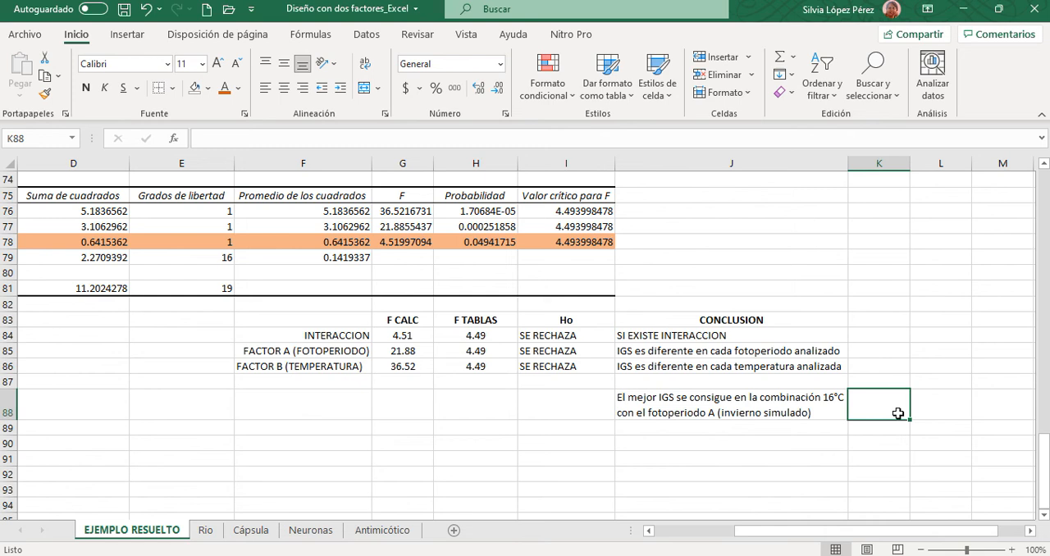
- Check the best IGS conclusion in J88 against the RESUMEN groups and the ANÁLISIS DE VARIANZA table
left_click(815, 402)
scroll(270, 458, "up", 2)
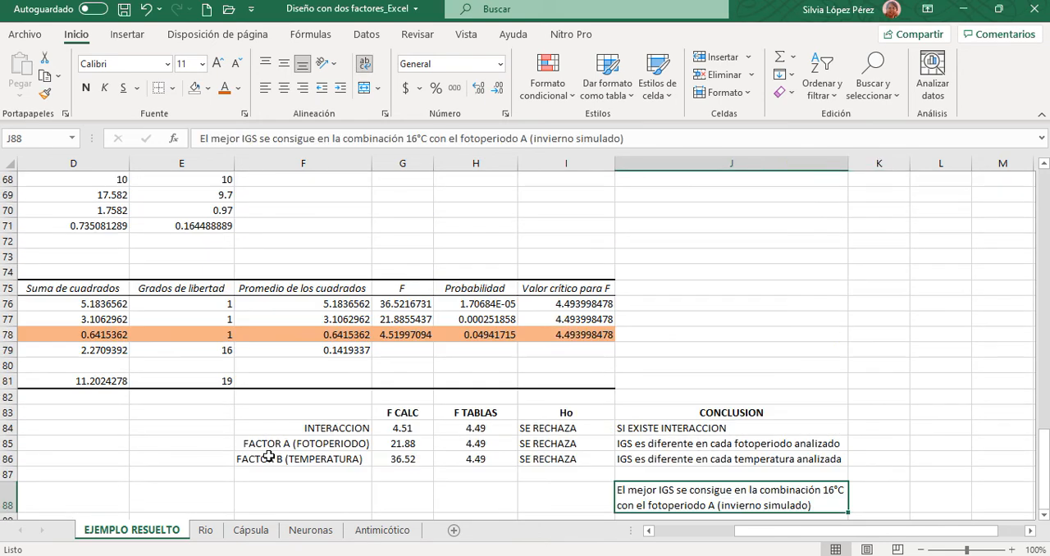
scroll(269, 457, "up", 2)
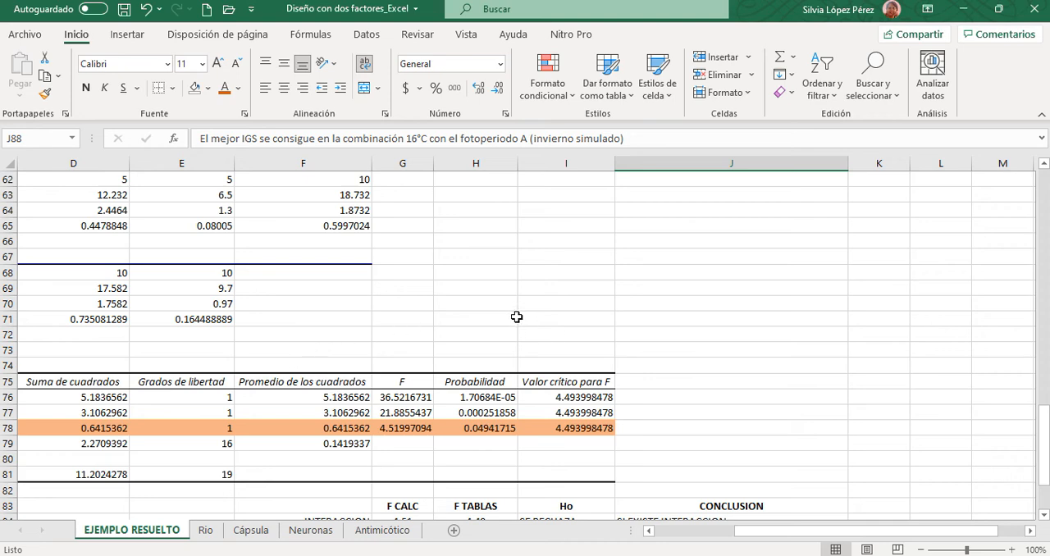
scroll(607, 330, "down", 4)
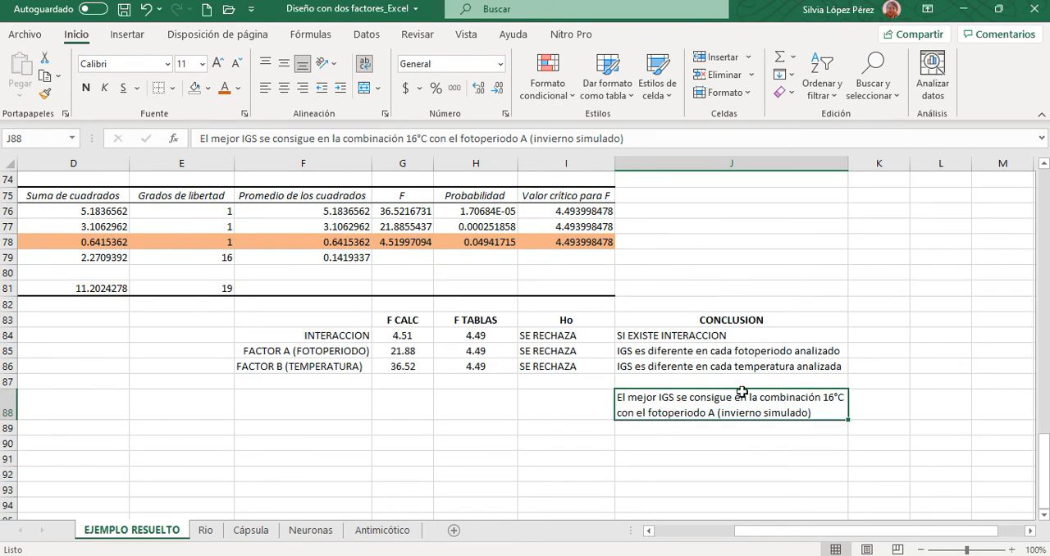
scroll(222, 394, "up", 8)
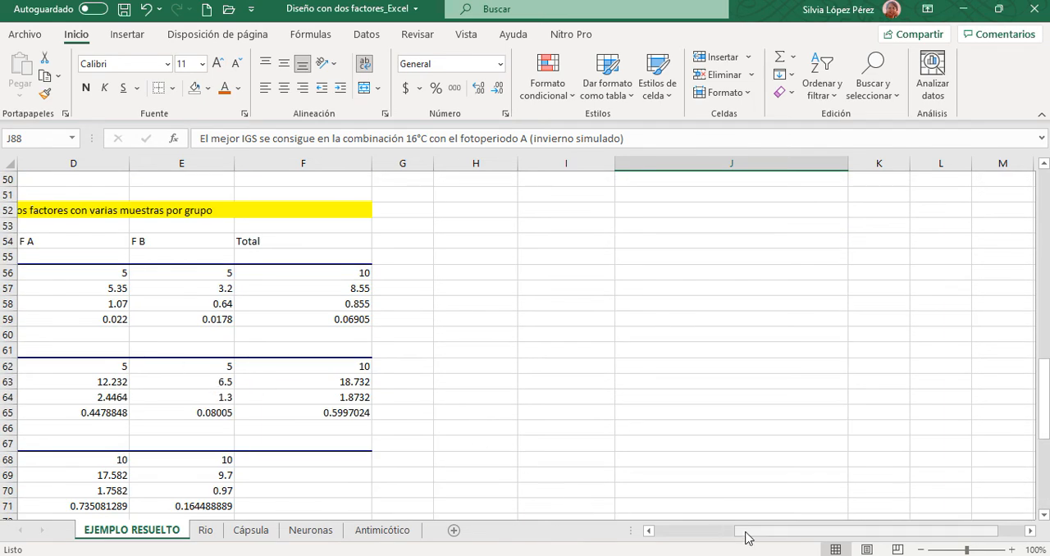
mouse_move(746, 535)
left_mouse_down()
mouse_move(690, 533)
mouse_move(746, 536)
left_mouse_up()
scroll(591, 419, "down", 8)
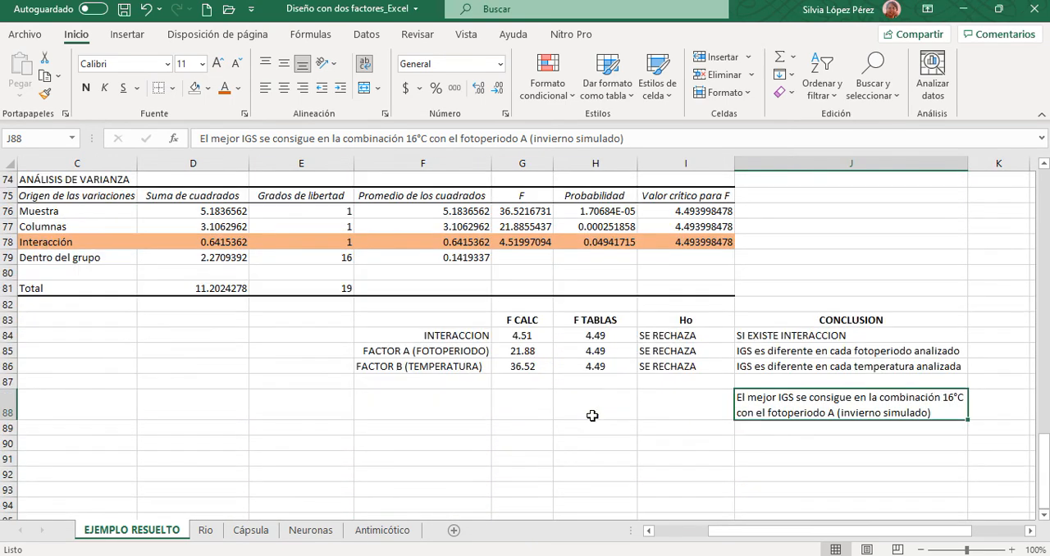
left_click(778, 476)
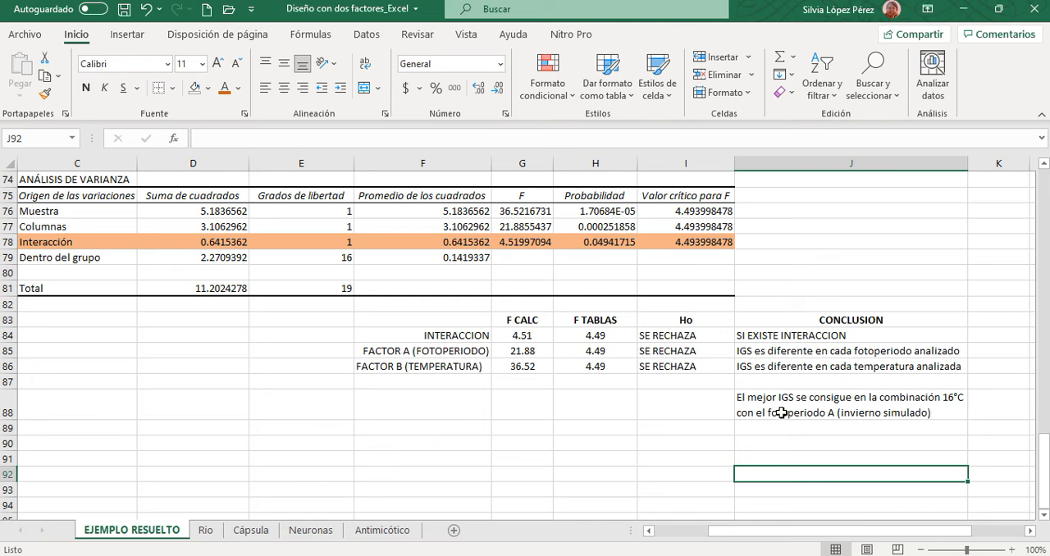
left_click(777, 408)
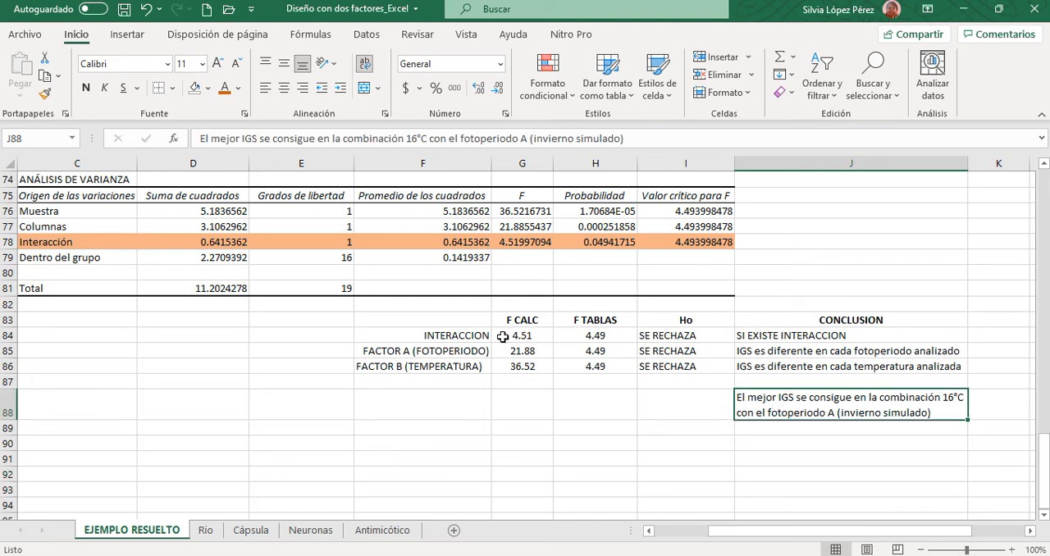
- Compare F CALC with F TABLAS and the Ho decisions for the interaction, FACTOR B (TEMPERATURA) and FACTOR A (FOTOPERIODO) rows
left_click_drag(503, 337, 591, 345)
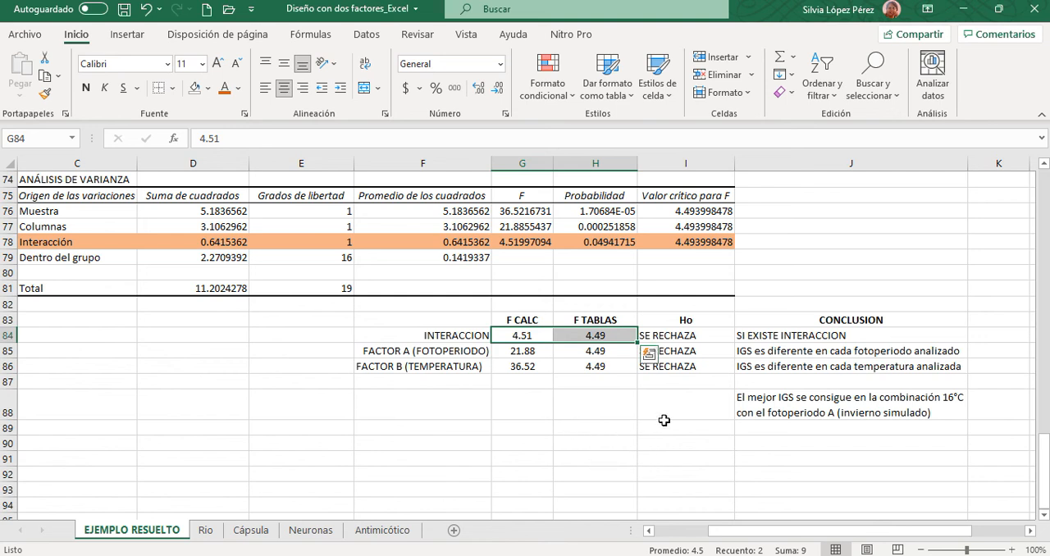
left_click(796, 430)
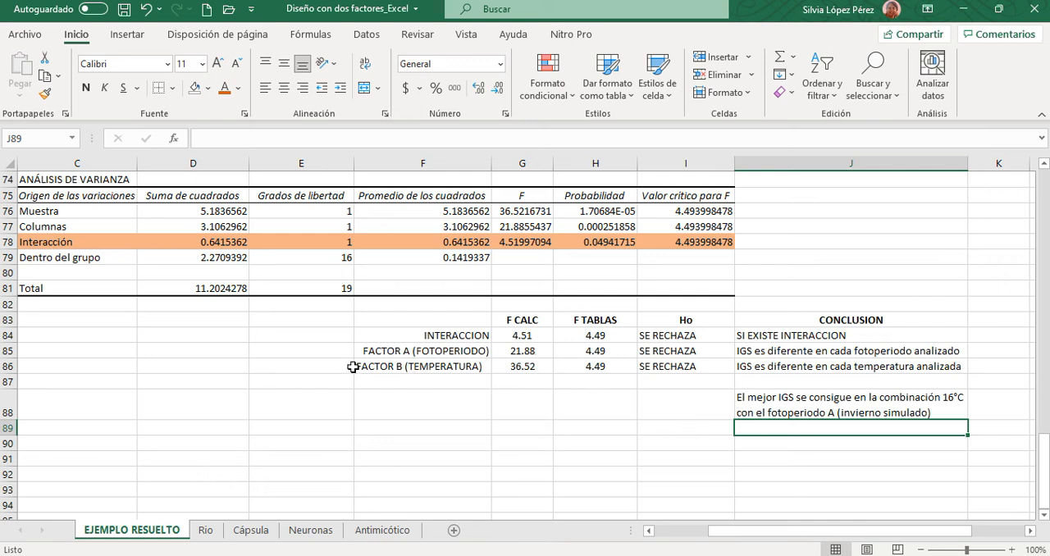
left_click_drag(363, 366, 694, 370)
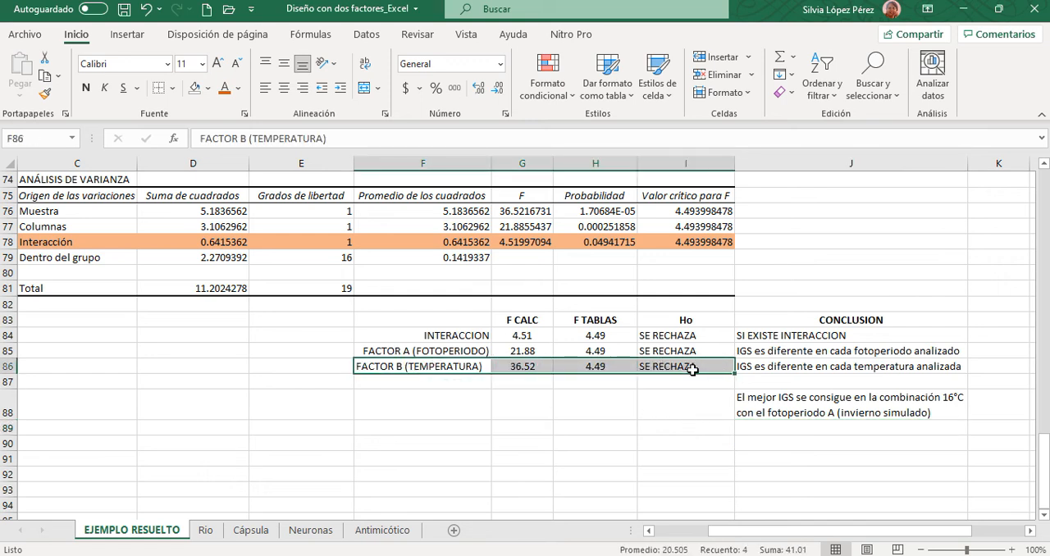
left_click(534, 366)
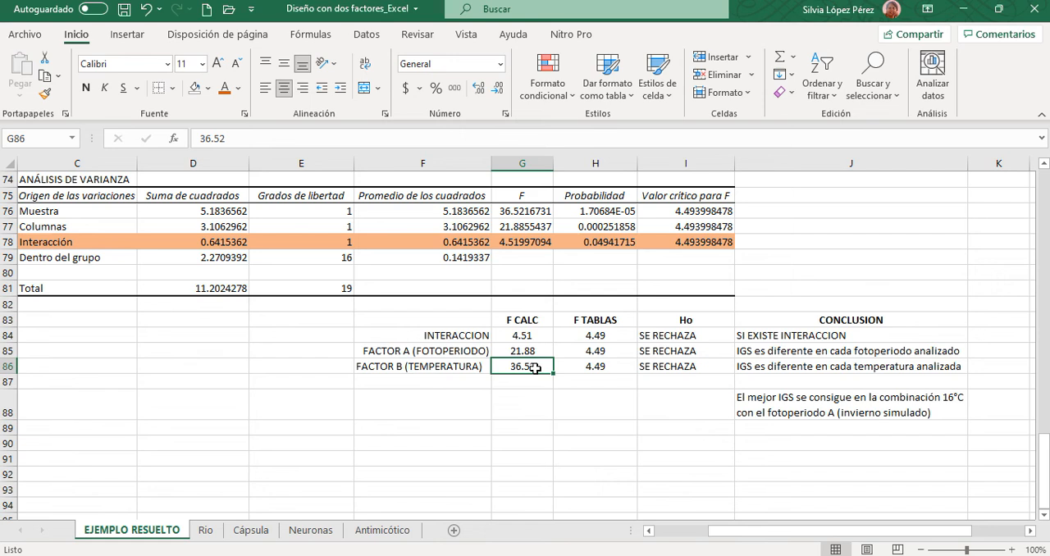
left_click(859, 403)
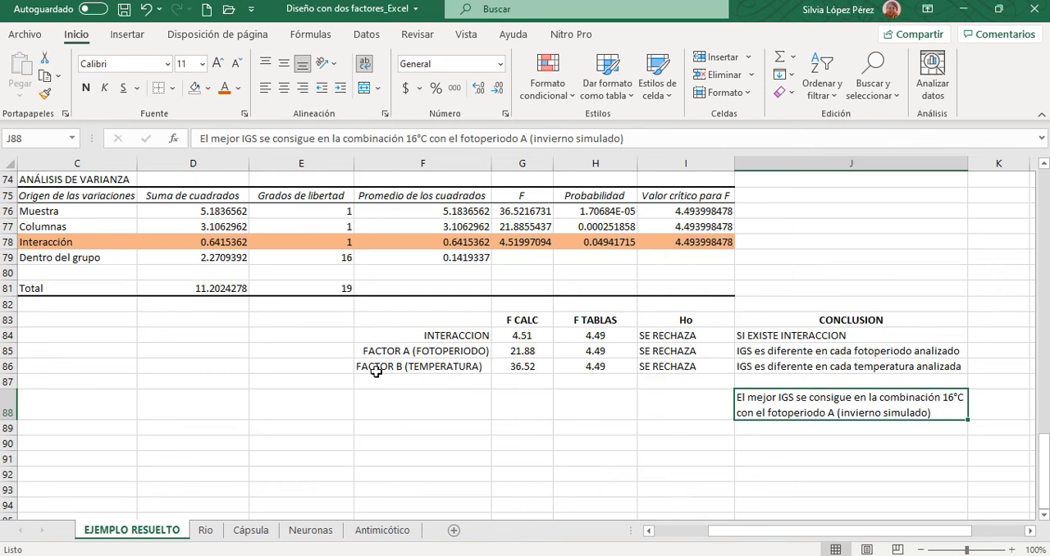
left_click_drag(366, 367, 680, 380)
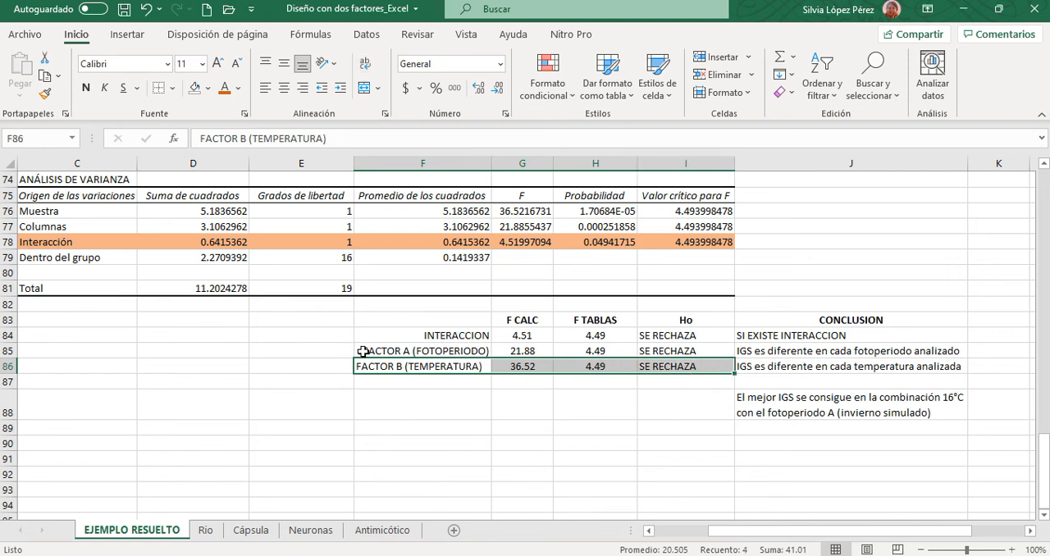
left_click_drag(364, 351, 654, 358)
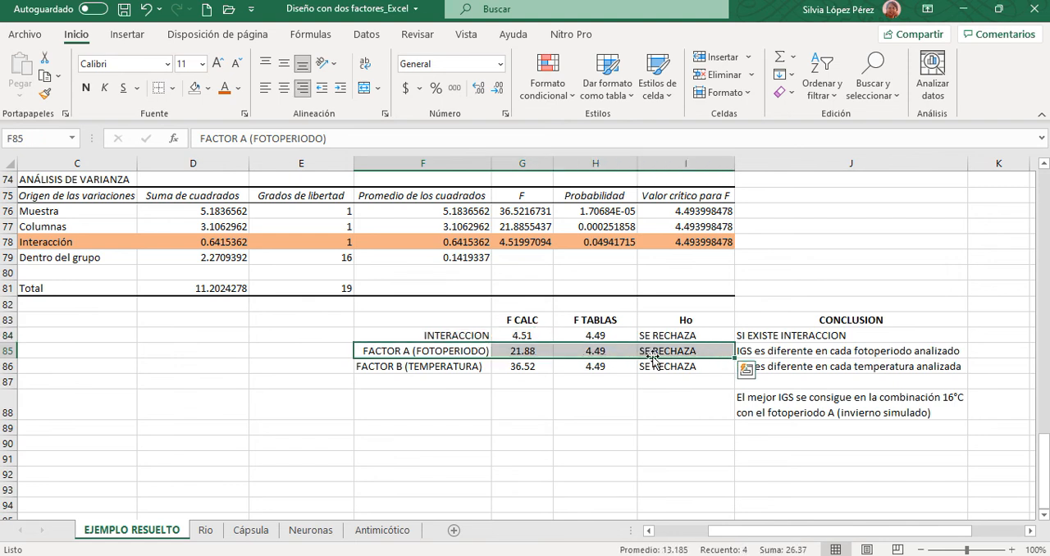
left_click(774, 443)
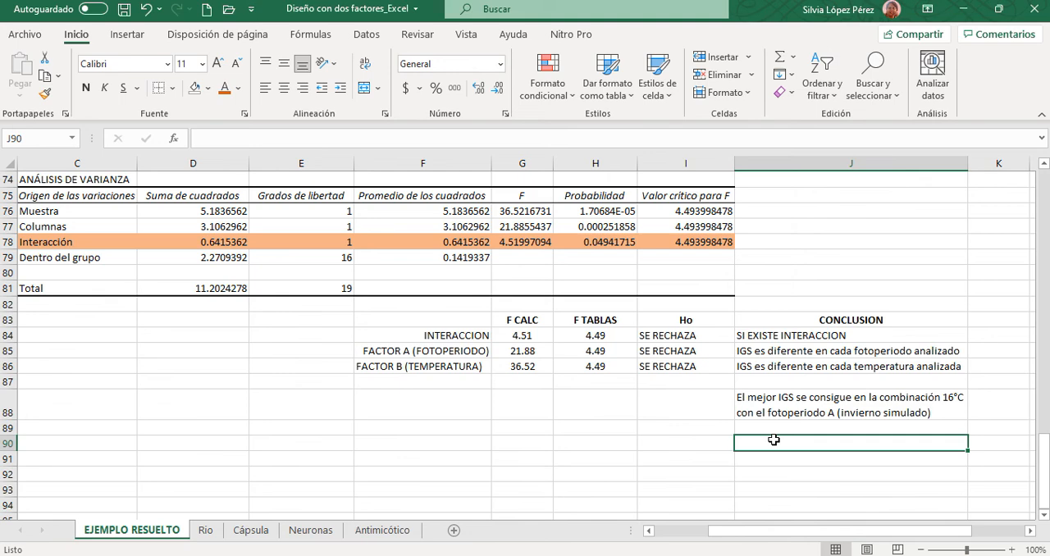
- Look back over the 27°C and 16°C RESUMEN groups, the full ANOVA table and the written conclusions
left_click_drag(772, 531, 719, 531)
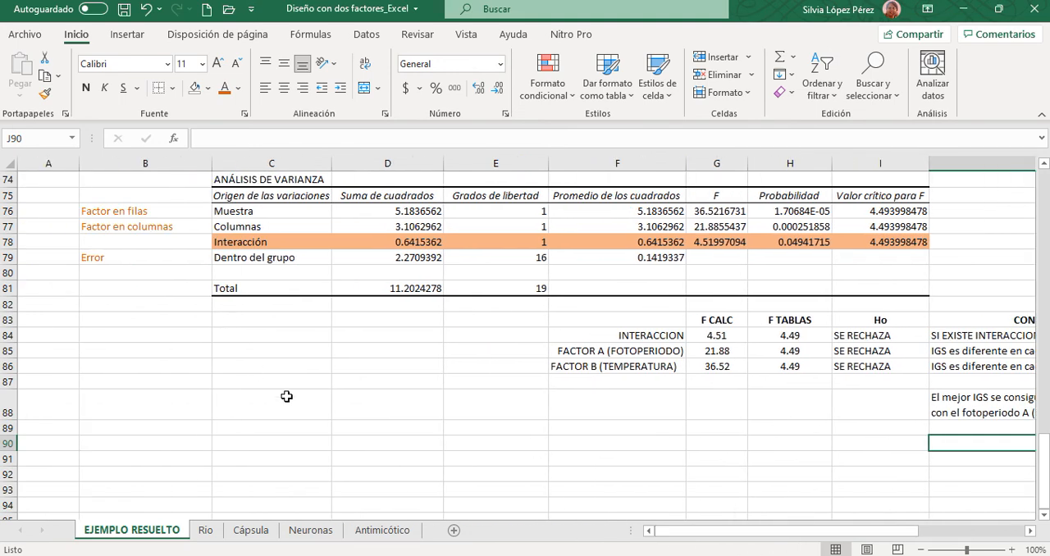
scroll(286, 396, "up", 8)
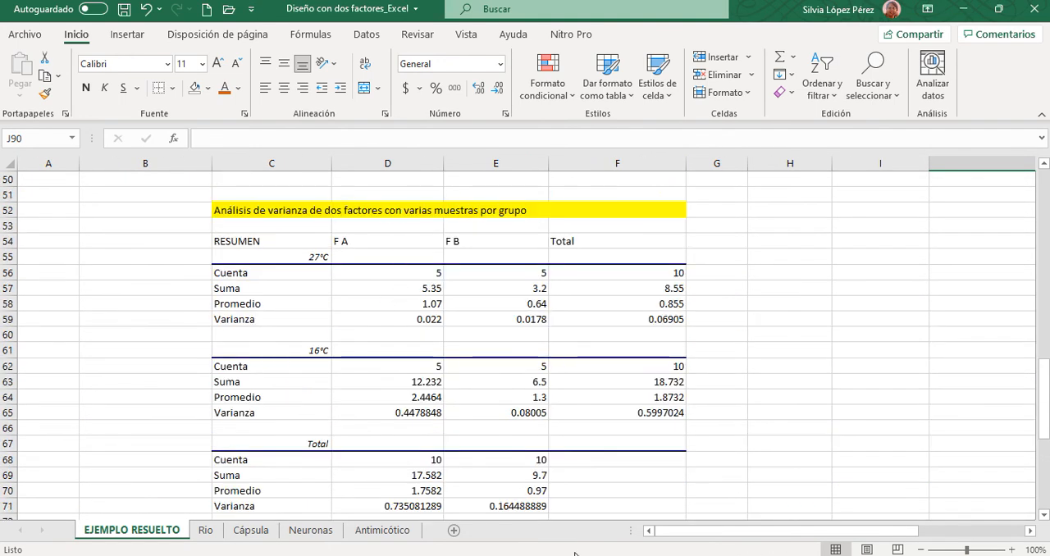
scroll(538, 386, "down", 1)
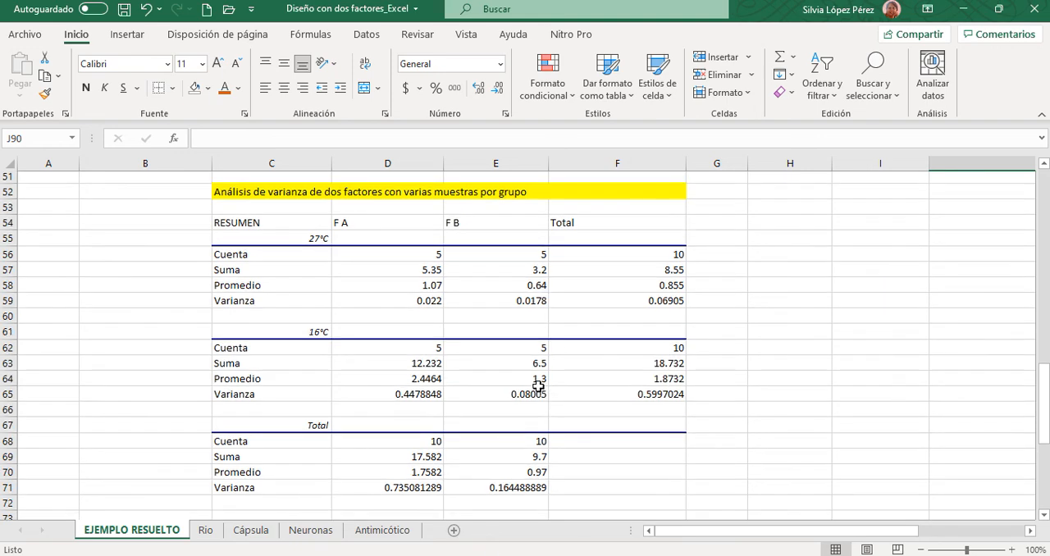
scroll(537, 386, "down", 4)
scroll(603, 445, "down", 3)
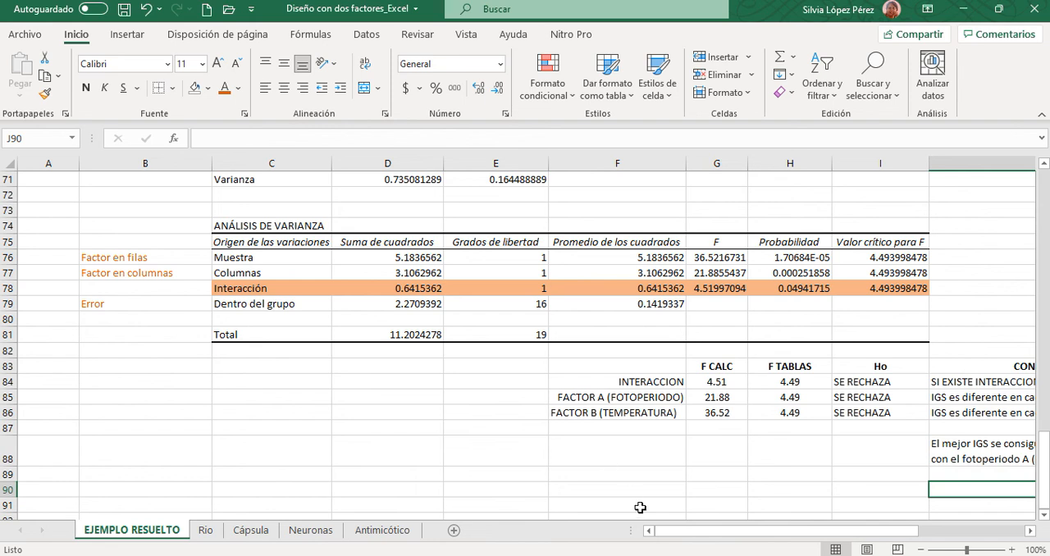
left_click_drag(678, 531, 728, 538)
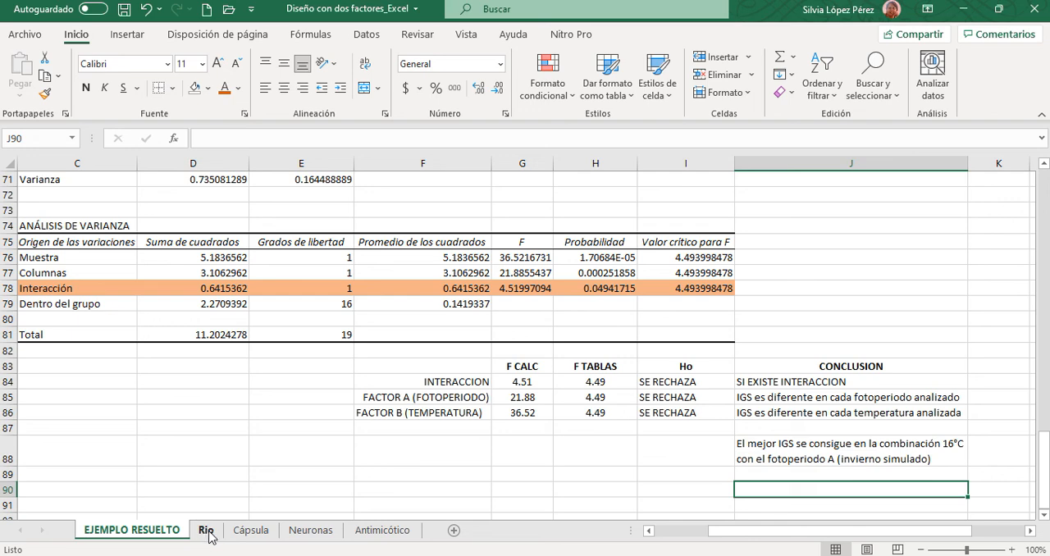
- Review the problem statement, the FOTOPERIODO data matrix and the DATOS QUE DEBE INCLUIR SU ANALISIS text box
left_click_drag(714, 534, 663, 538)
scroll(469, 445, "up", 10)
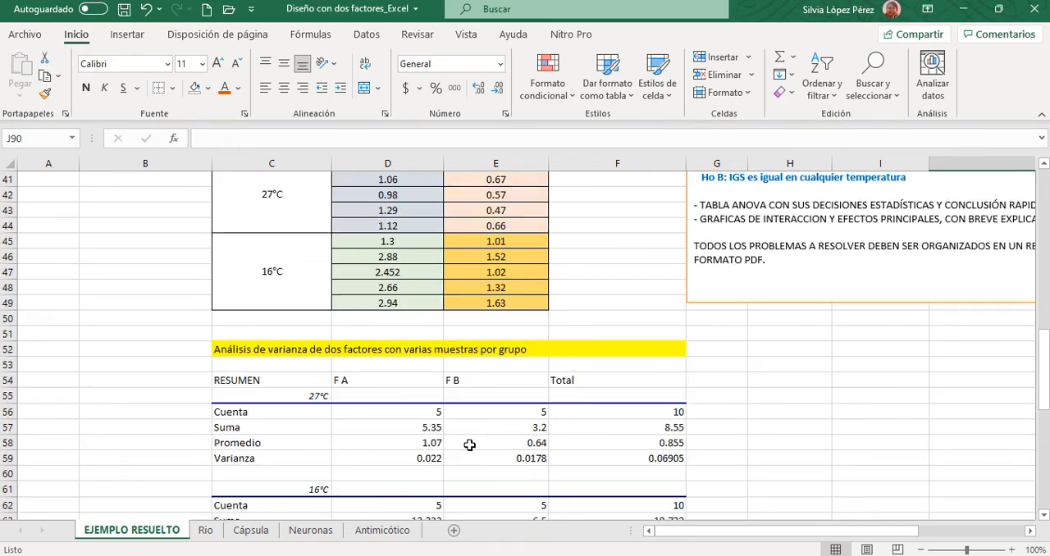
scroll(470, 444, "up", 13)
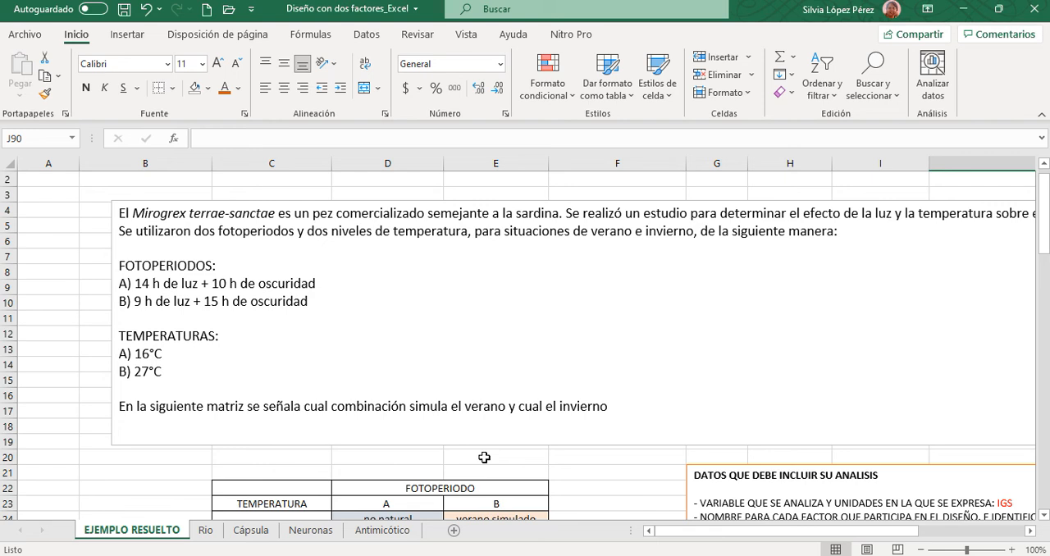
scroll(593, 451, "down", 4)
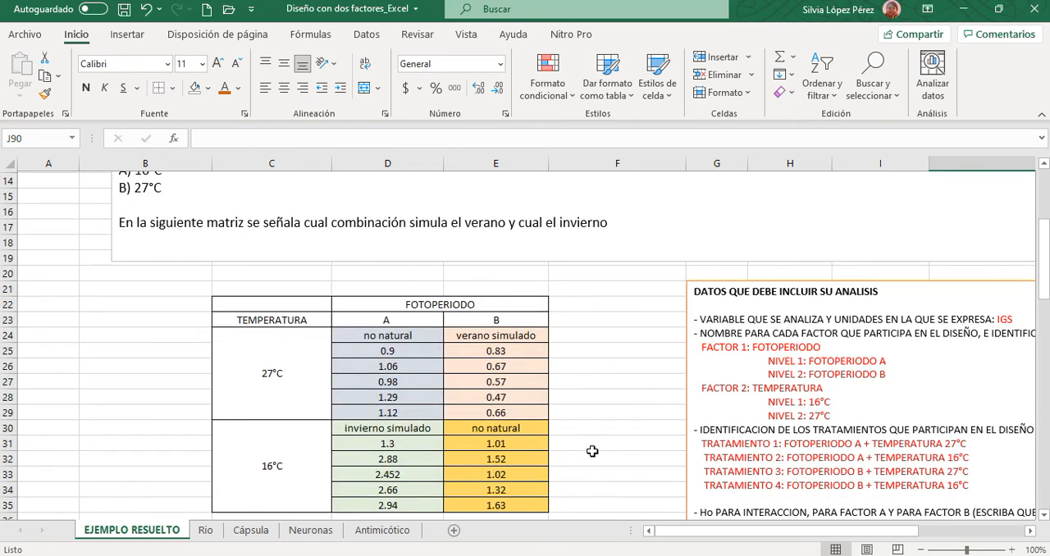
left_click_drag(655, 537, 761, 535)
left_click(505, 281)
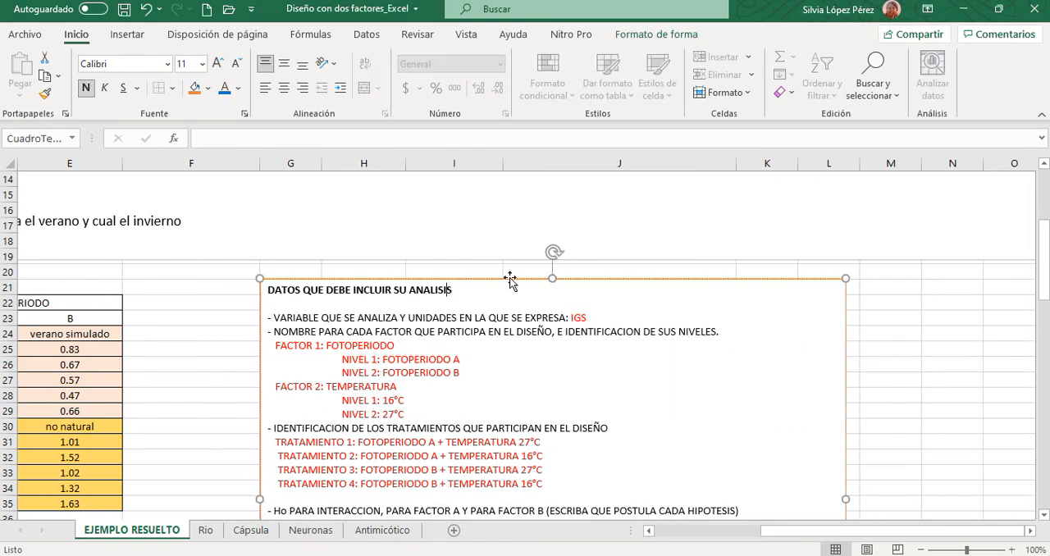
left_click(505, 280)
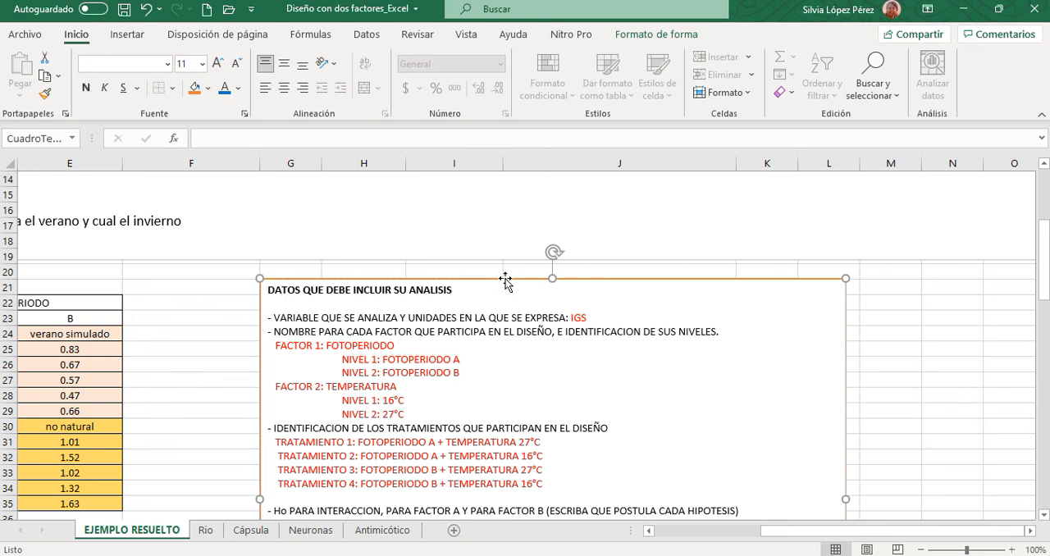
- Look through the Rio, Cápsula, Neuronas and Antimicótico exercise sheets, and return to the data matrix on EJEMPLO RESUELTO
left_click(206, 530)
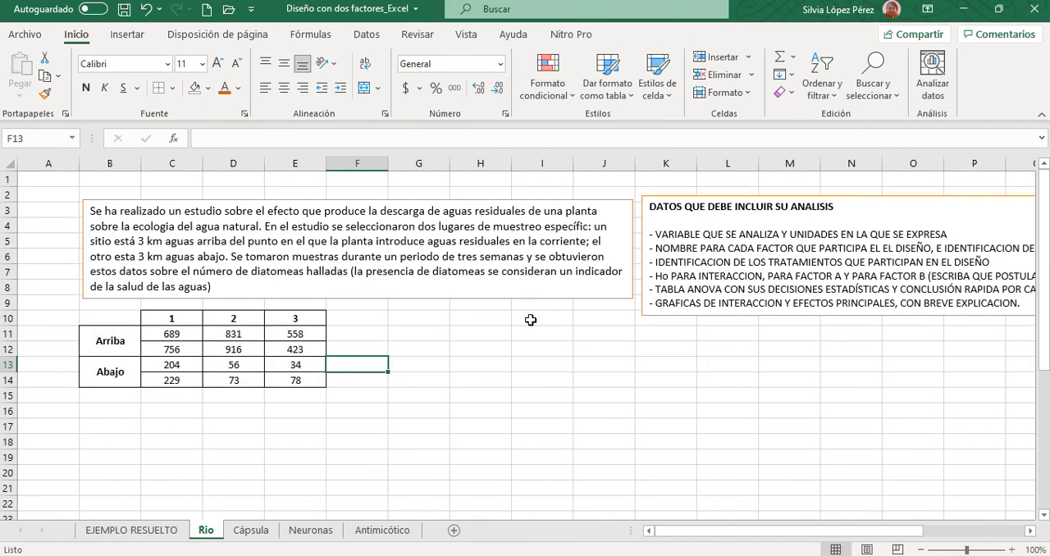
left_click(253, 531)
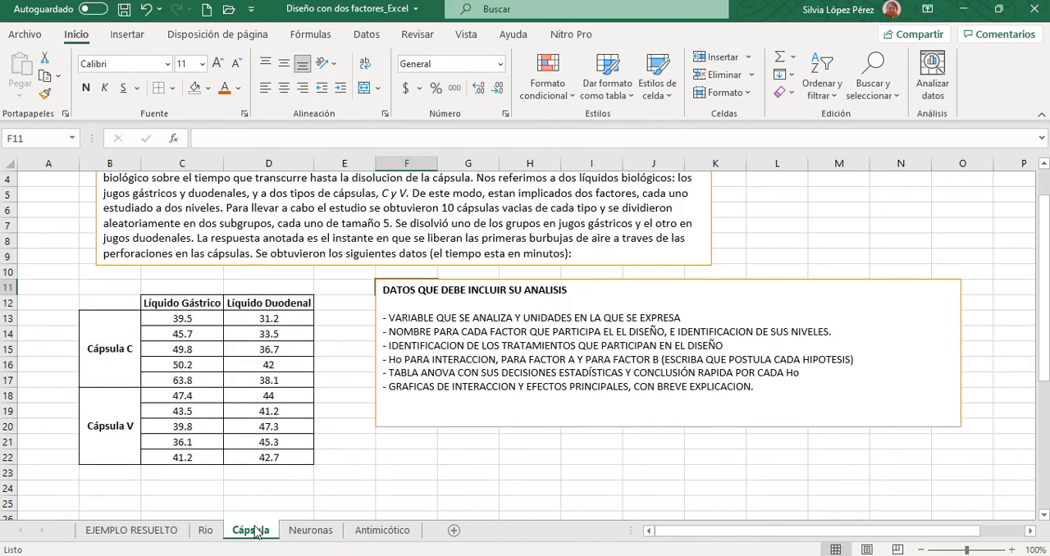
left_click(320, 532)
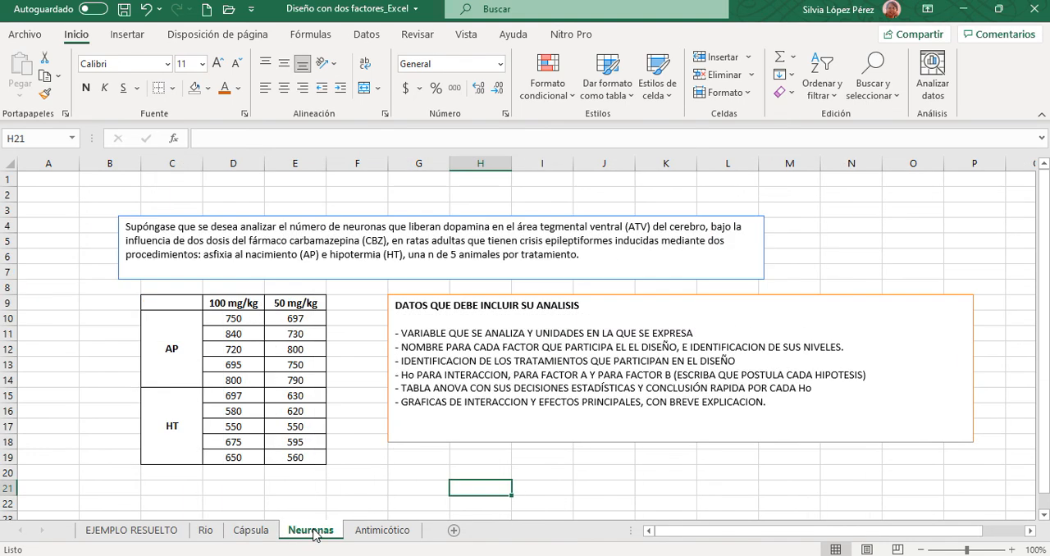
left_click(390, 535)
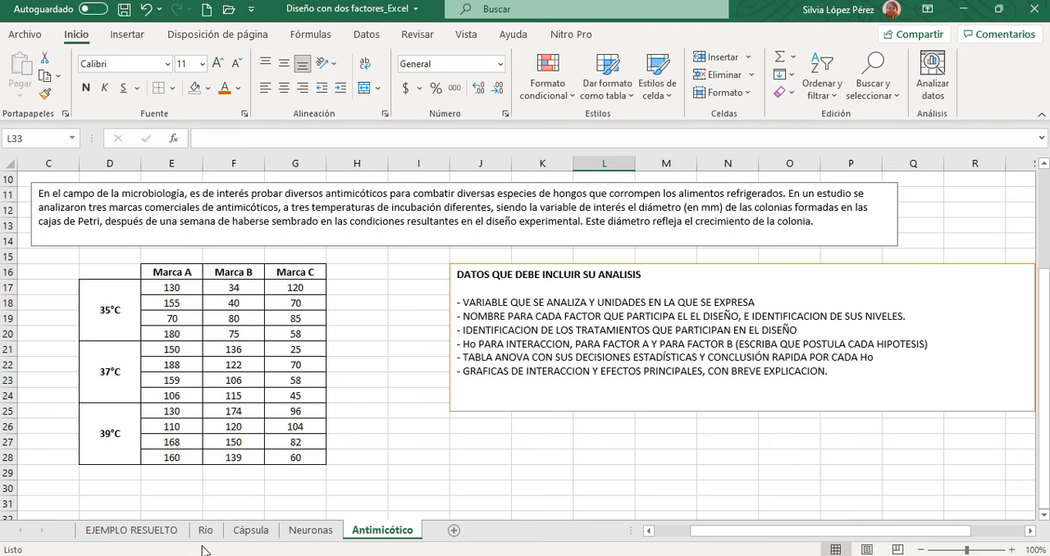
left_click(279, 247)
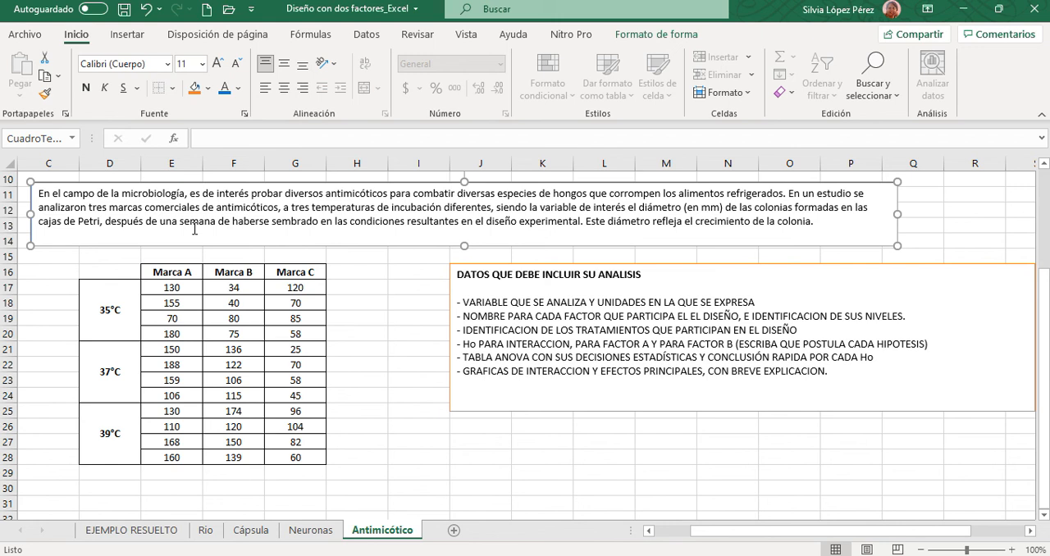
scroll(195, 229, "up", 1)
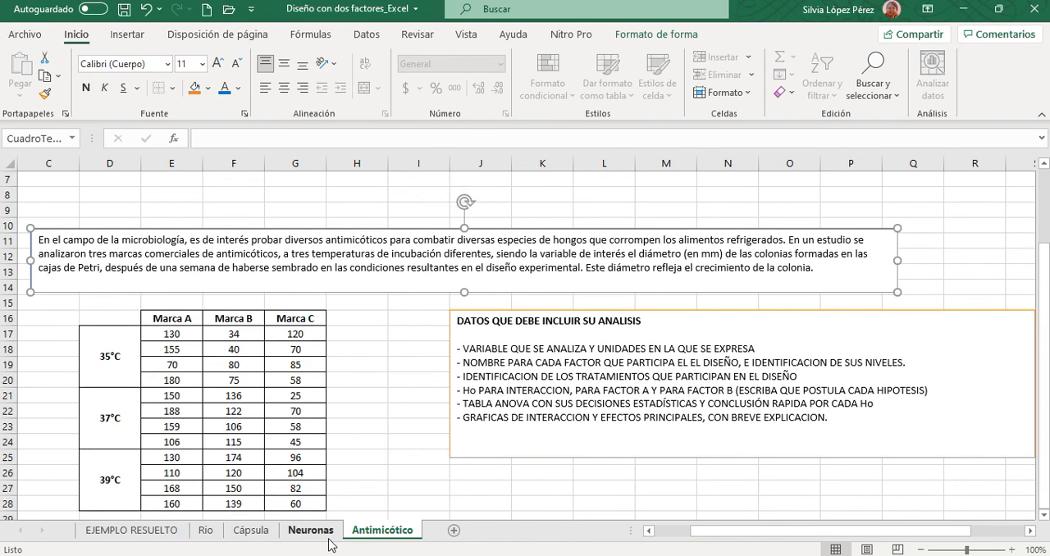
left_click(316, 531)
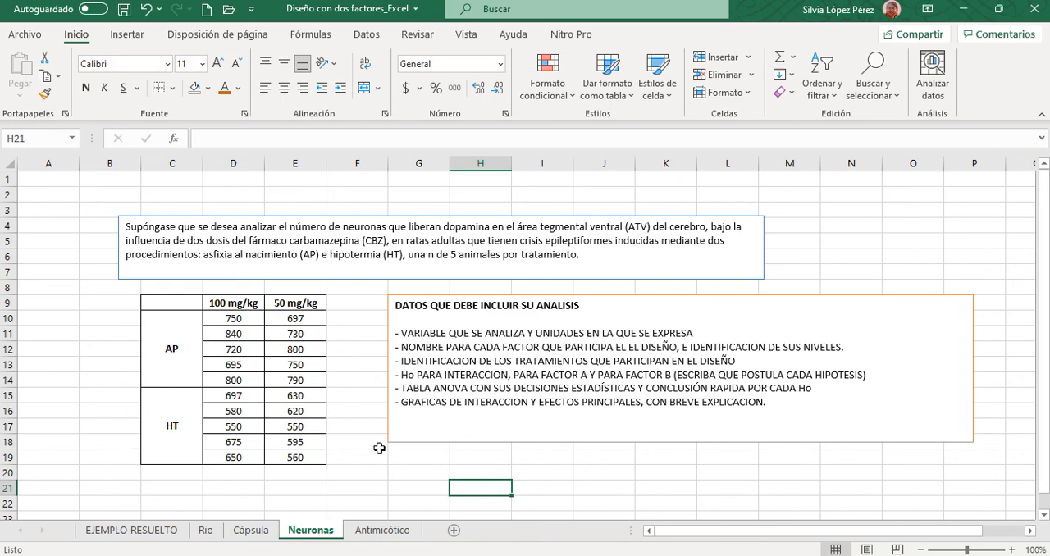
left_click(146, 533)
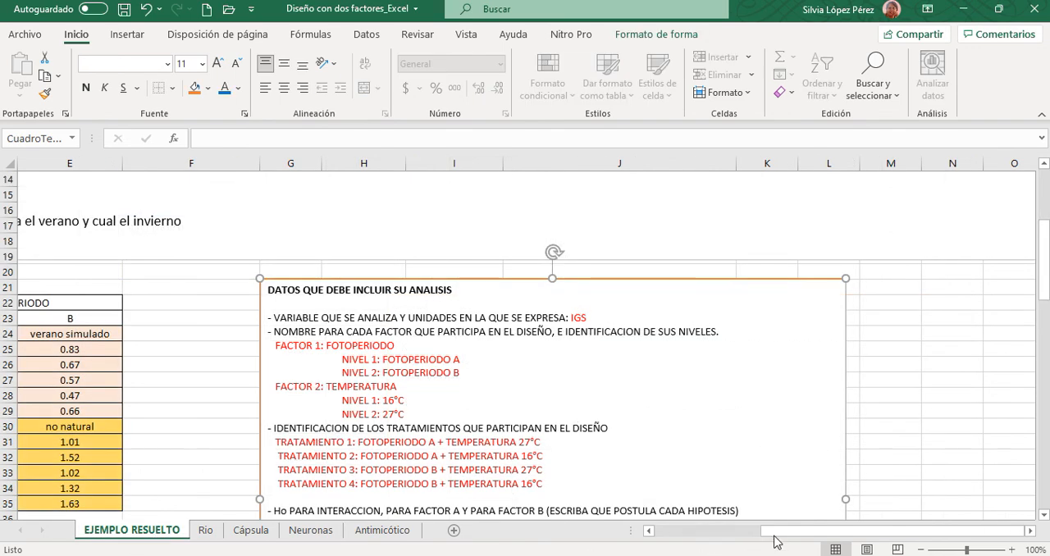
left_click_drag(778, 542, 650, 541)
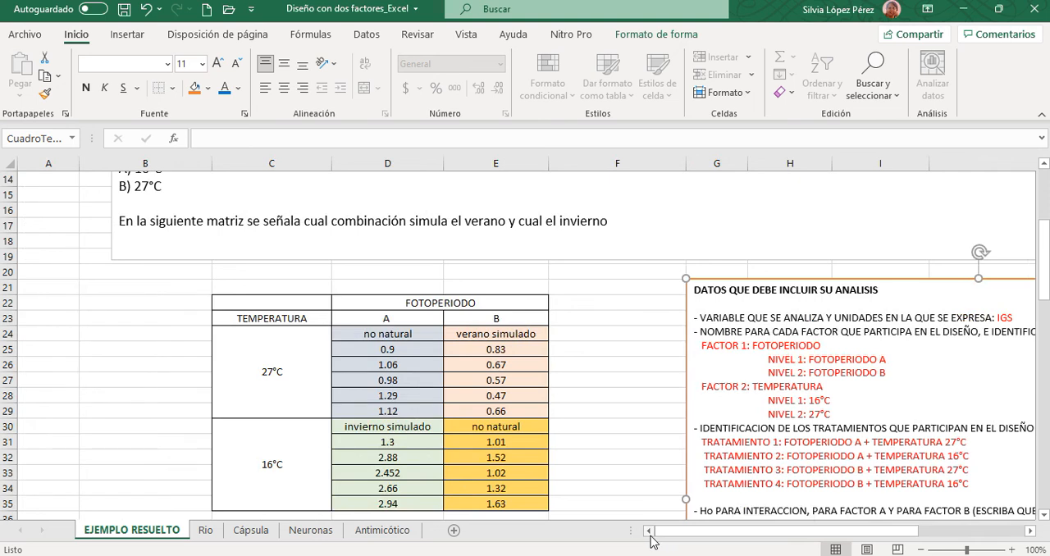